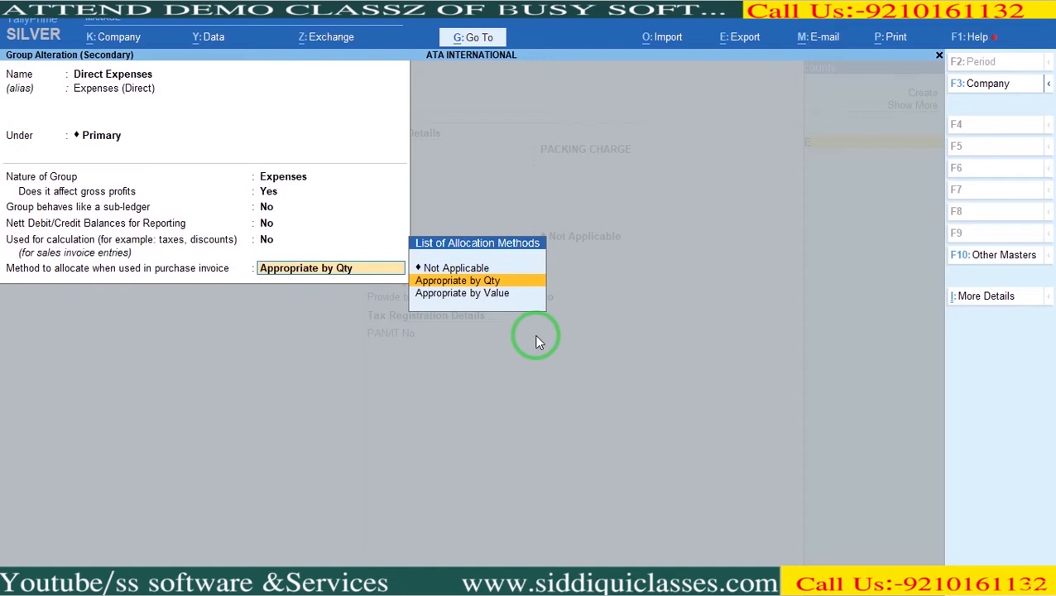
Save the Direct Expenses group with Appropriate by Qty as its purchase invoice allocation method, and accept the PACKING CHARGE ledger.
{"action": "key", "text": "Return"}
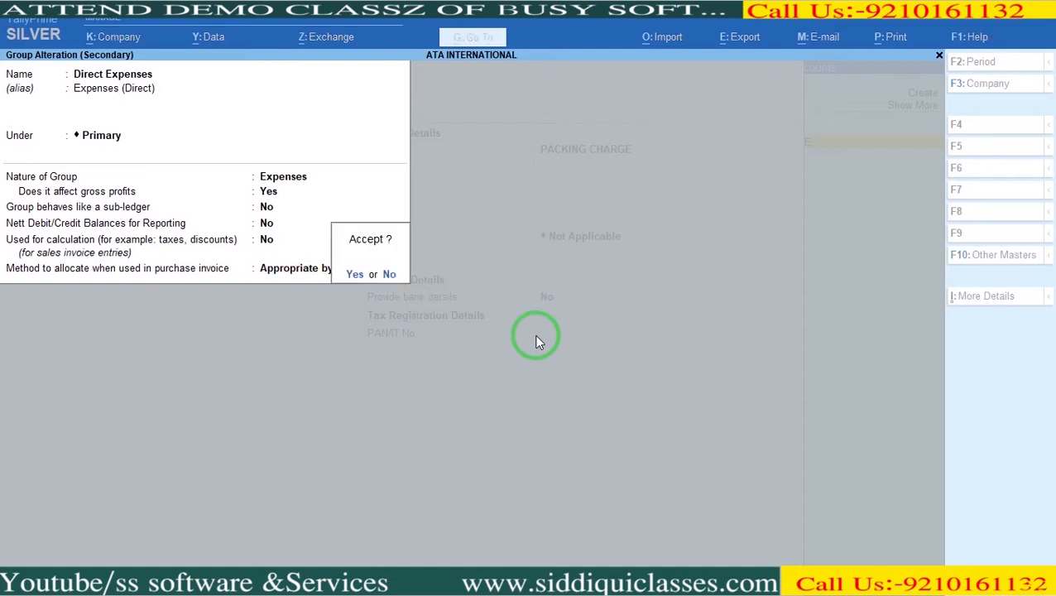
{"action": "key", "text": "Return"}
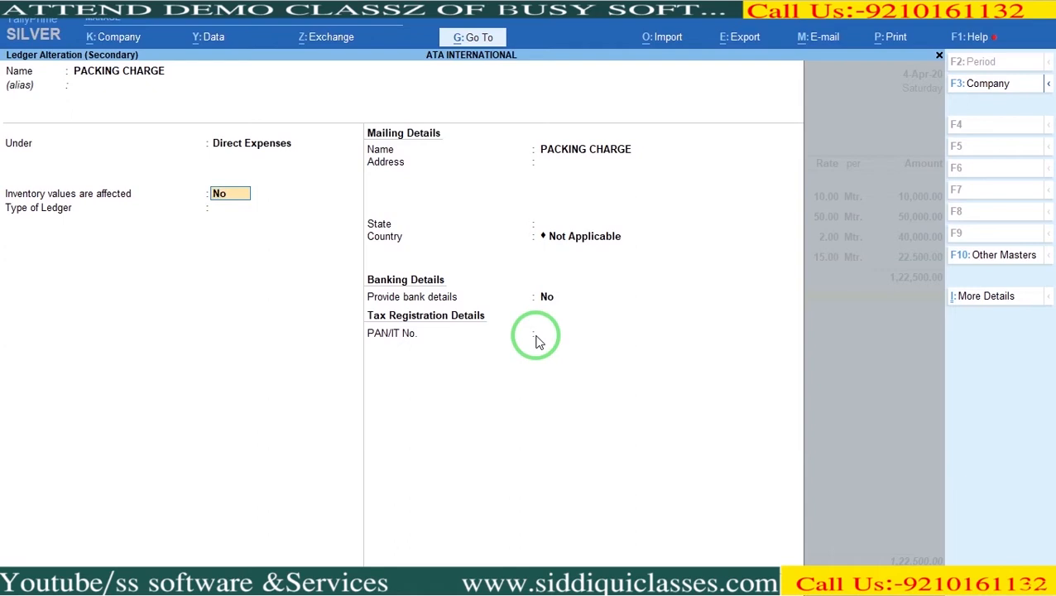
{"action": "key", "text": "ctrl+a"}
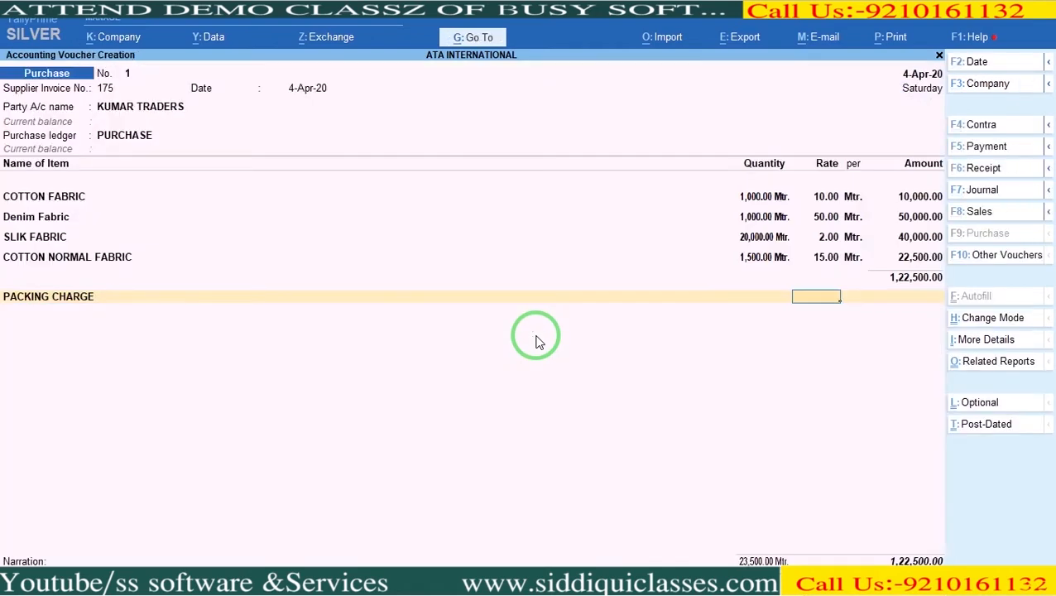
Check the packing charge against the supplier's PDF invoice and enter 500 as the PACKING CHARGE amount.
{"action": "key", "text": "alt+Tab"}
{"action": "key", "text": "alt+Tab"}
{"action": "key", "text": "Return"}
{"action": "type", "text": "500"}
{"action": "key", "text": "Return"}
Create a ledger named Forwarding Charge under Direct Expenses from the purchase voucher's next ledger line, consulting the PDF invoice.
{"action": "key", "text": "alt+Tab"}
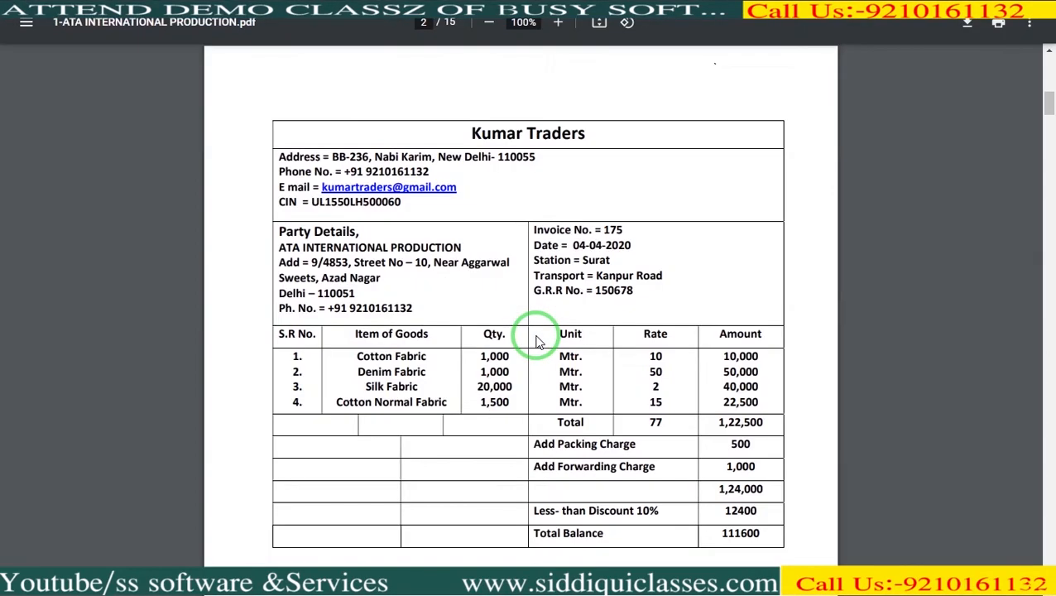
{"action": "key", "text": "alt+Tab"}
{"action": "type", "text": "F"}
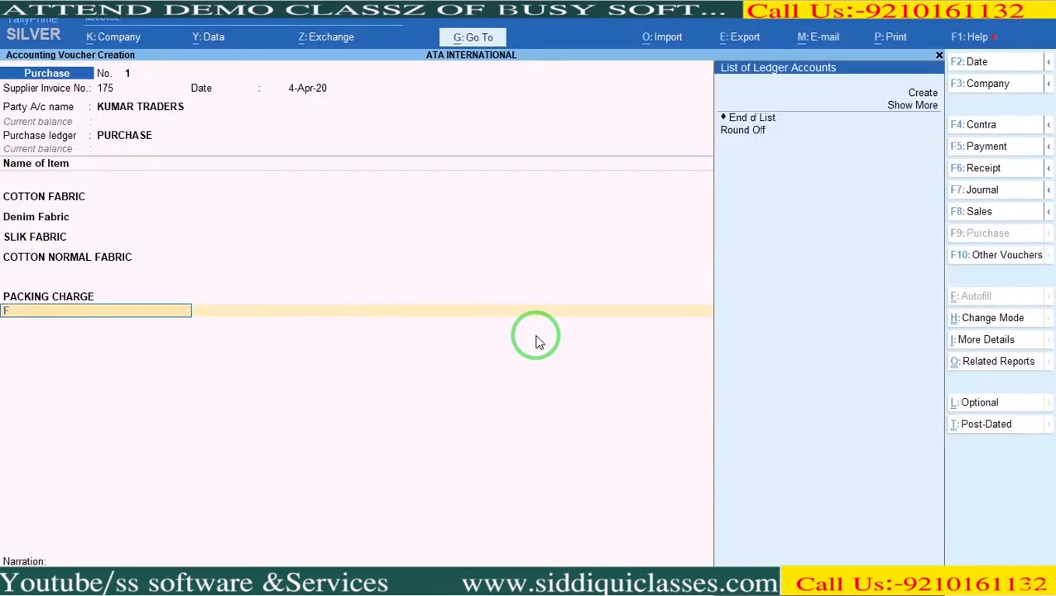
{"action": "key", "text": "alt+c"}
{"action": "key", "text": "alt+Tab"}
{"action": "key", "text": "alt+Tab"}
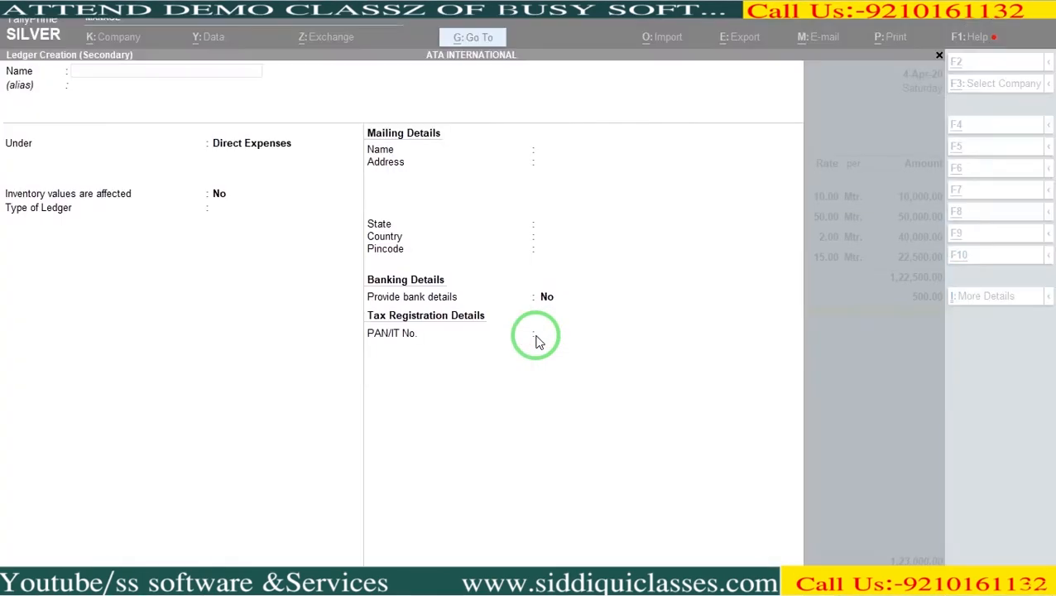
{"action": "type", "text": "orwarding Charge"}
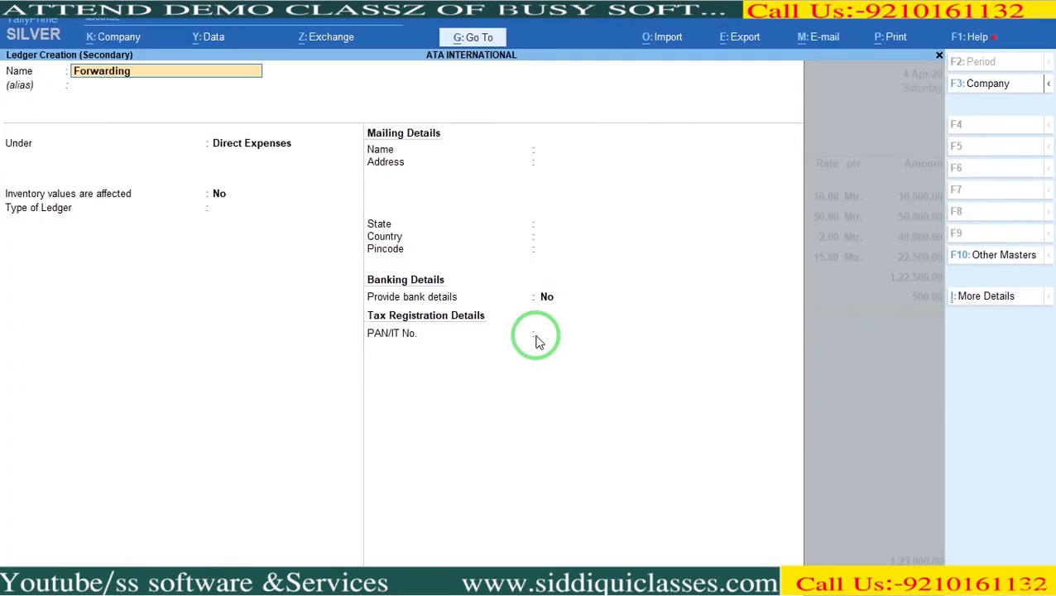
{"action": "key", "text": "Return"}
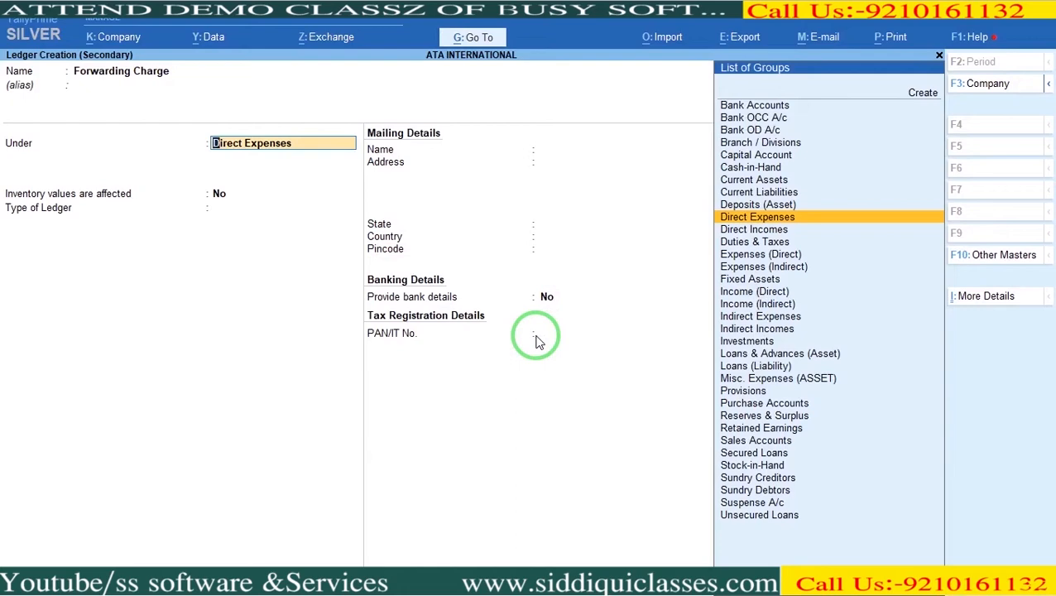
{"action": "key", "text": "ctrl"}
{"action": "key", "text": "ctrl+a"}
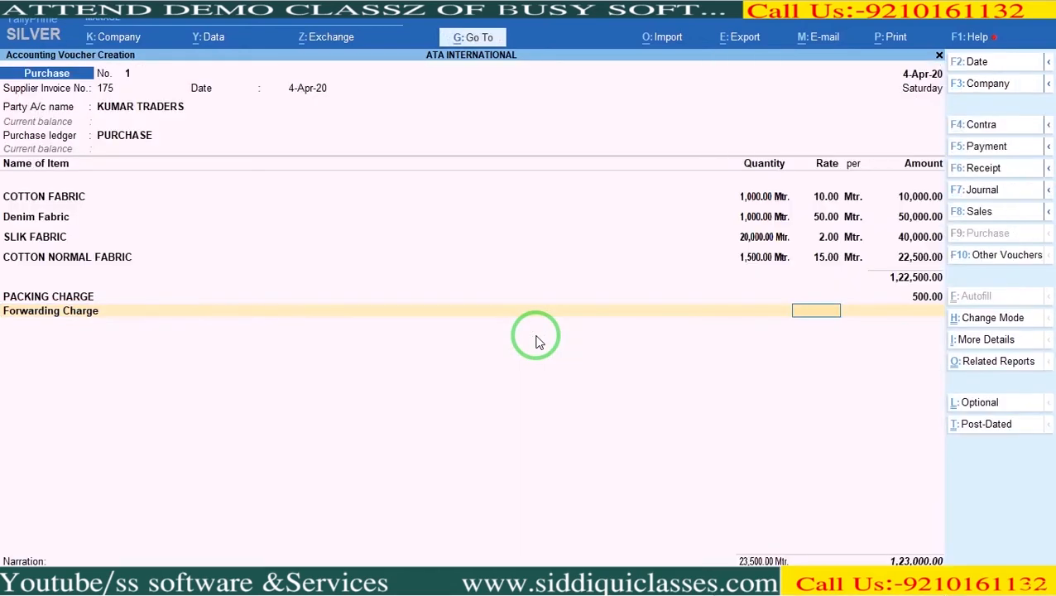
Enter 1000 as the Forwarding Charge amount in the purchase voucher.
{"action": "type", "text": "1"}
{"action": "type", "text": "000"}
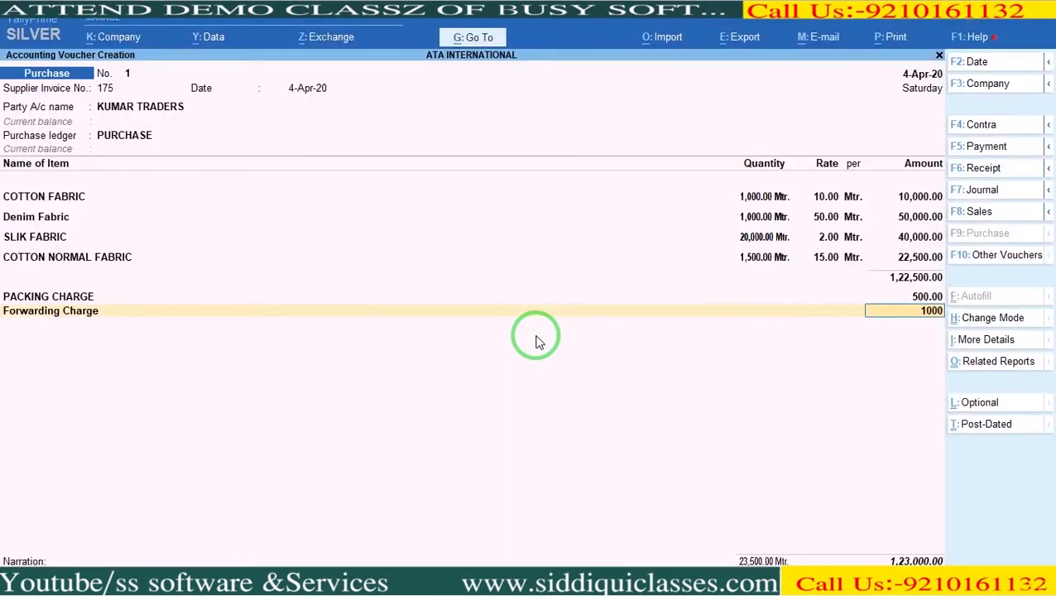
{"action": "key", "text": "Return"}
Add the Discount ledger at 10% to the purchase voucher and save the voucher.
{"action": "type", "text": "D"}
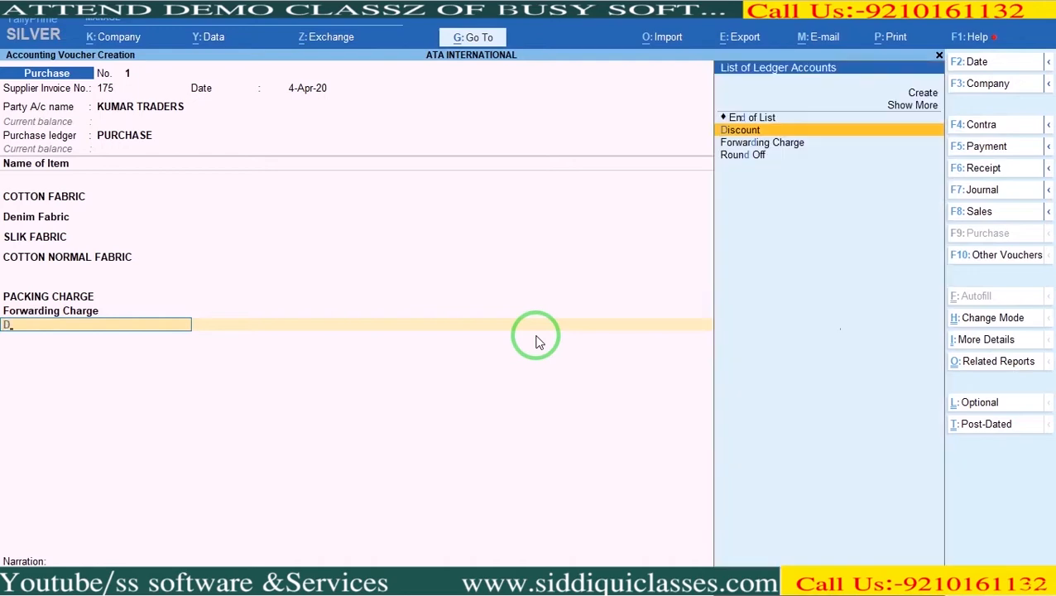
{"action": "key", "text": "Return"}
{"action": "type", "text": "10"}
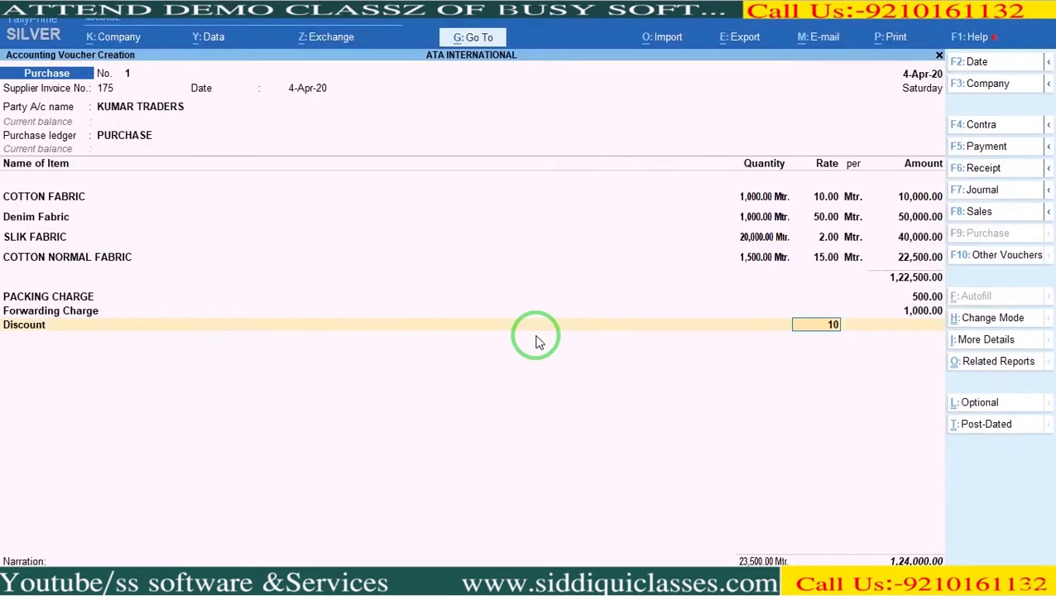
{"action": "key", "text": "Return"}
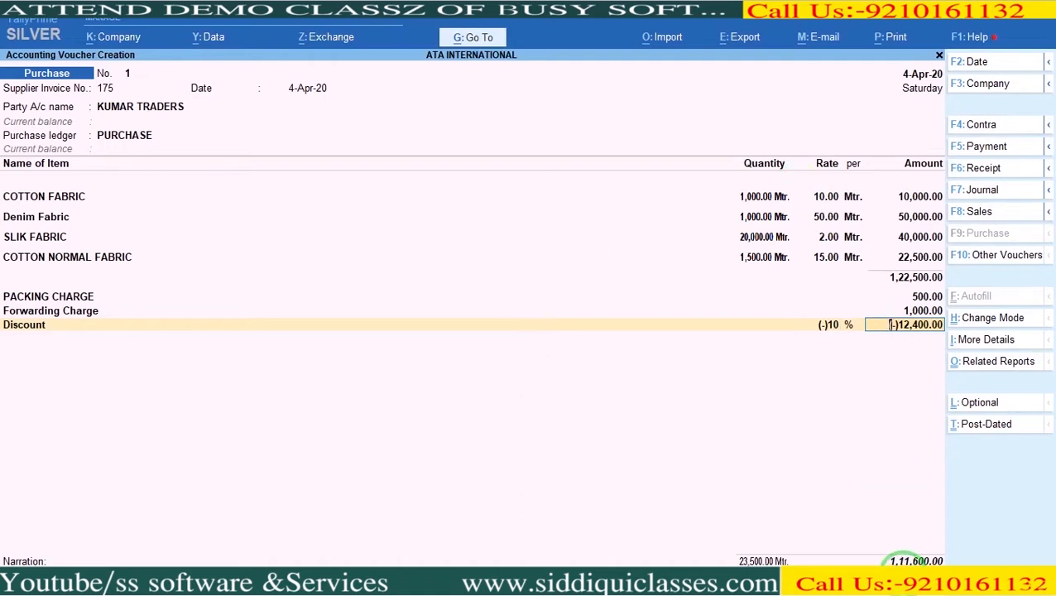
{"action": "key", "text": "ctrl"}
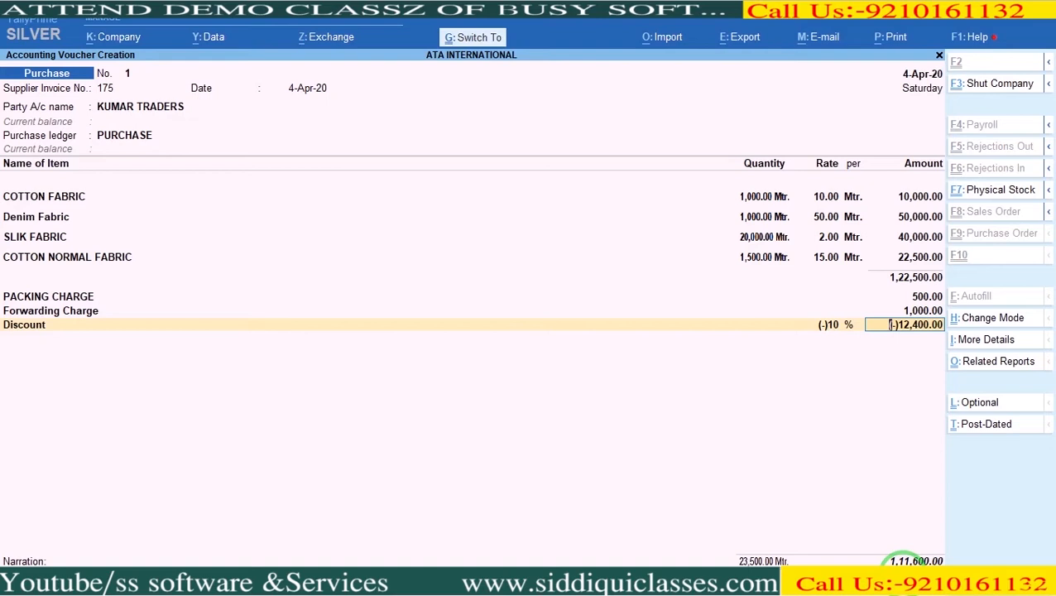
{"action": "key", "text": "ctrl+a"}
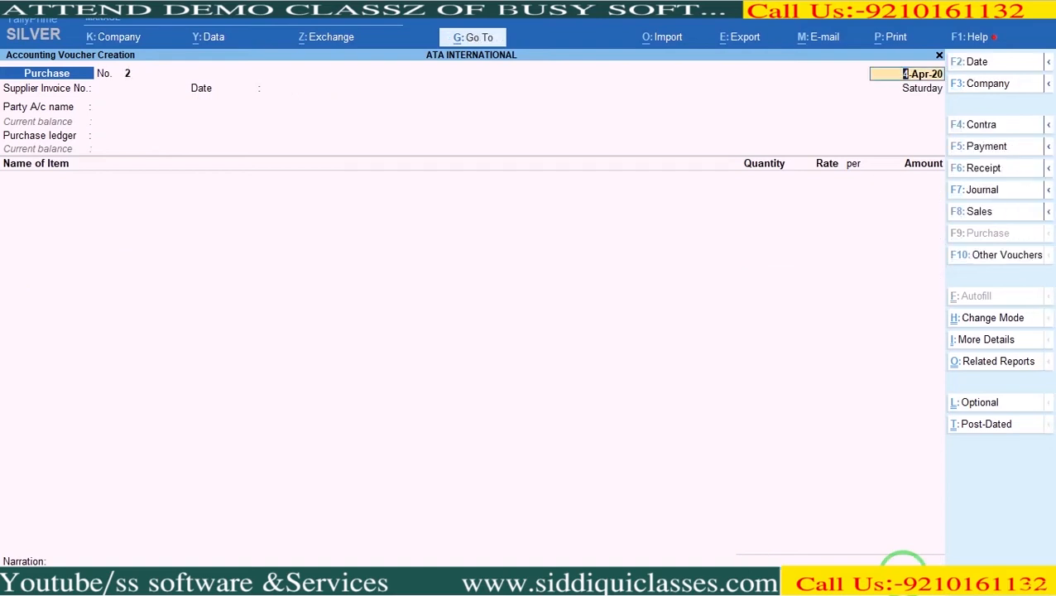
Leave voucher entry and open the Stock Summary report.
{"action": "key", "text": "Escape"}
{"action": "key", "text": "Down"}
{"action": "key", "text": "Down"}
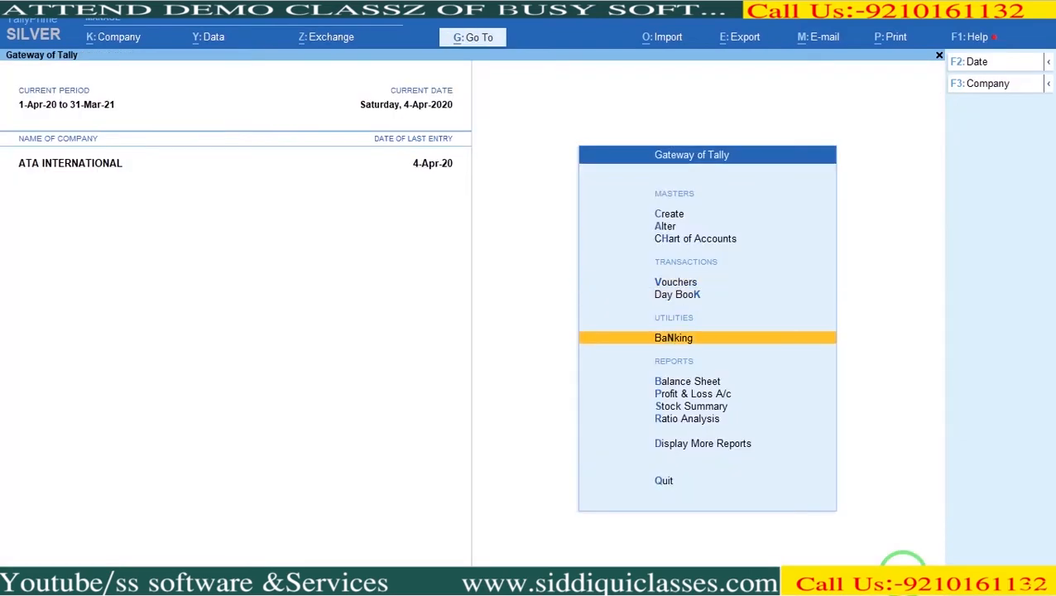
{"action": "key", "text": "Down"}
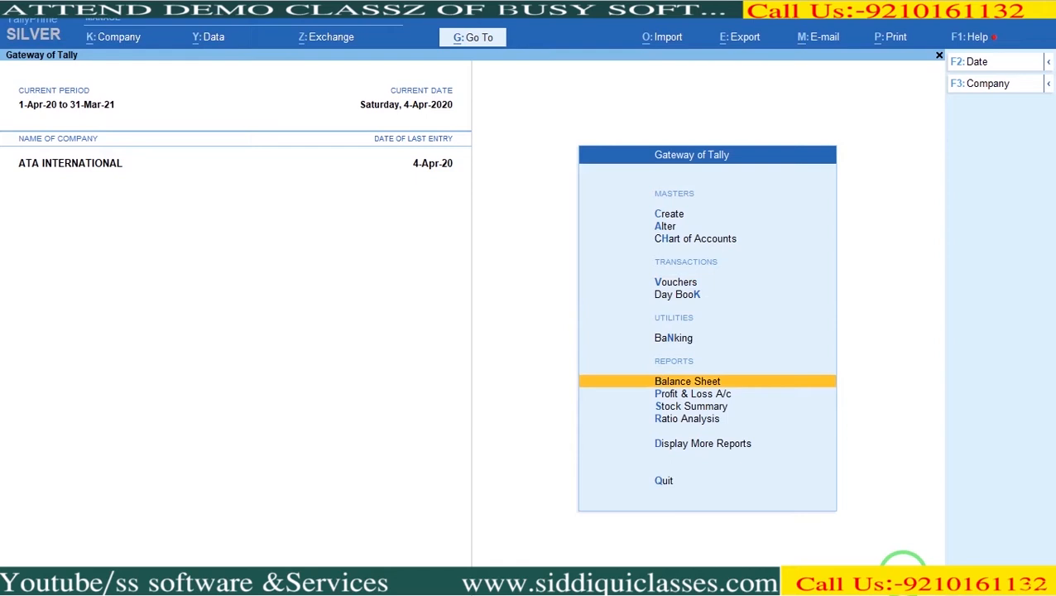
{"action": "key", "text": "Down"}
{"action": "key", "text": "Down"}
{"action": "key", "text": "Return"}
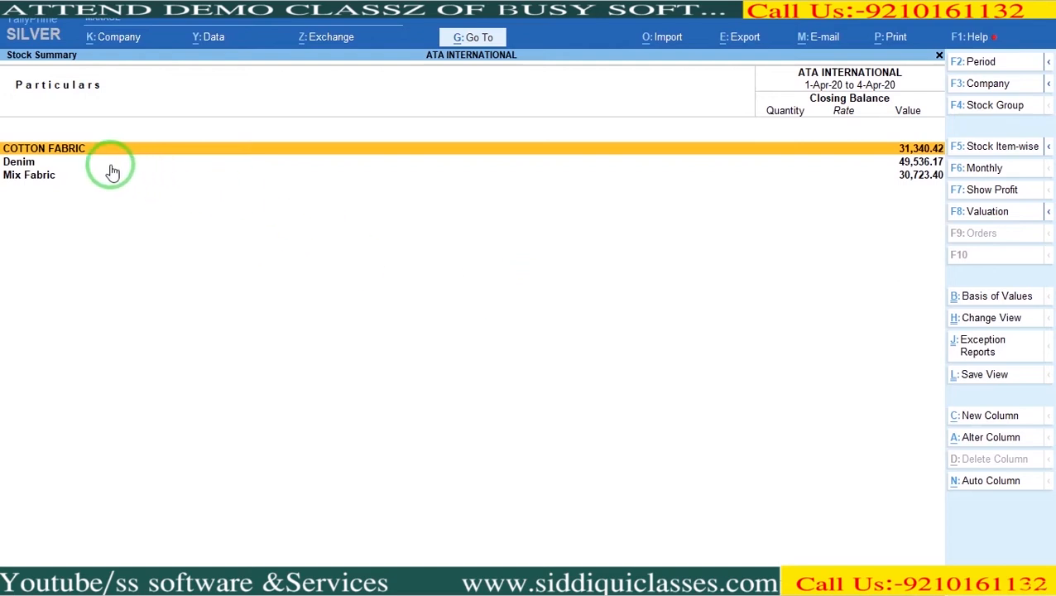
Examine the COTTON FABRIC group's item rates, return to the summary and show the stock item-wise.
{"action": "left_click", "coordinate": [924, 148]}
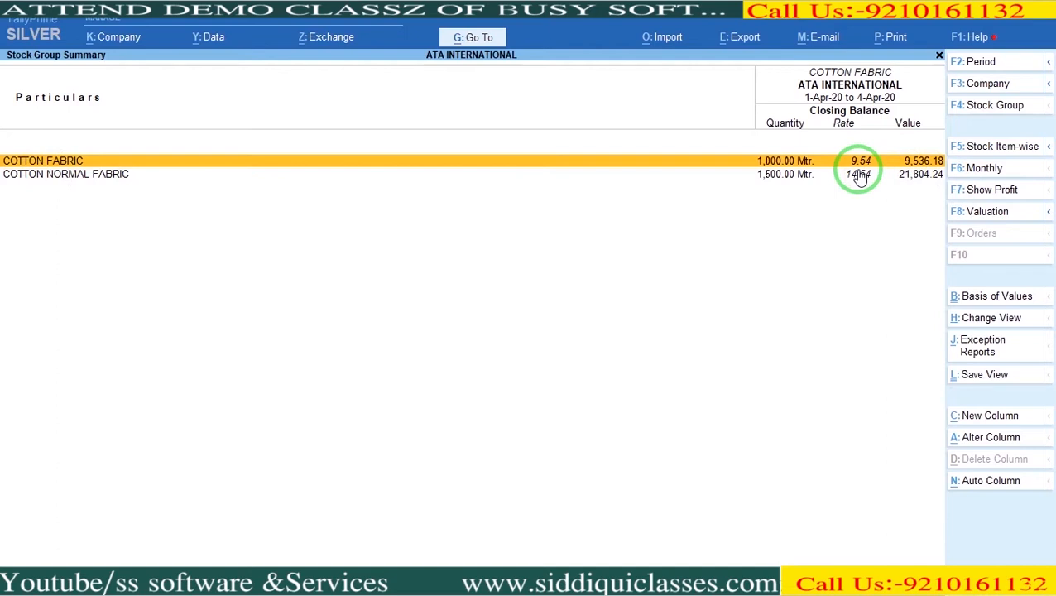
{"action": "key", "text": "Escape"}
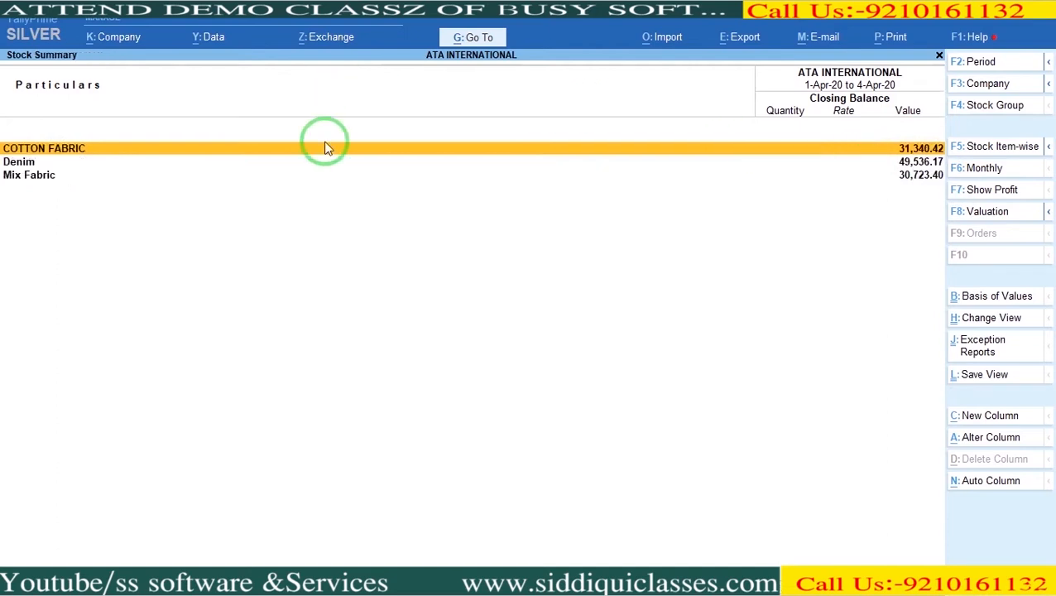
{"action": "left_click", "coordinate": [990, 151]}
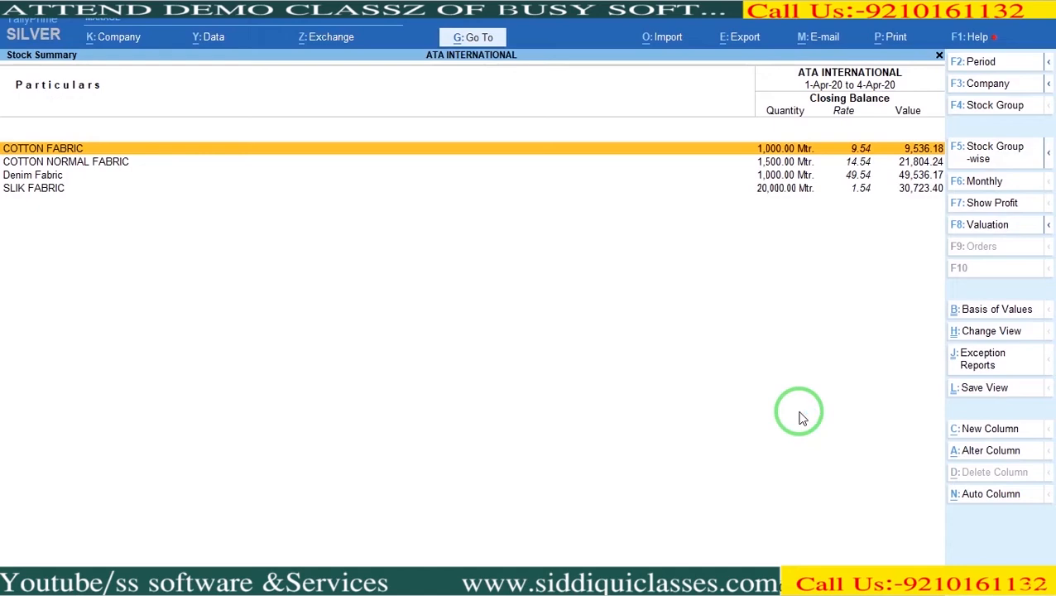
Switch to the invoice PDF and browse the supplier invoices to the Paras Trdaders invoice.
{"action": "key", "text": "alt+Tab"}
{"action": "scroll", "coordinate": [799, 418], "scroll_direction": "down", "scroll_amount": 5}
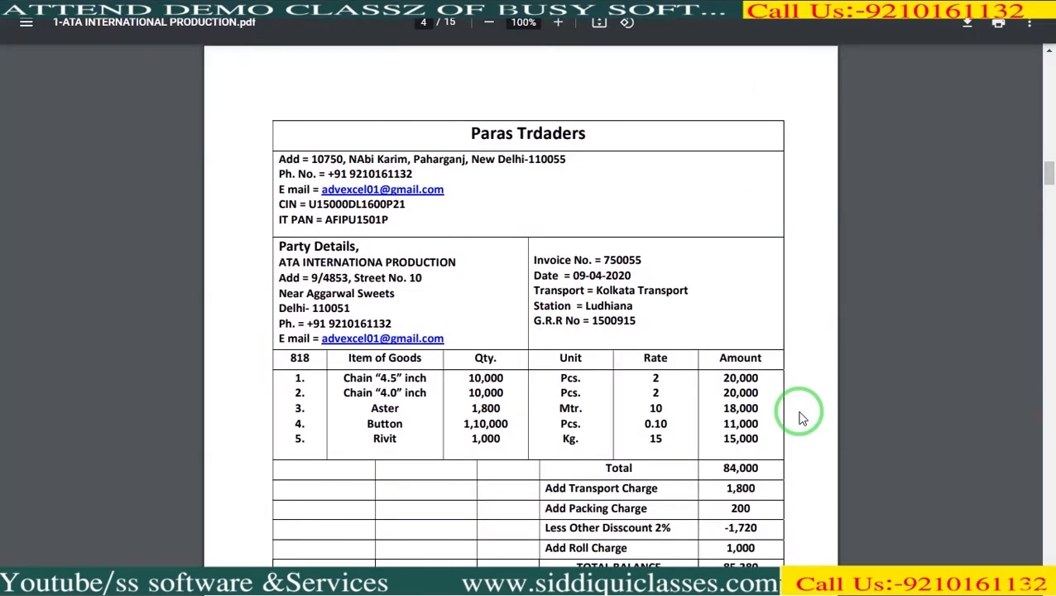
{"action": "scroll", "coordinate": [800, 418], "scroll_direction": "up", "scroll_amount": 10}
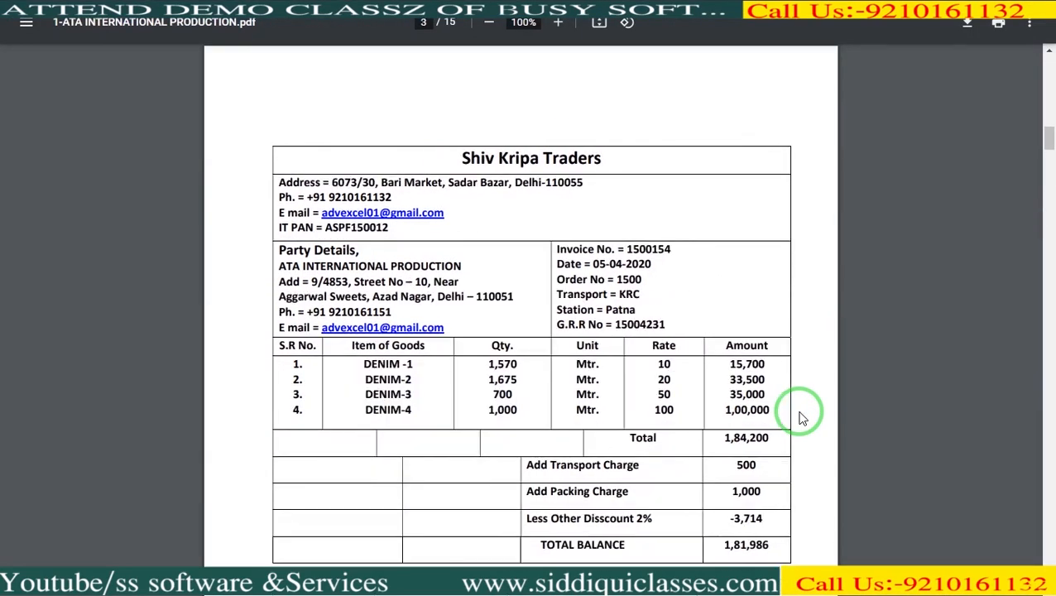
{"action": "scroll", "coordinate": [800, 418], "scroll_direction": "down", "scroll_amount": 10}
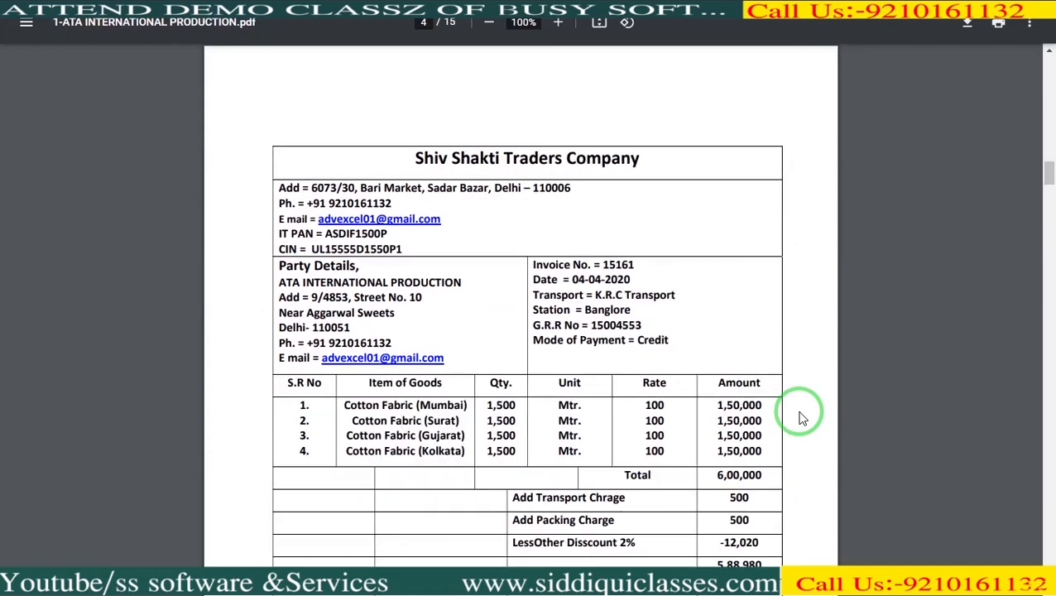
{"action": "scroll", "coordinate": [800, 418], "scroll_direction": "down", "scroll_amount": 10}
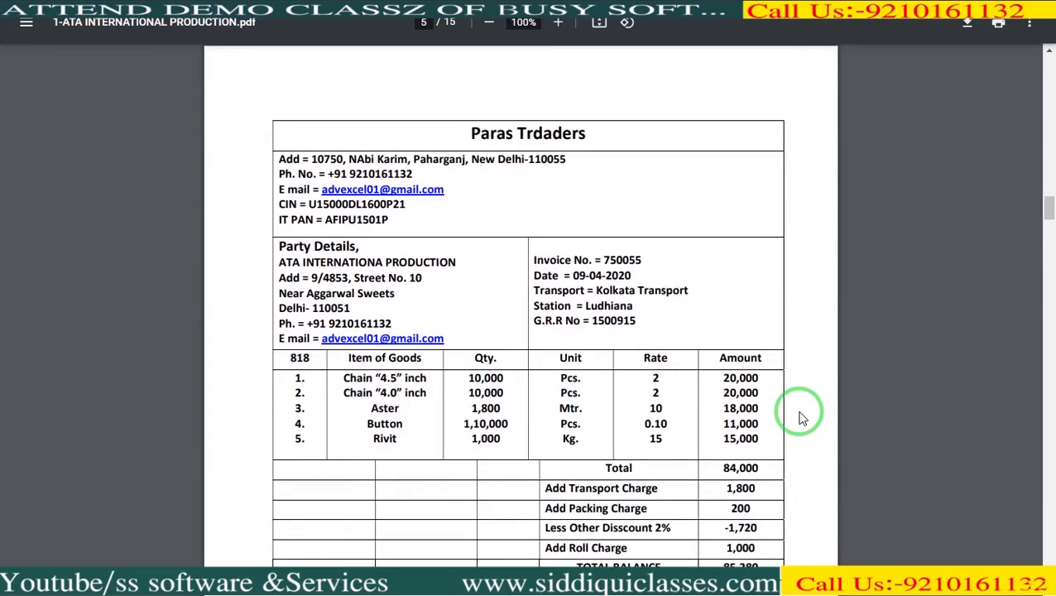
Return to TallyPrime and open voucher entry for a new purchase voucher.
{"action": "key", "text": "alt+Tab"}
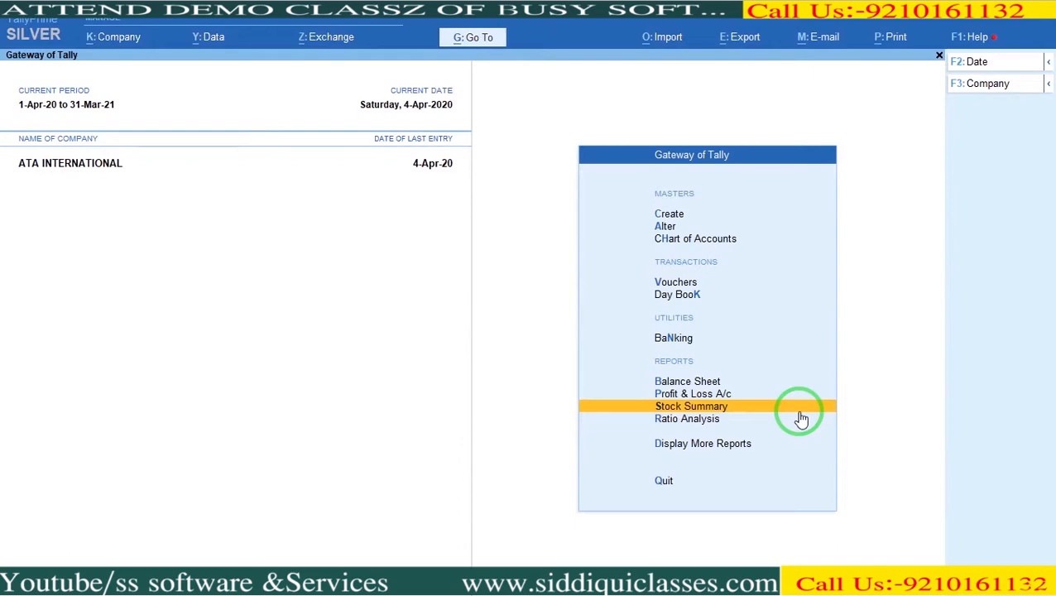
{"action": "key", "text": "Up"}
{"action": "key", "text": "Up"}
{"action": "key", "text": "Up"}
{"action": "key", "text": "Up"}
{"action": "key", "text": "Up"}
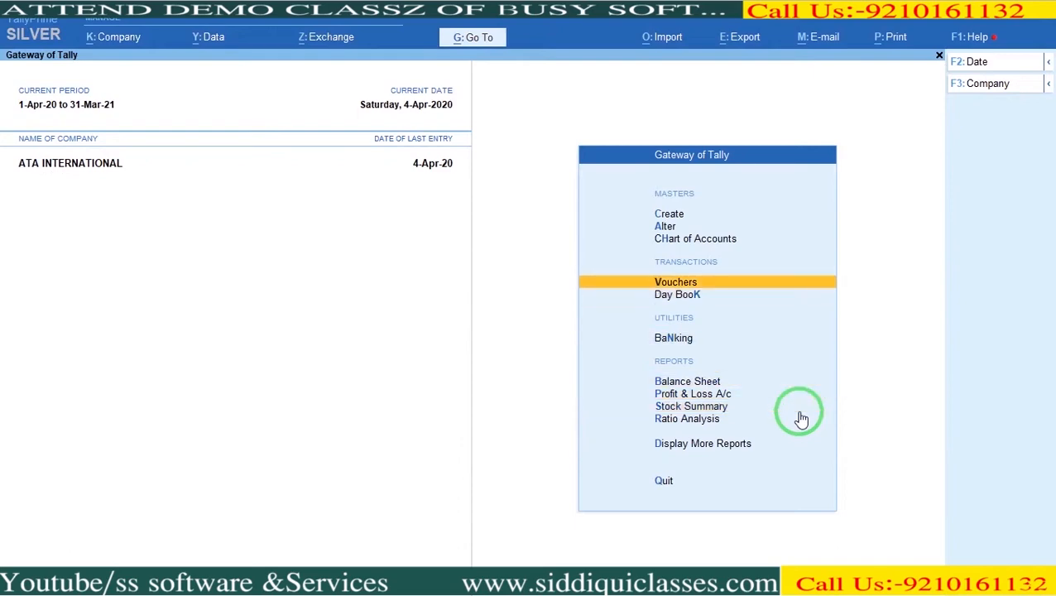
{"action": "key", "text": "Return"}
Set the purchase voucher date to 9-4 and the supplier invoice number to 75055, keeping the same invoice date.
{"action": "key", "text": "alt+Tab"}
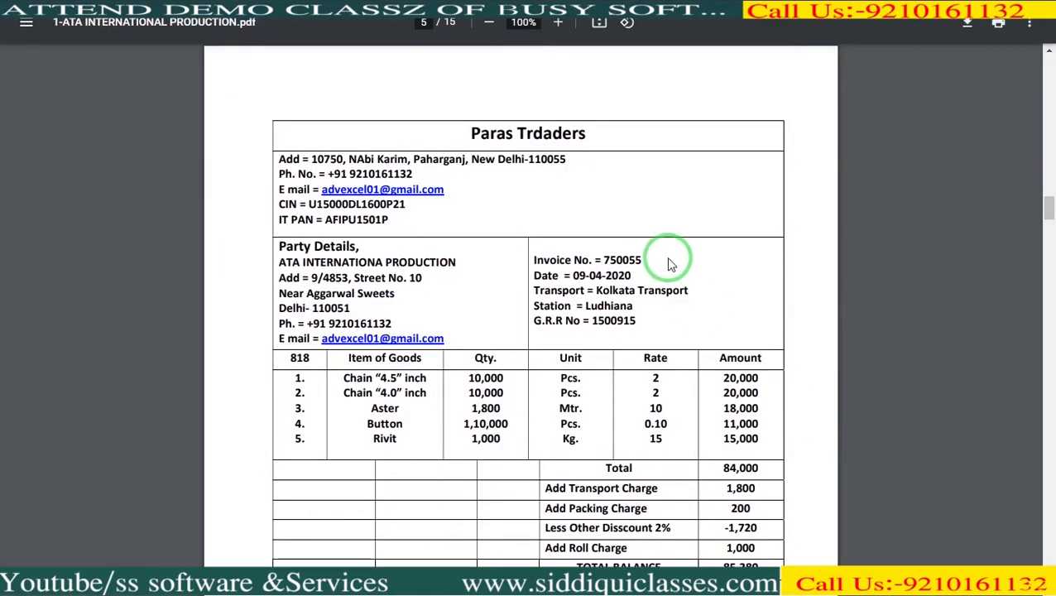
{"action": "key", "text": "alt+Tab"}
{"action": "type", "text": "9-4"}
{"action": "key", "text": "Return"}
{"action": "key", "text": "alt+Tab"}
{"action": "key", "text": "alt+Tab"}
{"action": "type", "text": "750"}
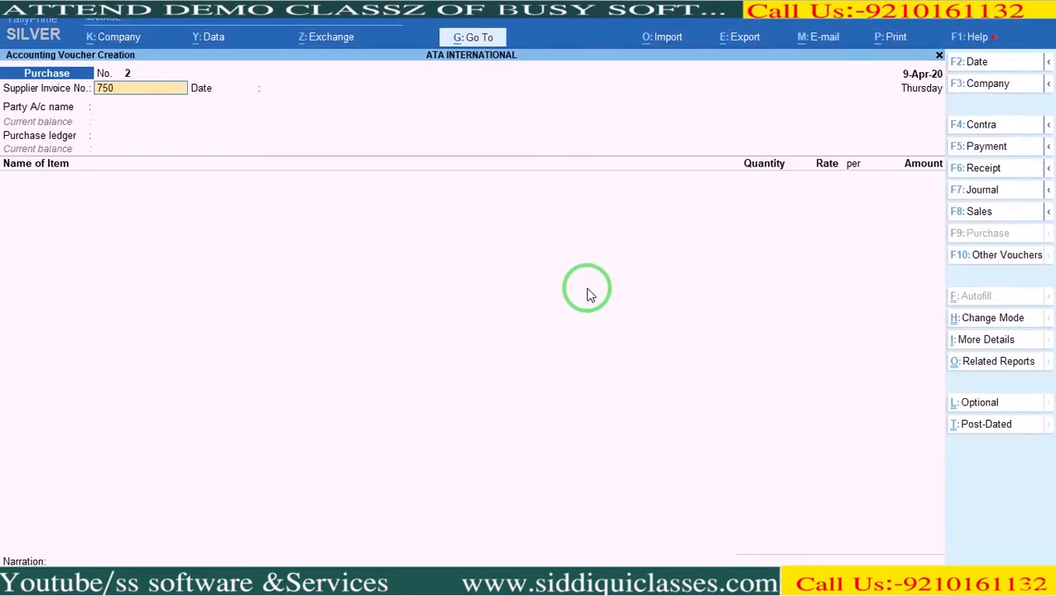
{"action": "type", "text": "55"}
{"action": "key", "text": "Return"}
{"action": "key", "text": "Return"}
Choose Paras Traders as the party, accept its details, and select PURCHASE as the purchase ledger.
{"action": "type", "text": "p"}
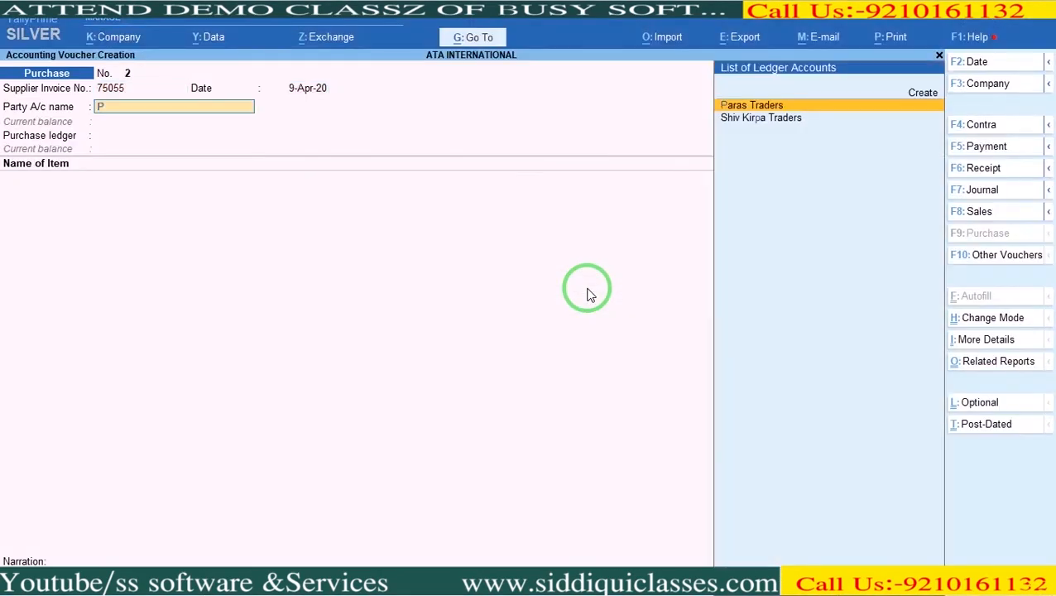
{"action": "key", "text": "Return"}
{"action": "key", "text": "ctrl+a"}
{"action": "key", "text": "ctrl+a"}
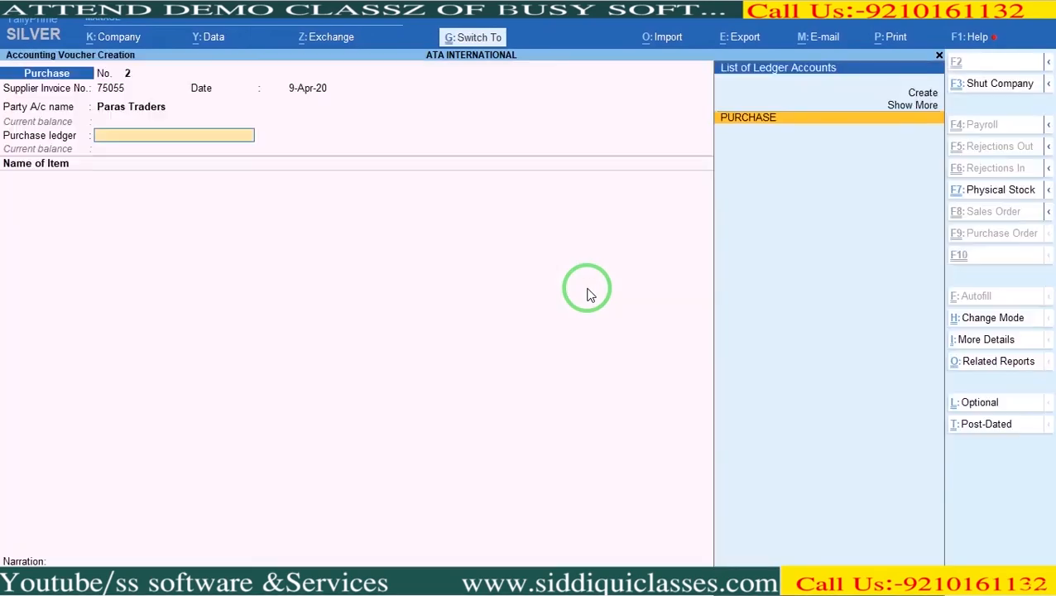
{"action": "key", "text": "Return"}
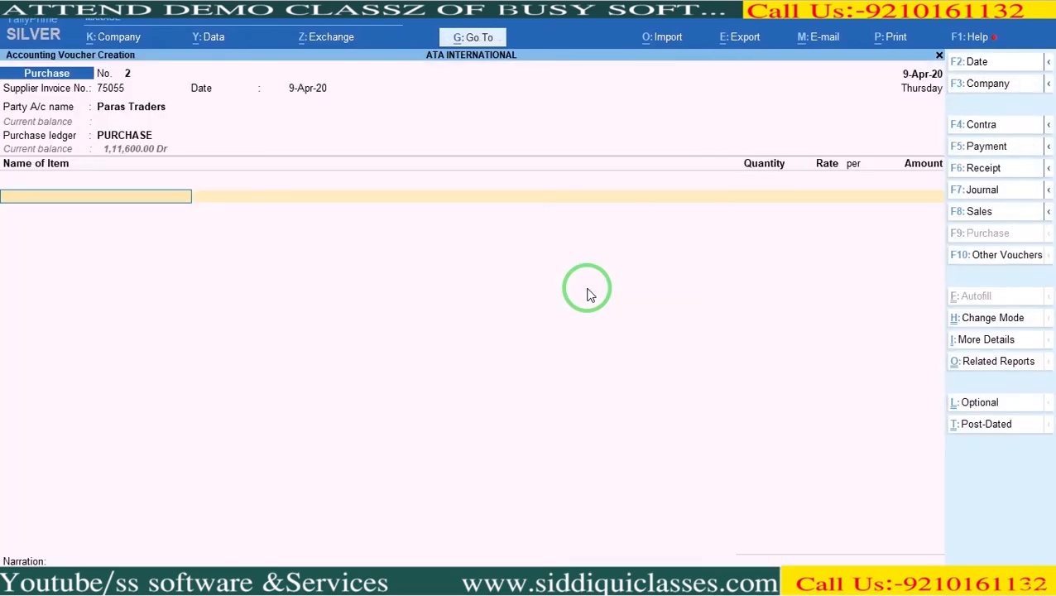
Check the goods on the PDF invoice and select CHAIN 4.5 INCH as the voucher's first item.
{"action": "key", "text": "alt+Tab"}
{"action": "key", "text": "alt+Tab"}
{"action": "type", "text": "Cha"}
{"action": "key", "text": "Down"}
{"action": "key", "text": "Return"}
Open the CHAIN 4.5 INCH stock item master from the voucher line, accept it, and consult the PDF invoice's item details.
{"action": "key", "text": "alt+Tab"}
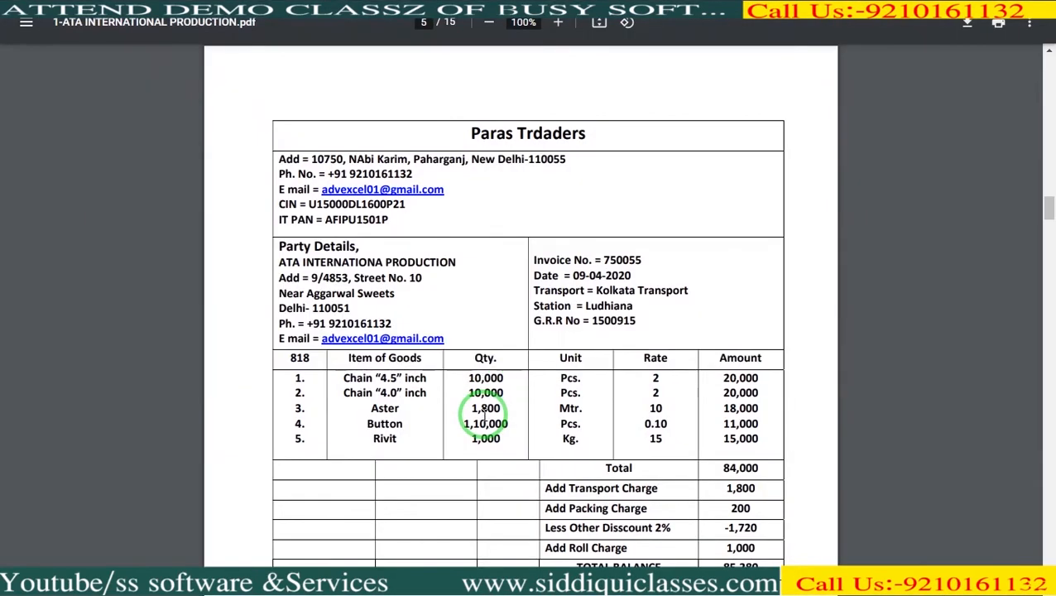
{"action": "key", "text": "alt+Tab"}
{"action": "key", "text": "BackSpace"}
{"action": "key", "text": "ctrl+Return"}
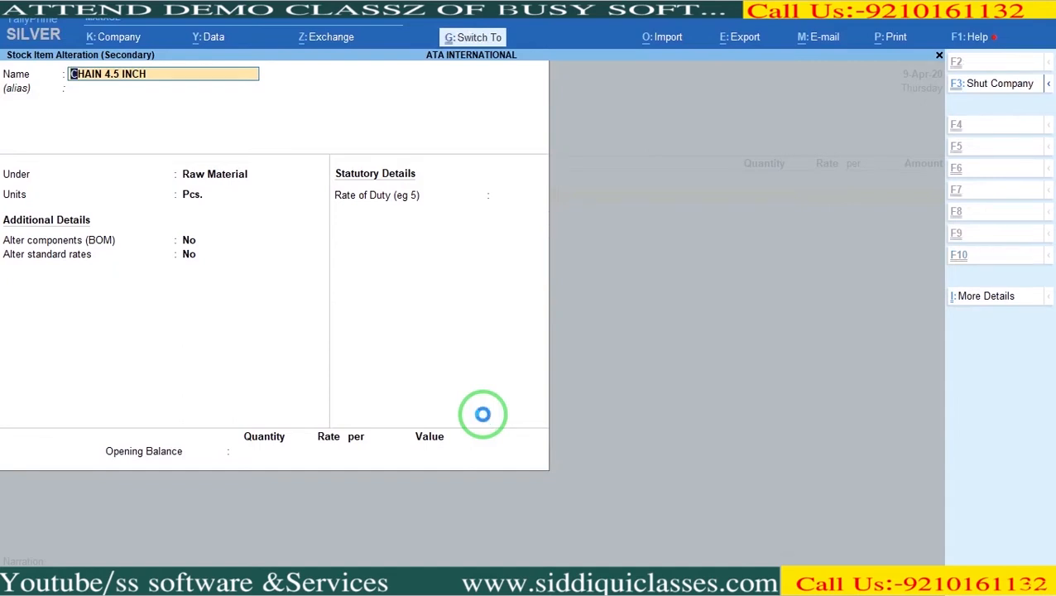
{"action": "key", "text": "ctrl+a"}
{"action": "key", "text": "alt+Tab"}
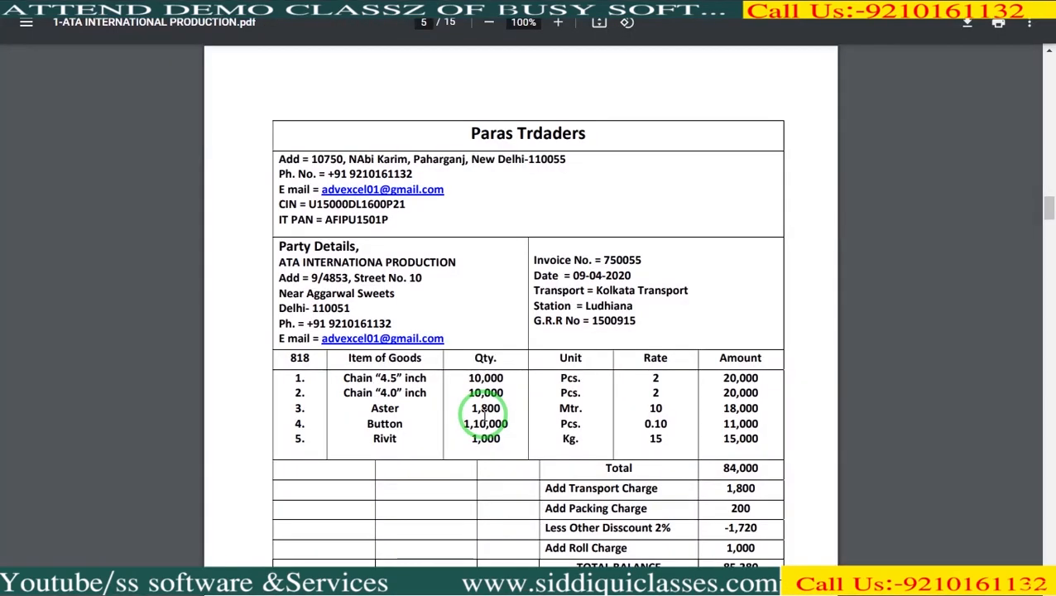
Enter a quantity of 10,000 Pcs. at a rate of 2.00 for the CHAIN 4.5 INCH line.
{"action": "key", "text": "alt+Tab"}
{"action": "type", "text": "10000"}
{"action": "key", "text": "Return"}
{"action": "key", "text": "Return"}
{"action": "key", "text": "Return"}
Add Chain 4.0 inch from the PDF invoice as the second item, with 10,000 Pcs. at a rate of 2.00.
{"action": "key", "text": "alt+Tab"}
{"action": "key", "text": "alt+Tab"}
{"action": "type", "text": "Cha"}
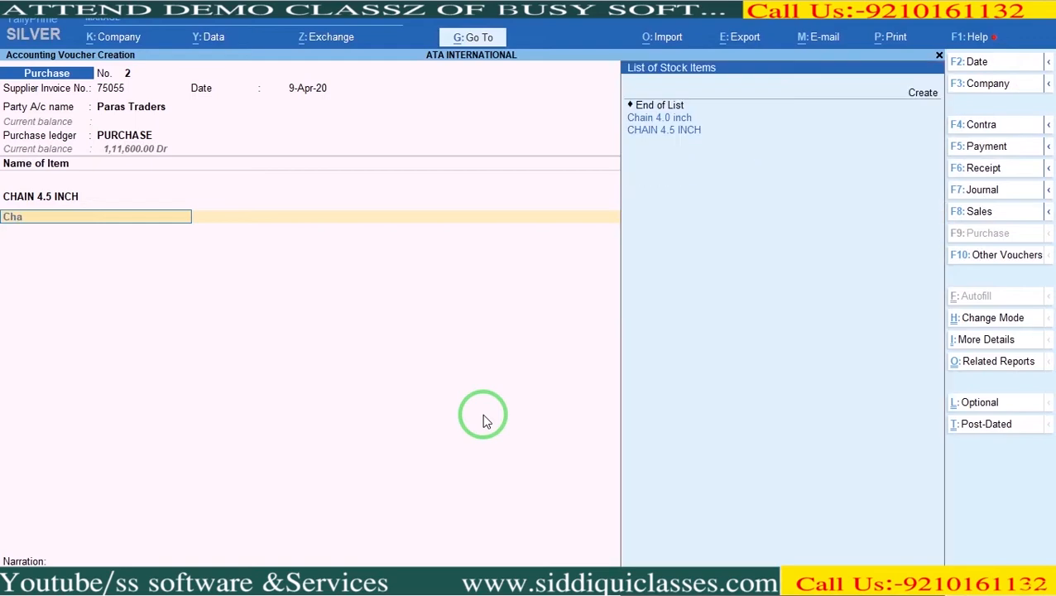
{"action": "key", "text": "Return"}
{"action": "key", "text": "alt+Tab"}
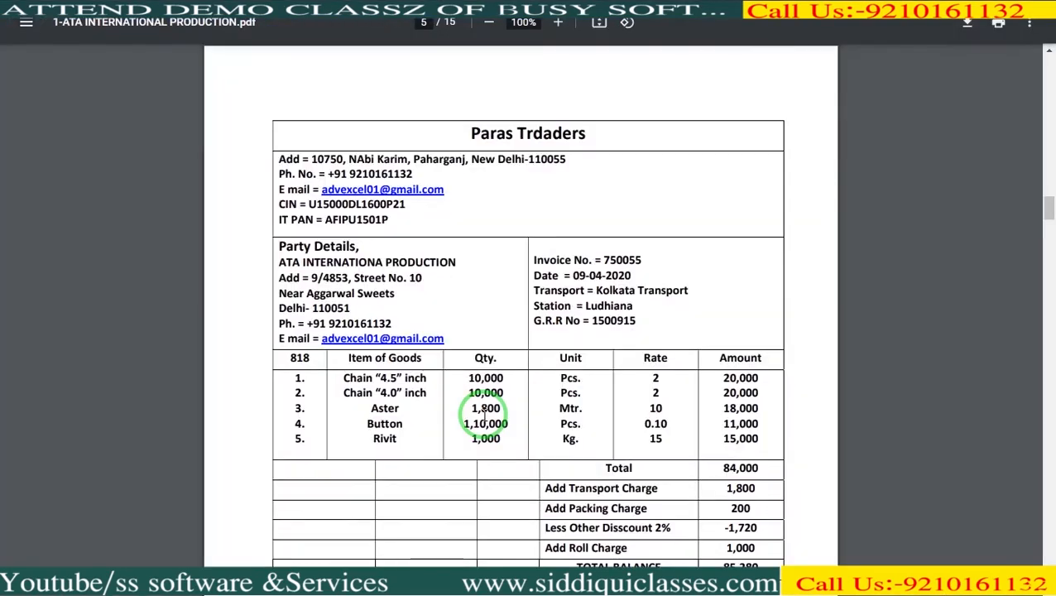
{"action": "key", "text": "alt+Tab"}
{"action": "type", "text": "10000"}
{"action": "key", "text": "Return"}
{"action": "key", "text": "Return"}
{"action": "key", "text": "Return"}
{"action": "key", "text": "Return"}
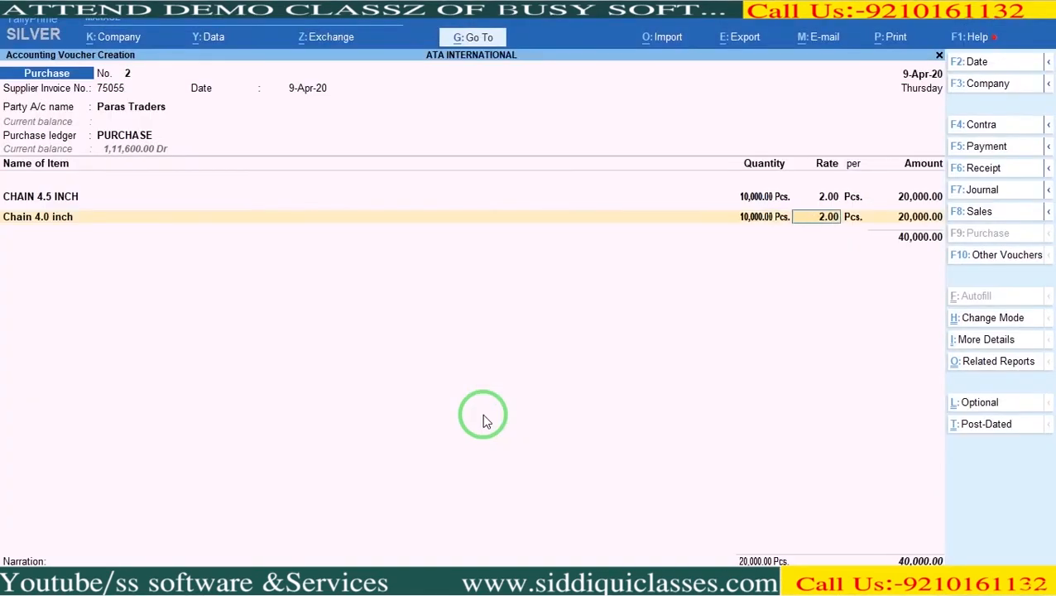
Add Aster from the PDF invoice as the third item, with 1,800 Mtr. at a rate of 10.00.
{"action": "key", "text": "alt+Tab"}
{"action": "key", "text": "alt+Tab"}
{"action": "type", "text": "As"}
{"action": "key", "text": "Return"}
{"action": "type", "text": "1,80"}
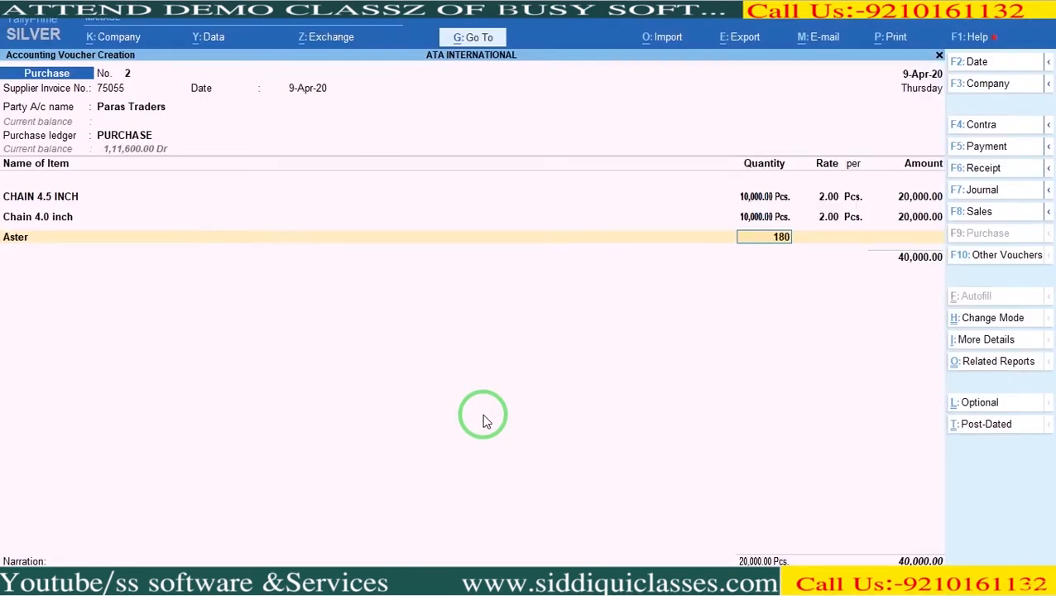
{"action": "type", "text": "0"}
{"action": "key", "text": "Return"}
{"action": "type", "text": "10"}
{"action": "key", "text": "Return"}
{"action": "key", "text": "Return"}
{"action": "key", "text": "Return"}
Add Button from the PDF invoice as the fourth item, with 1,10,000 Pcs. at a rate of 0.10.
{"action": "key", "text": "alt+Tab"}
{"action": "key", "text": "alt+Tab"}
{"action": "type", "text": "Bu"}
{"action": "key", "text": "Return"}
{"action": "key", "text": "alt+Tab"}
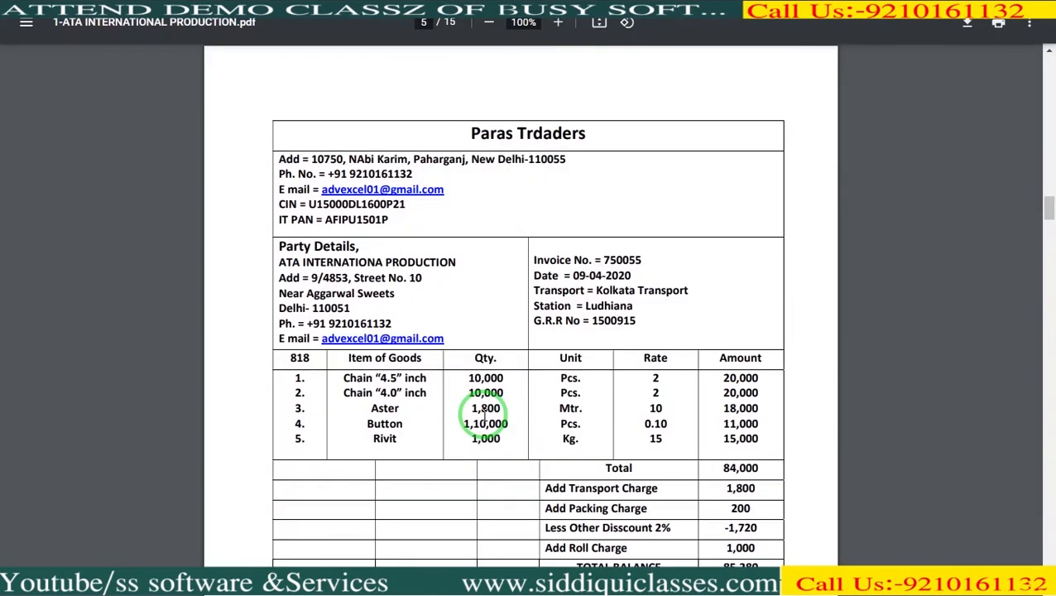
{"action": "key", "text": "alt+Tab"}
{"action": "type", "text": "1,10,000"}
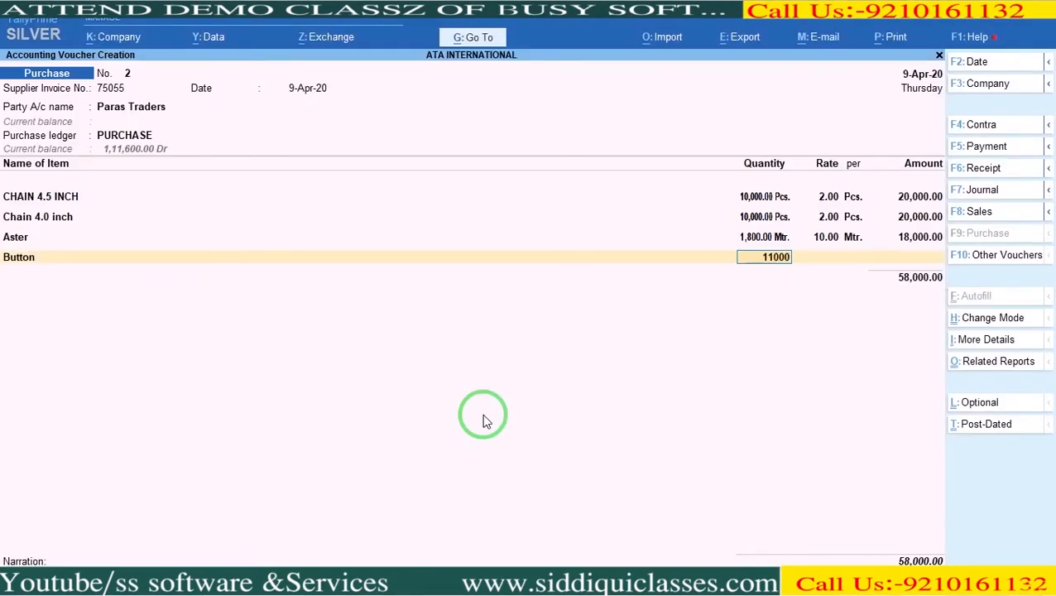
{"action": "key", "text": "Return"}
{"action": "type", "text": ".1"}
{"action": "key", "text": "Return"}
{"action": "key", "text": "Return"}
{"action": "key", "text": "Return"}
Add Rivit from the PDF invoice as the fifth item, with 1,000 Pcs. at a rate of 15.00, and end the item list.
{"action": "key", "text": "alt+Tab"}
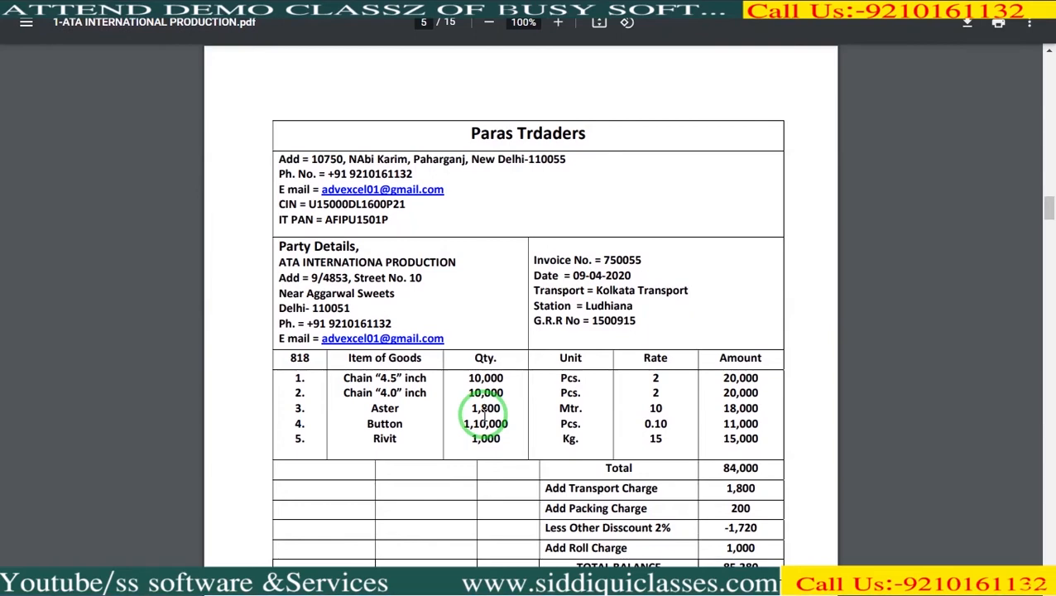
{"action": "key", "text": "alt+Tab"}
{"action": "type", "text": "R"}
{"action": "key", "text": "Return"}
{"action": "key", "text": "alt+Tab"}
{"action": "key", "text": "alt+Tab"}
{"action": "type", "text": "1000"}
{"action": "key", "text": "Return"}
{"action": "key", "text": "Return"}
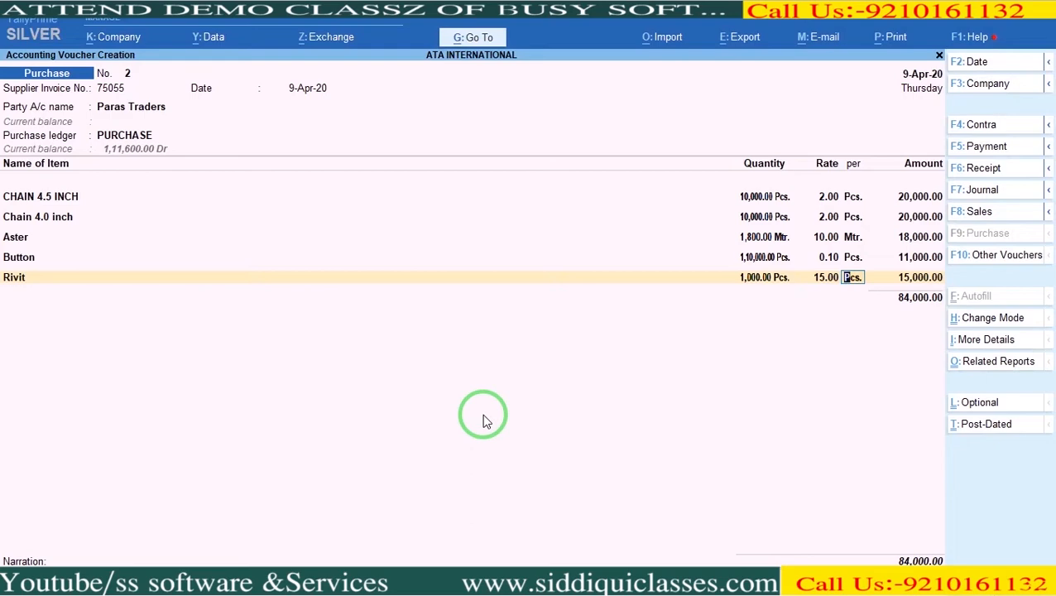
{"action": "key", "text": "Return"}
{"action": "key", "text": "Return"}
{"action": "key", "text": "Return"}
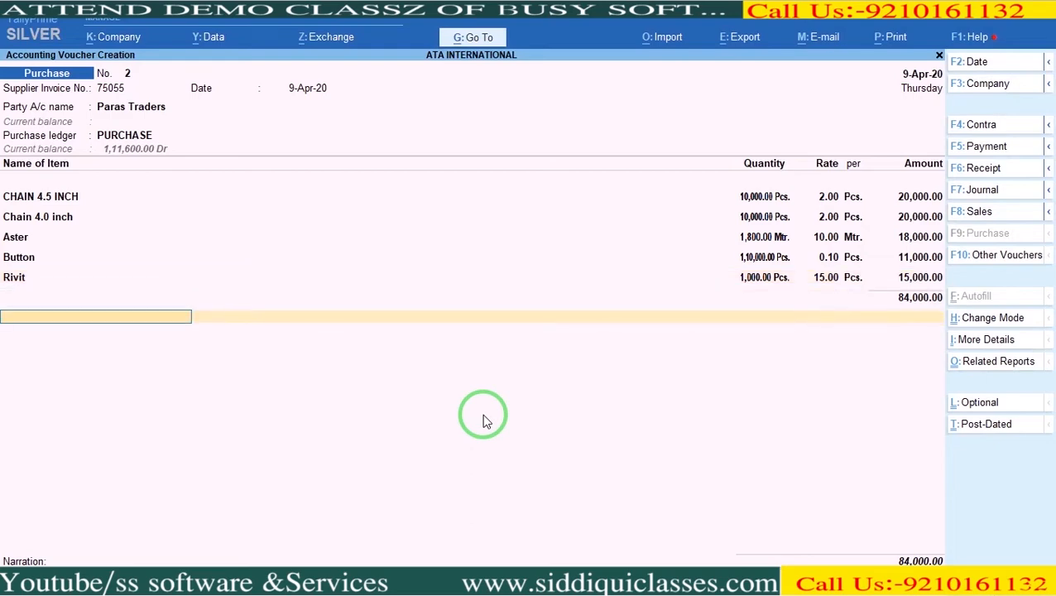
Add the invoice's Transport Charge of 1,800 and PACKING CHARGE of 200 below the purchase items.
{"action": "key", "text": "alt+Tab"}
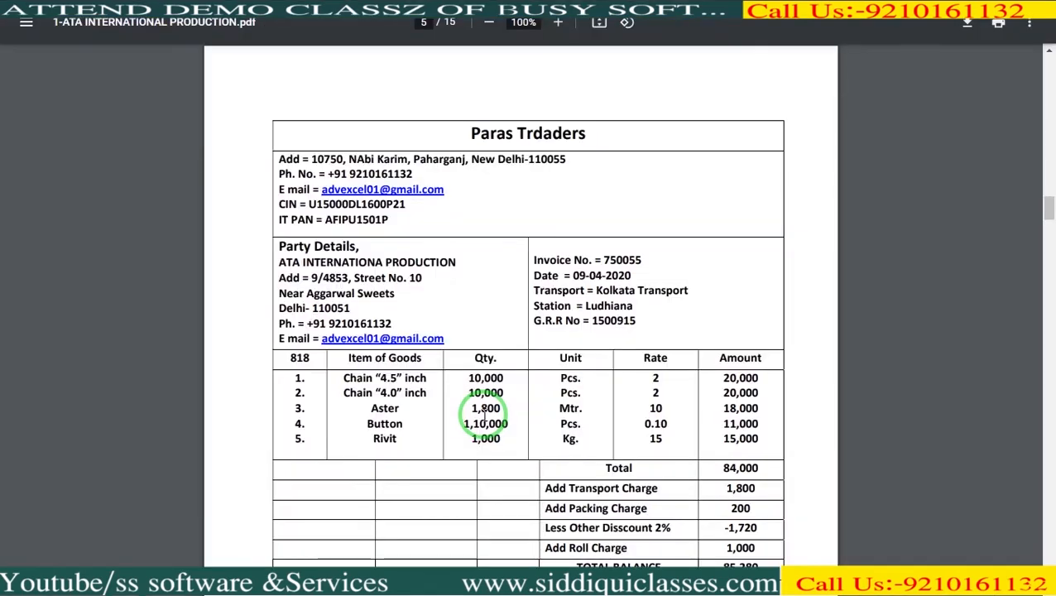
{"action": "key", "text": "alt+Tab"}
{"action": "type", "text": "t"}
{"action": "key", "text": "Return"}
{"action": "key", "text": "Return"}
{"action": "key", "text": "alt+Tab"}
{"action": "key", "text": "alt+Tab"}
{"action": "type", "text": "1,80"}
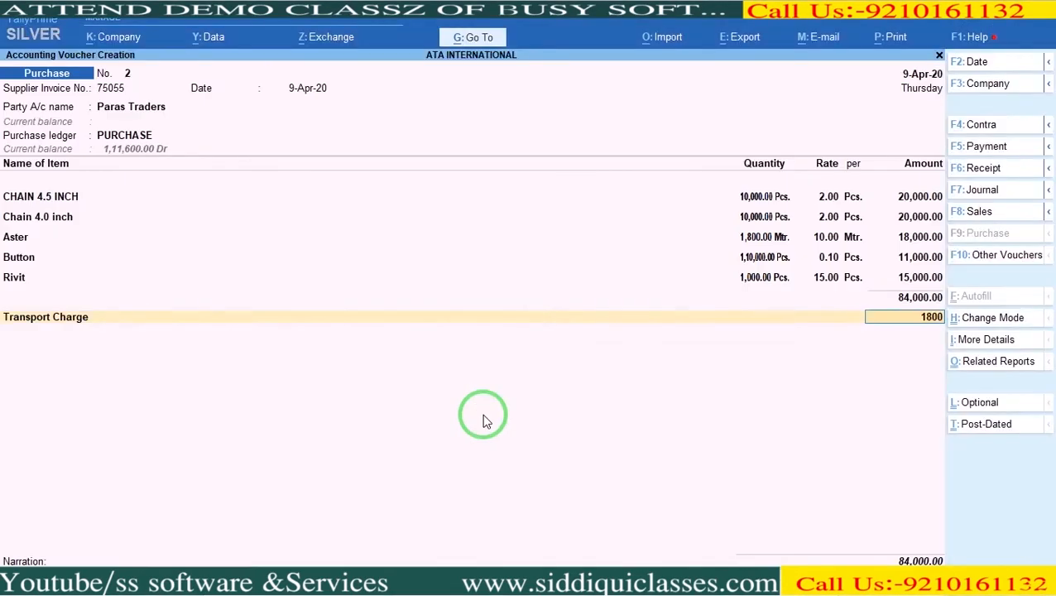
{"action": "type", "text": "0"}
{"action": "key", "text": "Return"}
{"action": "type", "text": "pa"}
{"action": "key", "text": "Return"}
{"action": "type", "text": "200"}
{"action": "key", "text": "Return"}
Check the discount on the PDF invoice and add the Discount ledger at -2 %.
{"action": "key", "text": "alt+Tab"}
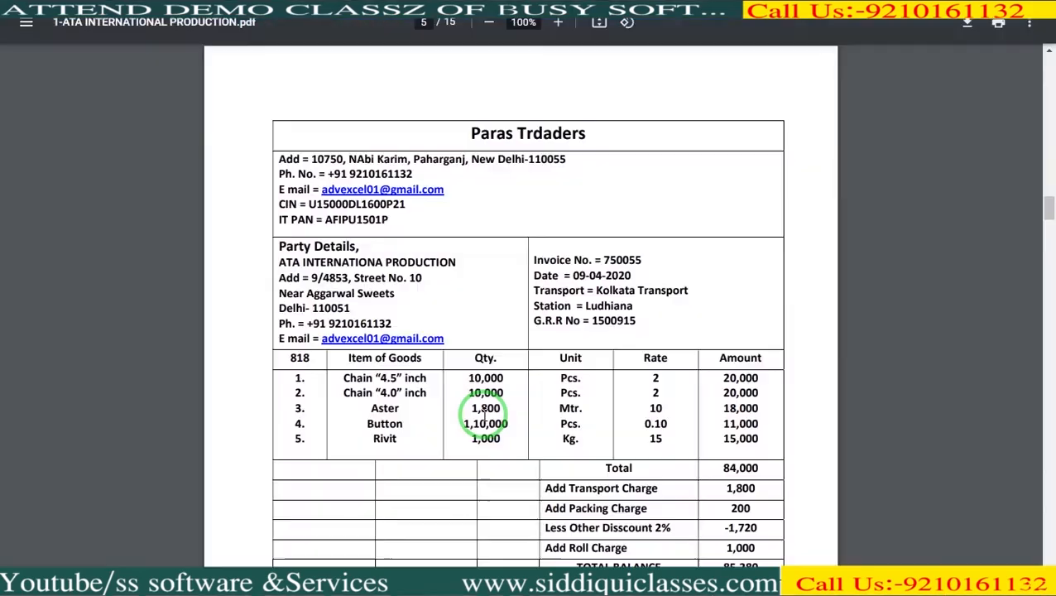
{"action": "key", "text": "alt+Tab"}
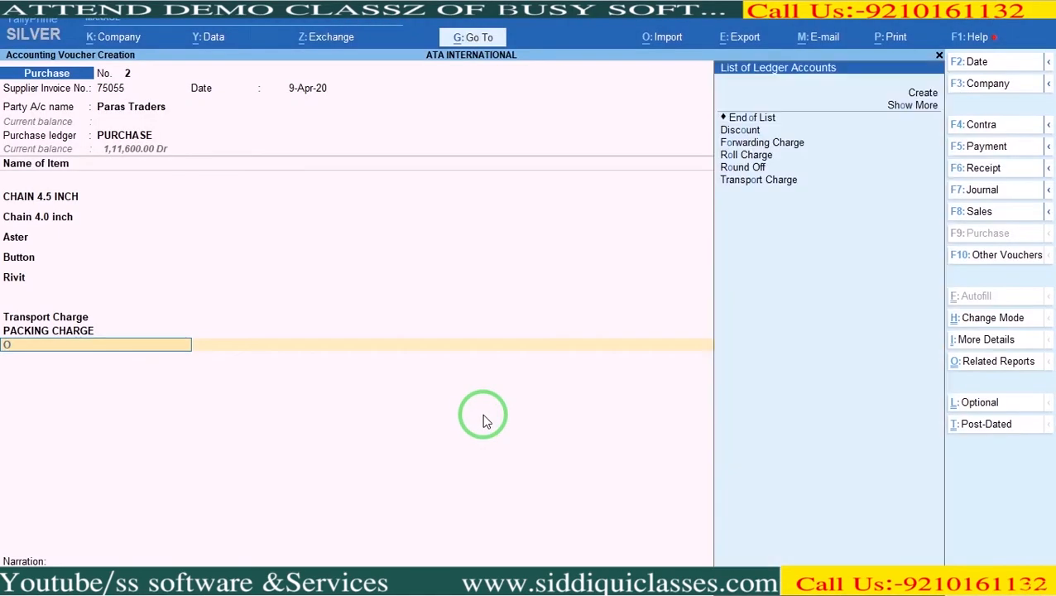
{"action": "type", "text": "di"}
{"action": "key", "text": "Return"}
{"action": "key", "text": "alt+Tab"}
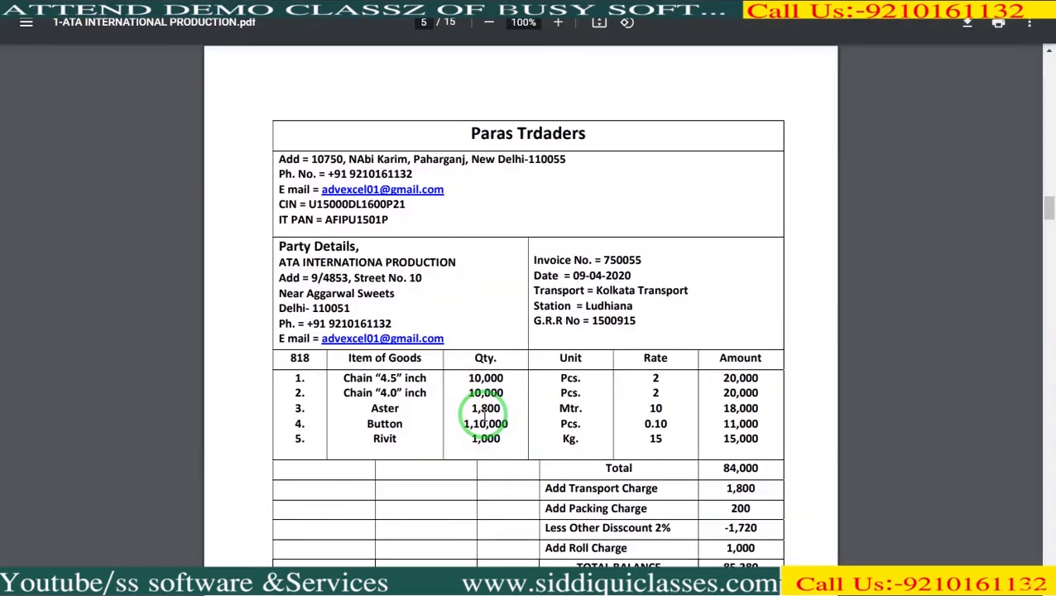
{"action": "key", "text": "alt+Tab"}
{"action": "type", "text": "-2"}
{"action": "key", "text": "Return"}
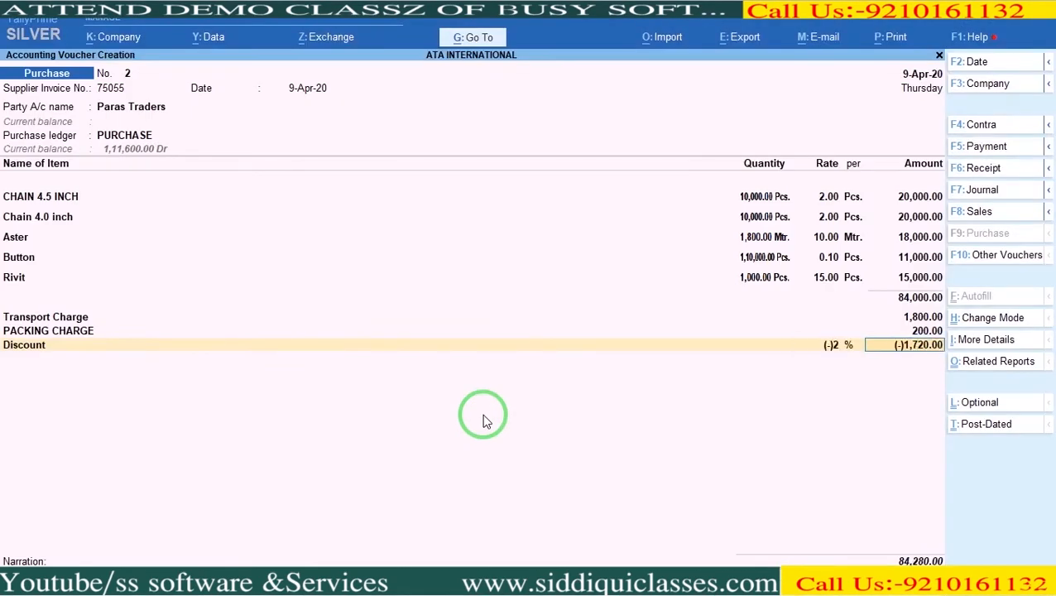
{"action": "key", "text": "Return"}
Add the invoice's Roll Charge of 1,000 and save the purchase voucher.
{"action": "key", "text": "Down"}
{"action": "key", "text": "Down"}
{"action": "key", "text": "Down"}
{"action": "key", "text": "Down"}
{"action": "key", "text": "Down"}
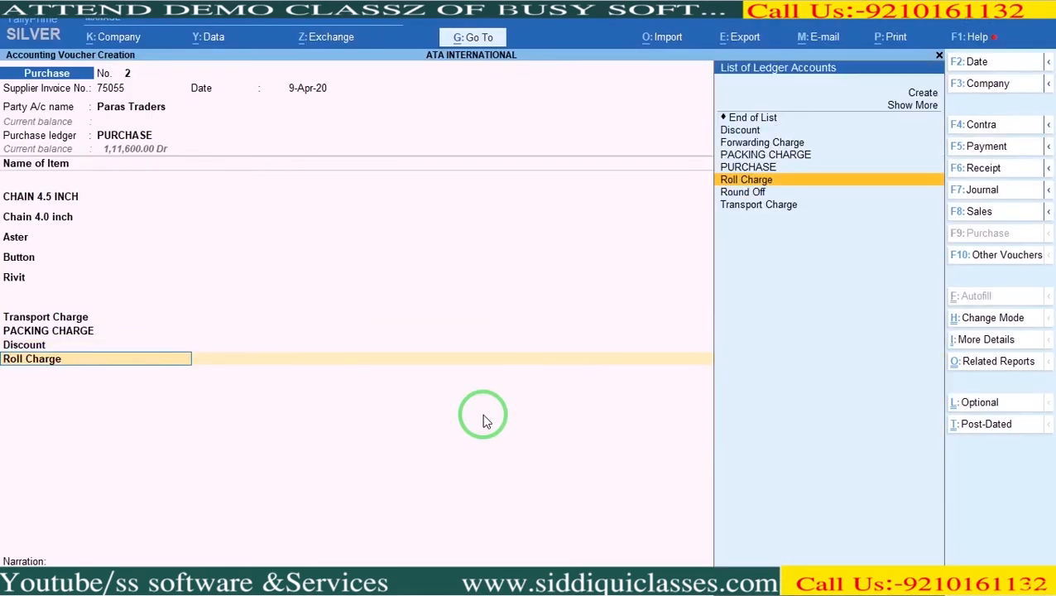
{"action": "key", "text": "Return"}
{"action": "key", "text": "Return"}
{"action": "key", "text": "alt+Tab"}
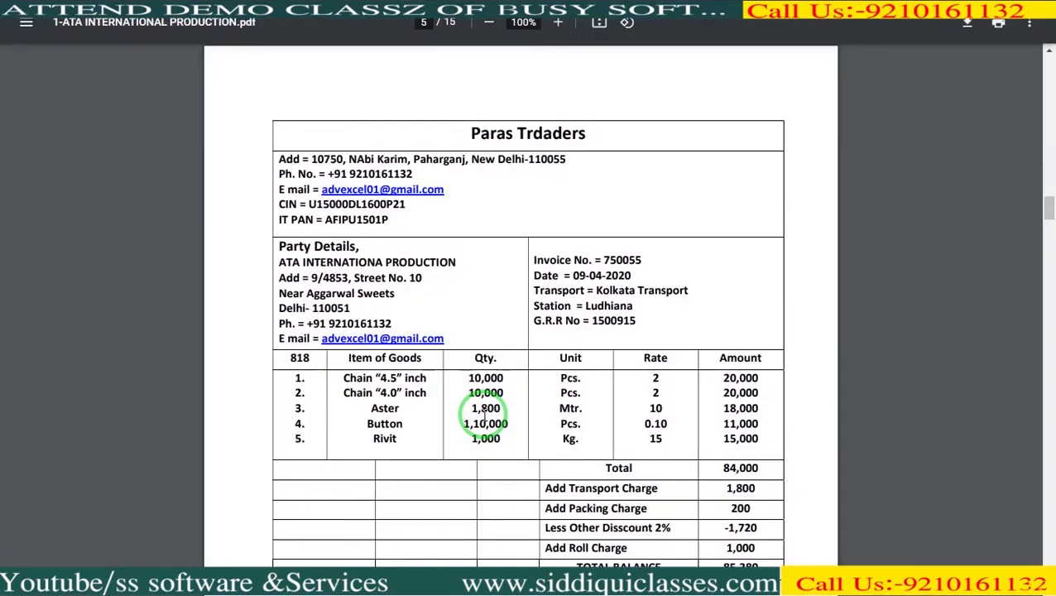
{"action": "key", "text": "alt+Tab"}
{"action": "type", "text": "1000"}
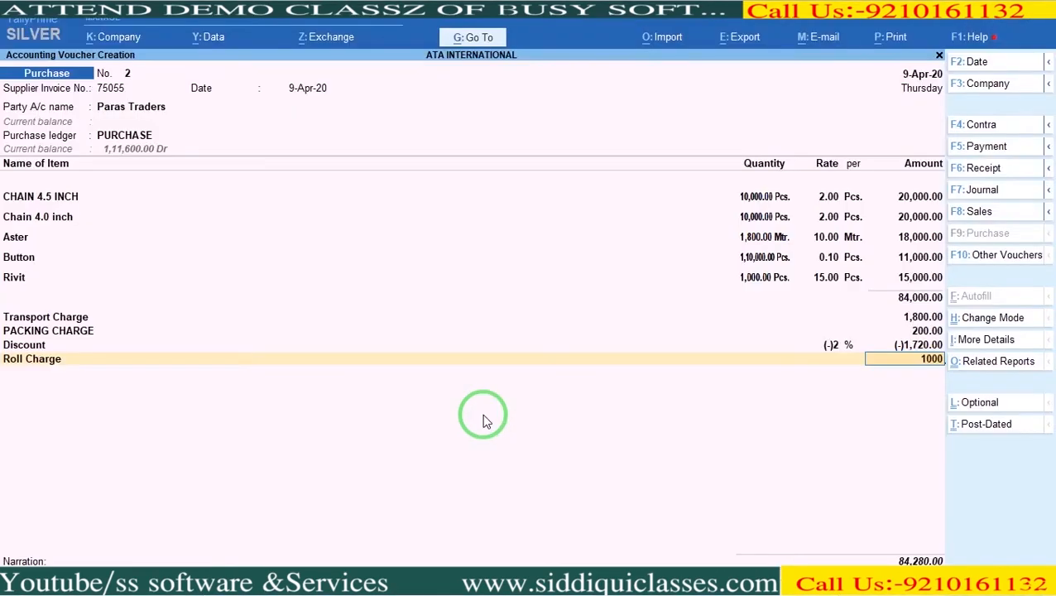
{"action": "key", "text": "Return"}
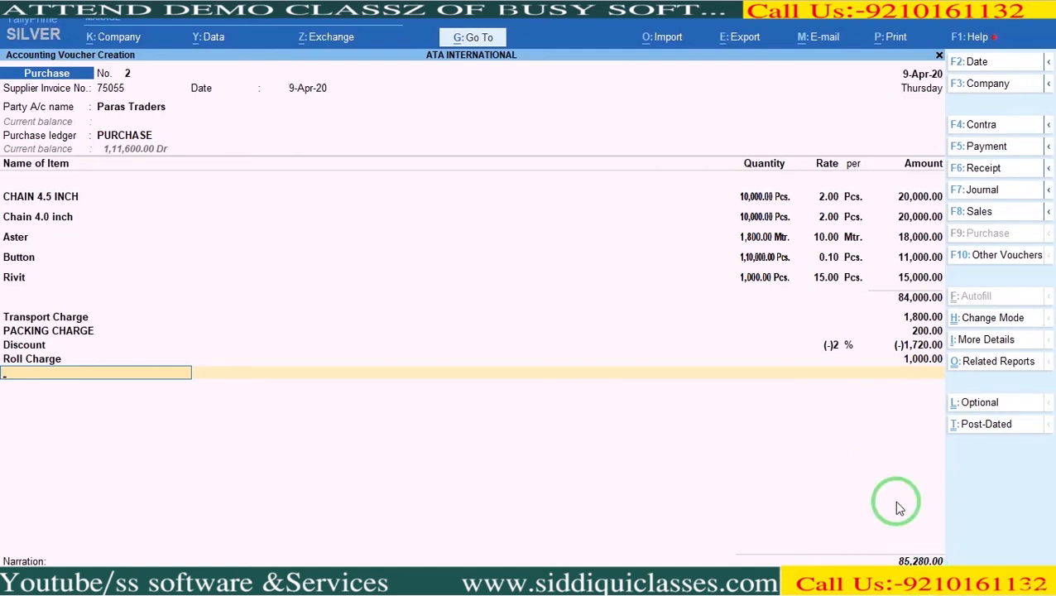
{"action": "key", "text": "ctrl+a"}
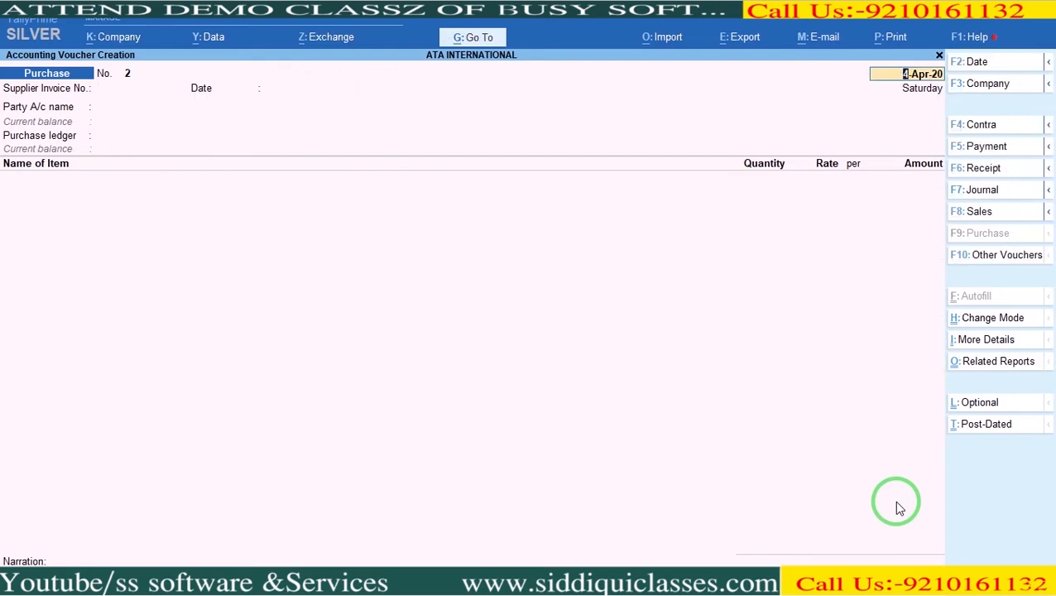
Check the Lot No. 1101 page of the PDF, switch the voucher type to Stock Journal, and return to the Gateway of Tally.
{"action": "key", "text": "alt+Tab"}
{"action": "key", "text": "Right"}
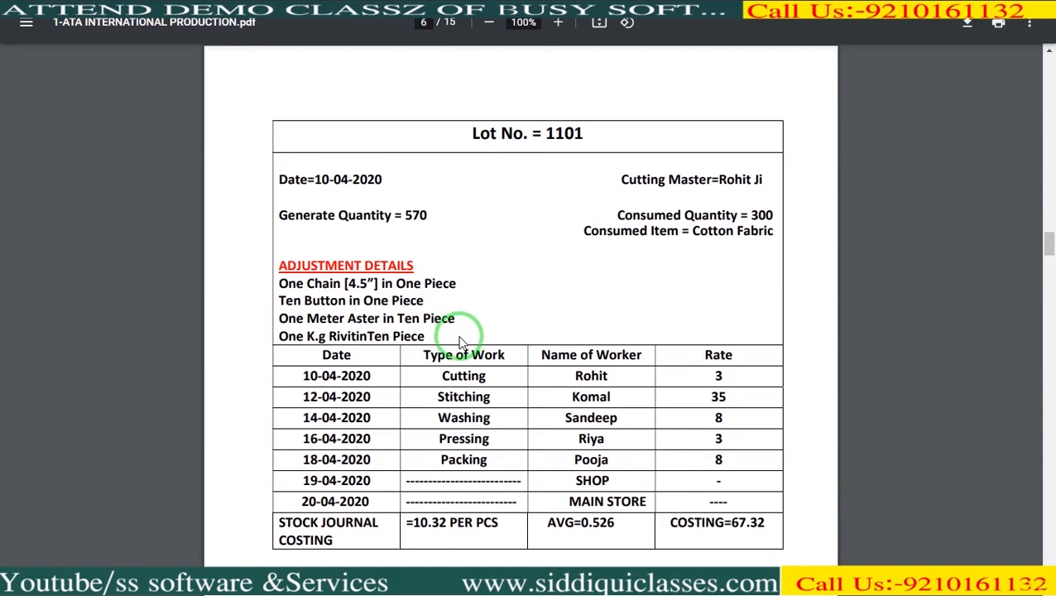
{"action": "key", "text": "alt+Tab"}
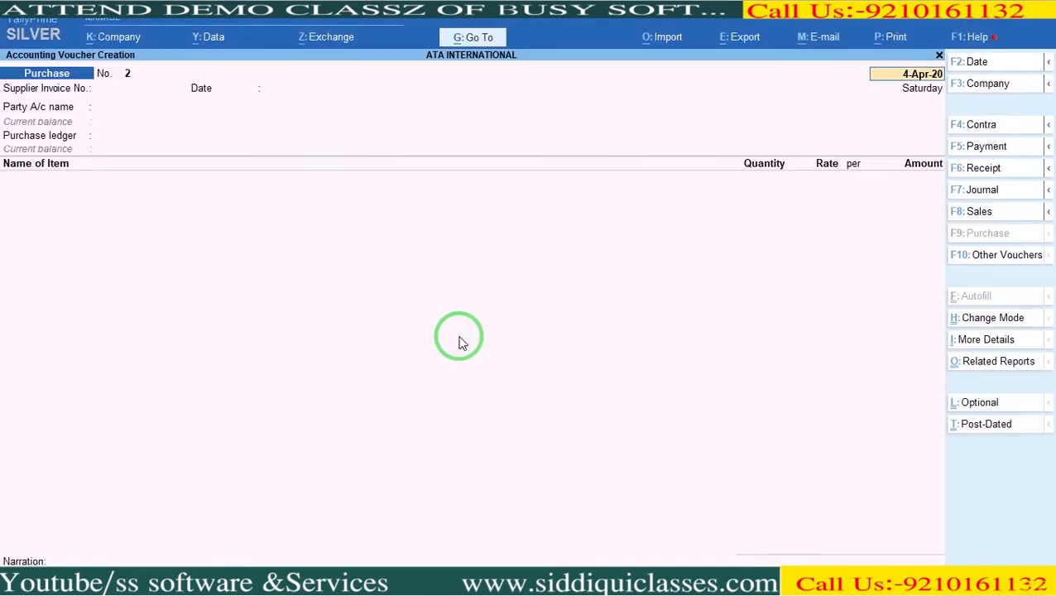
{"action": "left_click", "coordinate": [957, 260]}
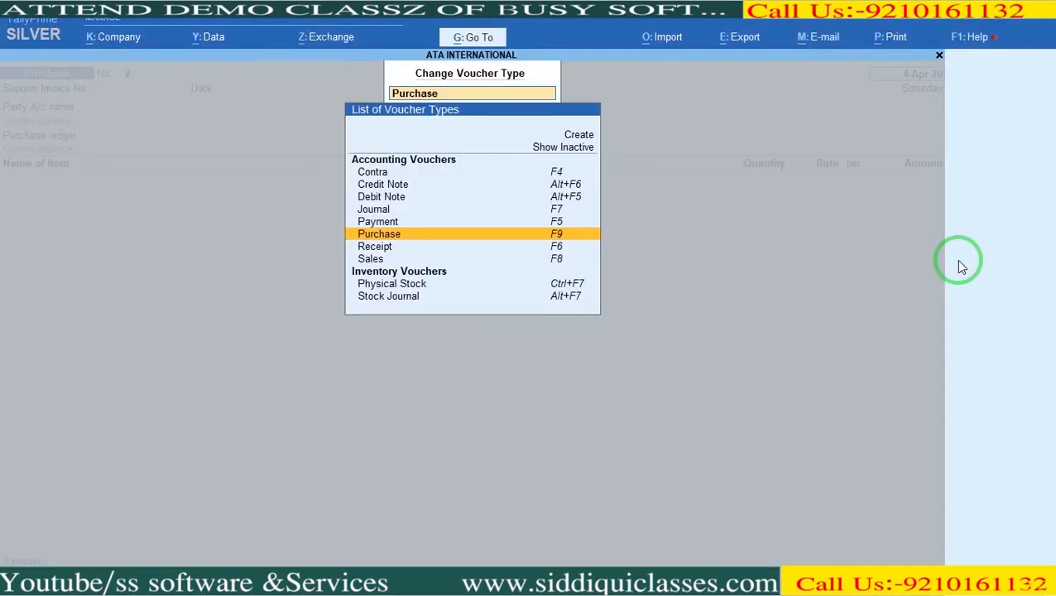
{"action": "key", "text": "Down"}
{"action": "key", "text": "Down"}
{"action": "key", "text": "Down"}
{"action": "key", "text": "Down"}
{"action": "key", "text": "Return"}
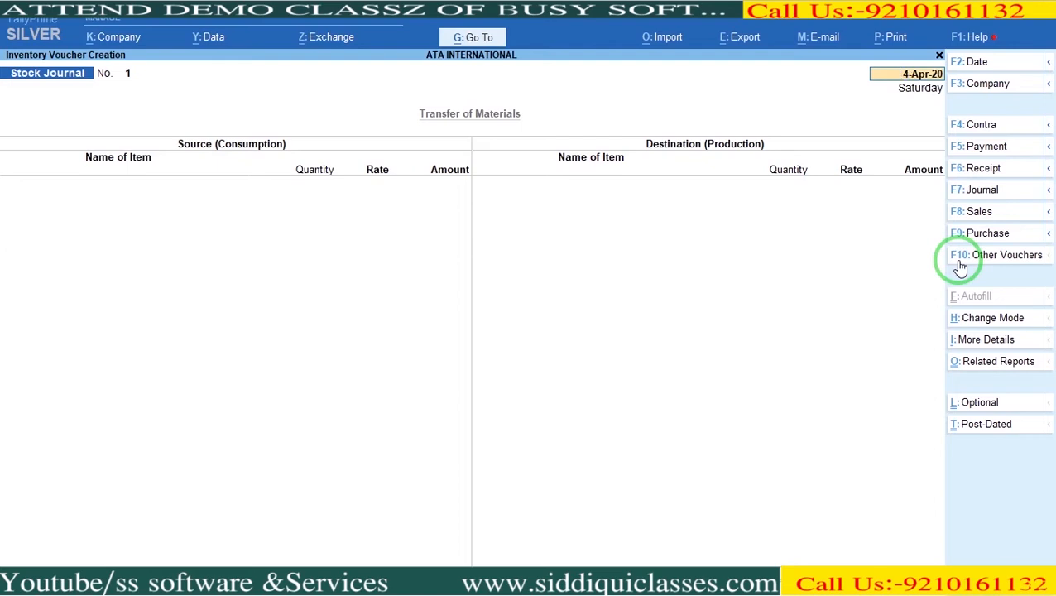
{"action": "key", "text": "Escape"}
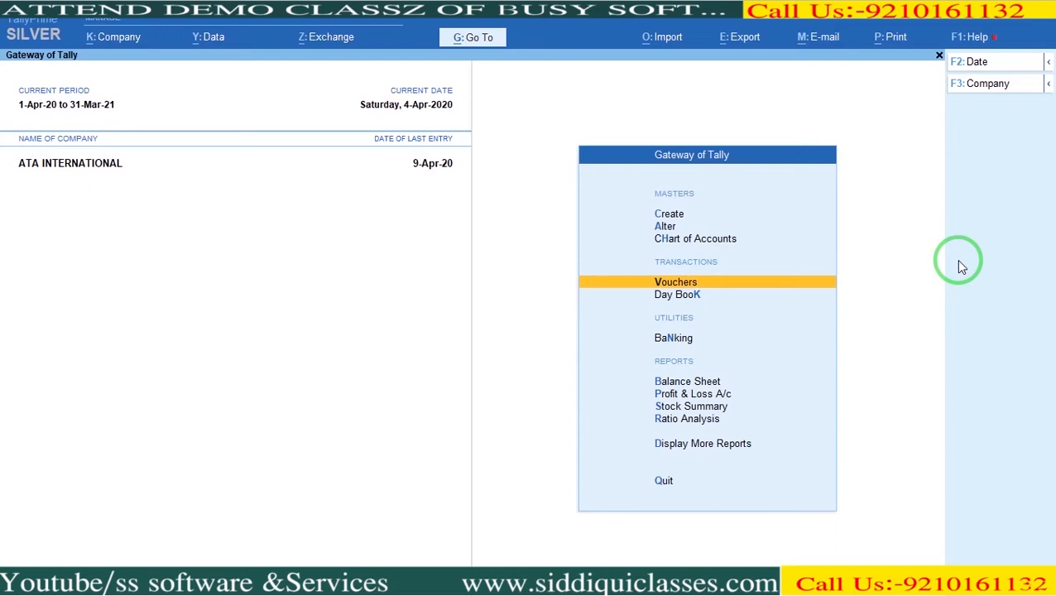
Open the creation form for a new godown instead of altering the existing Main Location.
{"action": "key", "text": "Up"}
{"action": "key", "text": "Up"}
{"action": "key", "text": "Up"}
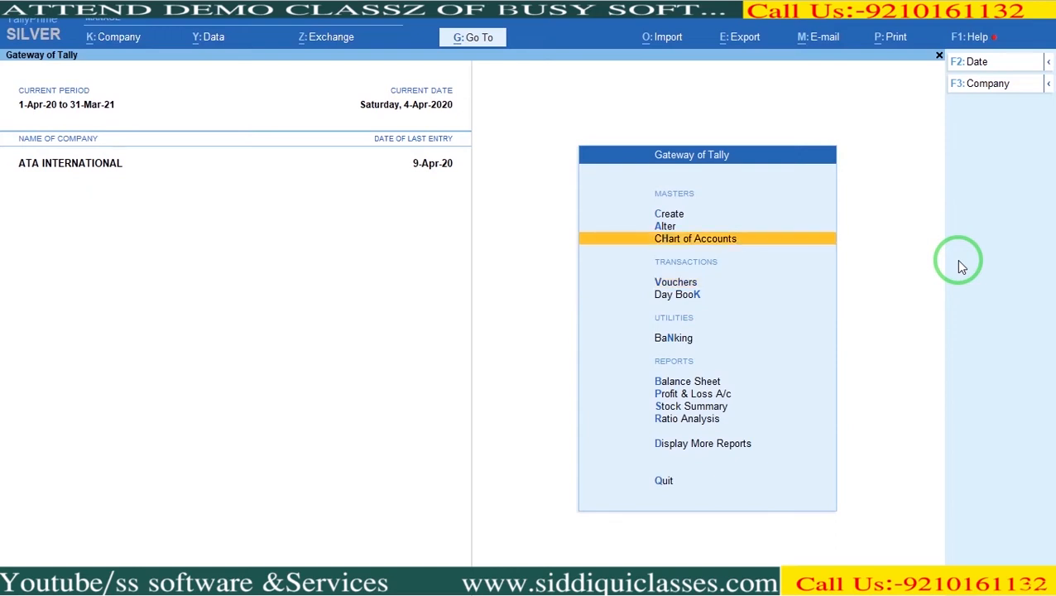
{"action": "key", "text": "Return"}
{"action": "key", "text": "Down"}
{"action": "key", "text": "Down"}
{"action": "key", "text": "Down"}
{"action": "key", "text": "Down"}
{"action": "key", "text": "Down"}
{"action": "key", "text": "Down"}
{"action": "key", "text": "Down"}
{"action": "key", "text": "Down"}
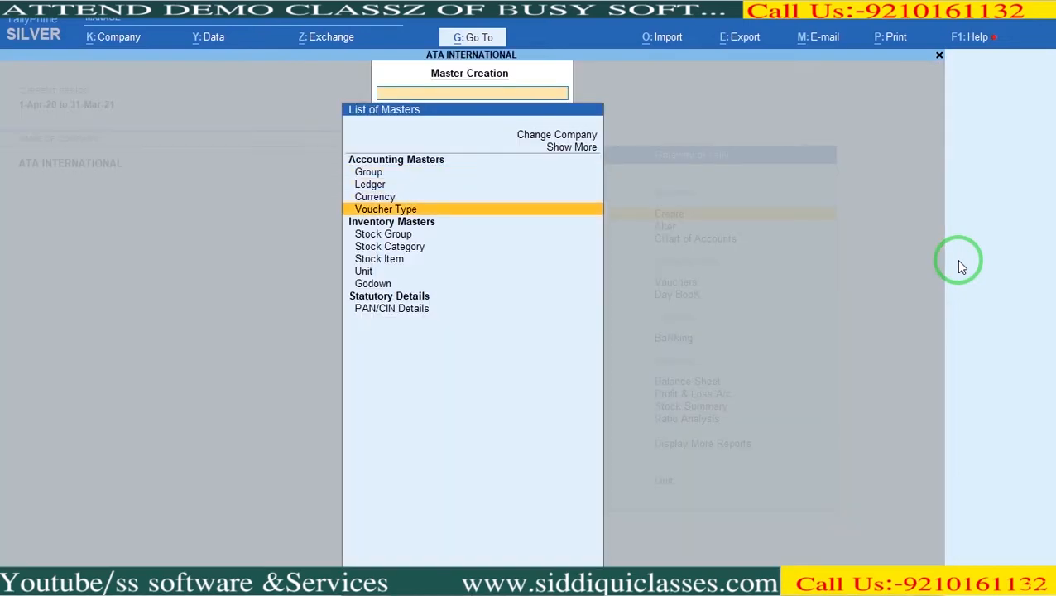
{"action": "key", "text": "Return"}
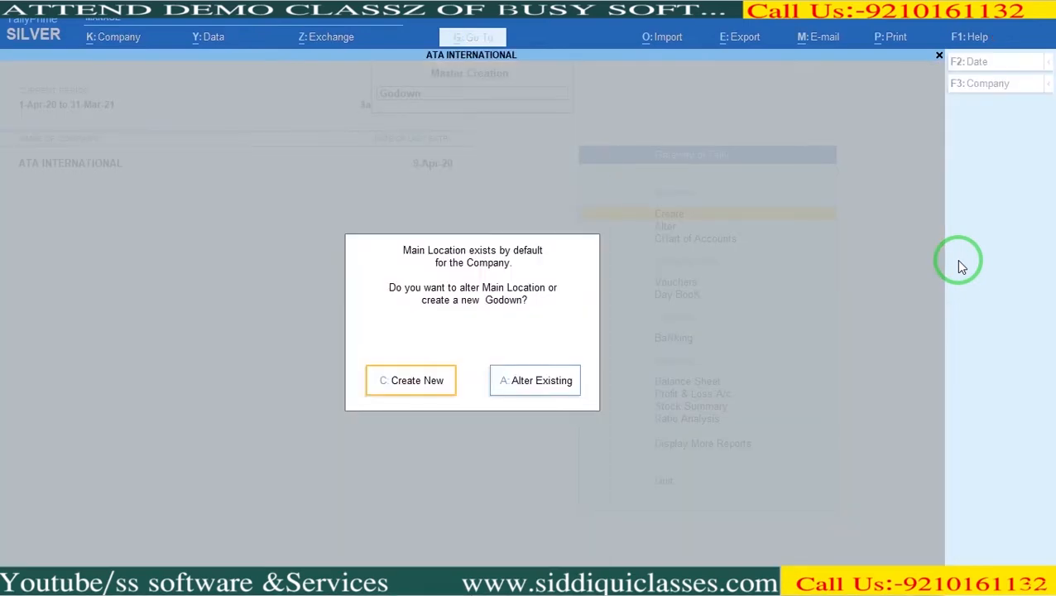
{"action": "key", "text": "Return"}
Name the godown CUTTING MASTER JI plus the cutting master's name from the PDF, keep it under Primary, save it, and leave master creation.
{"action": "key", "text": "alt+Tab"}
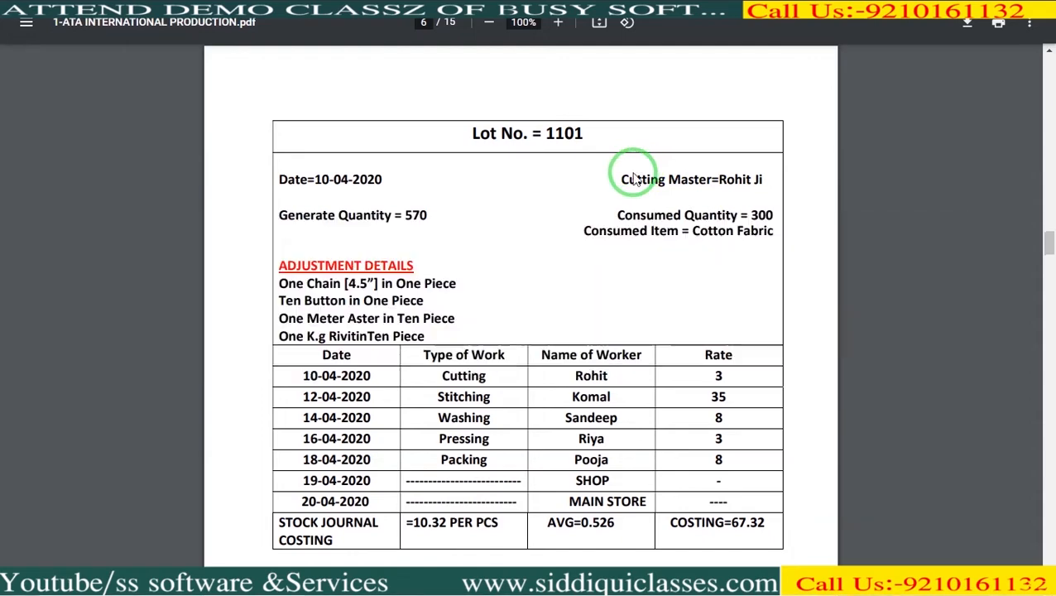
{"action": "key", "text": "alt+Tab"}
{"action": "type", "text": "C"}
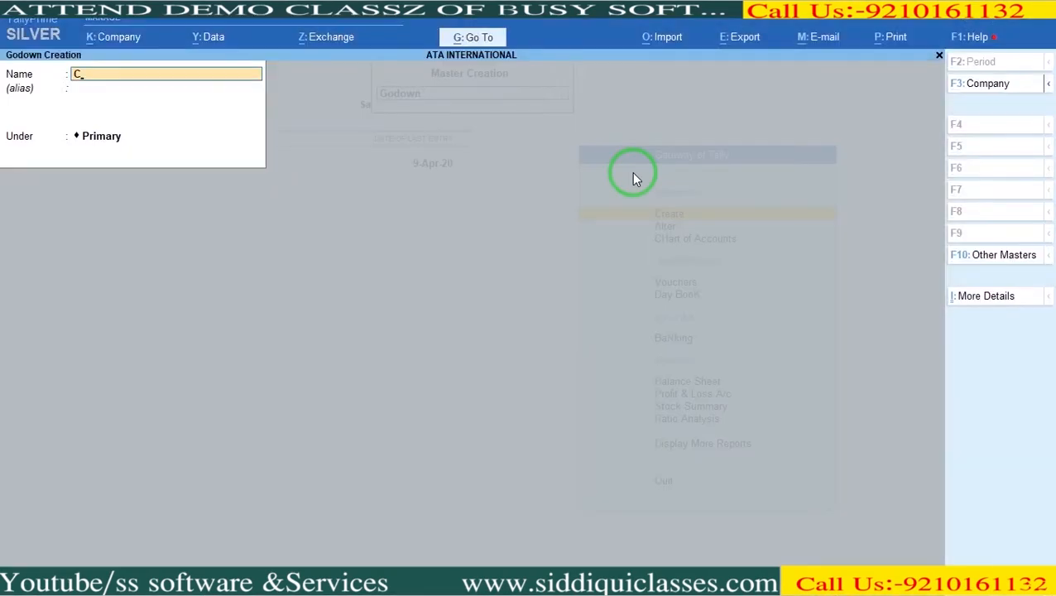
{"action": "type", "text": "UTTING MASTER JI ROHIT"}
{"action": "key", "text": "Return"}
{"action": "key", "text": "Return"}
{"action": "key", "text": "Return"}
{"action": "key", "text": "Return"}
{"action": "key", "text": "Escape"}
{"action": "key", "text": "Escape"}
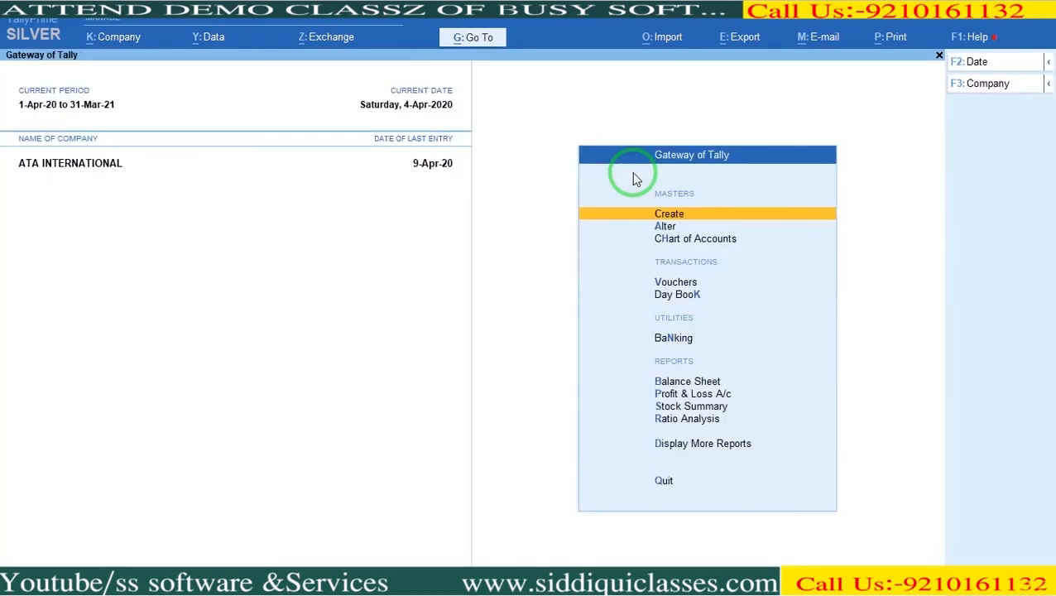
Open a new Stock Journal voucher and set its date to 10-4, as given for Lot No. 1101 in the PDF.
{"action": "key", "text": "Down"}
{"action": "key", "text": "Down"}
{"action": "key", "text": "Down"}
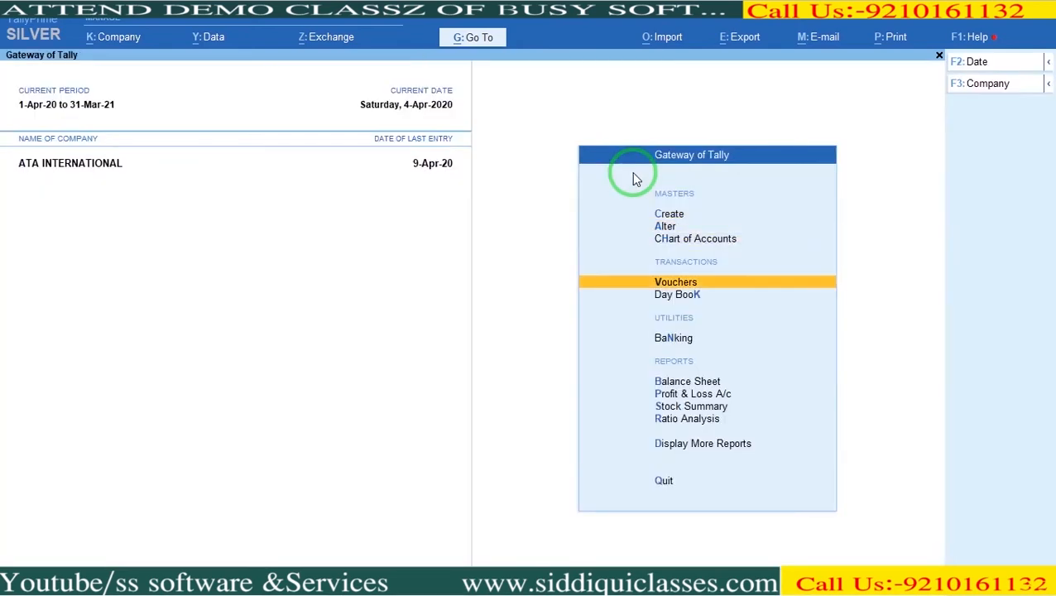
{"action": "key", "text": "Return"}
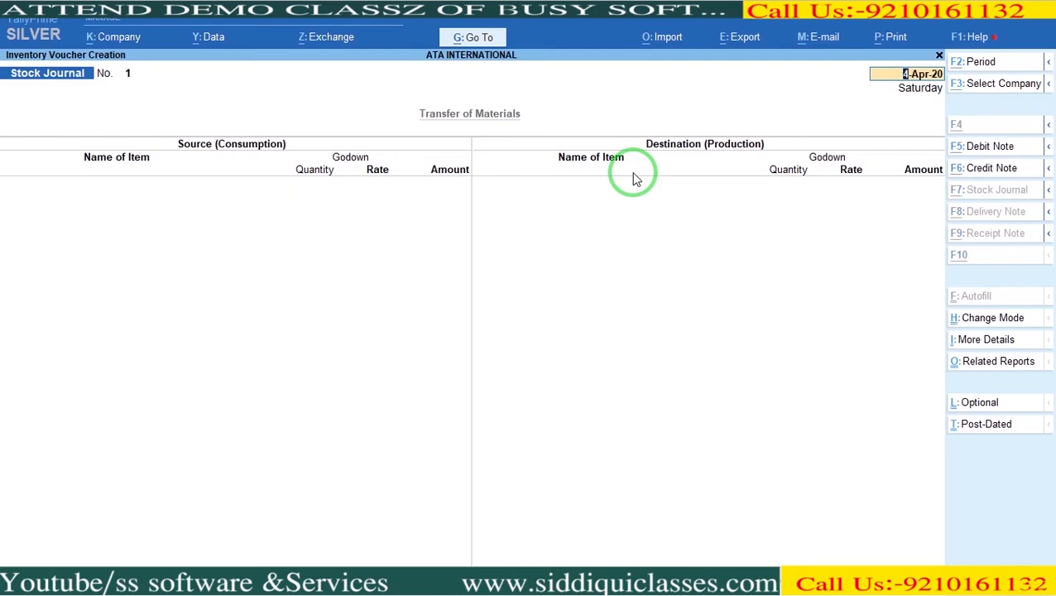
{"action": "key", "text": "alt+Tab"}
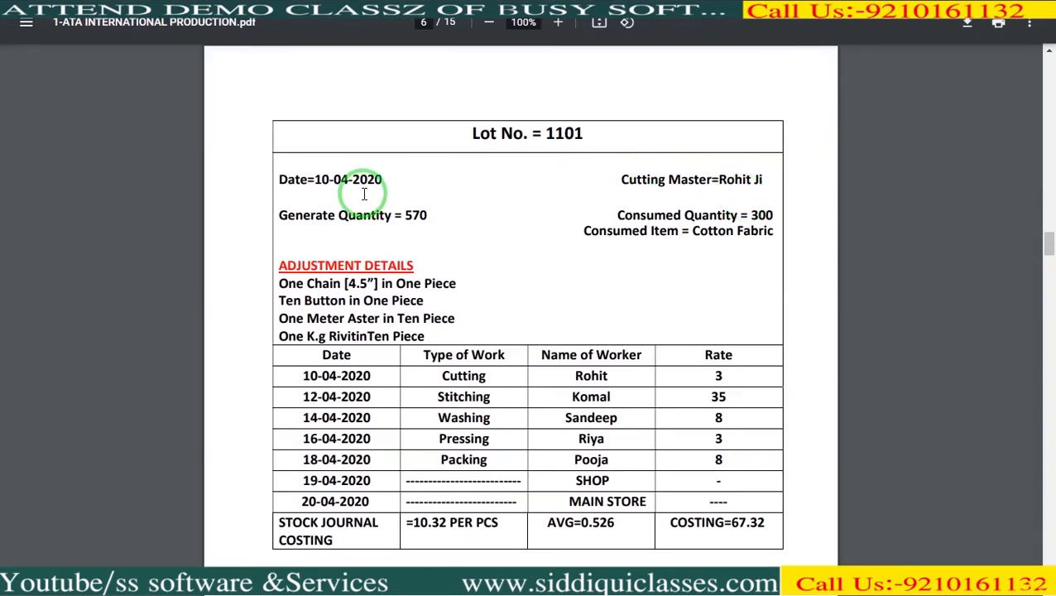
{"action": "key", "text": "alt+Tab"}
{"action": "type", "text": "10-4"}
{"action": "key", "text": "Return"}
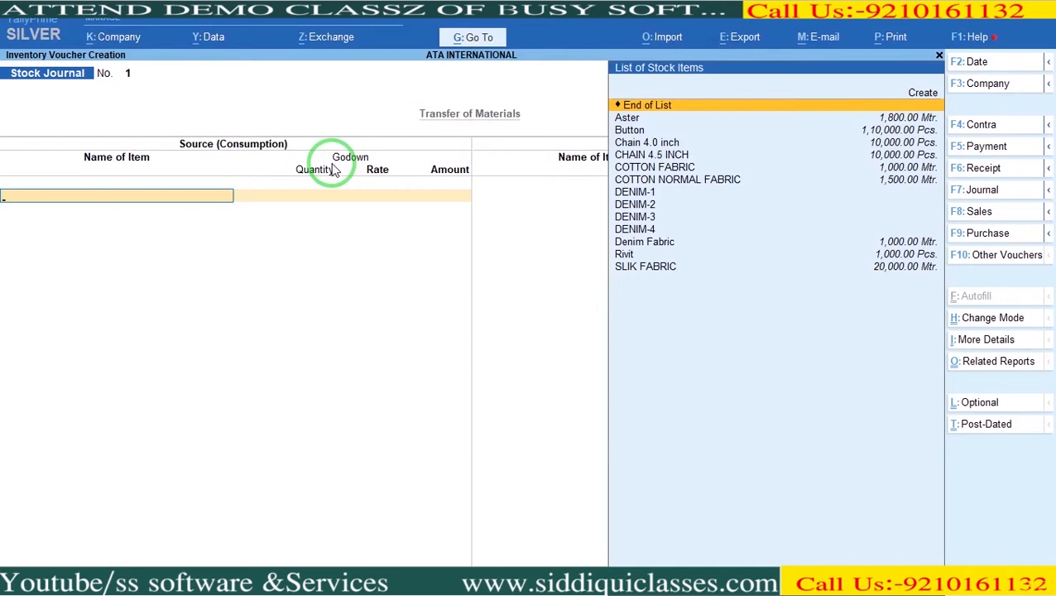
Add COTTON FABRIC as a consumed item from Main Location with a quantity of 300 Mtr., as given in the PDF, keeping the suggested rate.
{"action": "type", "text": "co"}
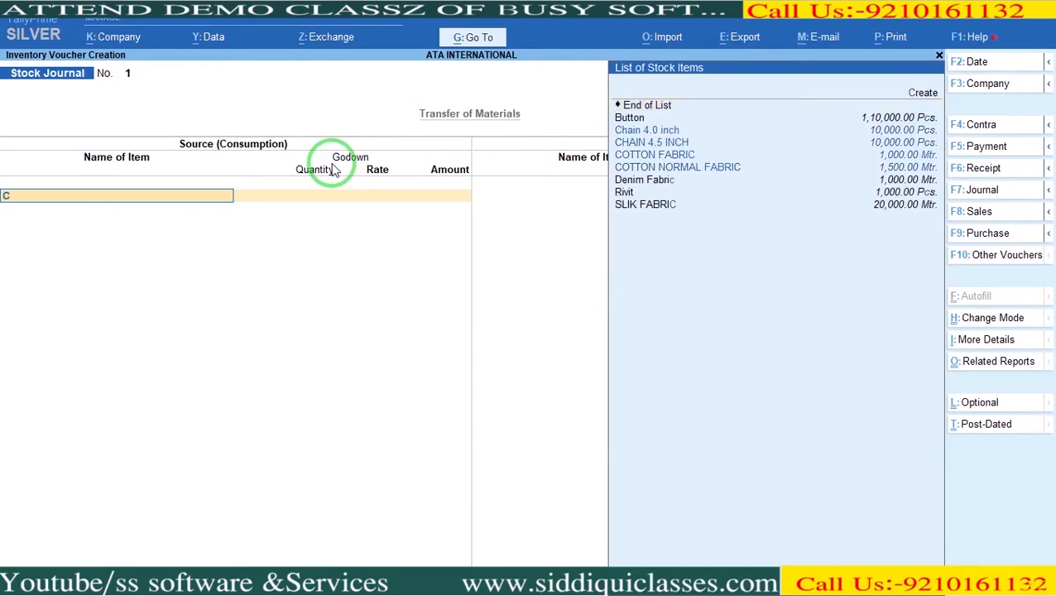
{"action": "key", "text": "Return"}
{"action": "key", "text": "alt+Tab"}
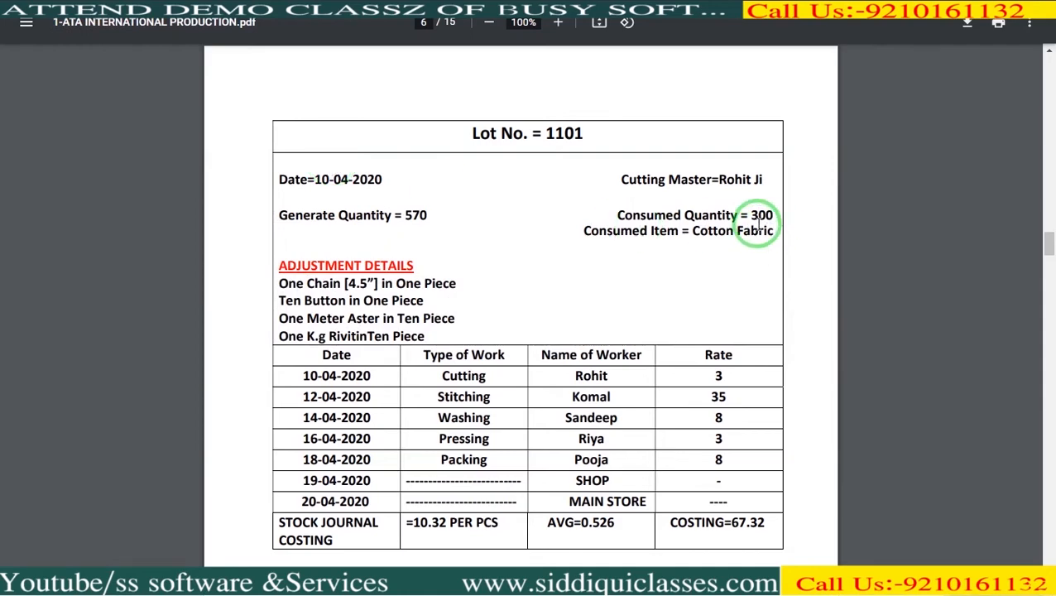
{"action": "key", "text": "alt+Tab"}
{"action": "key", "text": "Down"}
{"action": "key", "text": "Down"}
{"action": "key", "text": "Return"}
{"action": "type", "text": "300"}
{"action": "key", "text": "Return"}
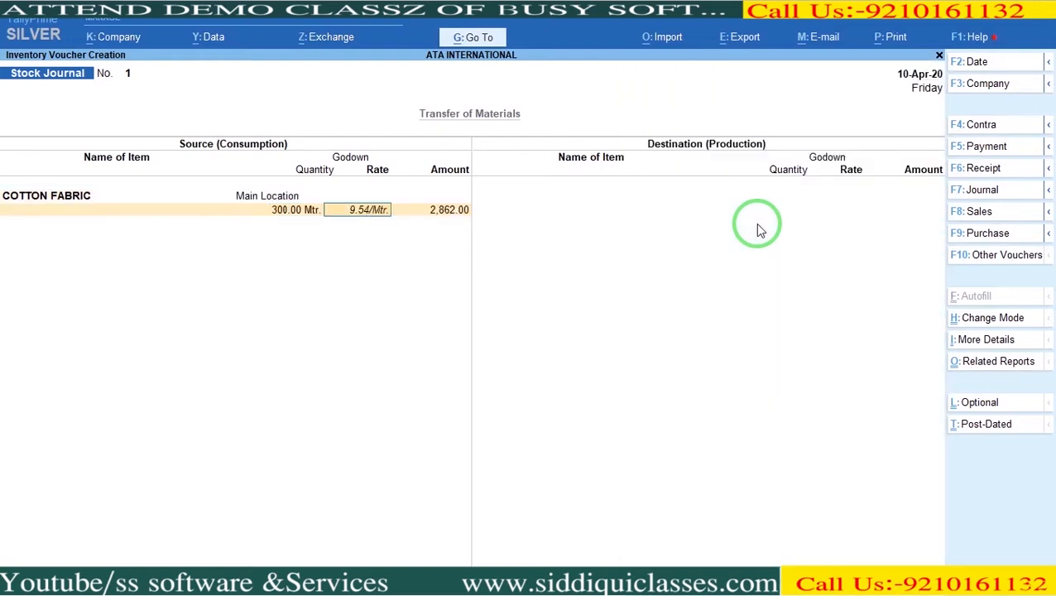
{"action": "key", "text": "Return"}
{"action": "key", "text": "Return"}
Add CHAIN 4.5 INCH from Main Location to the consumption side with 570 Pcs., following the PDF's one chain per piece.
{"action": "key", "text": "alt+Tab"}
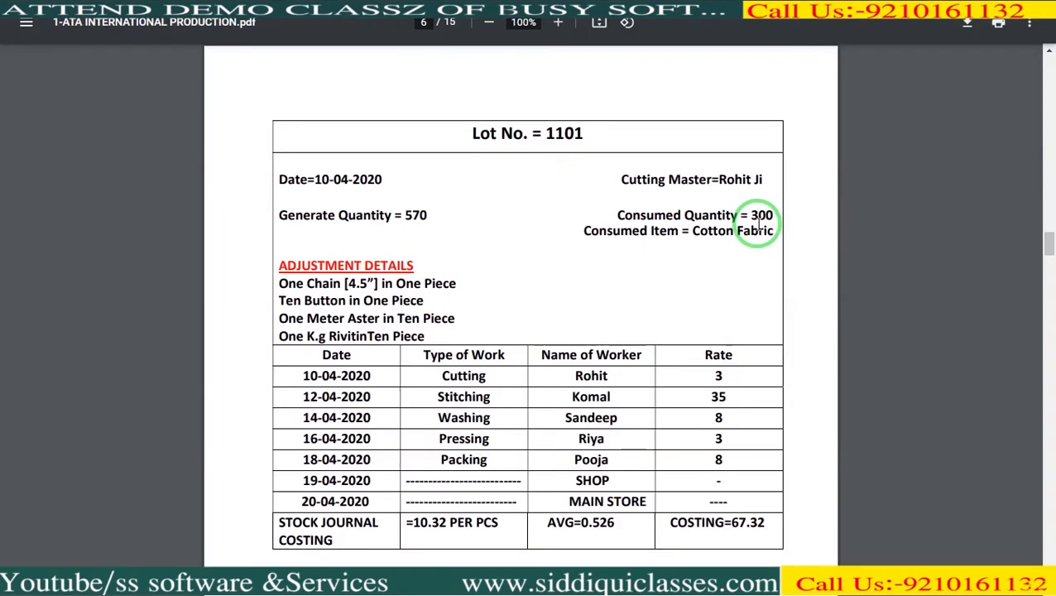
{"action": "key", "text": "alt+Tab"}
{"action": "type", "text": "ch"}
{"action": "key", "text": "Down"}
{"action": "key", "text": "Down"}
{"action": "key", "text": "alt+Tab"}
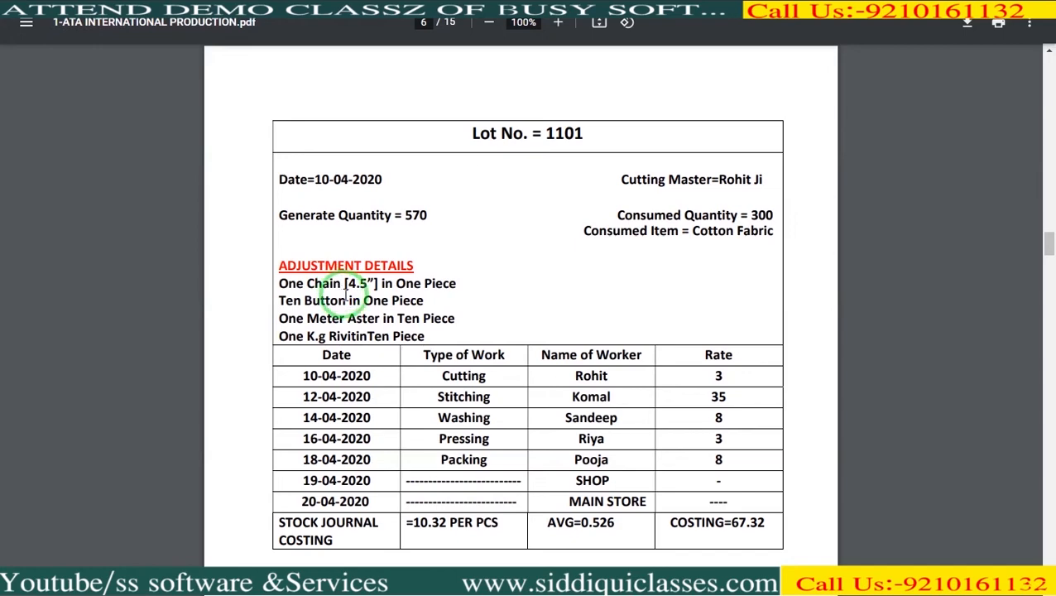
{"action": "key", "text": "alt+Tab"}
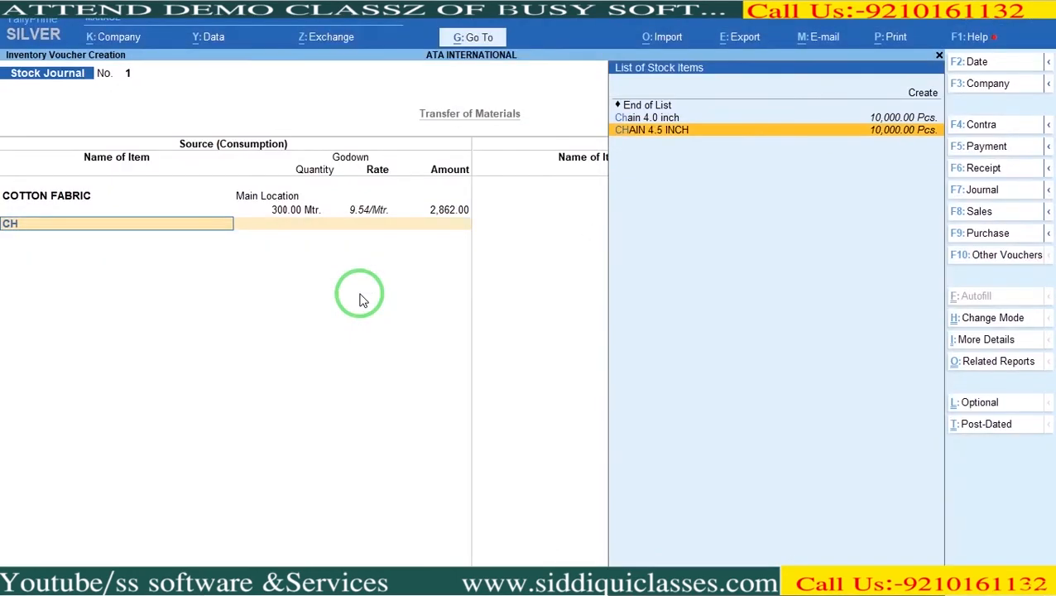
{"action": "key", "text": "Return"}
{"action": "key", "text": "alt+Tab"}
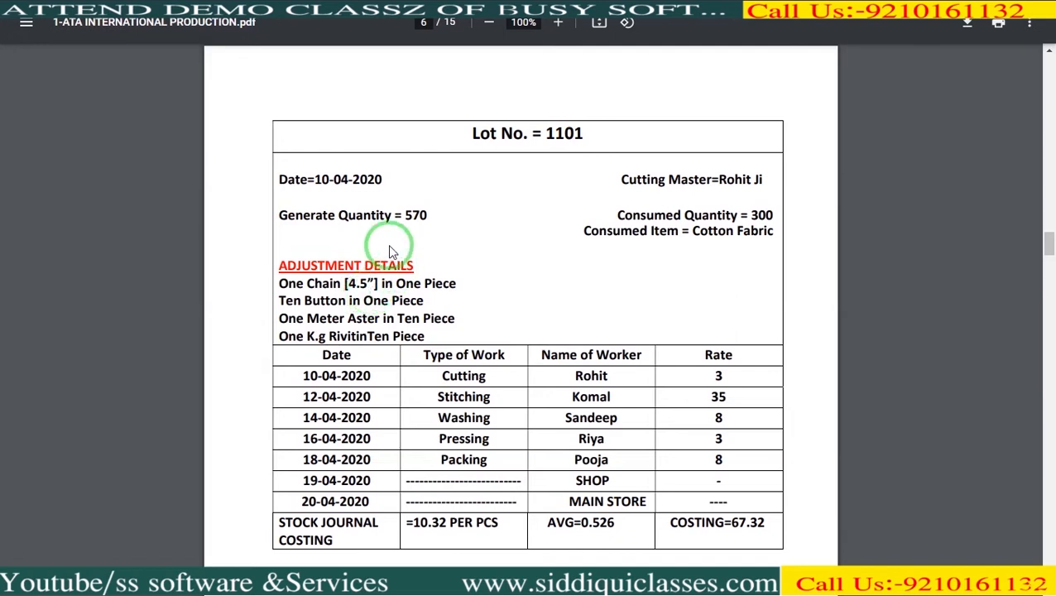
{"action": "key", "text": "alt+Tab"}
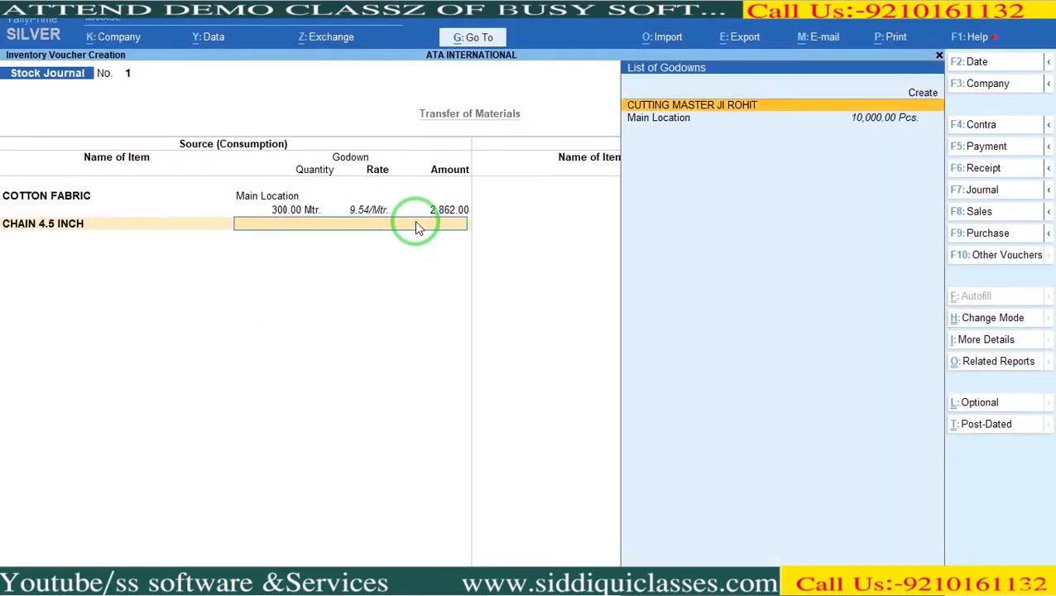
{"action": "key", "text": "Return"}
{"action": "type", "text": "570"}
{"action": "key", "text": "Return"}
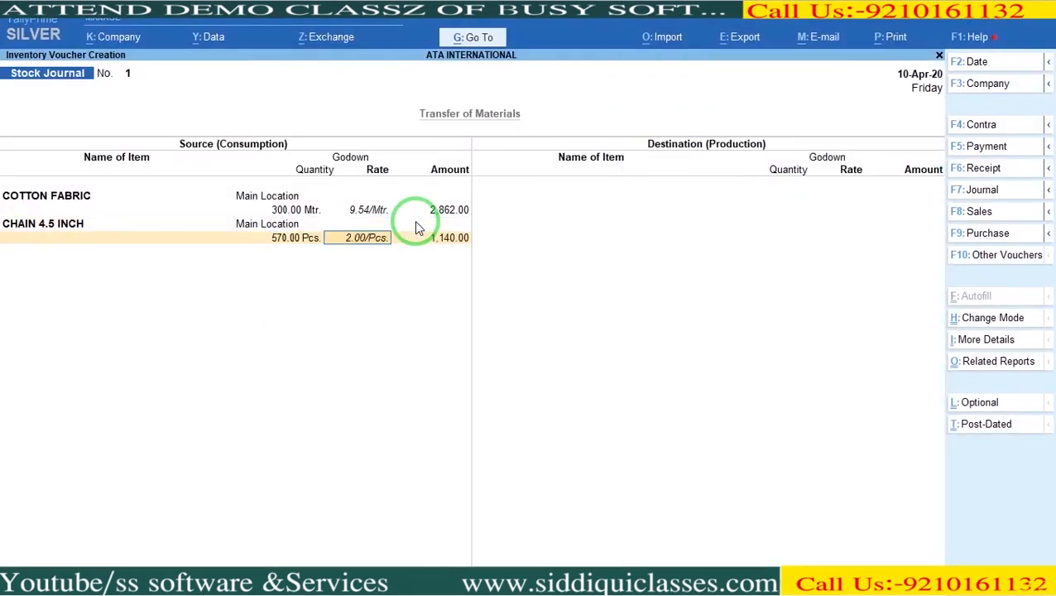
{"action": "key", "text": "Return"}
{"action": "key", "text": "Return"}
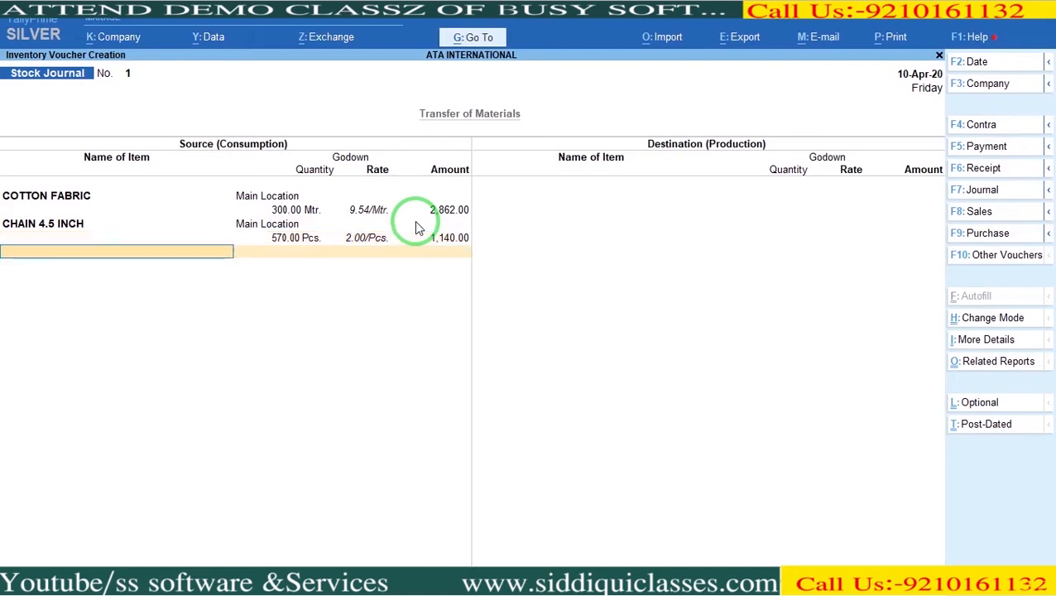
Add Button from Main Location as a consumed item with 5700 Pcs., based on the PDF's ten buttons per piece.
{"action": "key", "text": "alt+Tab"}
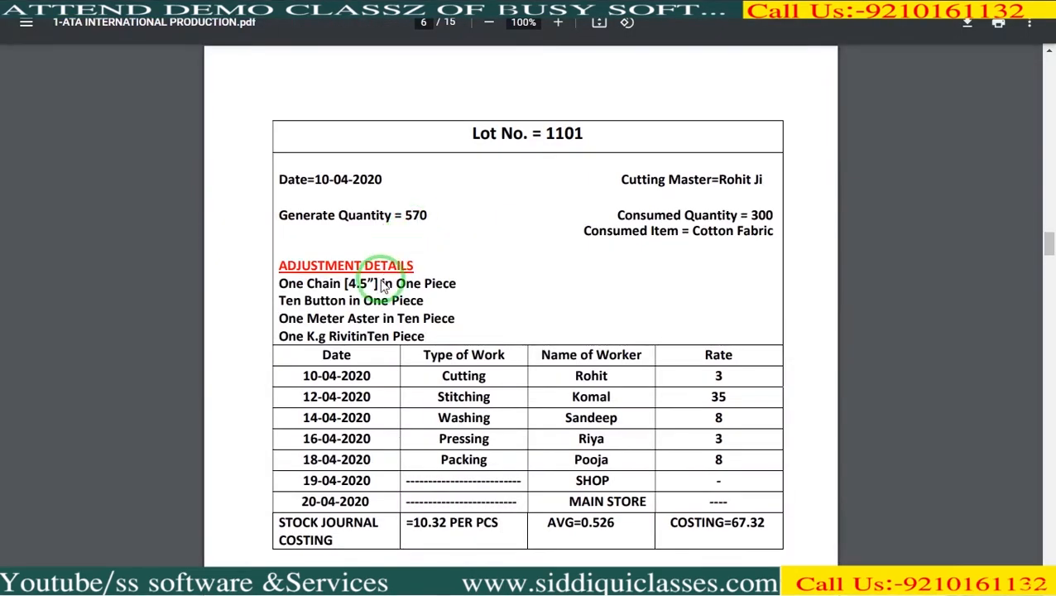
{"action": "key", "text": "alt+Tab"}
{"action": "type", "text": "but"}
{"action": "key", "text": "Return"}
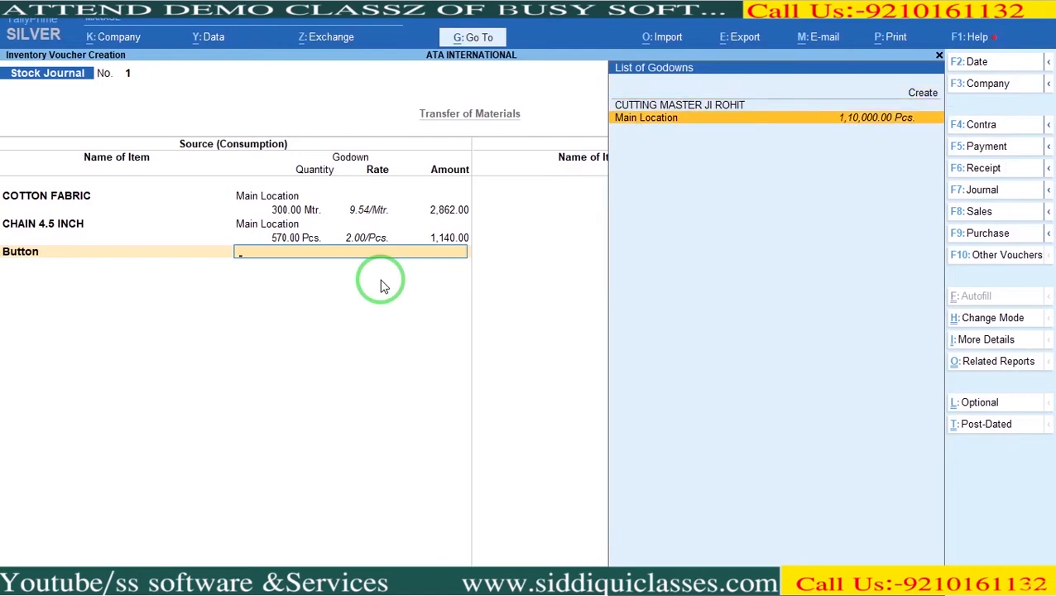
{"action": "key", "text": "Return"}
{"action": "key", "text": "alt+Tab"}
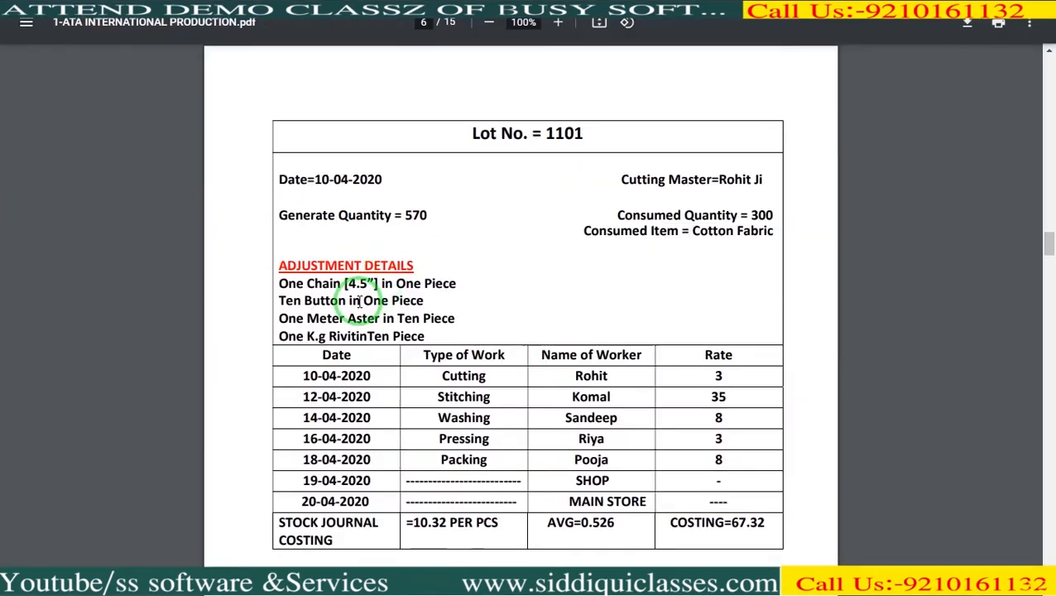
{"action": "key", "text": "alt+Tab"}
{"action": "type", "text": "5700"}
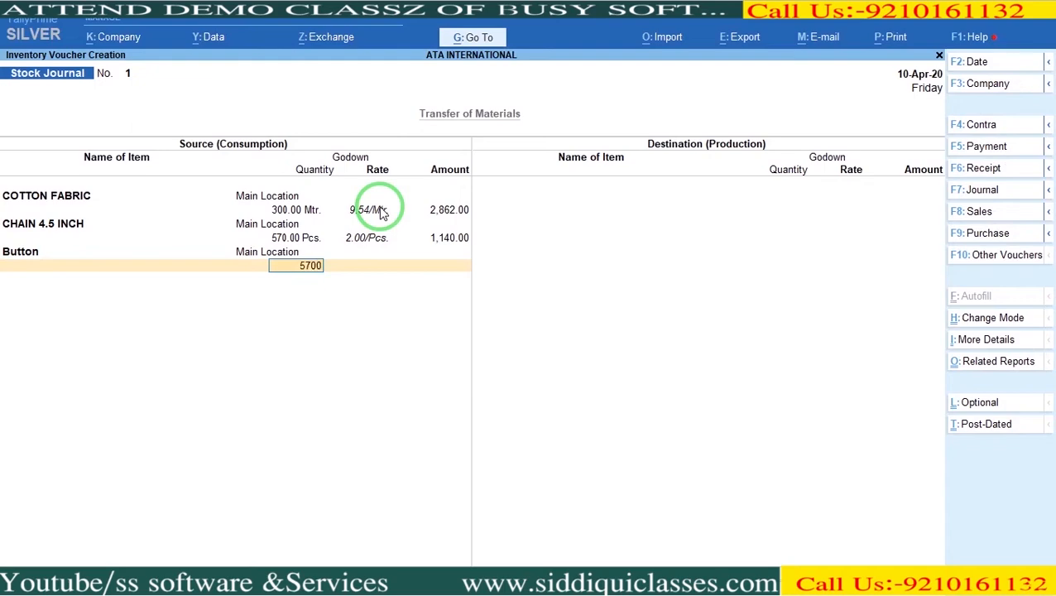
{"action": "key", "text": "Return"}
{"action": "key", "text": "Return"}
{"action": "key", "text": "Return"}
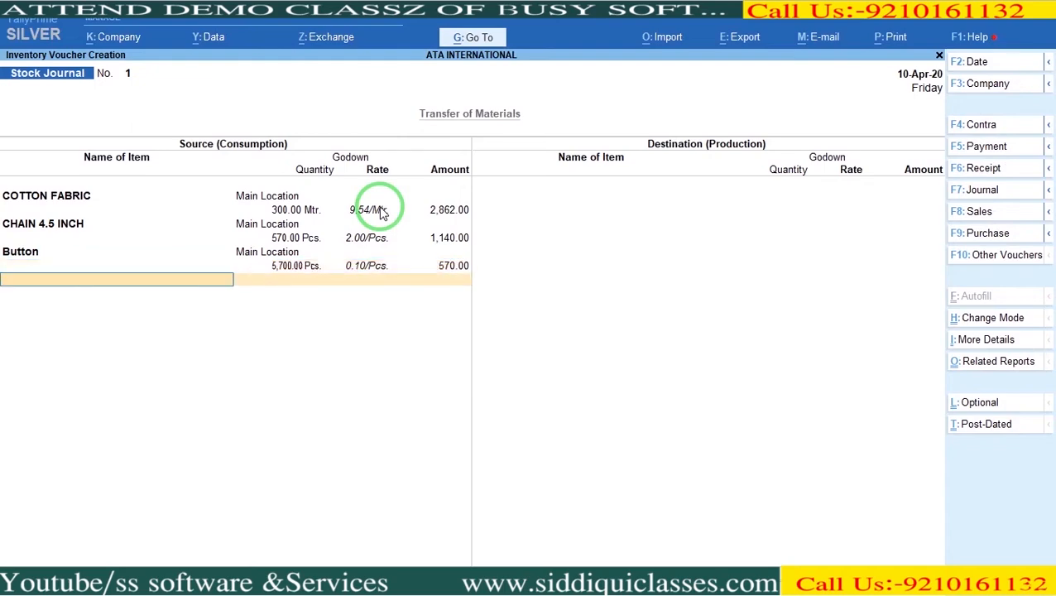
Add Aster from Main Location to the consumption side with 57 Mtr., based on the PDF's one meter per ten pieces.
{"action": "key", "text": "alt+Tab"}
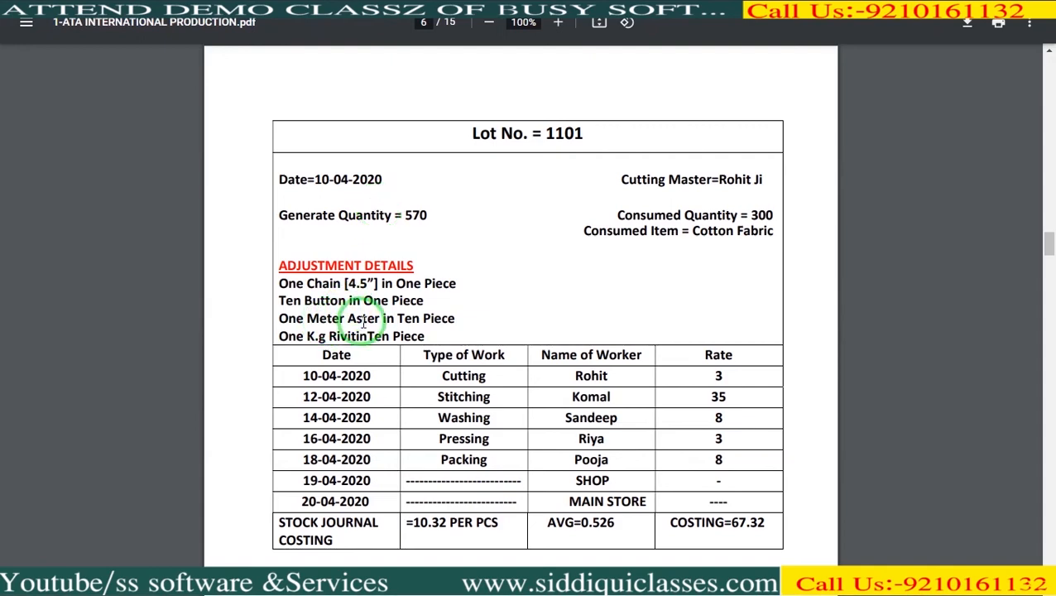
{"action": "key", "text": "alt+Tab"}
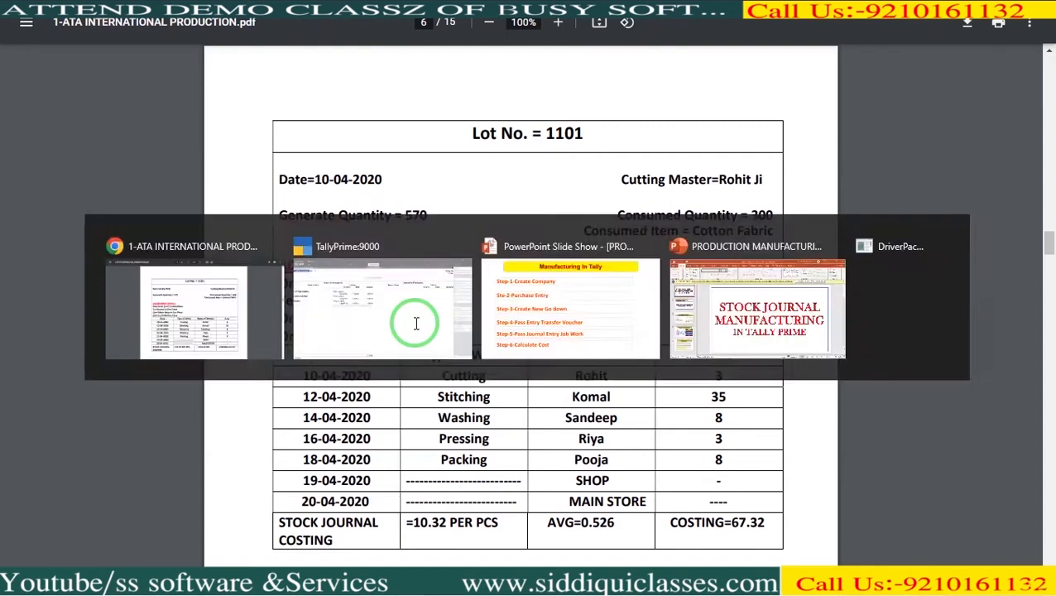
{"action": "type", "text": "As"}
{"action": "key", "text": "Return"}
{"action": "key", "text": "Down"}
{"action": "key", "text": "Return"}
{"action": "type", "text": "57"}
{"action": "key", "text": "Return"}
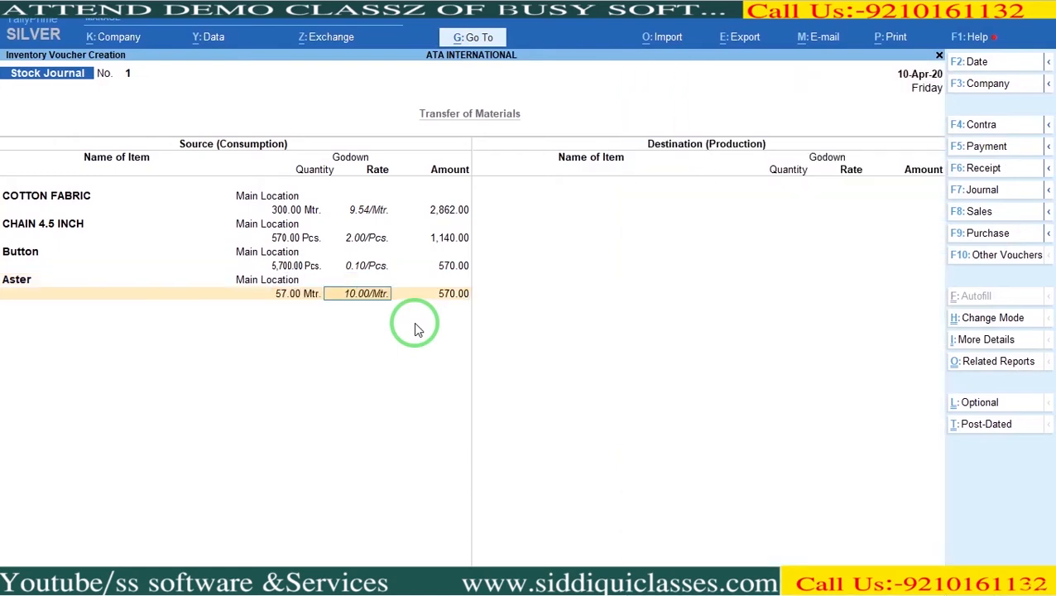
{"action": "key", "text": "Return"}
{"action": "key", "text": "Return"}
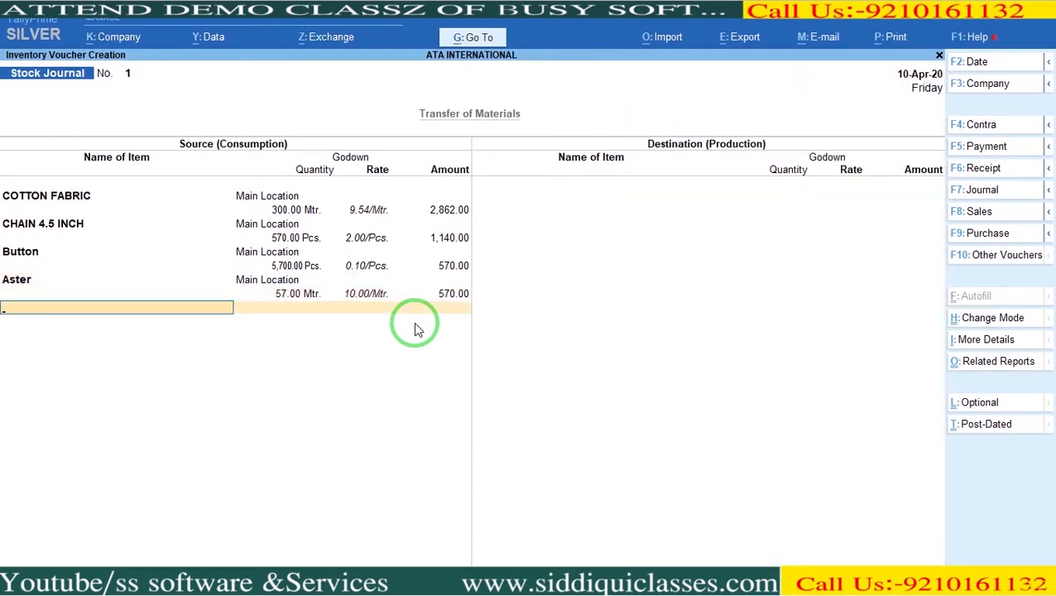
Add Rivit from Main Location with 57 Pcs., per the PDF's adjustment details, and end the consumption list.
{"action": "key", "text": "alt+Tab"}
{"action": "key", "text": "alt+Tab"}
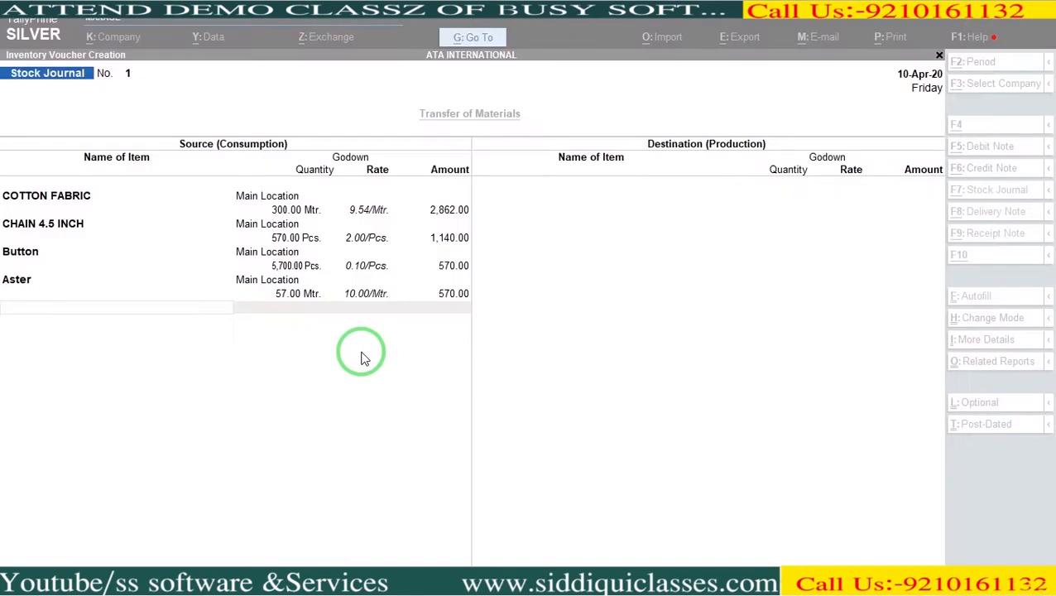
{"action": "key", "text": "alt+Tab"}
{"action": "key", "text": "alt+Tab"}
{"action": "type", "text": "Re"}
{"action": "key", "text": "Return"}
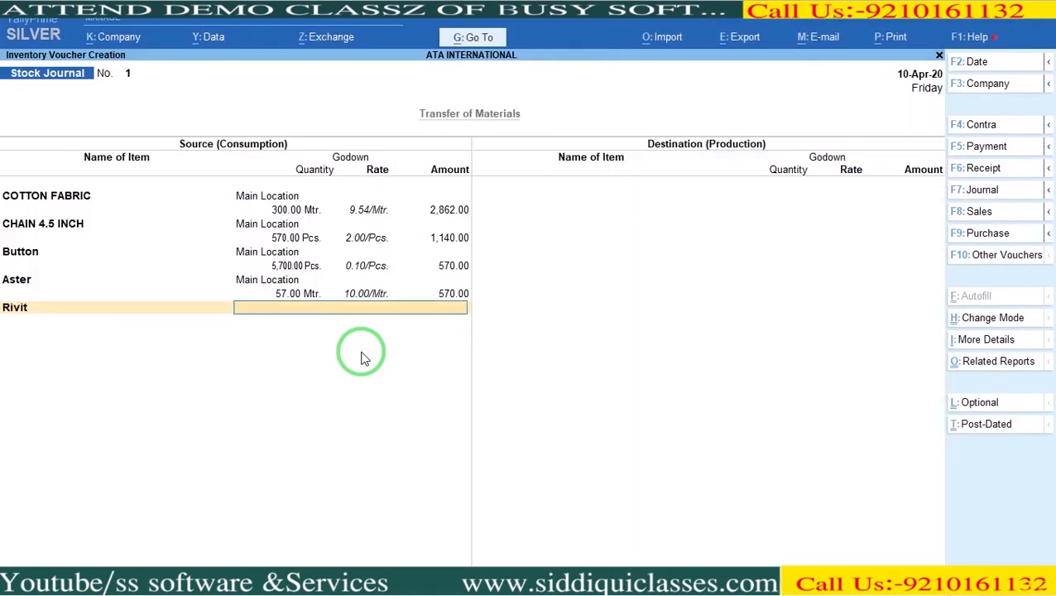
{"action": "key", "text": "Return"}
{"action": "type", "text": "57"}
{"action": "key", "text": "Return"}
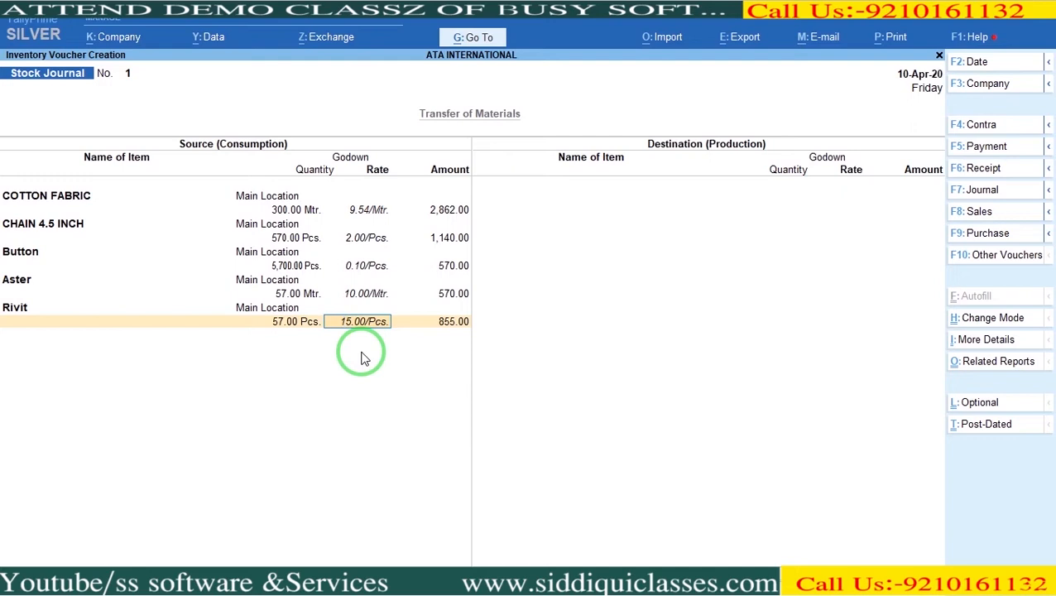
{"action": "key", "text": "Return"}
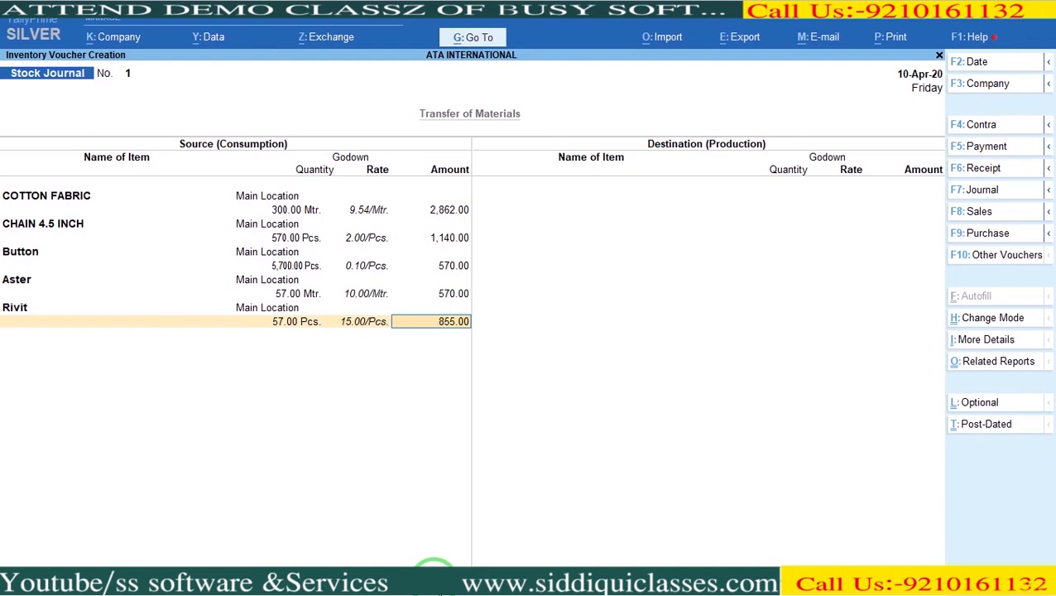
{"action": "key", "text": "Return"}
{"action": "key", "text": "Return"}
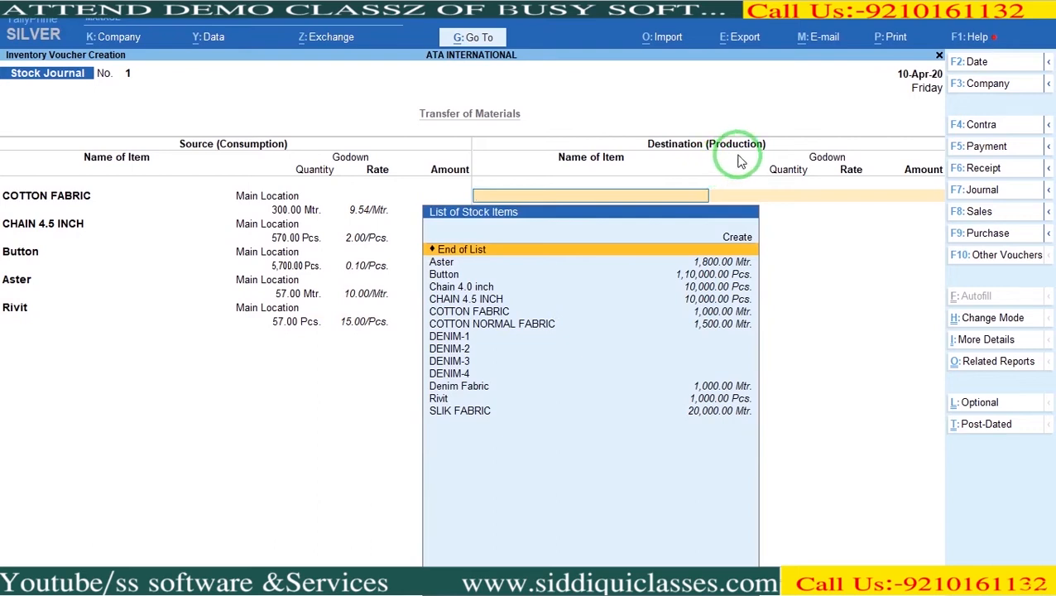
Create a new stock item LOT NO-1101 for the production side and place it under a new FINISHED GOODS group kept under Primary.
{"action": "key", "text": "alt+c"}
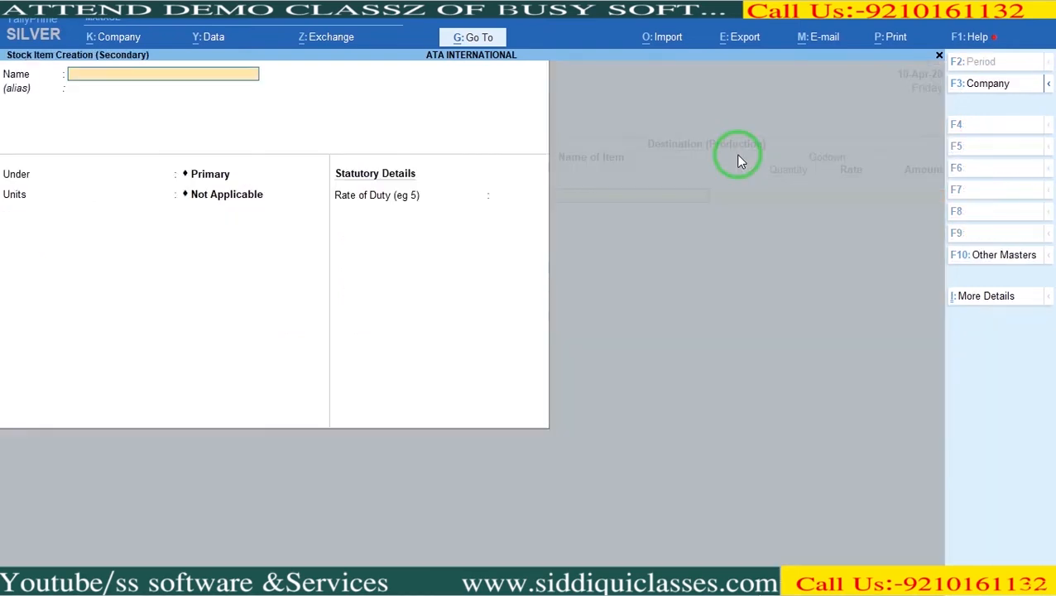
{"action": "type", "text": "LOT NO-1101"}
{"action": "key", "text": "Return"}
{"action": "key", "text": "Return"}
{"action": "key", "text": "alt+c"}
{"action": "type", "text": "FINISHED GOODS"}
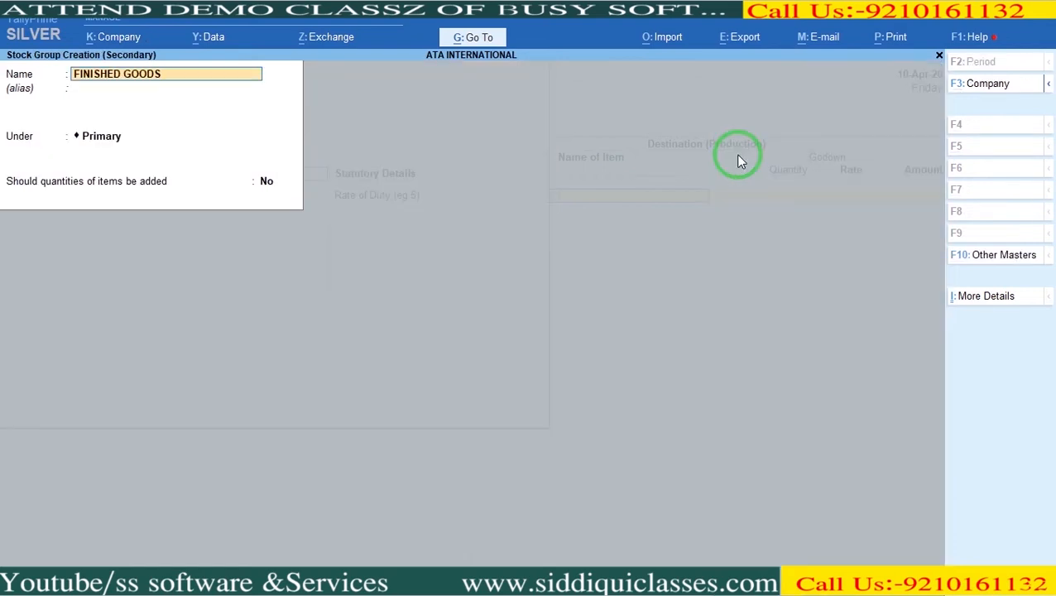
{"action": "key", "text": "Return"}
{"action": "key", "text": "Return"}
{"action": "key", "text": "Return"}
{"action": "key", "text": "Return"}
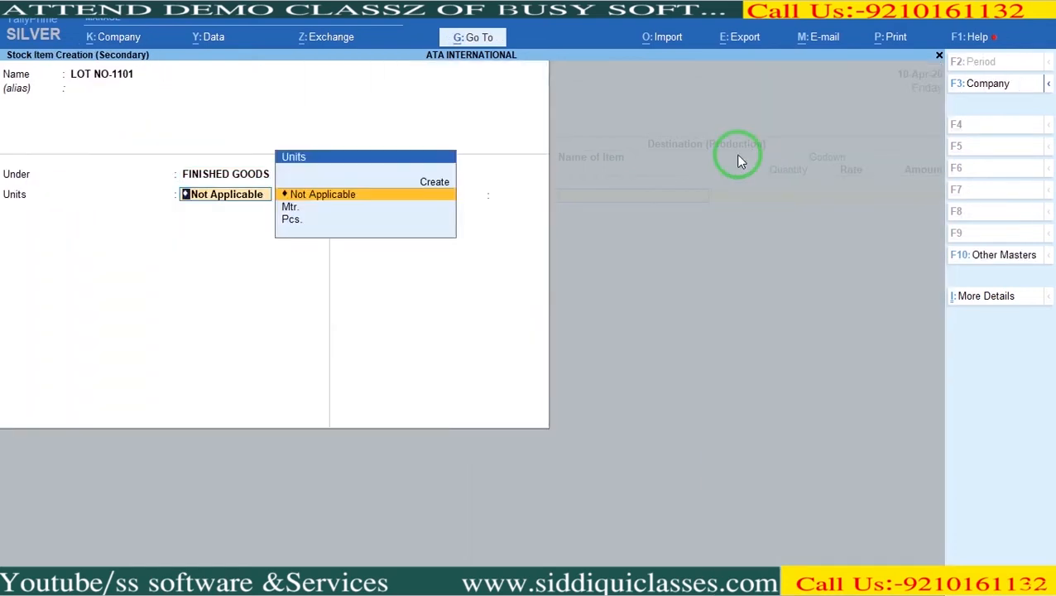
Set the new item's unit to Pcs., leave components and standard rates at No, and save the item.
{"action": "key", "text": "Down"}
{"action": "key", "text": "Down"}
{"action": "key", "text": "Return"}
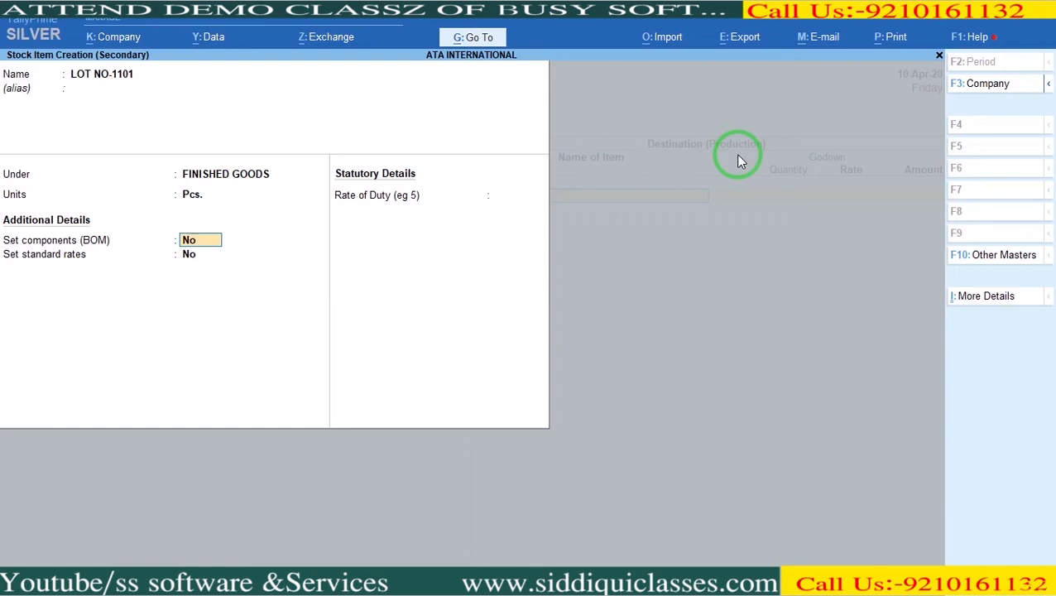
{"action": "key", "text": "Return"}
{"action": "key", "text": "Return"}
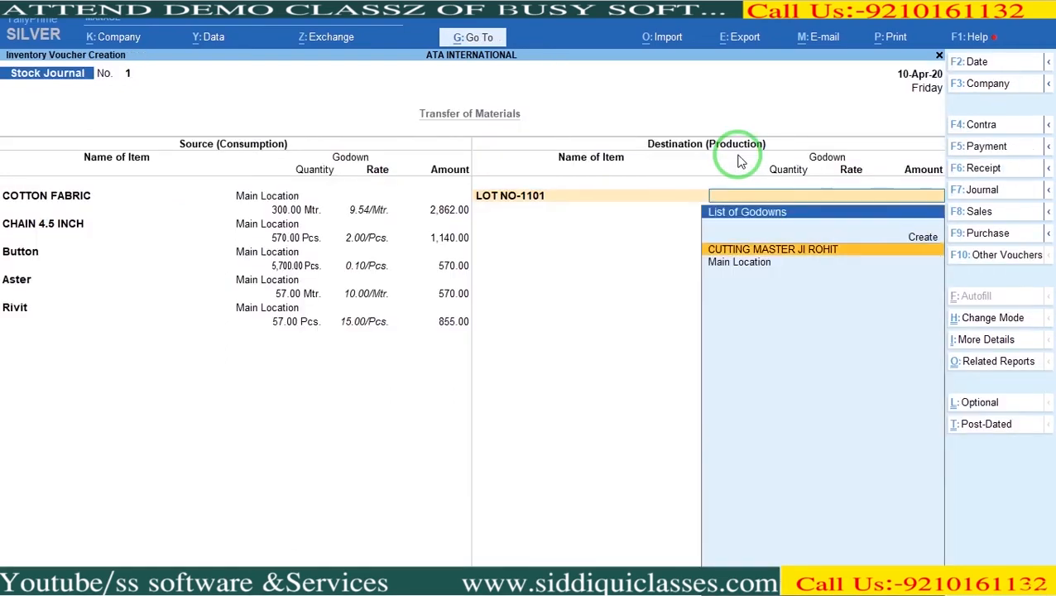
Produce 570 Pcs. of LOT NO-1101 in the cutting master's godown with an amount of 5997, and save the stock journal.
{"action": "key", "text": "Return"}
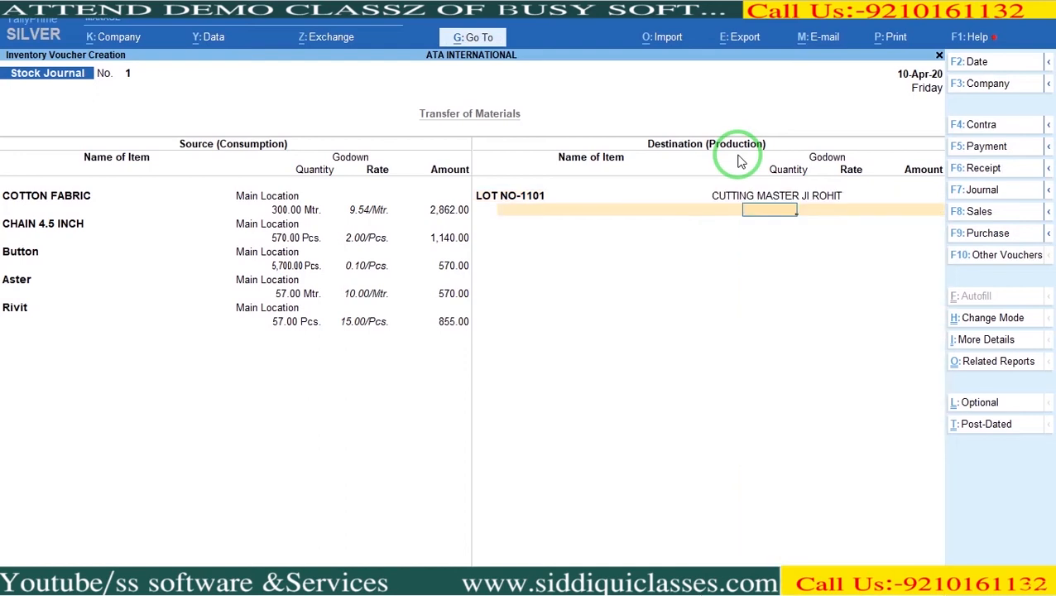
{"action": "type", "text": "570"}
{"action": "key", "text": "Return"}
{"action": "key", "text": "Return"}
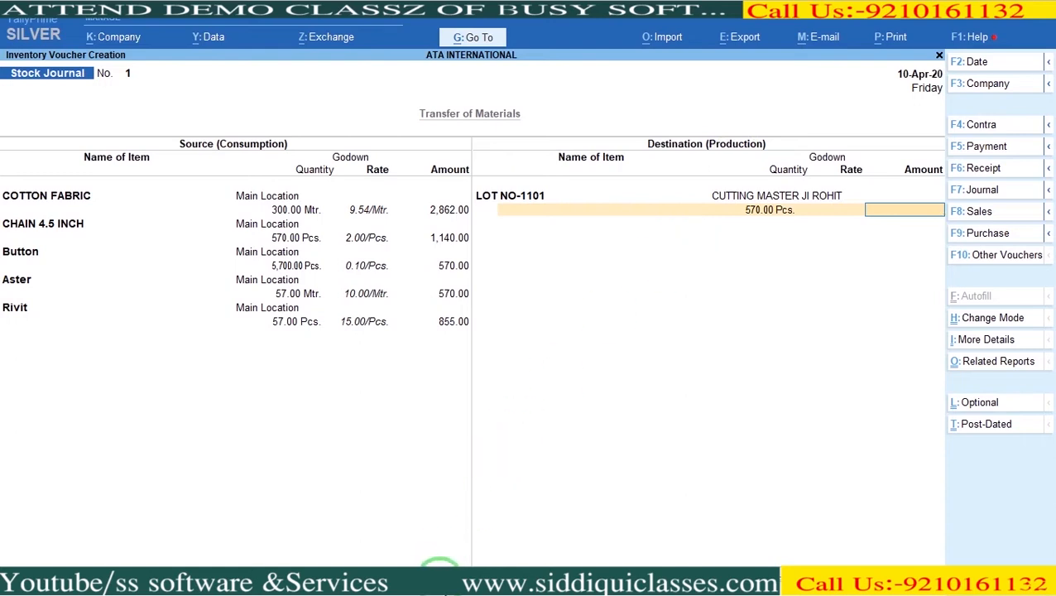
{"action": "type", "text": "599"}
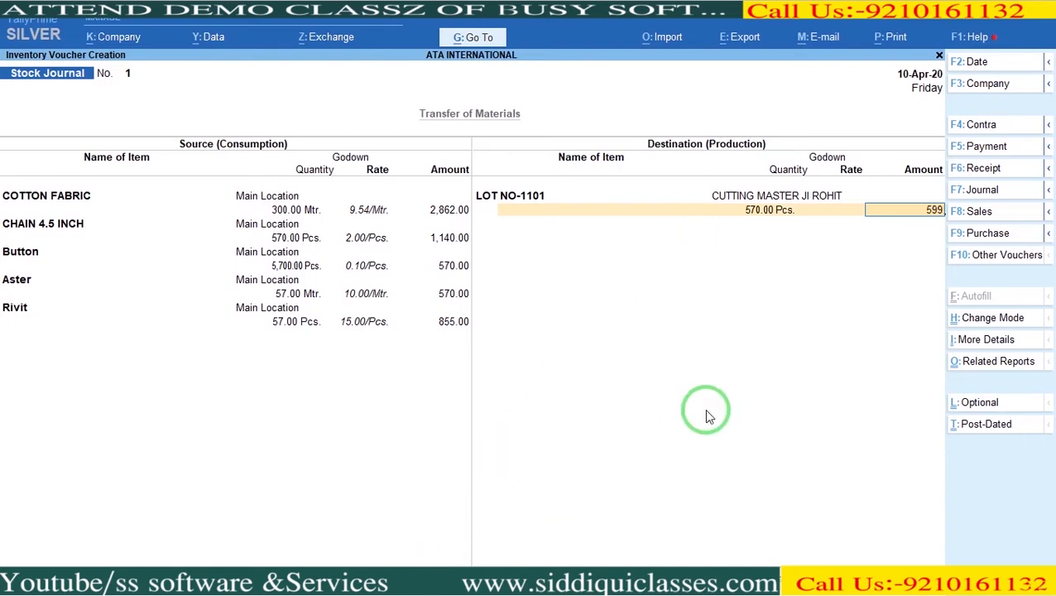
{"action": "type", "text": "7"}
{"action": "key", "text": "Return"}
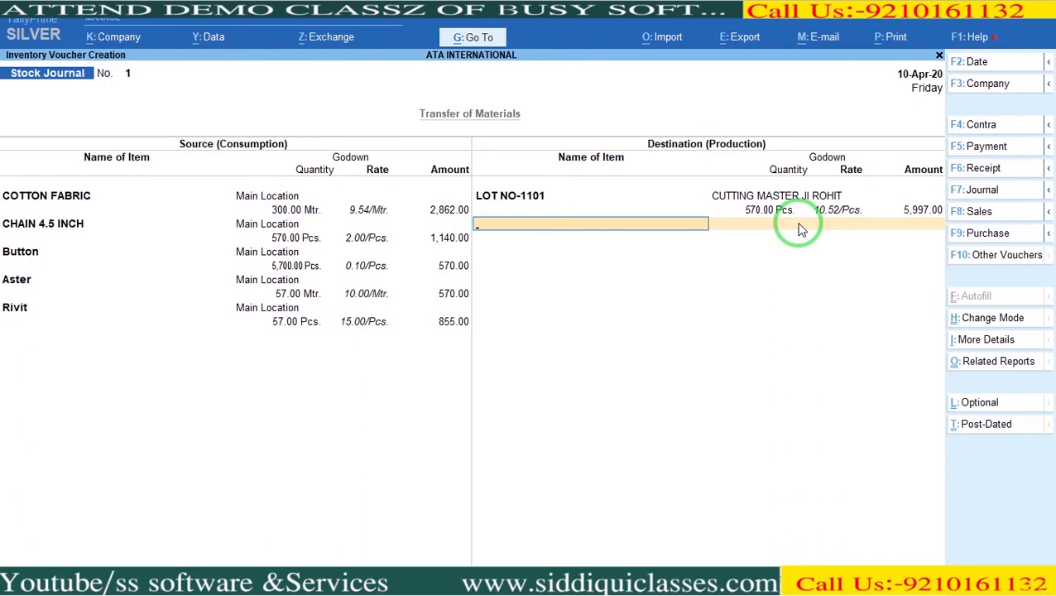
{"action": "key", "text": "ctrl"}
{"action": "key", "text": "ctrl+a"}
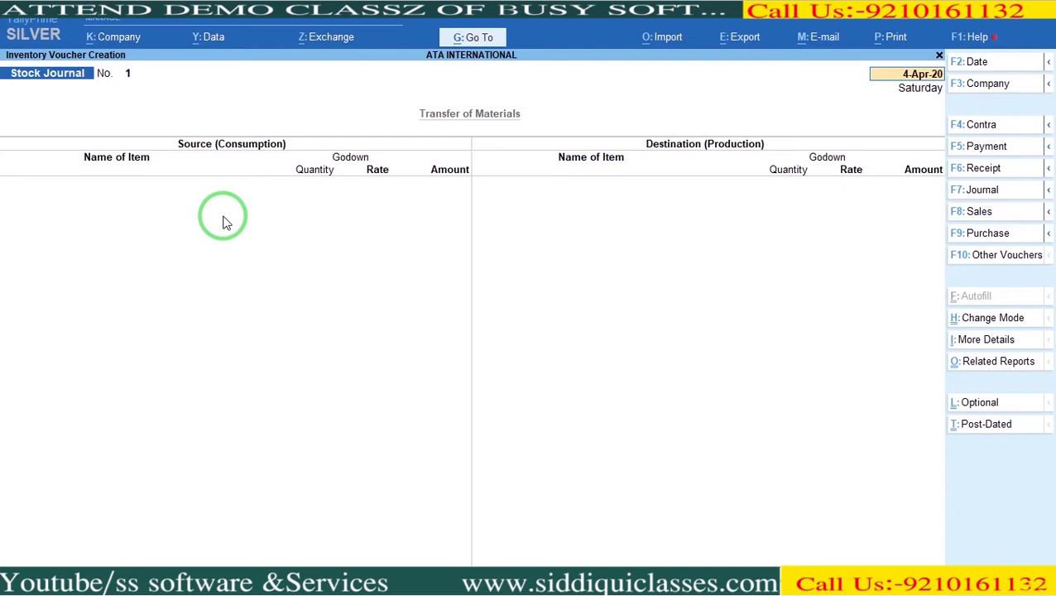
Leave voucher entry and open the Stock Summary report in its stock item-wise view.
{"action": "key", "text": "Escape"}
{"action": "key", "text": "Down"}
{"action": "key", "text": "Down"}
{"action": "key", "text": "Down"}
{"action": "key", "text": "Down"}
{"action": "key", "text": "Down"}
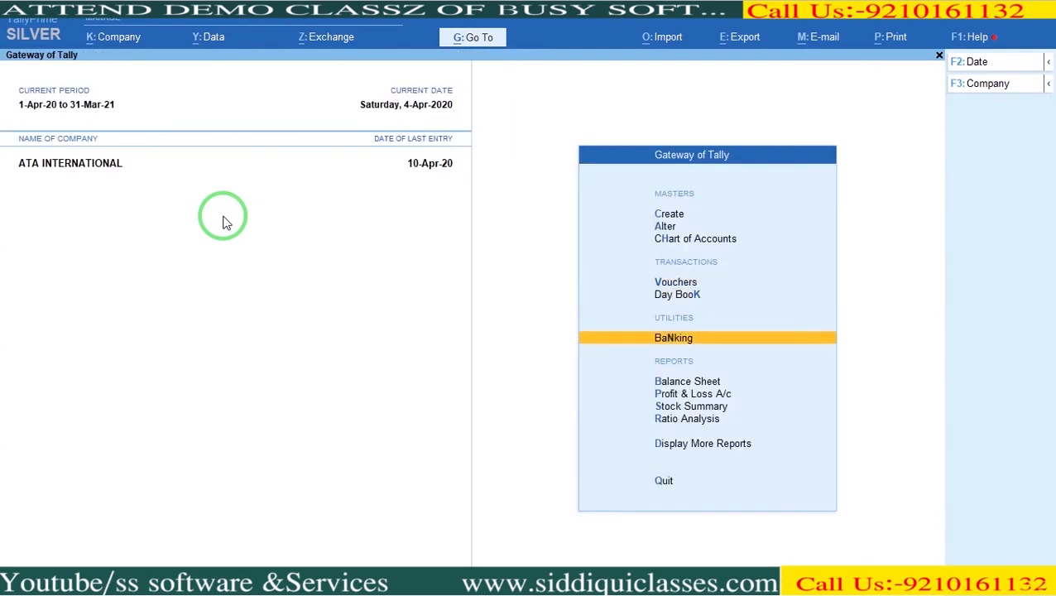
{"action": "key", "text": "Return"}
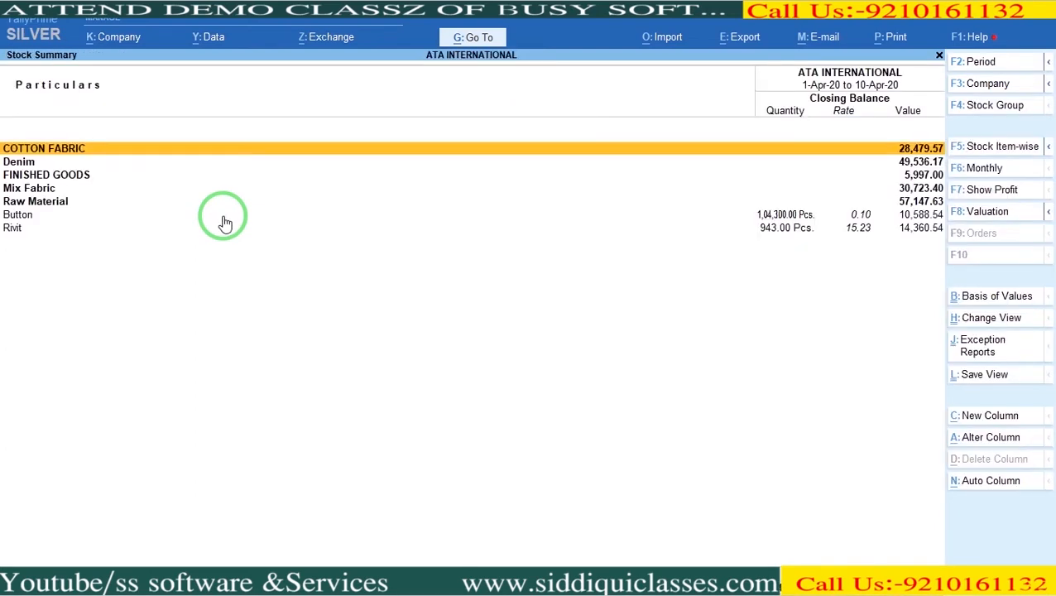
{"action": "left_click", "coordinate": [1012, 149]}
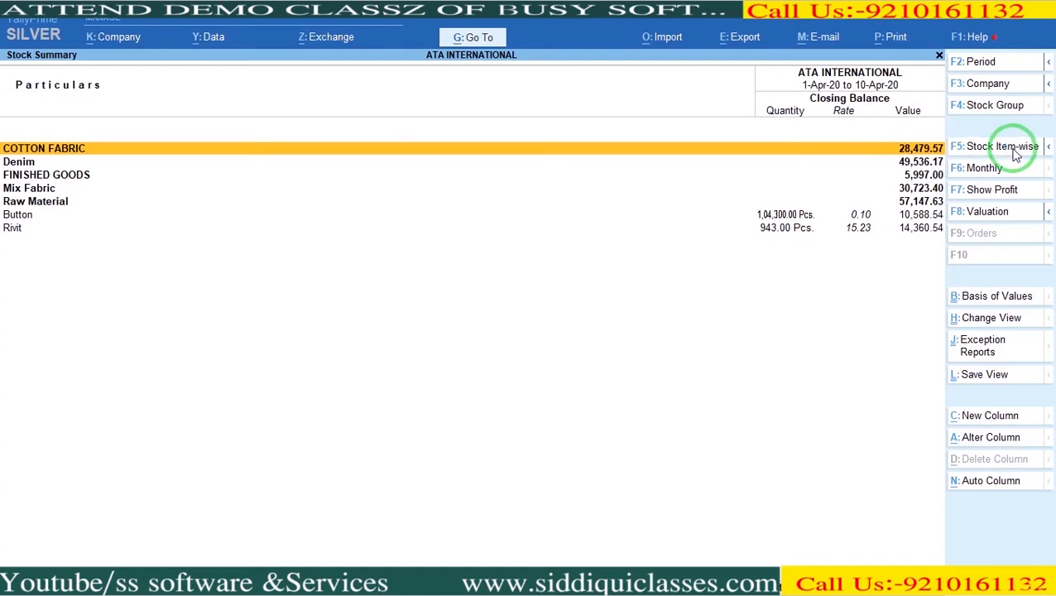
Examine the closing quantities, rates and values in the item-wise list, especially COTTON FABRIC and LOT NO-1101.
{"action": "key", "text": "Down"}
{"action": "key", "text": "Down"}
{"action": "key", "text": "Down"}
{"action": "key", "text": "Down"}
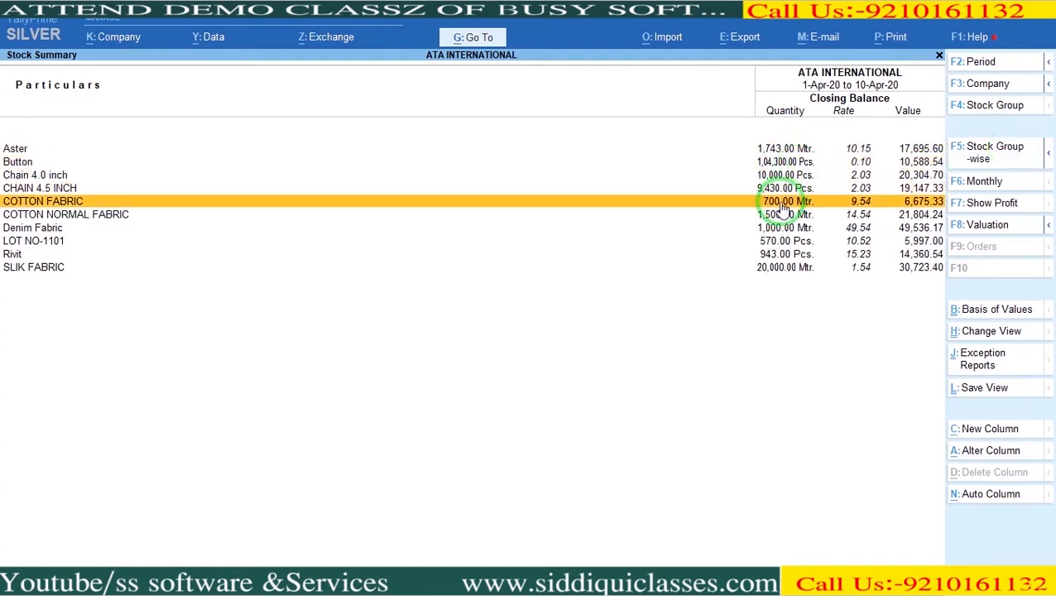
{"action": "key", "text": "Down"}
{"action": "key", "text": "Down"}
{"action": "key", "text": "Down"}
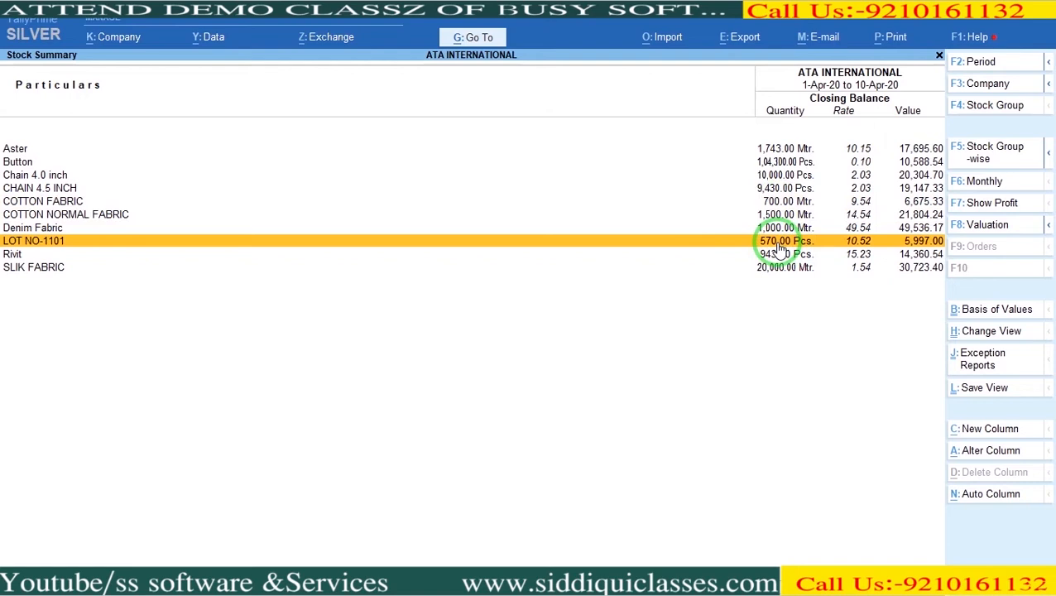
{"action": "key", "text": "Home"}
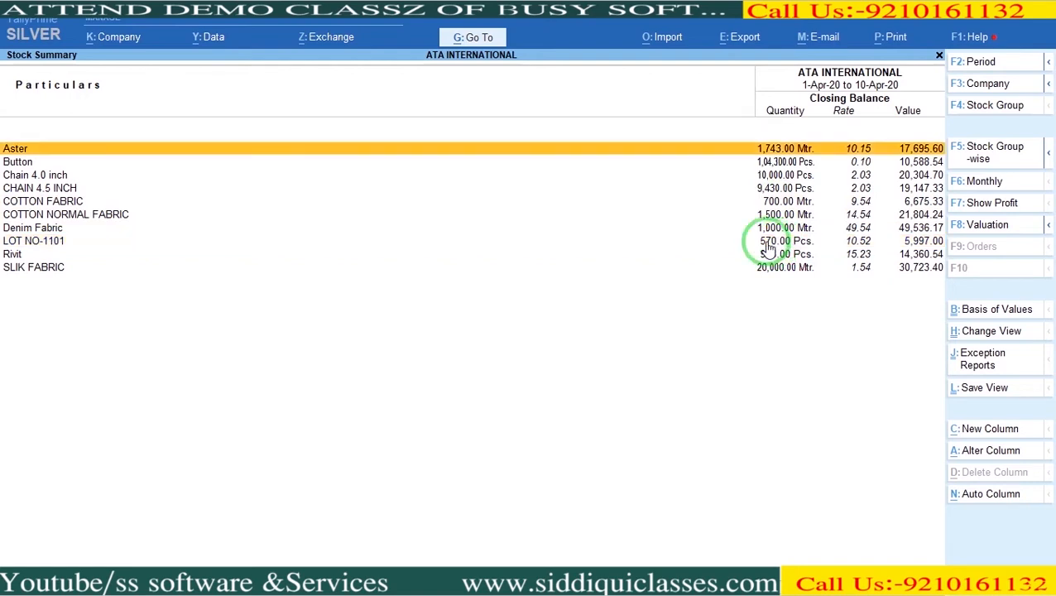
Check the cutting rate for Lot 1101 in the PDF, return to TallyPrime and open a new Journal voucher.
{"action": "key", "text": "alt+Tab"}
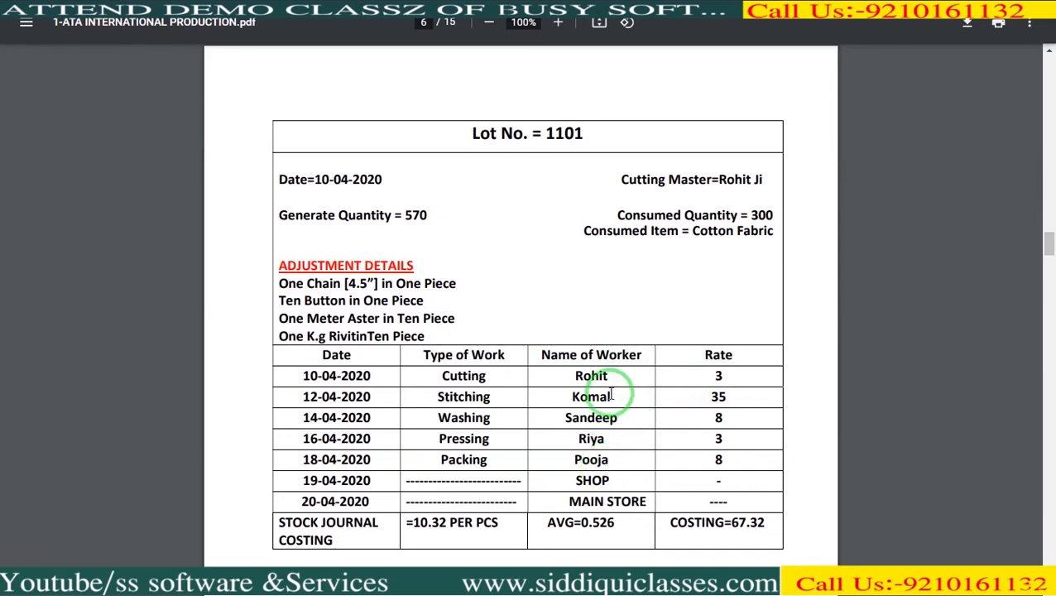
{"action": "key", "text": "alt+Tab"}
{"action": "key", "text": "Escape"}
{"action": "key", "text": "Up"}
{"action": "key", "text": "Up"}
{"action": "key", "text": "Up"}
{"action": "key", "text": "Up"}
{"action": "key", "text": "Up"}
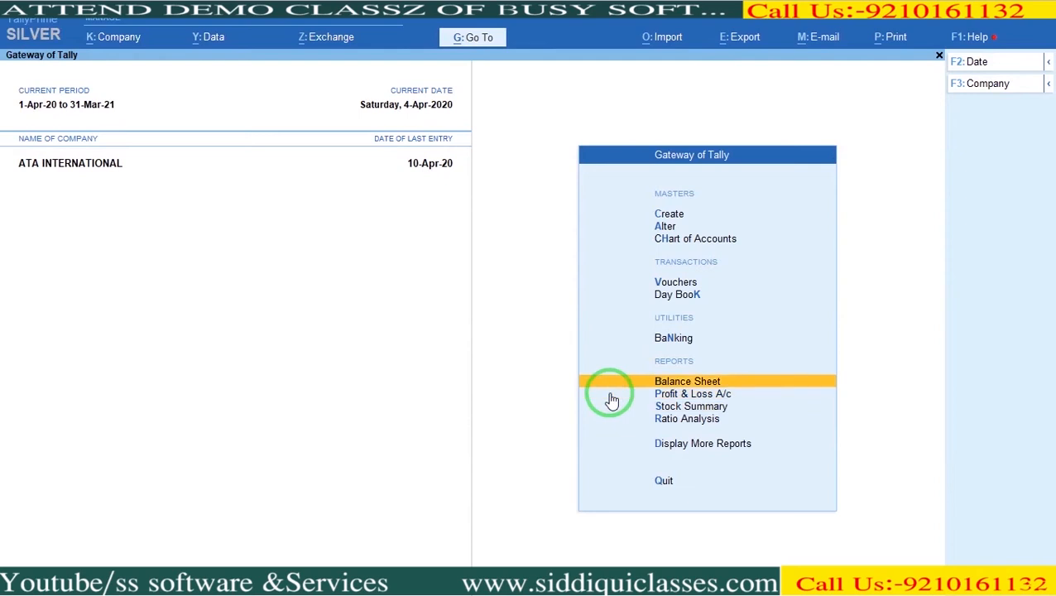
{"action": "key", "text": "Return"}
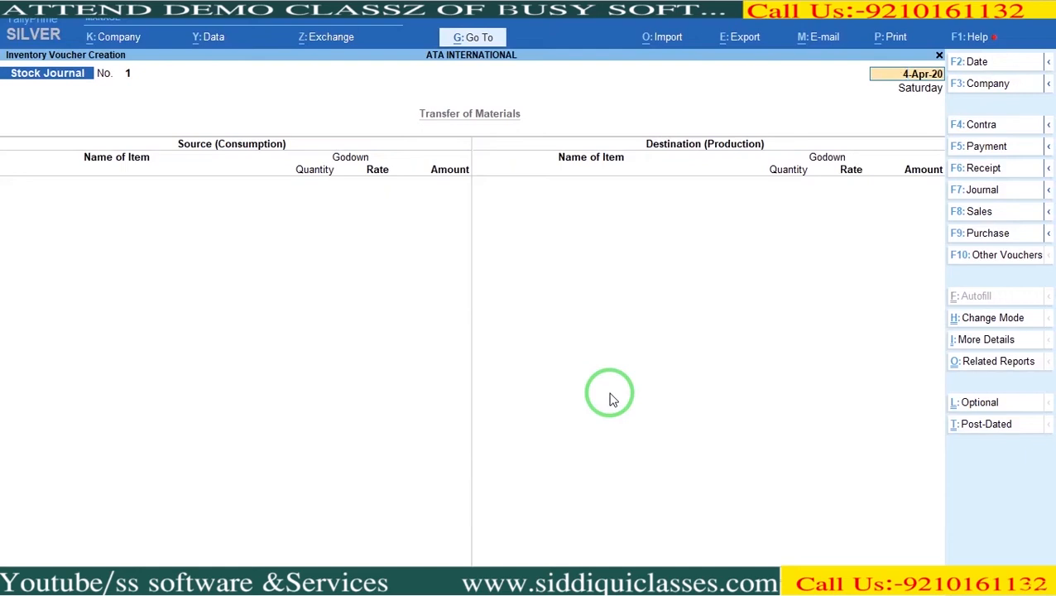
{"action": "left_click", "coordinate": [1000, 200]}
{"action": "key", "text": "Return"}
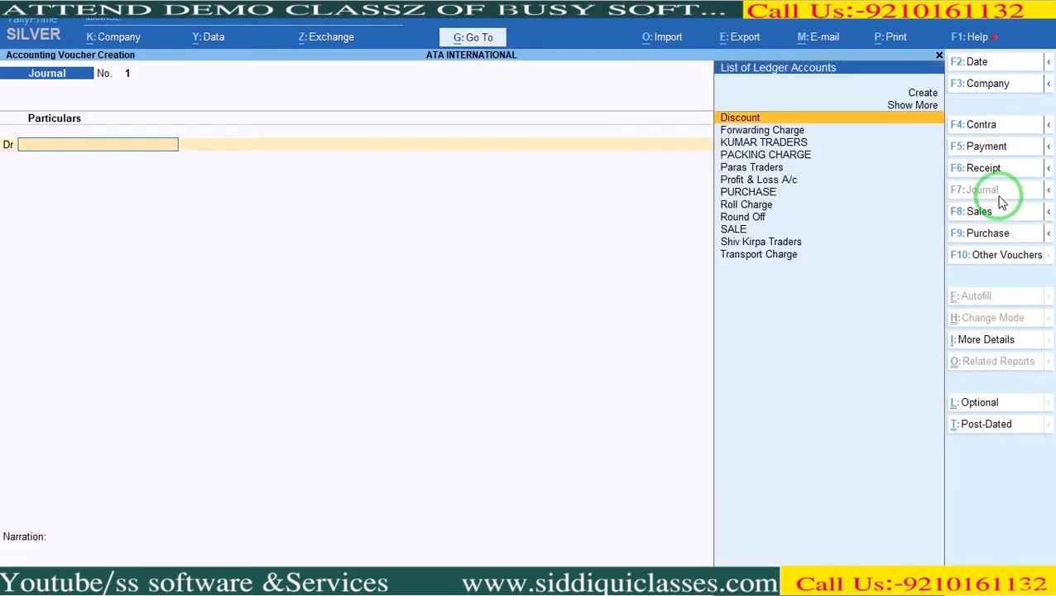
Create a JOB WORK ledger for the debit entry and place it under Direct Expenses.
{"action": "key", "text": "alt+c"}
{"action": "type", "text": "JOB WORK"}
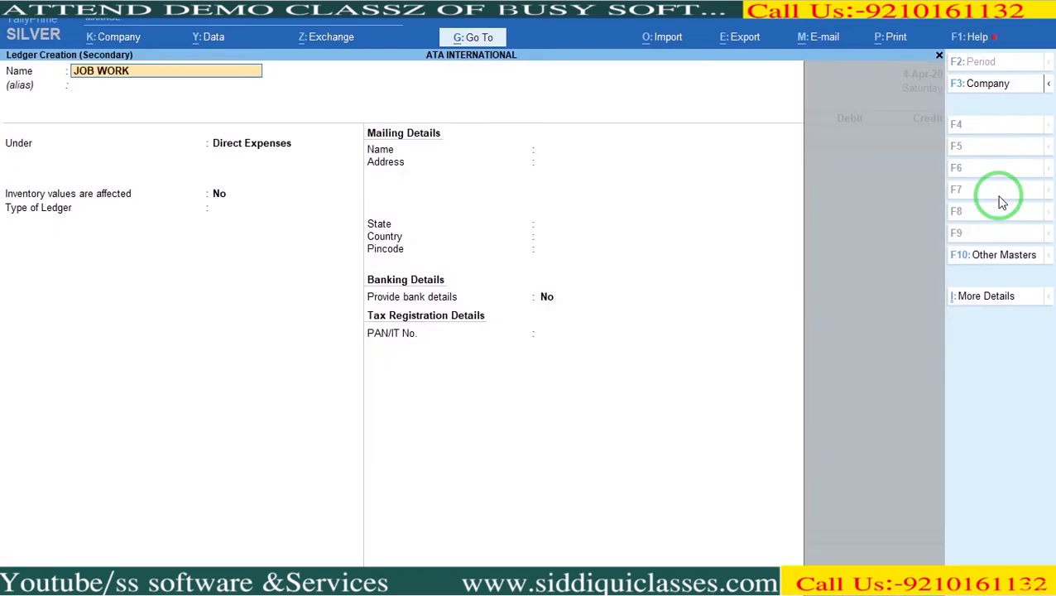
{"action": "key", "text": "Return"}
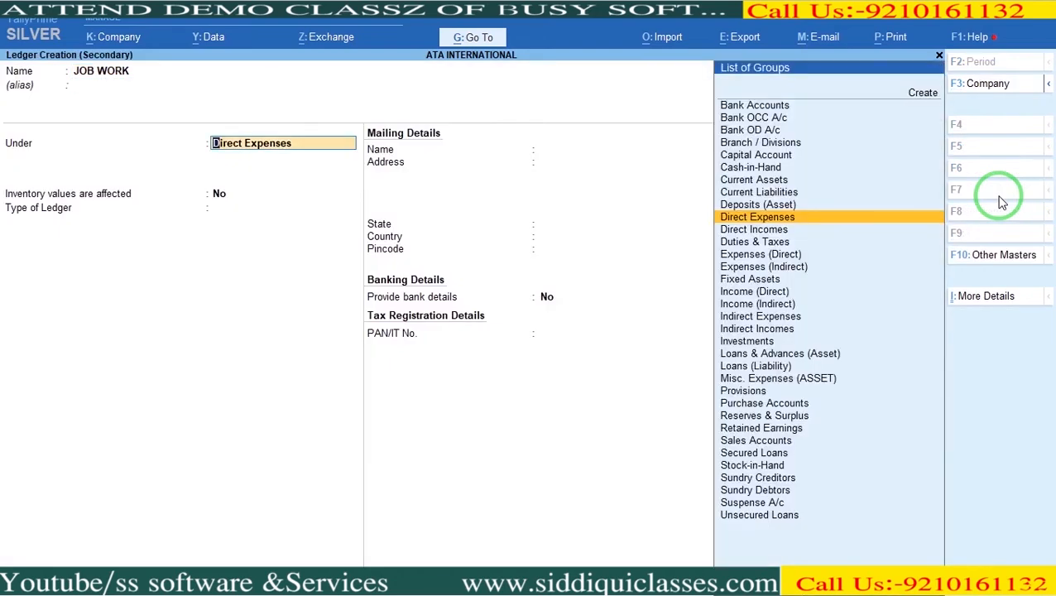
{"action": "key", "text": "Return"}
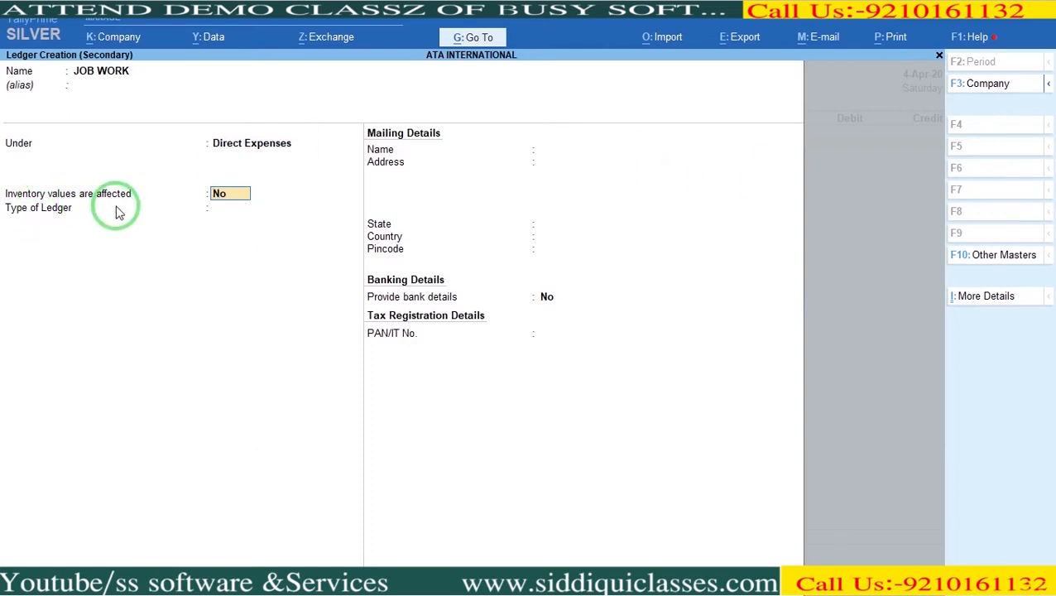
Set Inventory values are affected to Yes, save the JOB WORK ledger and date the journal 10-Apr-20.
{"action": "type", "text": "y"}
{"action": "key", "text": "Return"}
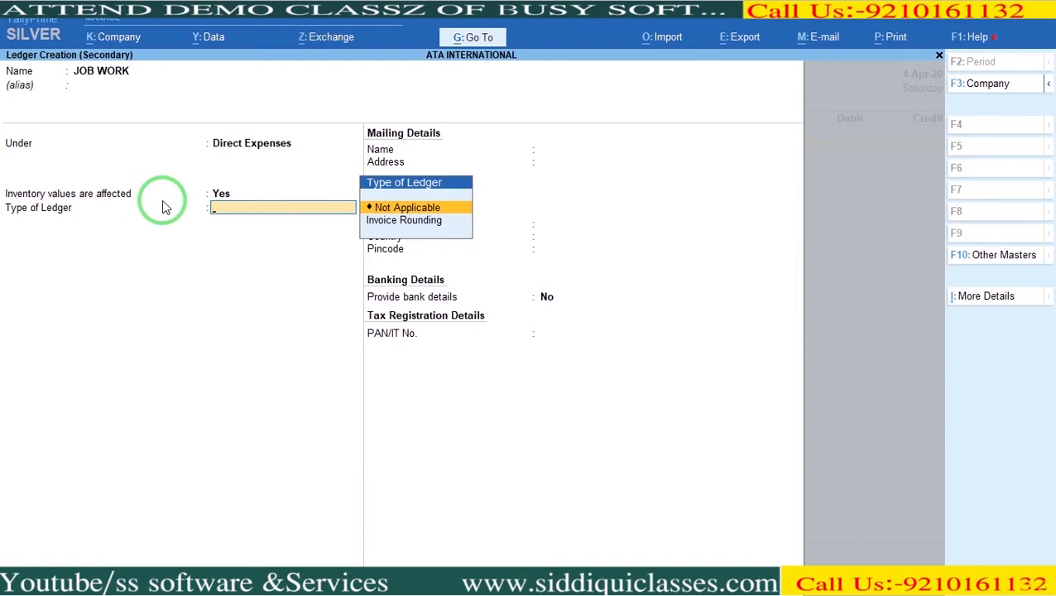
{"action": "key", "text": "F12"}
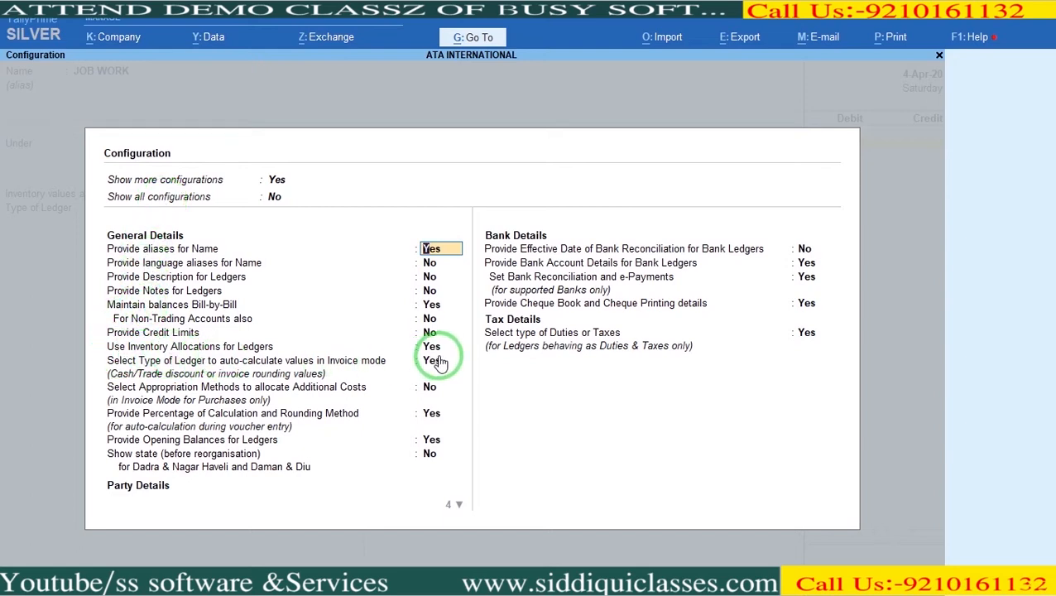
{"action": "key", "text": "ctrl+a"}
{"action": "key", "text": "ctrl+a"}
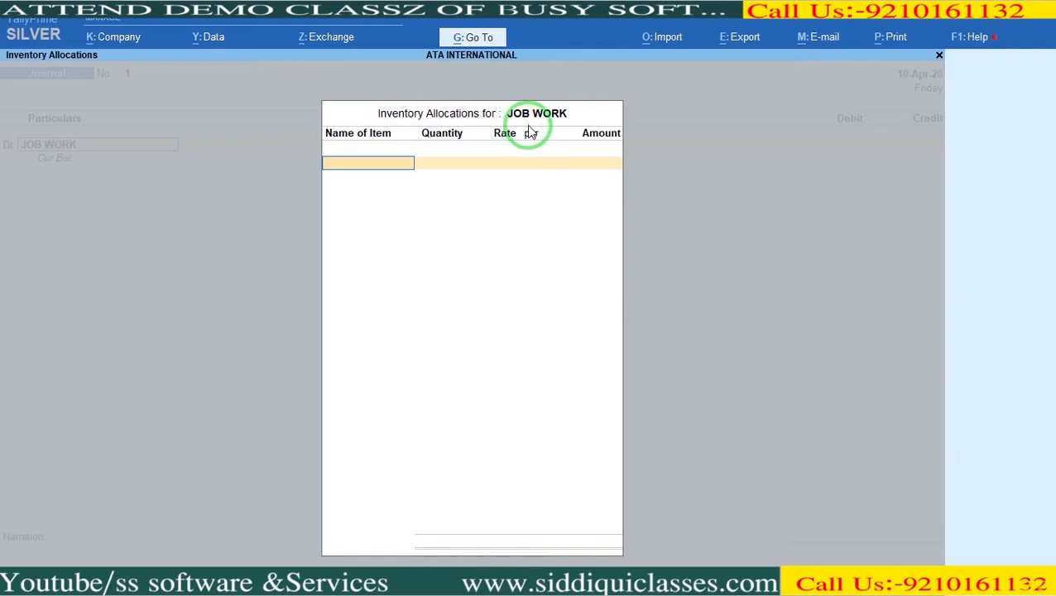
Allocate the job work to LOT NO-1101 in the cutting master's godown without a quantity, calculating the amount as 570*3 (1,710).
{"action": "type", "text": "LO"}
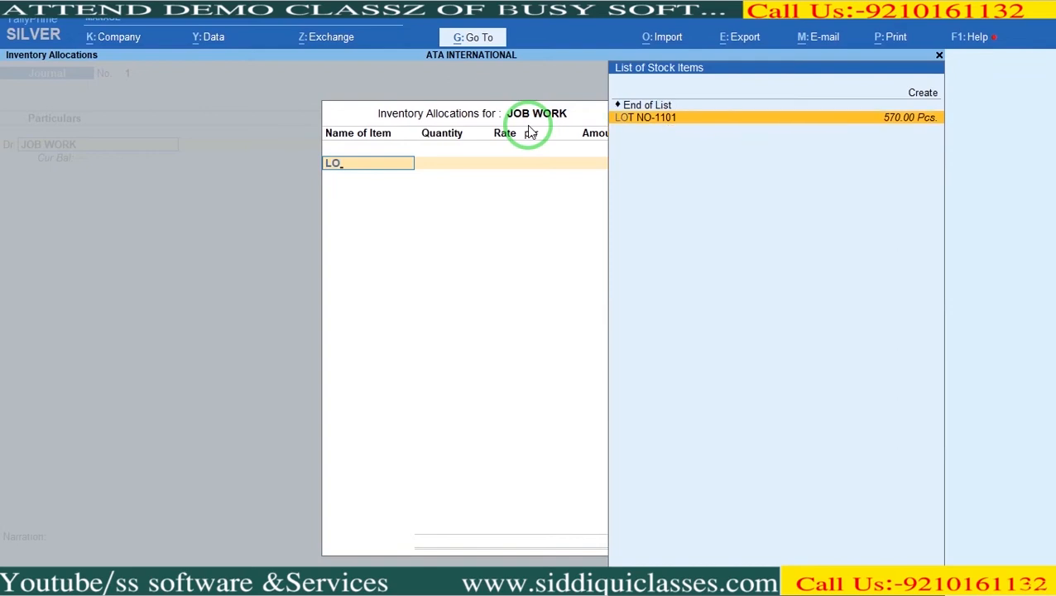
{"action": "key", "text": "Return"}
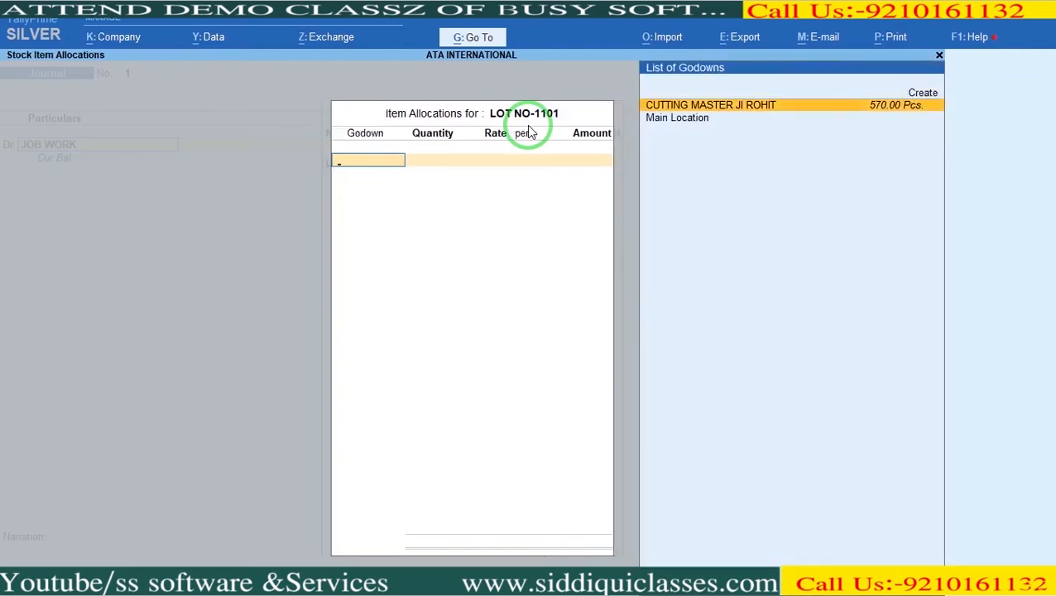
{"action": "key", "text": "Return"}
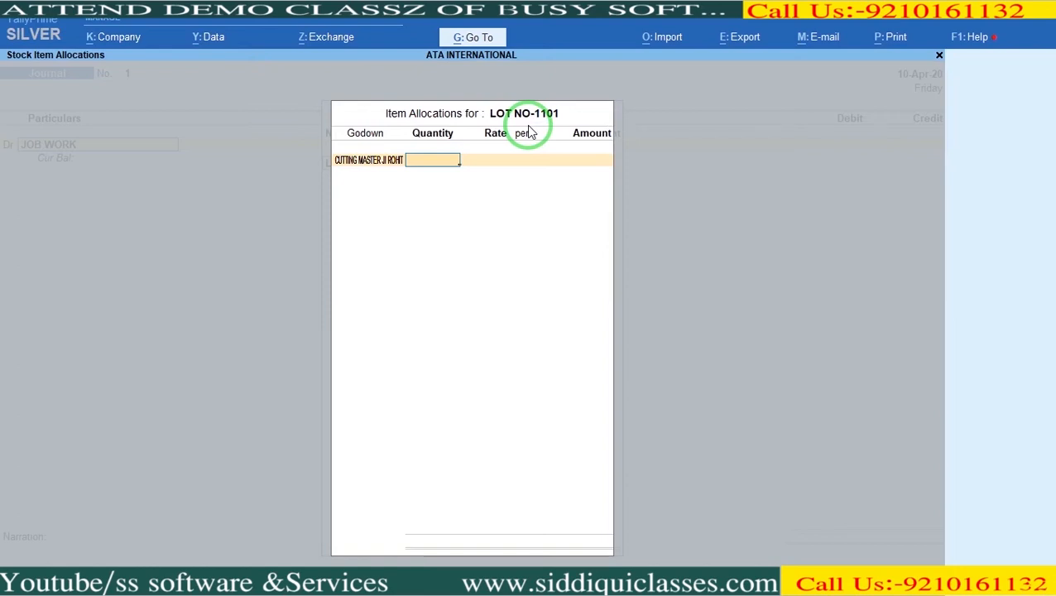
{"action": "key", "text": "Return"}
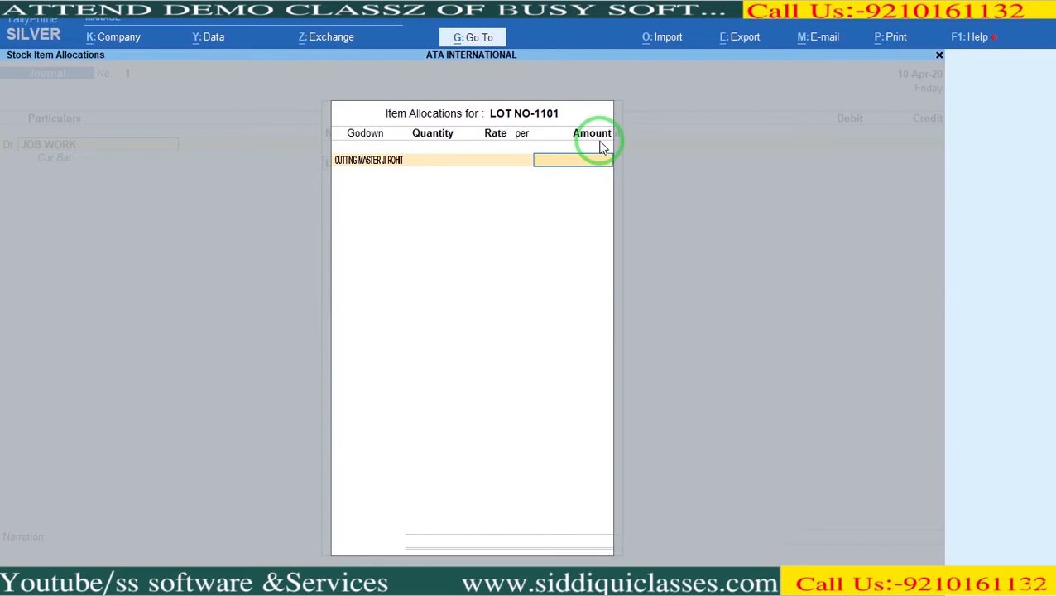
{"action": "key", "text": "ctrl+n"}
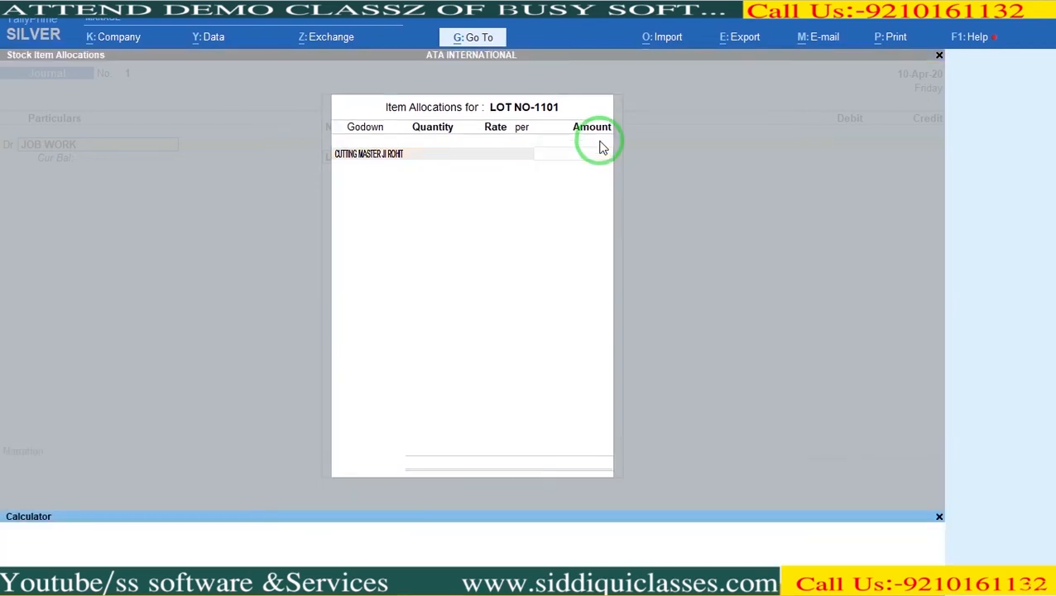
{"action": "key", "text": "Return"}
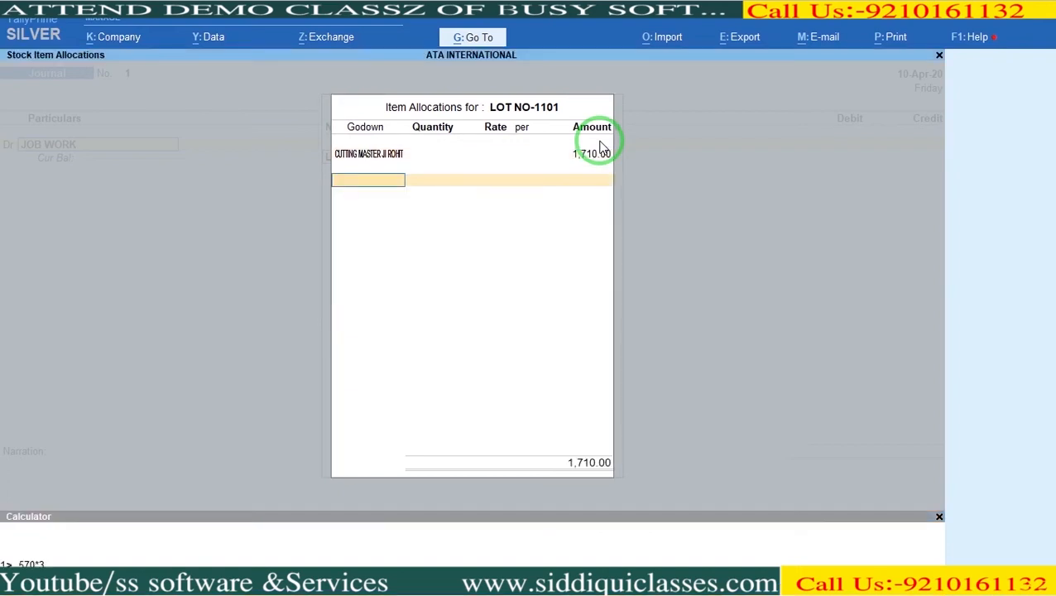
{"action": "key", "text": "Return"}
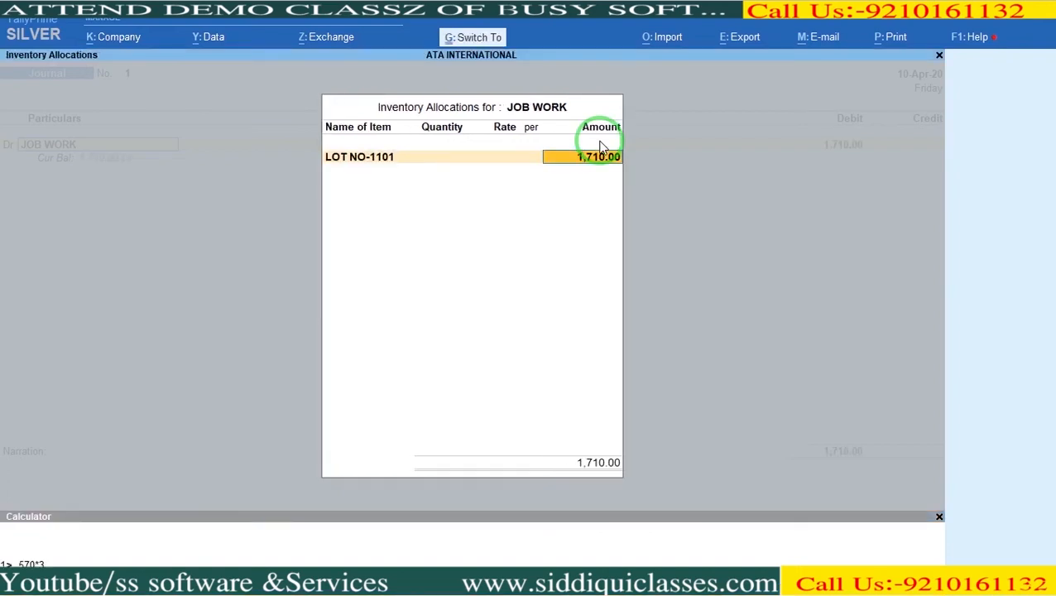
{"action": "key", "text": "Return"}
{"action": "key", "text": "Return"}
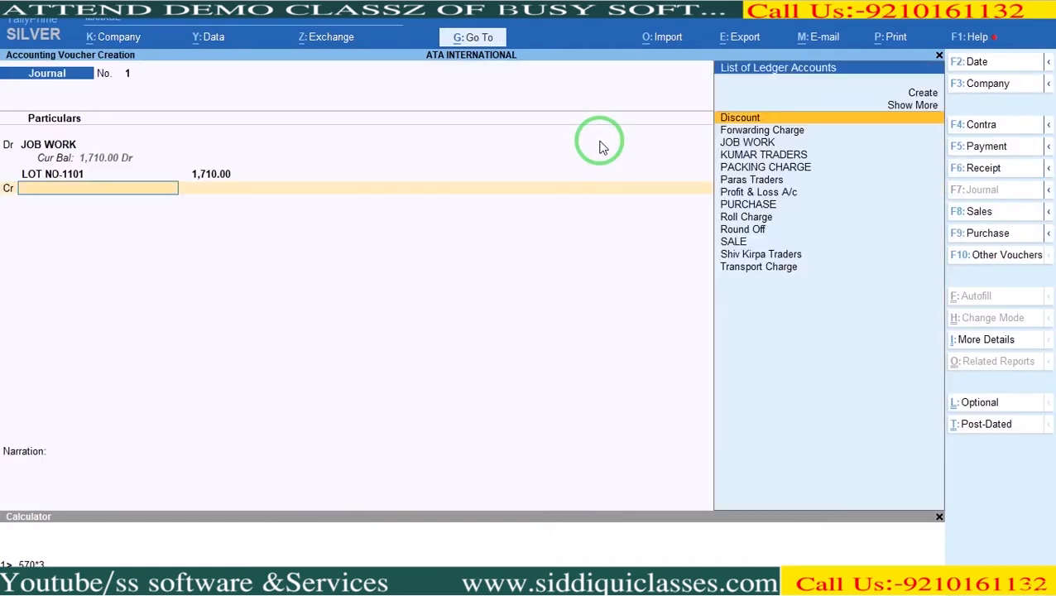
Create a ledger for the cutting master under Sundry Creditors for the credit entry and save it.
{"action": "key", "text": "alt+c"}
{"action": "type", "text": "CUTTING MASTER JI ROHIT"}
{"action": "key", "text": "Return"}
{"action": "type", "text": "SUN"}
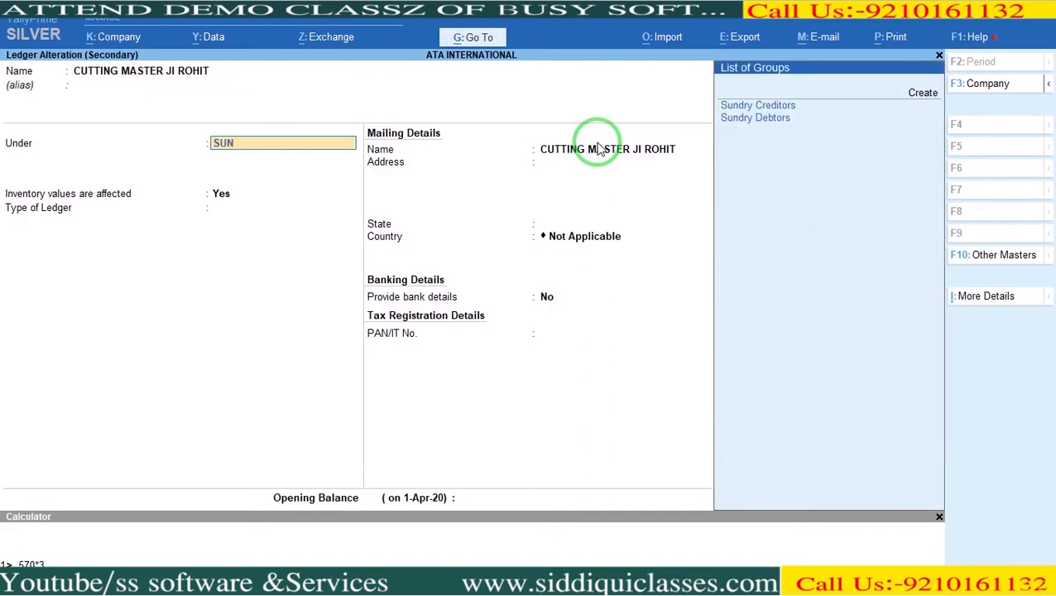
{"action": "key", "text": "Down"}
{"action": "key", "text": "Return"}
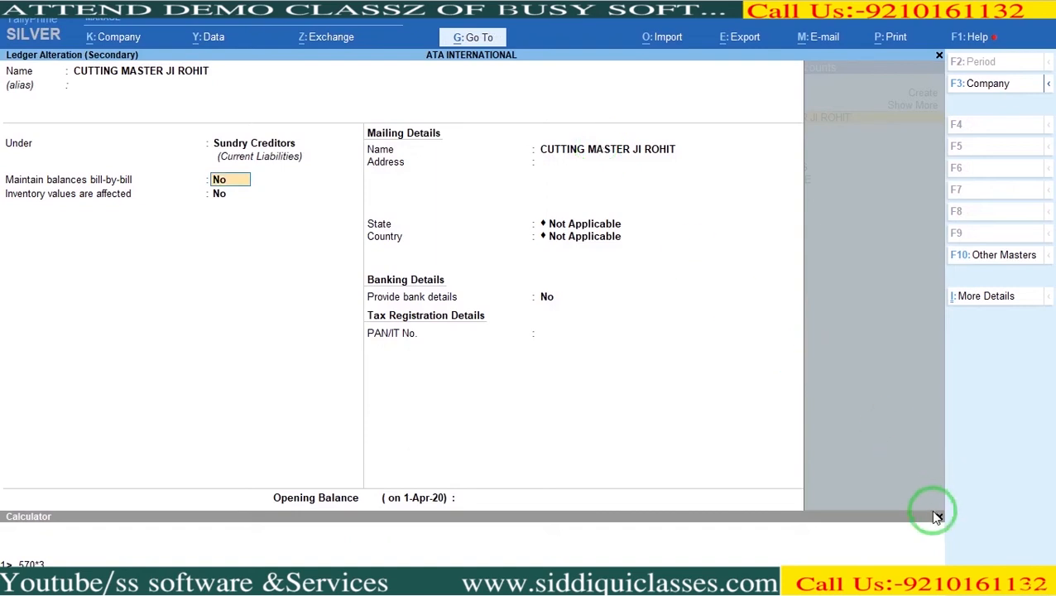
{"action": "key", "text": "ctrl+a"}
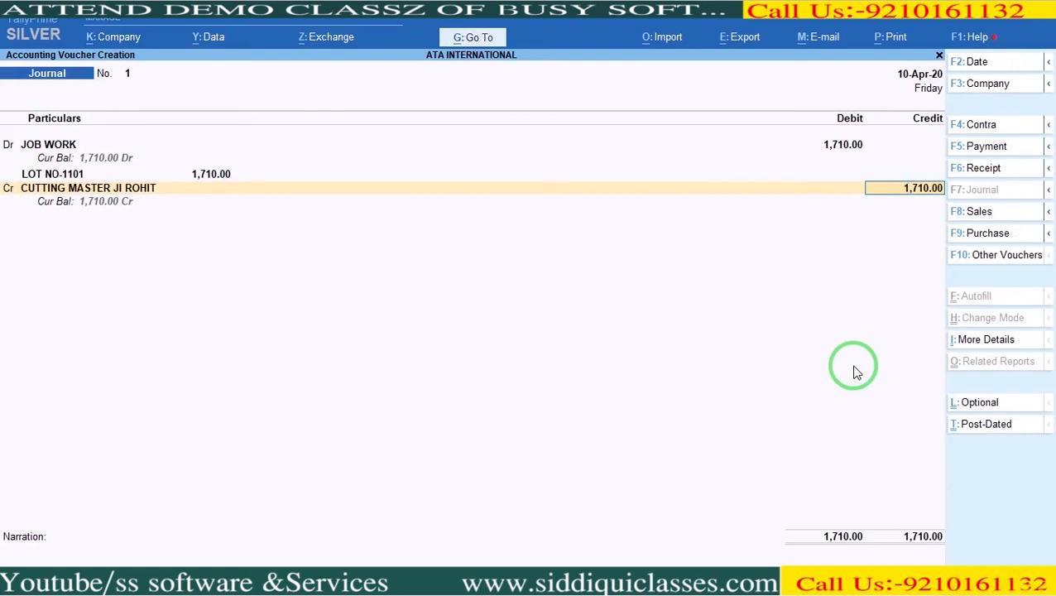
Credit 1,710 to the cutting master's ledger and save the journal voucher.
{"action": "key", "text": "Return"}
{"action": "key", "text": "Return"}
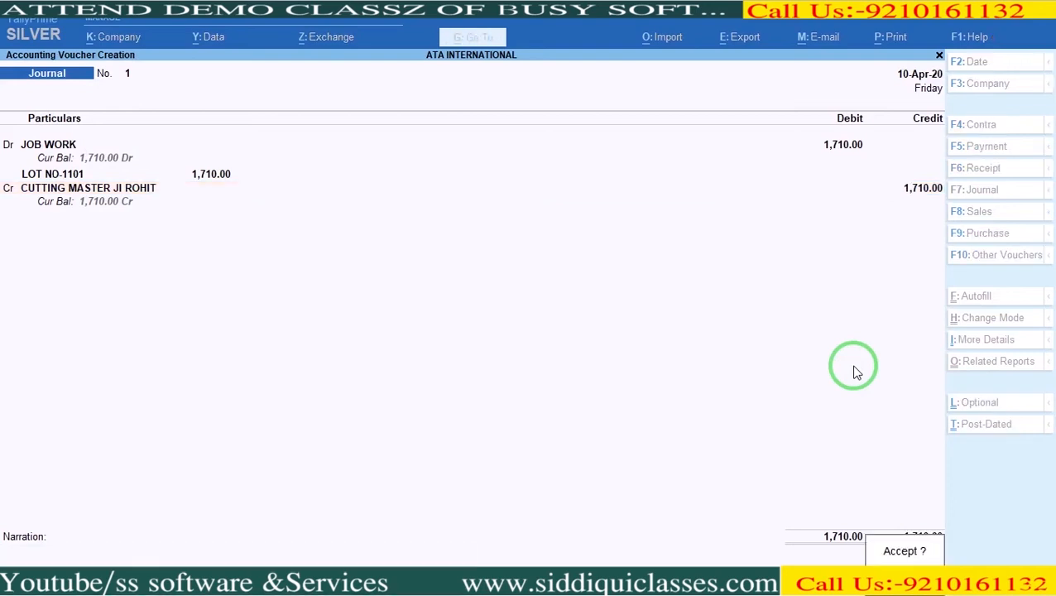
{"action": "key", "text": "Return"}
Review the item-wise Stock Summary for LOT NO-1101's rate and value, and return to the Gateway of Tally.
{"action": "key", "text": "Escape"}
{"action": "key", "text": "Down"}
{"action": "key", "text": "Down"}
{"action": "key", "text": "Down"}
{"action": "key", "text": "Down"}
{"action": "key", "text": "Down"}
{"action": "key", "text": "Return"}
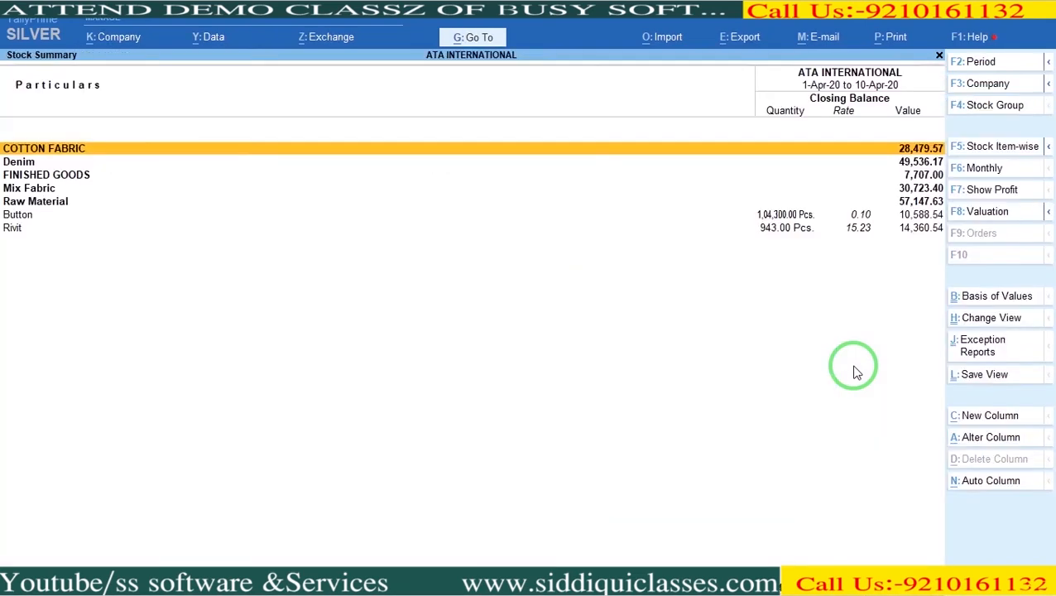
{"action": "key", "text": "F5"}
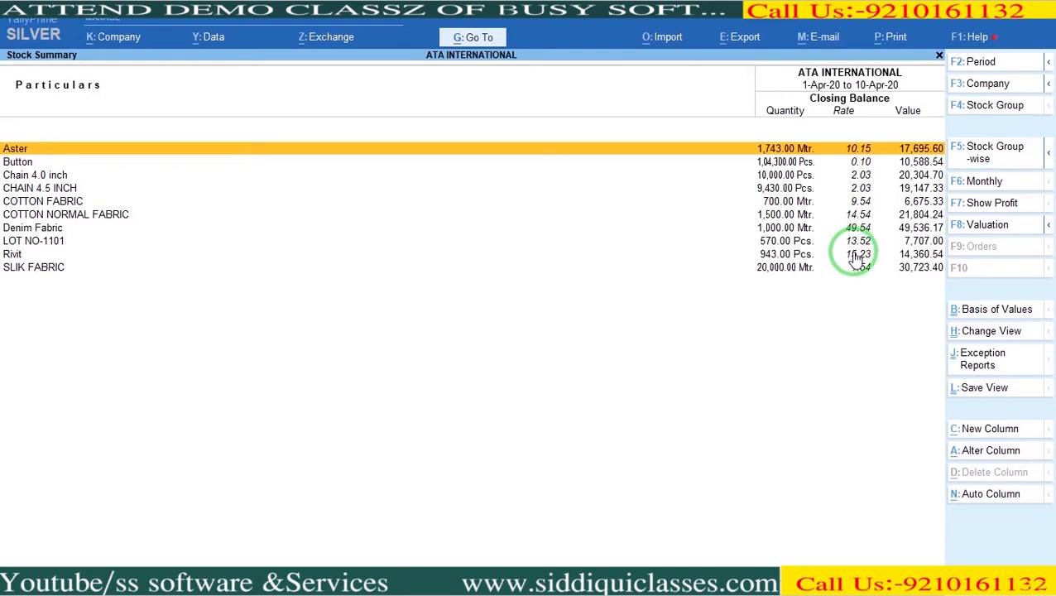
{"action": "key", "text": "Escape"}
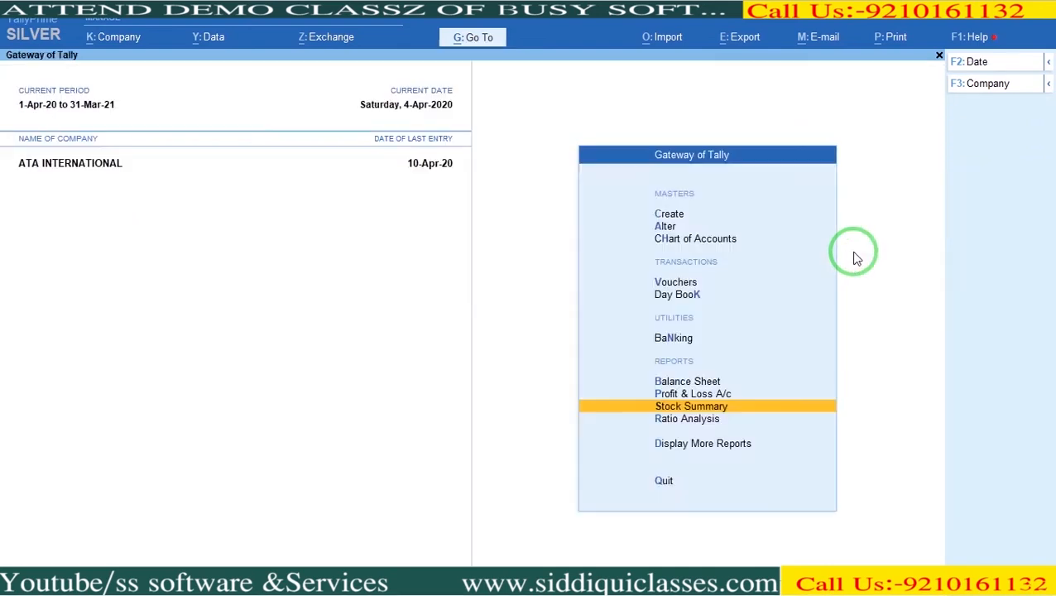
Start a new voucher and change its type to Stock Journal.
{"action": "key", "text": "Down"}
{"action": "key", "text": "Up"}
{"action": "key", "text": "Up"}
{"action": "key", "text": "Up"}
{"action": "key", "text": "Up"}
{"action": "key", "text": "Up"}
{"action": "key", "text": "Up"}
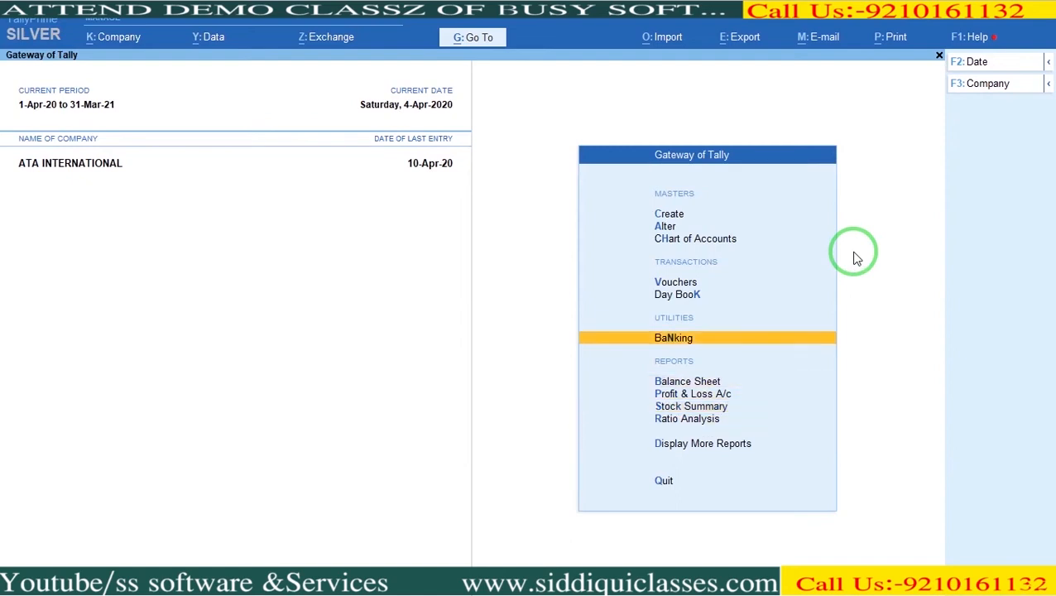
{"action": "key", "text": "Return"}
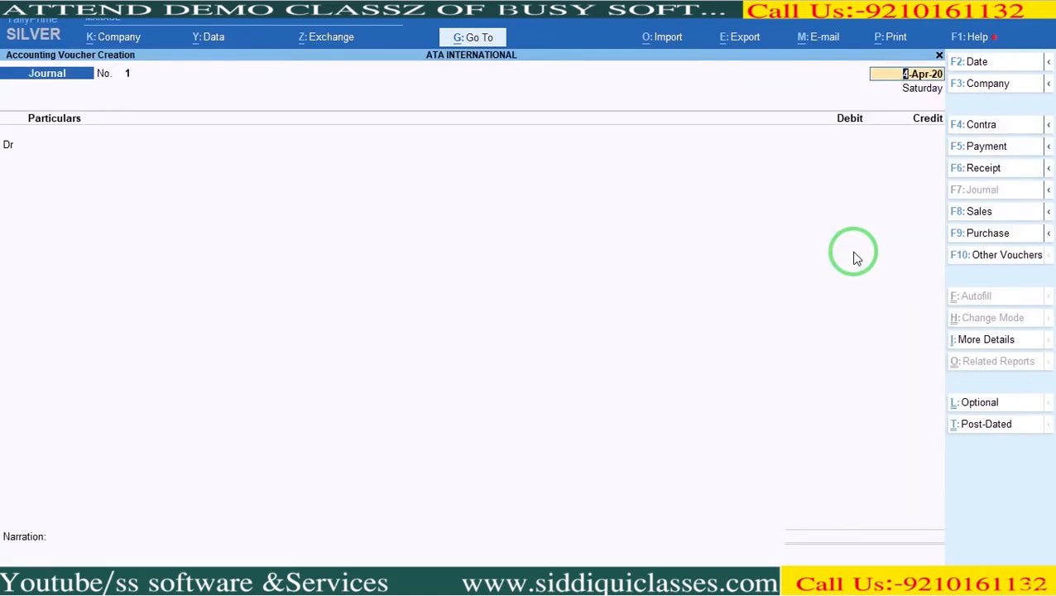
{"action": "left_click", "coordinate": [966, 262]}
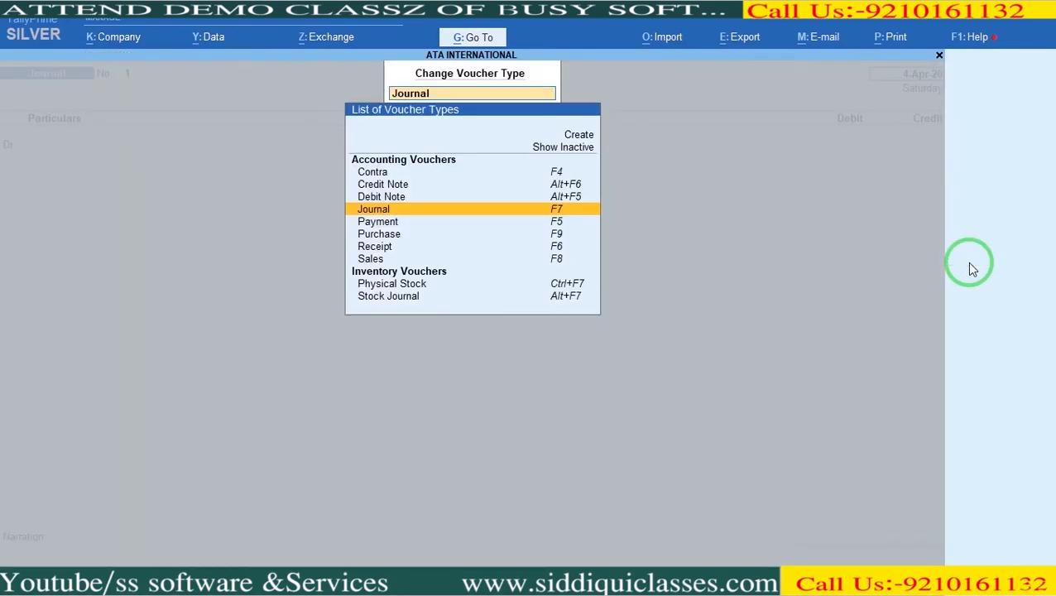
{"action": "key", "text": "Down"}
{"action": "key", "text": "Down"}
{"action": "key", "text": "Down"}
{"action": "key", "text": "Down"}
{"action": "key", "text": "Down"}
{"action": "key", "text": "Down"}
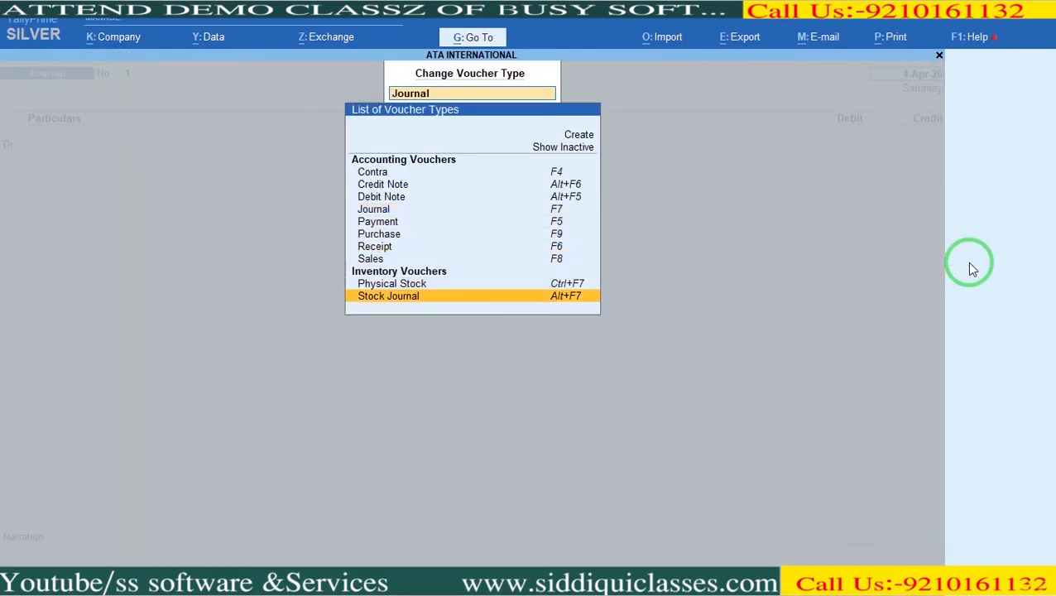
{"action": "key", "text": "Return"}
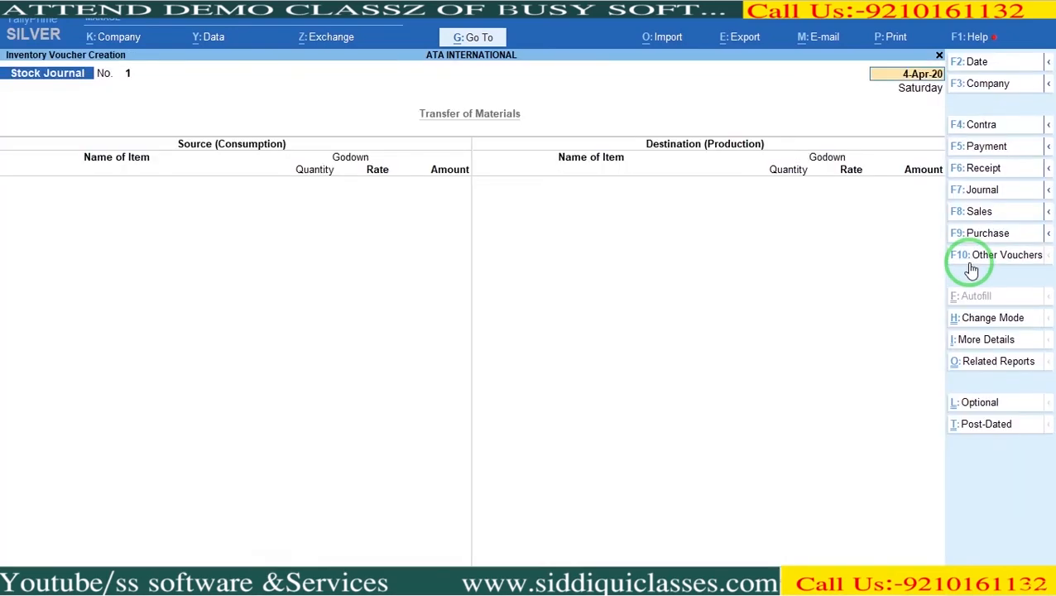
Check the stitching date for Lot 1101 in the production PDF and date the stock journal 12-Apr-20.
{"action": "key", "text": "alt+Tab"}
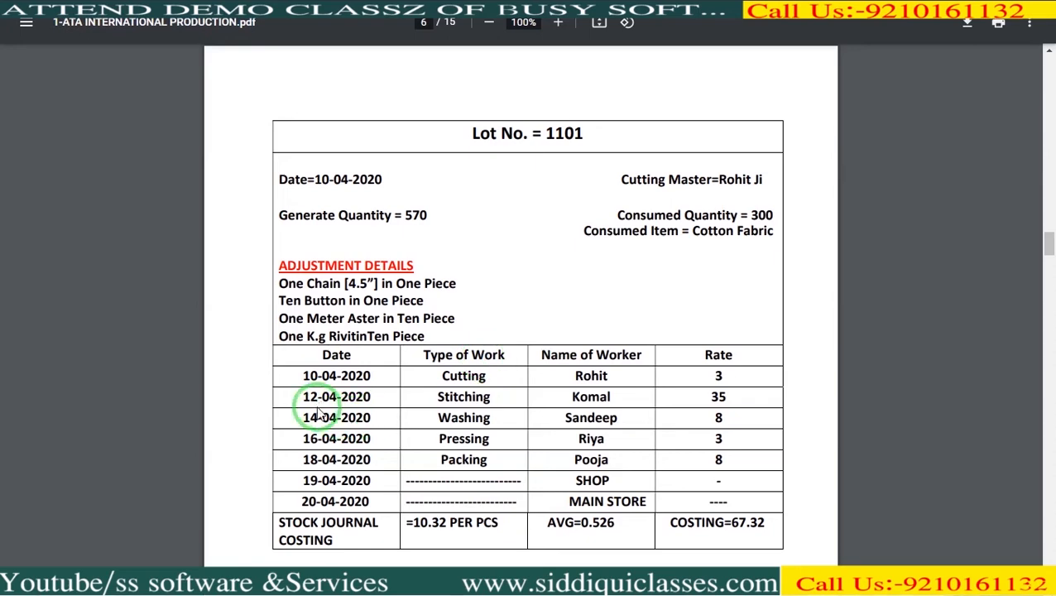
{"action": "key", "text": "alt+Tab"}
{"action": "key", "text": "Return"}
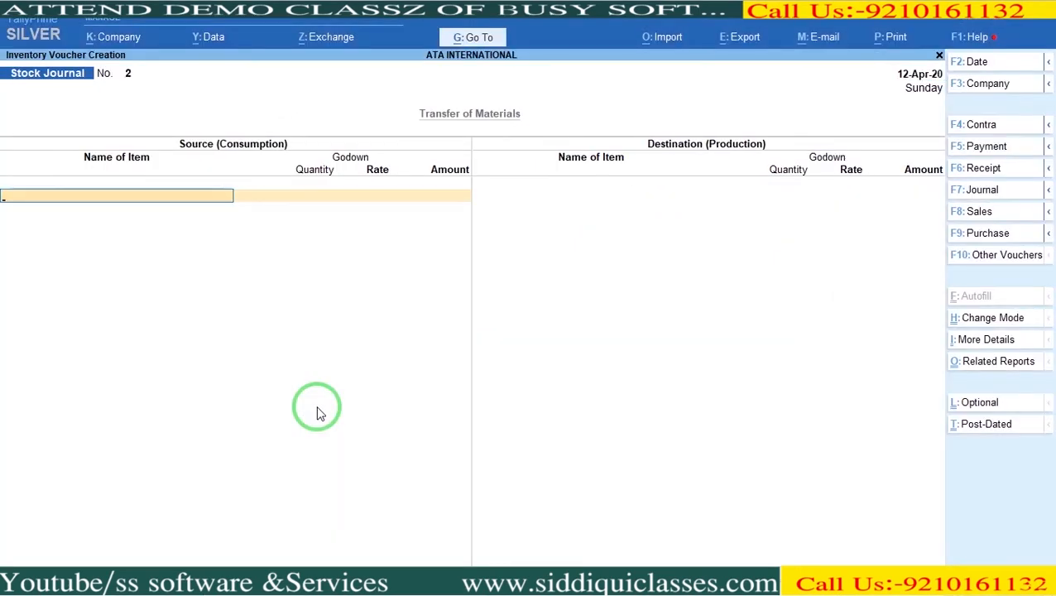
Add LOT NO-1101 as the source item from the cutting master's godown with 570 Pcs., accepting the filled-in rate and amount.
{"action": "key", "text": "Down"}
{"action": "key", "text": "Down"}
{"action": "key", "text": "Down"}
{"action": "key", "text": "Down"}
{"action": "key", "text": "Down"}
{"action": "key", "text": "Down"}
{"action": "key", "text": "Down"}
{"action": "key", "text": "Down"}
{"action": "key", "text": "Down"}
{"action": "key", "text": "Down"}
{"action": "key", "text": "Down"}
{"action": "key", "text": "Down"}
{"action": "key", "text": "Return"}
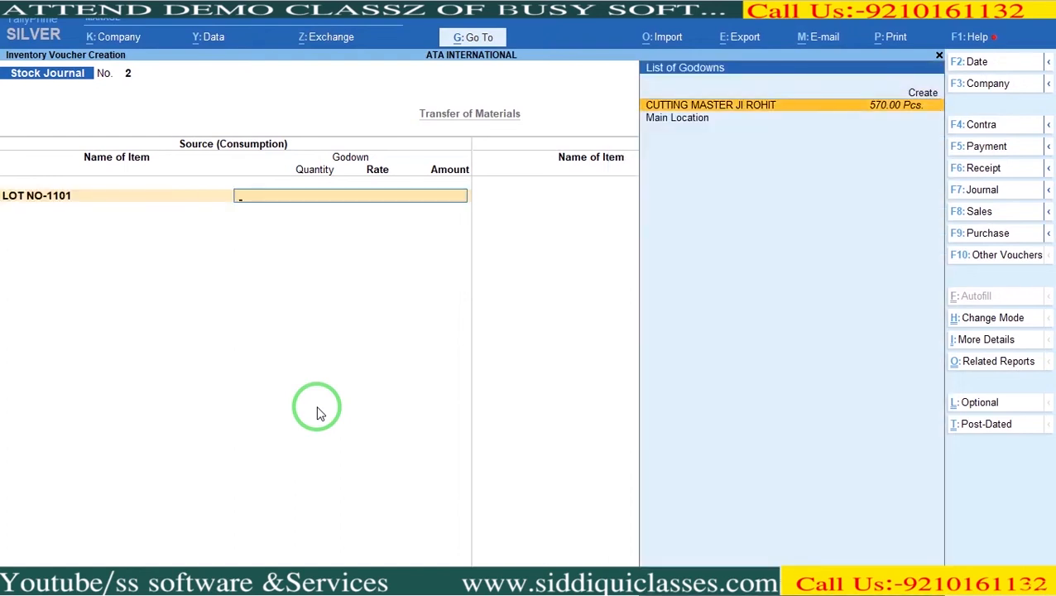
{"action": "key", "text": "Return"}
{"action": "type", "text": "570"}
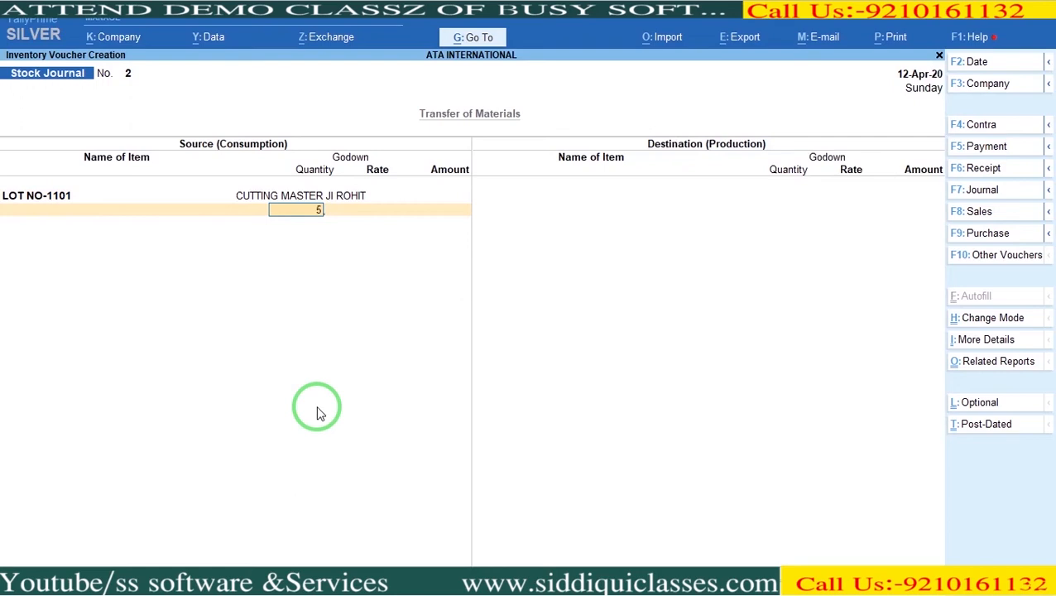
{"action": "key", "text": "Return"}
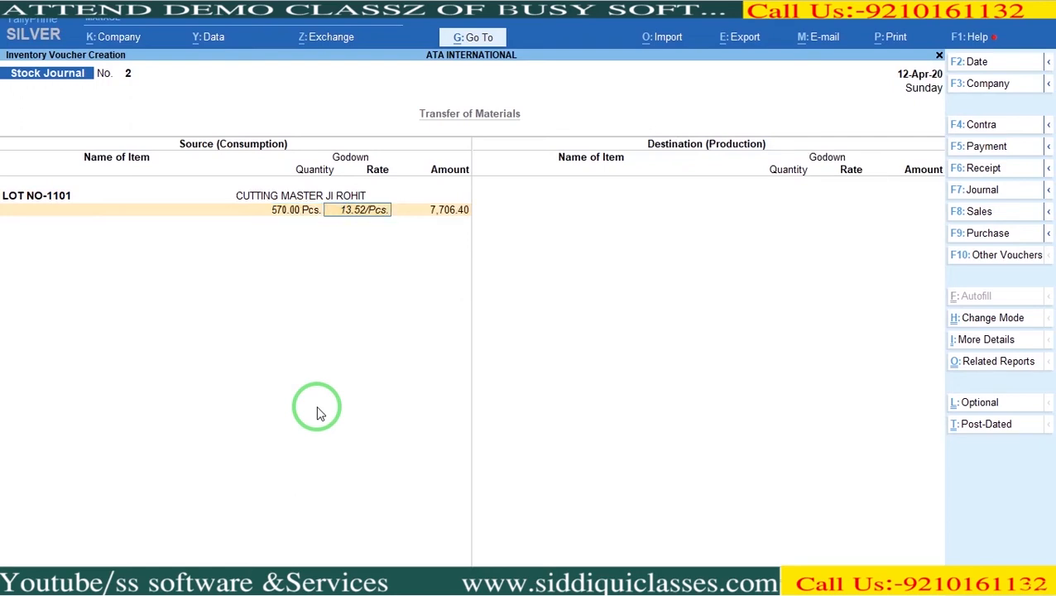
{"action": "key", "text": "Return"}
{"action": "key", "text": "Return"}
{"action": "key", "text": "Return"}
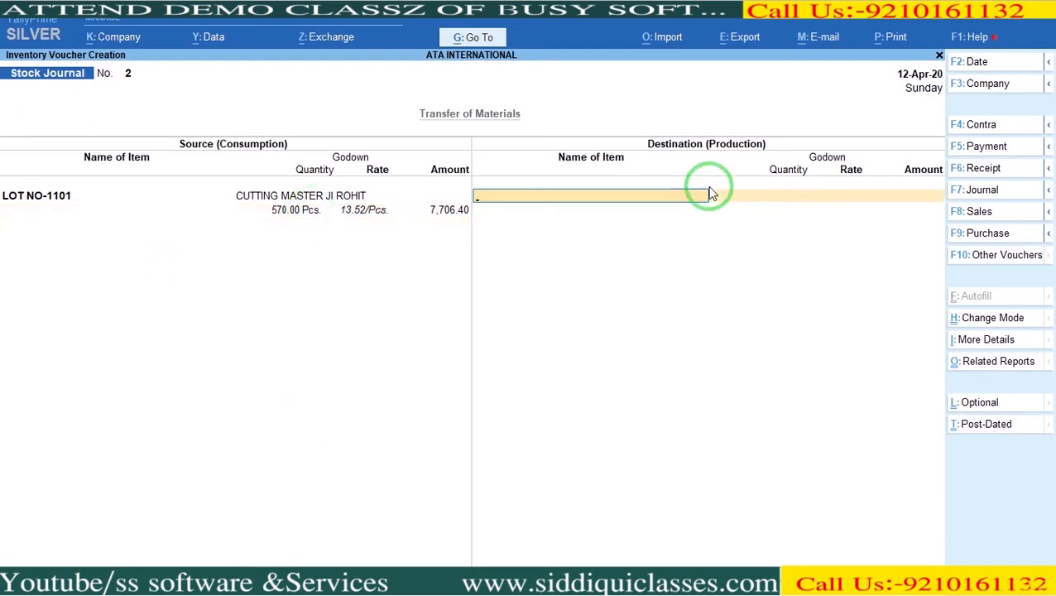
Add LOT NO-1101 as the destination item in the stitching worker's godown, keeping that godown under Primary.
{"action": "type", "text": "Lo"}
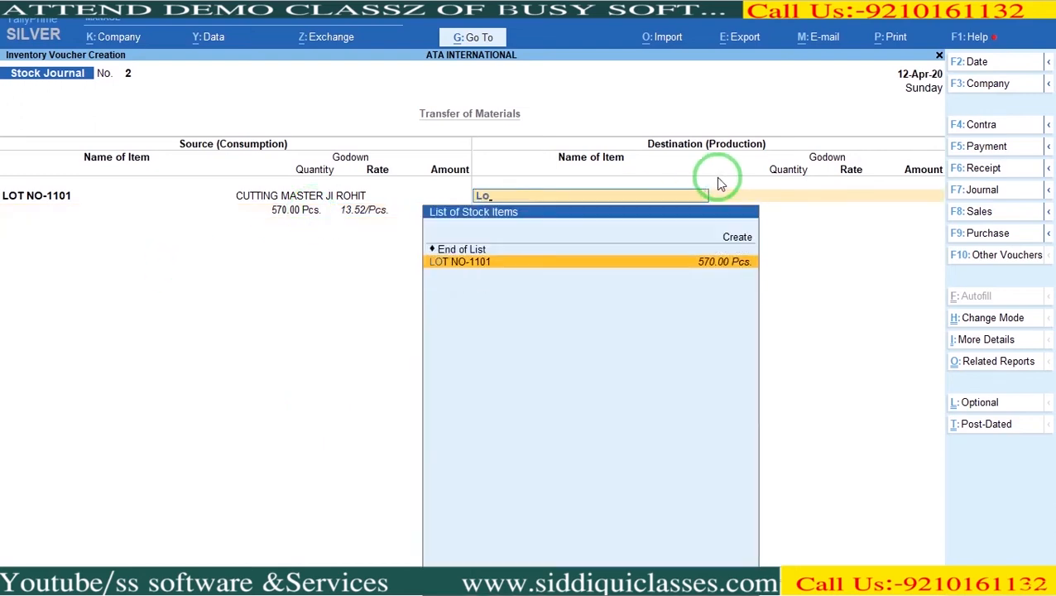
{"action": "key", "text": "Return"}
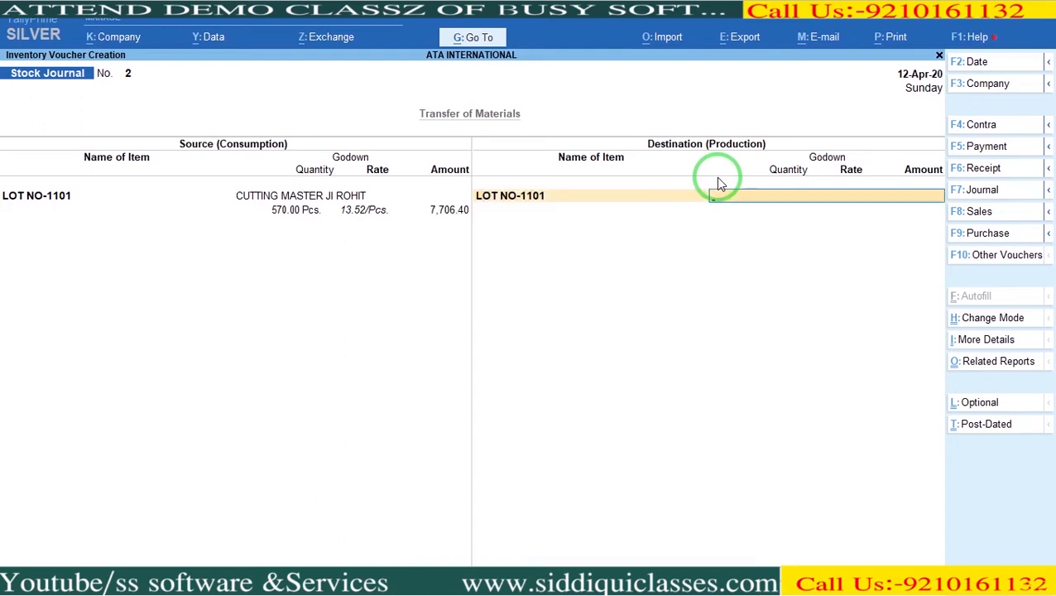
{"action": "key", "text": "Down"}
{"action": "key", "text": "Down"}
{"action": "key", "text": "Down"}
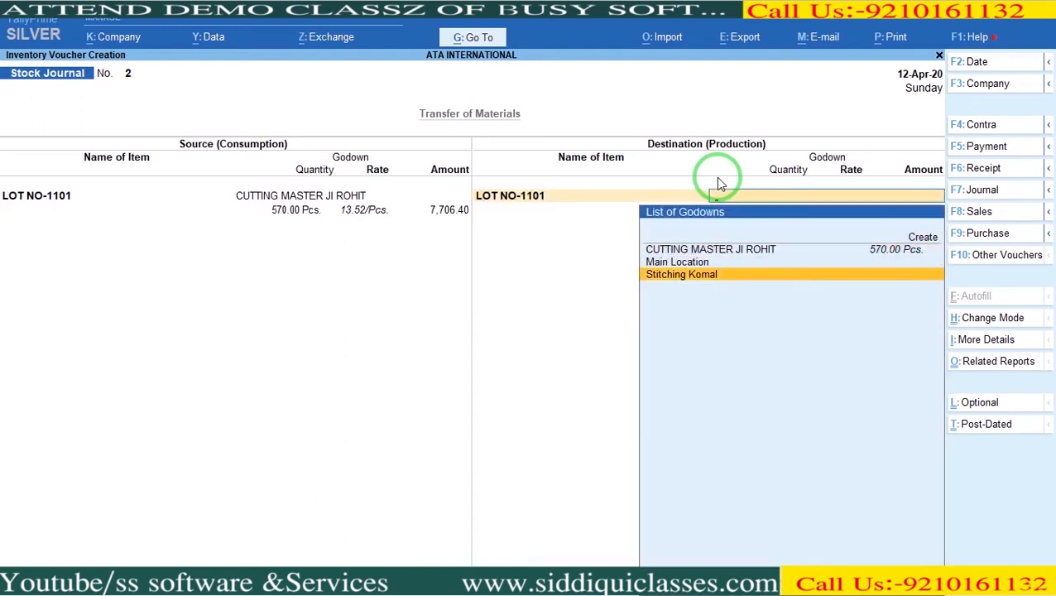
{"action": "key", "text": "ctrl"}
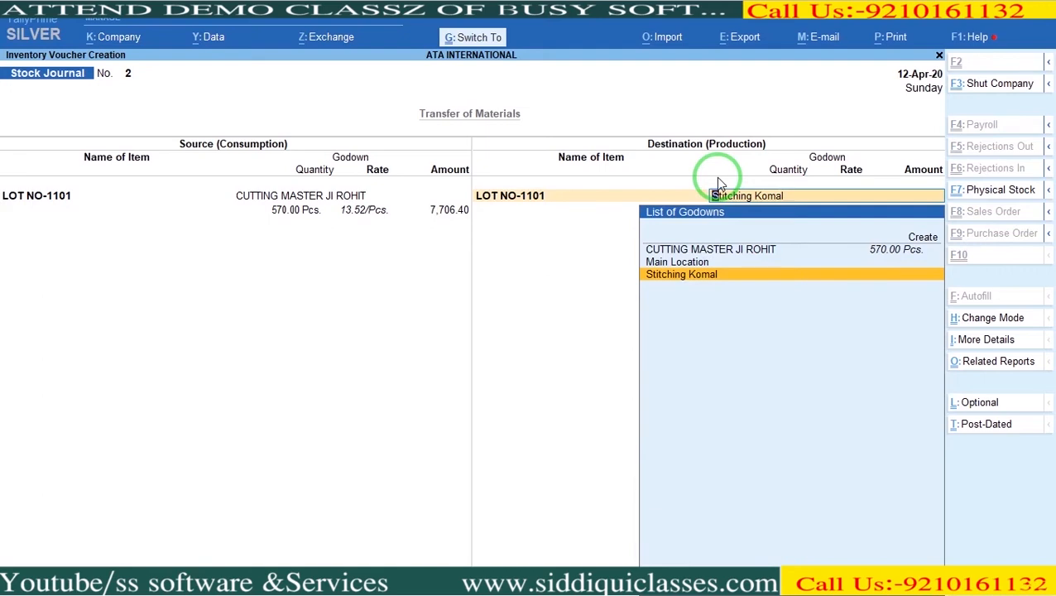
{"action": "key", "text": "ctrl+Return"}
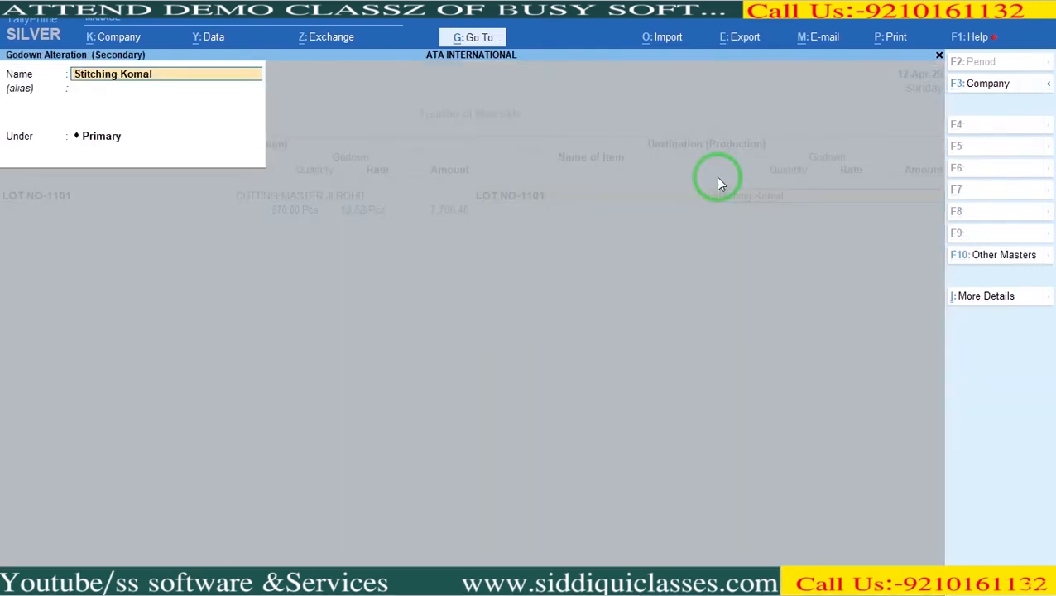
{"action": "key", "text": "Return"}
{"action": "key", "text": "Return"}
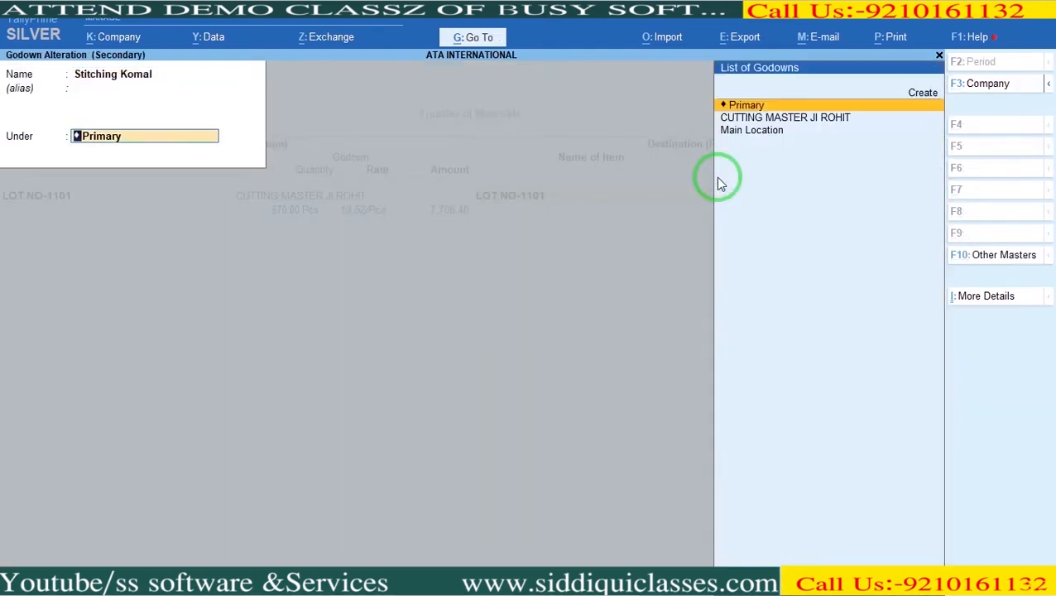
{"action": "key", "text": "Return"}
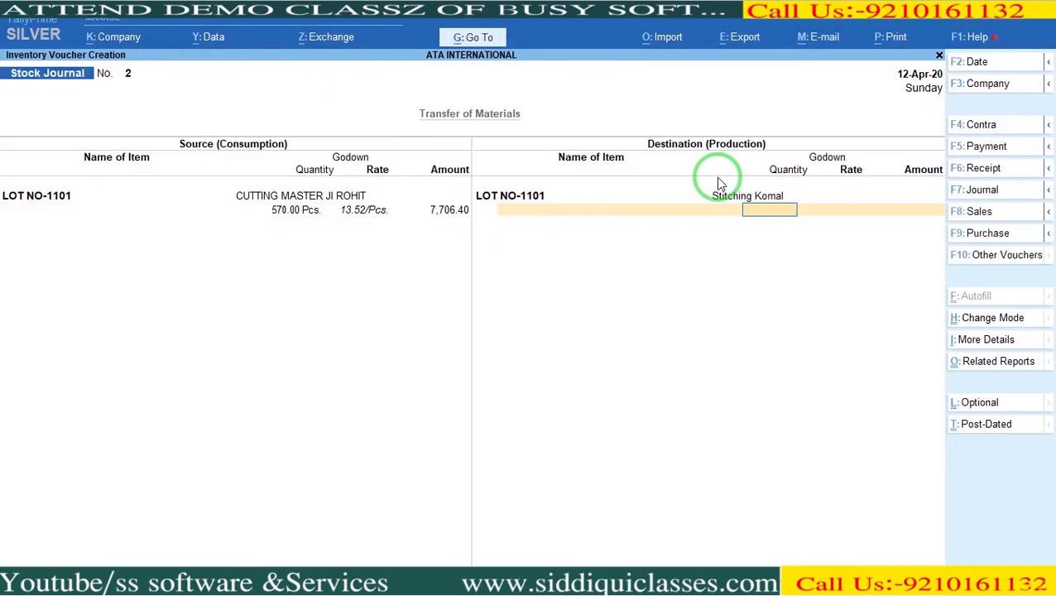
Enter 570 Pcs. and an amount of 7,706.40 for the destination lot and save the stock journal.
{"action": "type", "text": "570"}
{"action": "key", "text": "Return"}
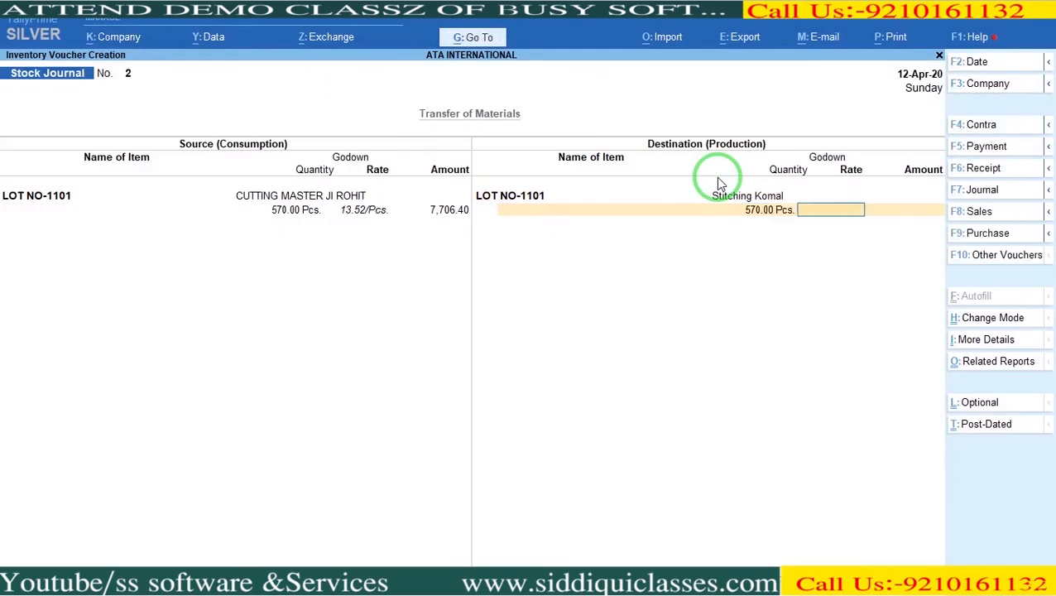
{"action": "key", "text": "Return"}
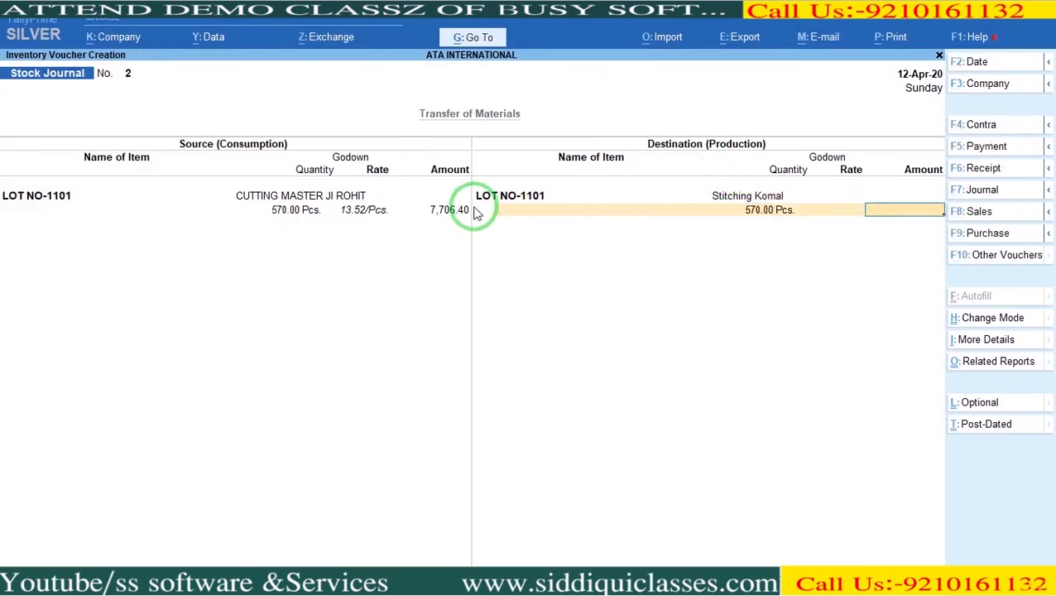
{"action": "type", "text": "7,706.40"}
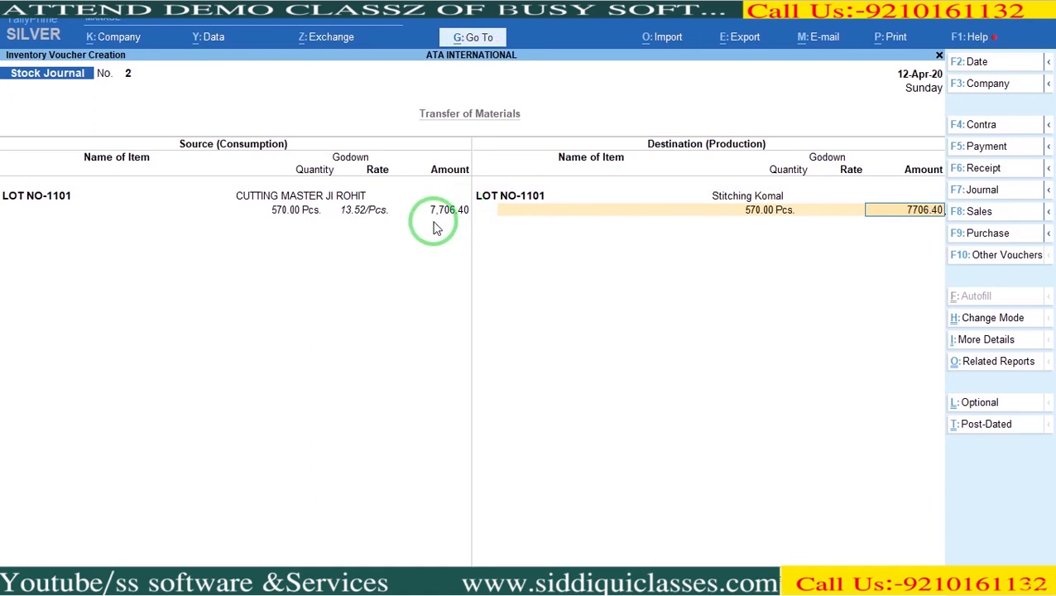
{"action": "key", "text": "Return"}
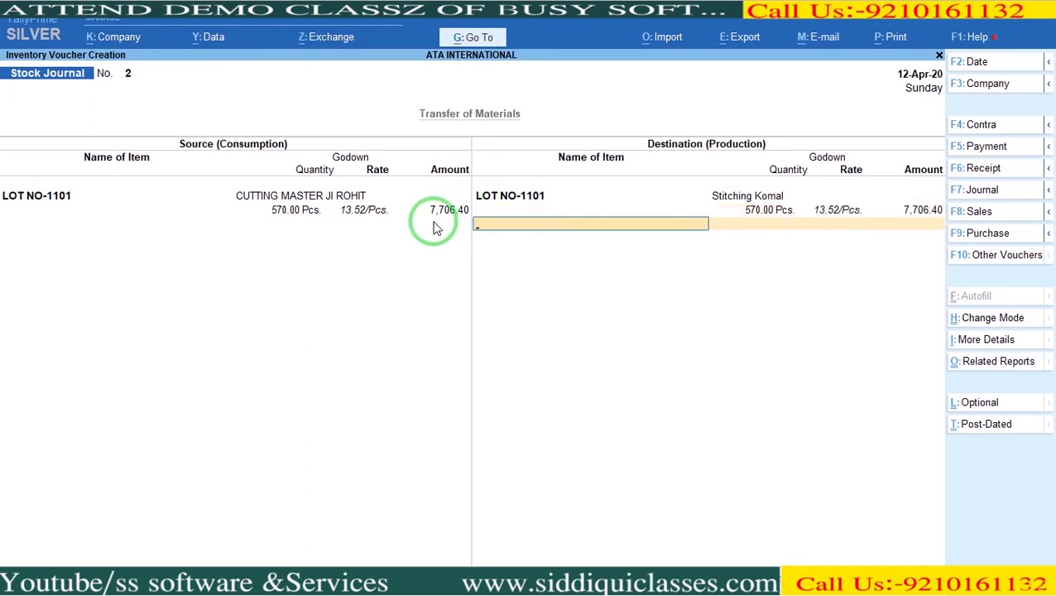
{"action": "key", "text": "ctrl+a"}
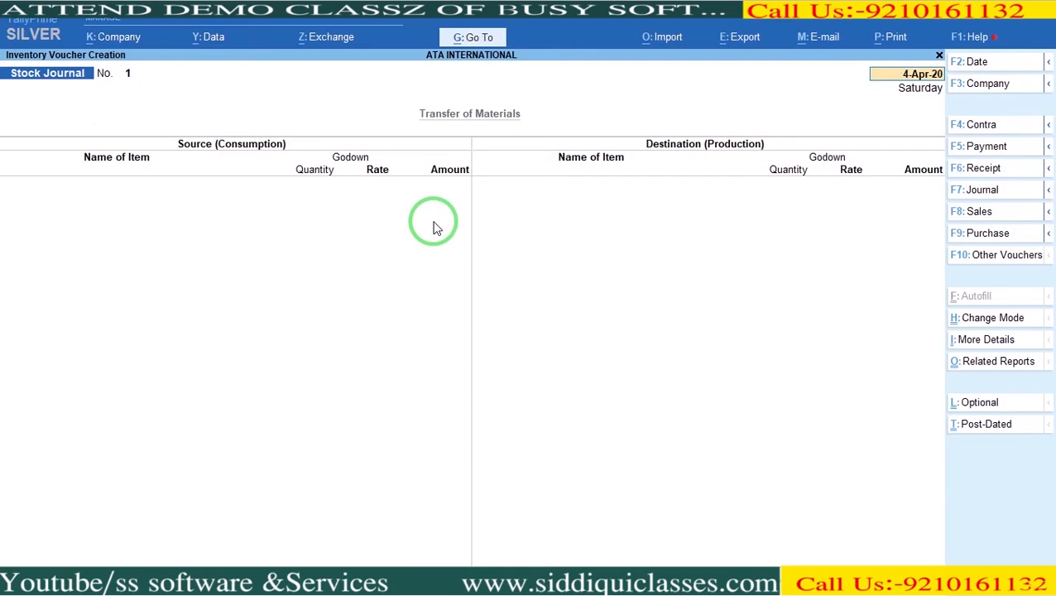
Check the stitching rate in the PDF, and start a journal voucher dated 14-Apr-20 debiting JOB WORK.
{"action": "key", "text": "alt+Tab"}
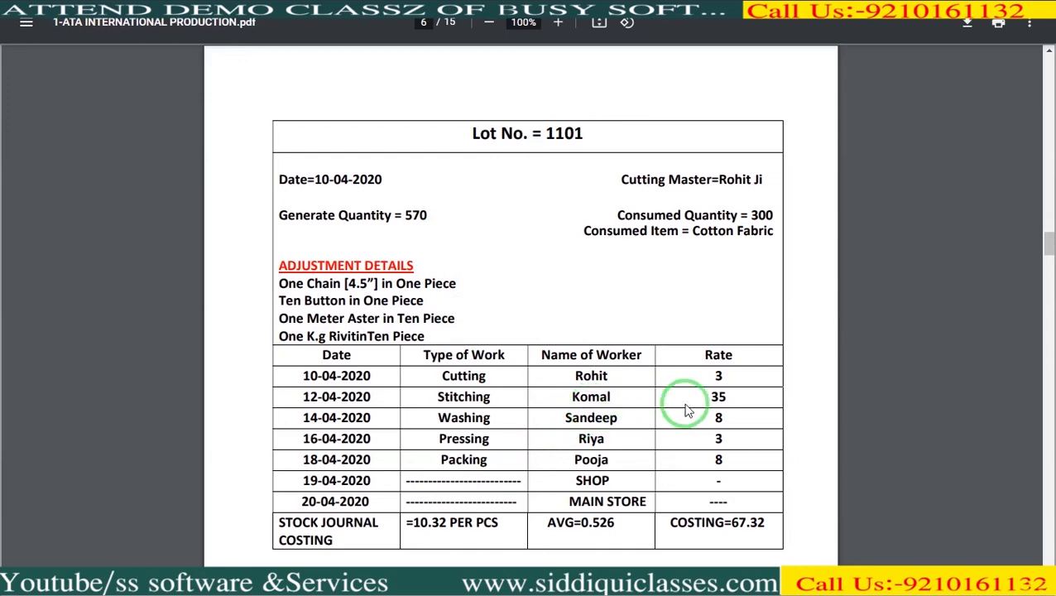
{"action": "key", "text": "alt+Tab"}
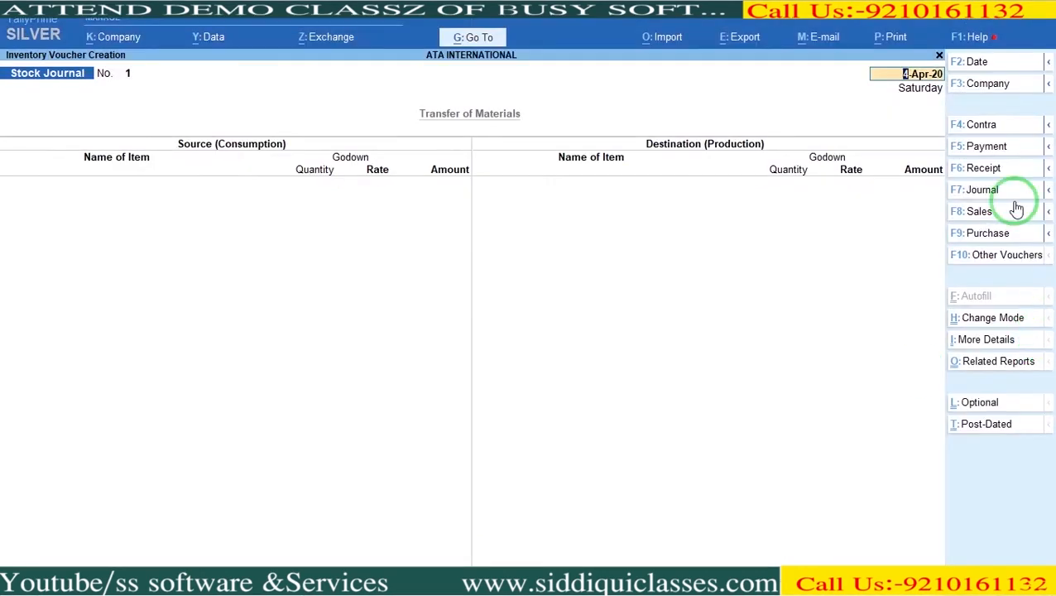
{"action": "left_click", "coordinate": [989, 195]}
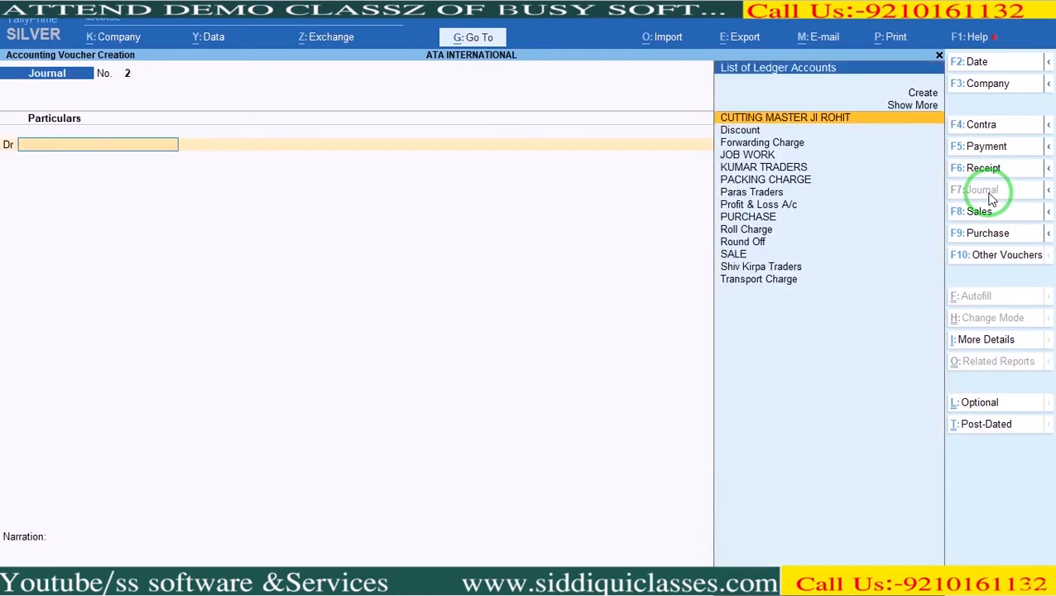
{"action": "type", "text": "Jo"}
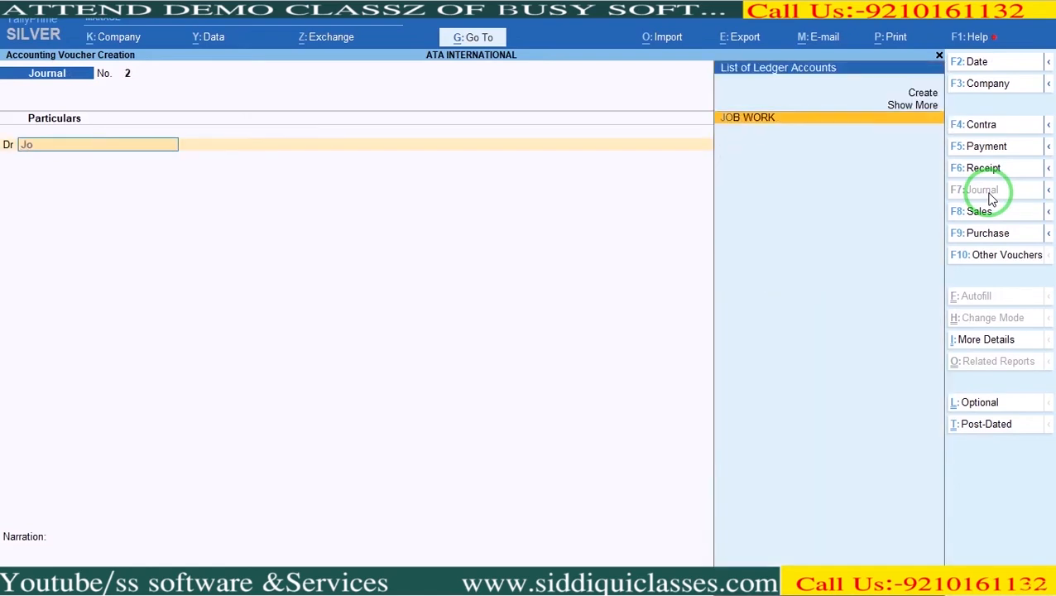
{"action": "key", "text": "Return"}
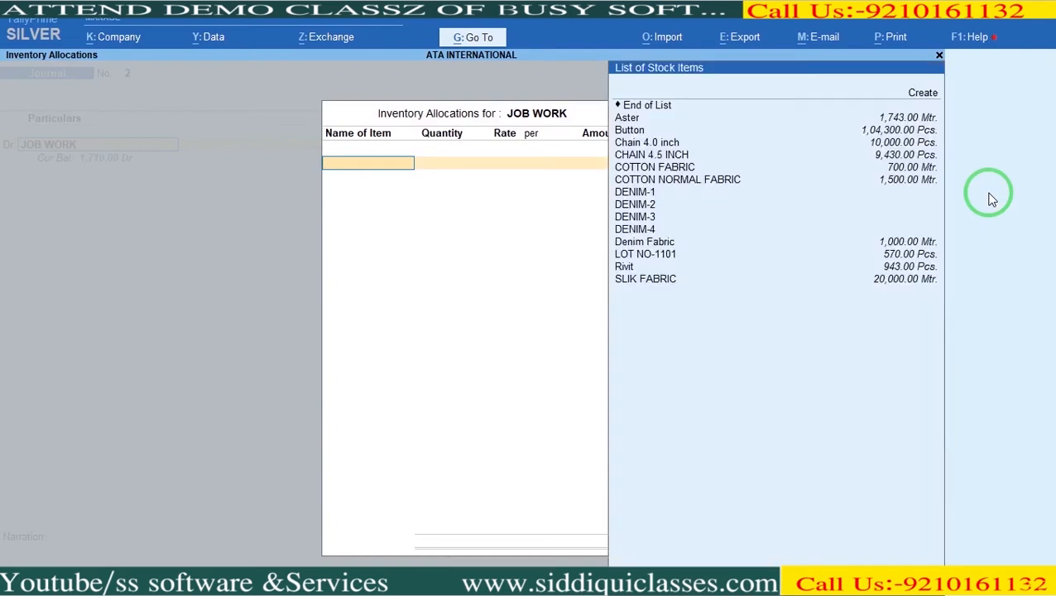
Allocate the job work to LOT NO-1101 in the stitching worker's godown, leaving quantity and rate blank.
{"action": "key", "text": "Down"}
{"action": "key", "text": "Down"}
{"action": "key", "text": "Down"}
{"action": "key", "text": "Down"}
{"action": "key", "text": "Down"}
{"action": "key", "text": "Down"}
{"action": "key", "text": "Down"}
{"action": "key", "text": "Down"}
{"action": "key", "text": "Down"}
{"action": "key", "text": "Down"}
{"action": "key", "text": "Down"}
{"action": "key", "text": "Down"}
{"action": "key", "text": "Down"}
{"action": "key", "text": "Down"}
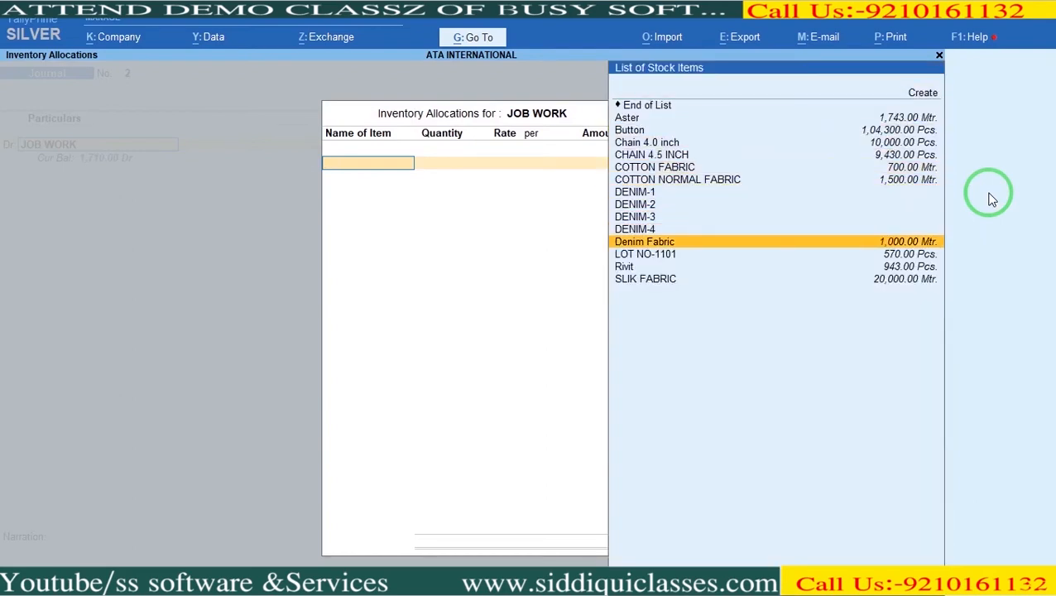
{"action": "key", "text": "Return"}
{"action": "key", "text": "Down"}
{"action": "key", "text": "Down"}
{"action": "key", "text": "Down"}
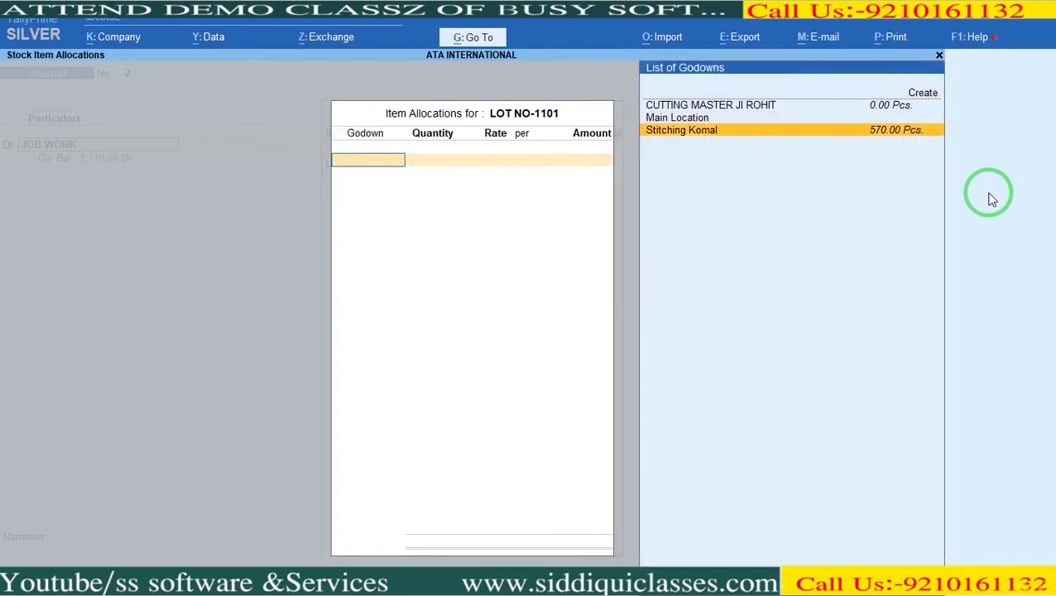
{"action": "key", "text": "Return"}
{"action": "key", "text": "Return"}
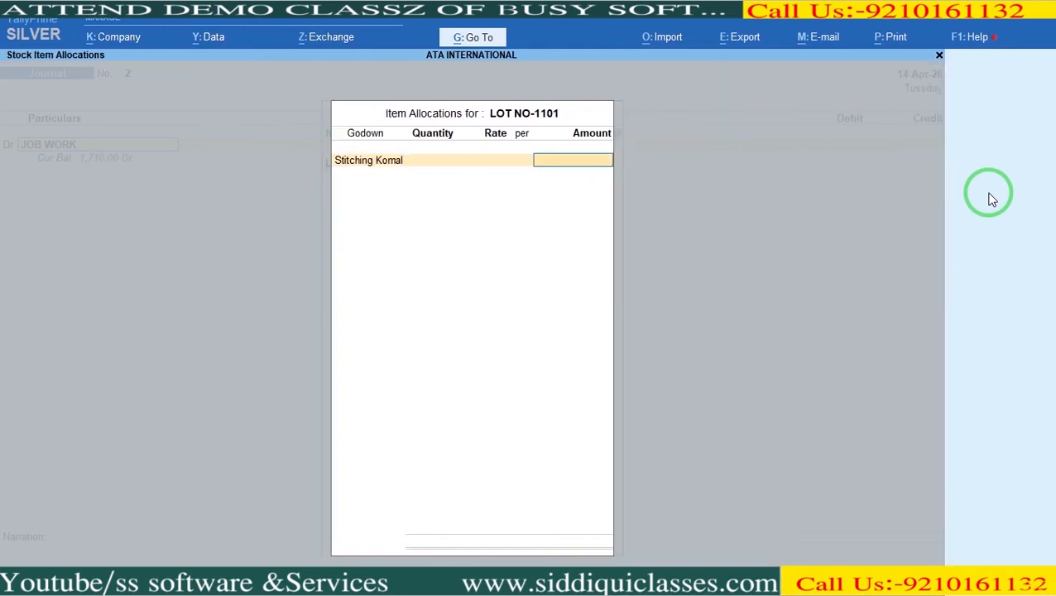
Calculate the stitching cost for the 570 pieces, enter 19,950 as the lot's amount and accept the allocations.
{"action": "key", "text": "ctrl+n"}
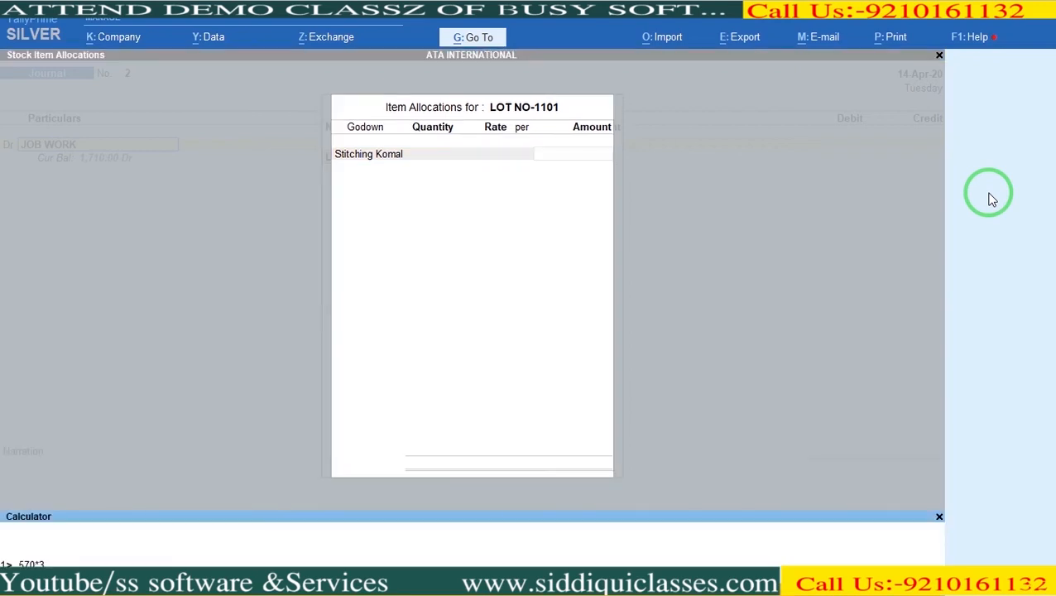
{"action": "key", "text": "Return"}
{"action": "key", "text": "ctrl+n"}
{"action": "key", "text": "ctrl+n"}
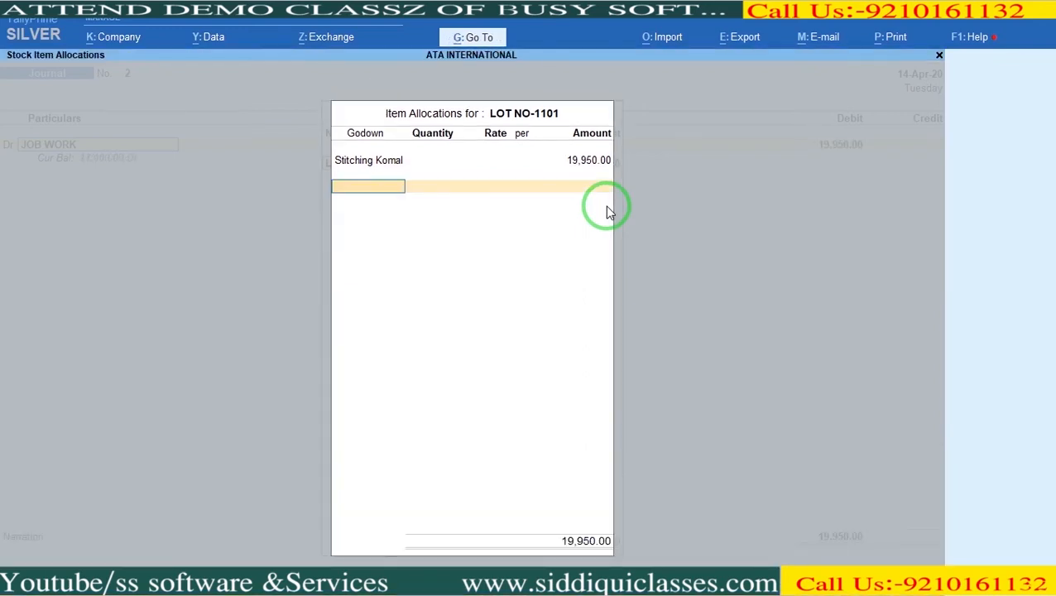
{"action": "key", "text": "ctrl+a"}
{"action": "key", "text": "ctrl+a"}
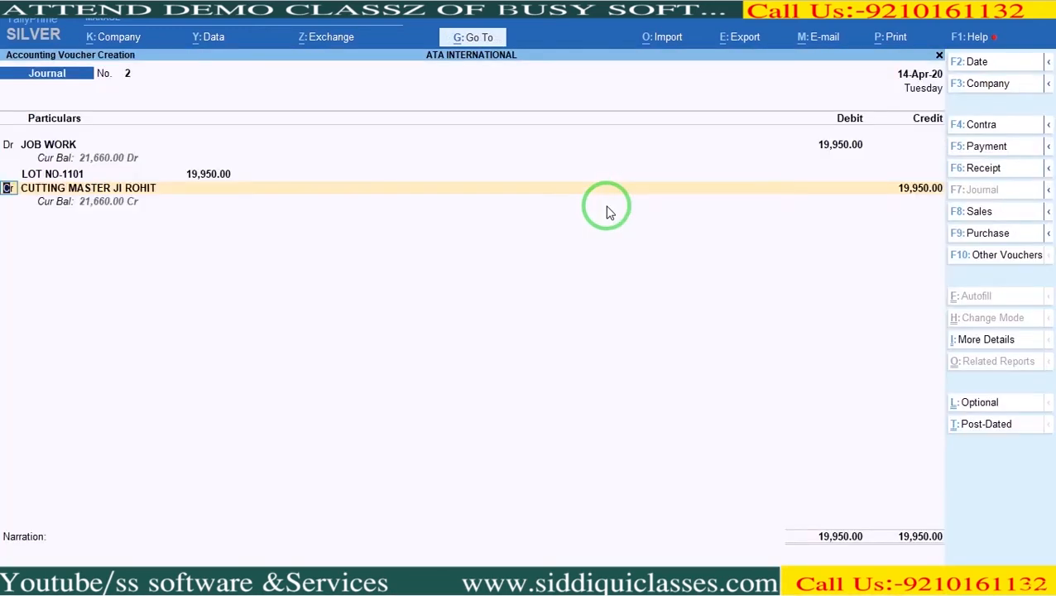
Create a Sundry Creditors ledger for the stitching worker, credit it with 19,950 and save the journal voucher.
{"action": "key", "text": "Return"}
{"action": "key", "text": "alt+c"}
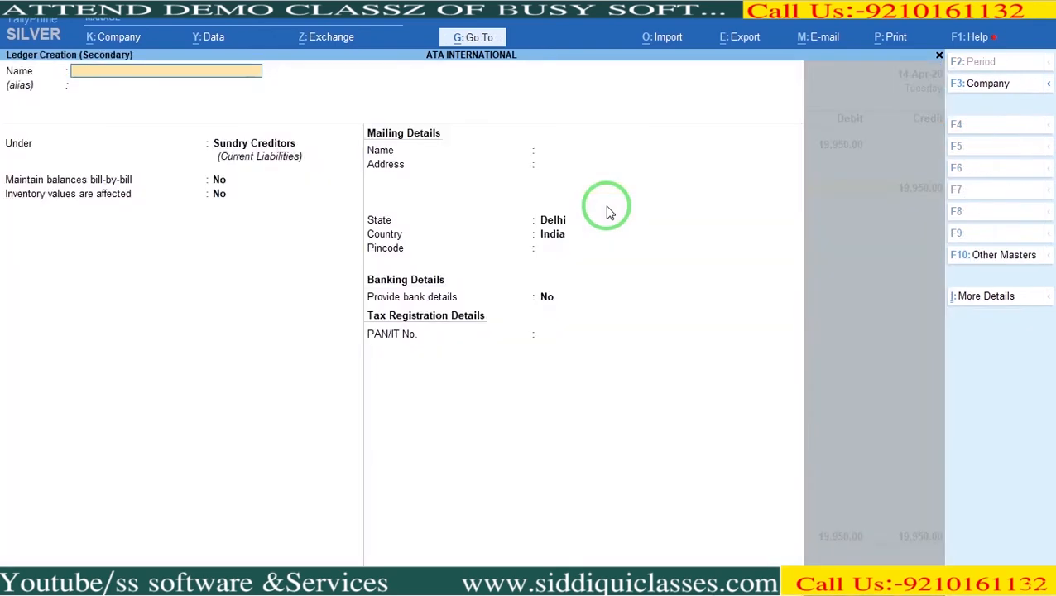
{"action": "type", "text": "KOMAL"}
{"action": "key", "text": "Return"}
{"action": "key", "text": "Return"}
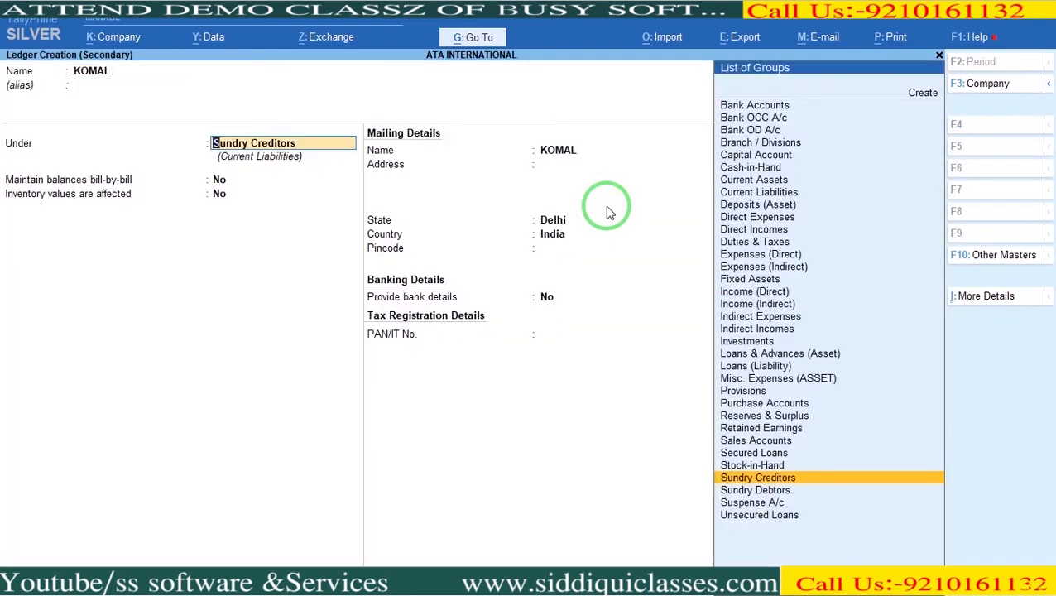
{"action": "key", "text": "ctrl+a"}
{"action": "key", "text": "Return"}
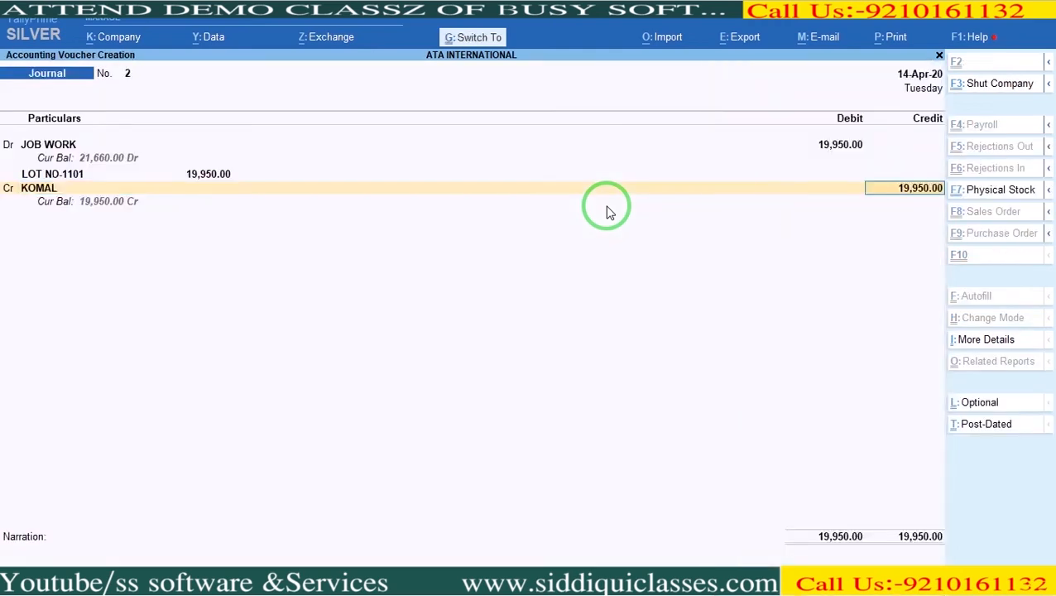
{"action": "key", "text": "ctrl+a"}
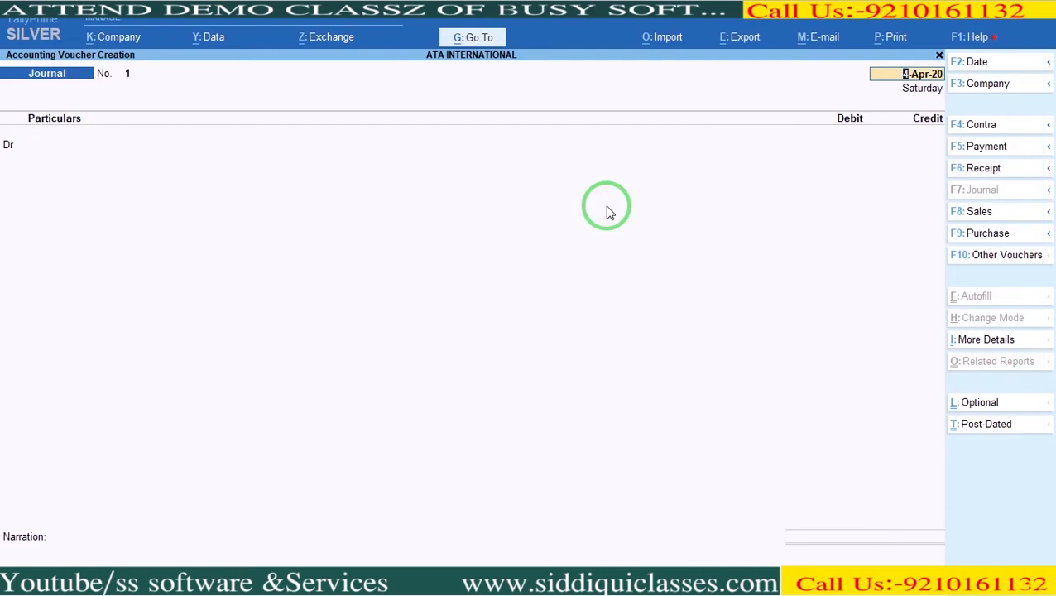
Start a stock journal voucher dated 14-Apr-20 for the transfer to washing, checking the PDF.
{"action": "left_click", "coordinate": [1007, 249]}
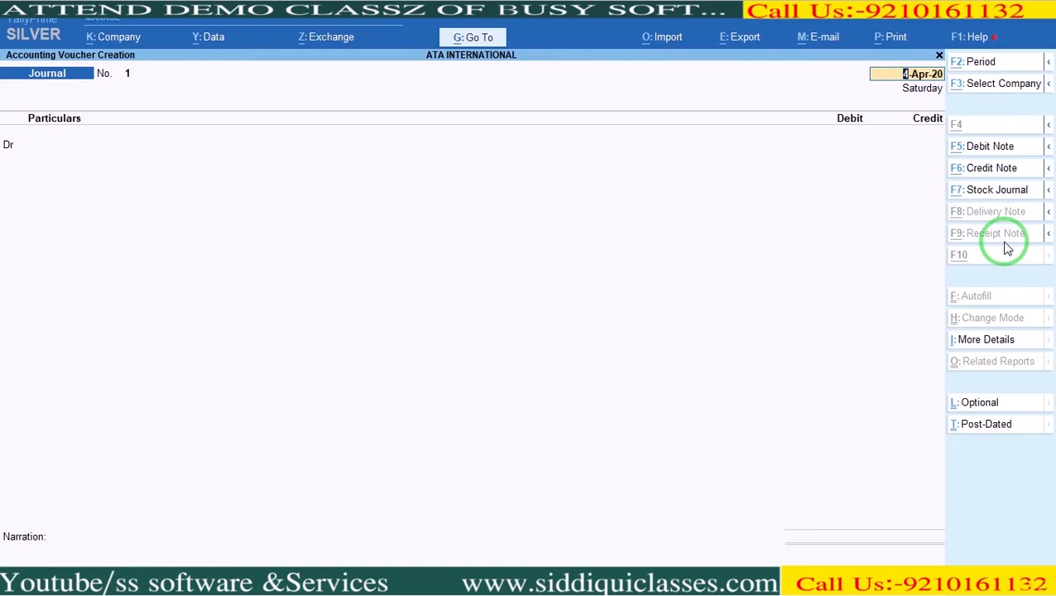
{"action": "key", "text": "alt+F7"}
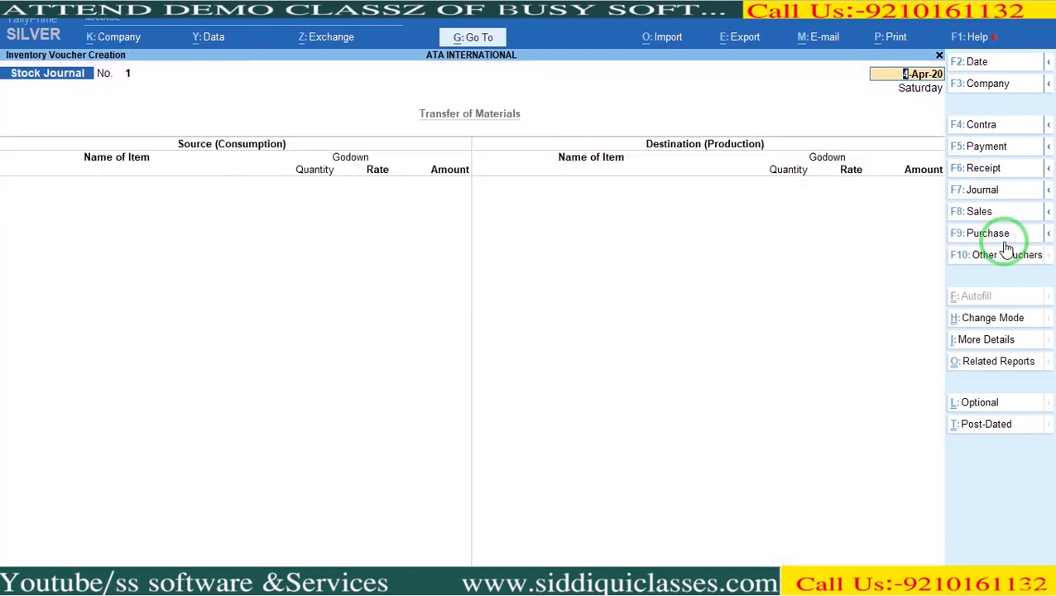
{"action": "key", "text": "alt+Tab"}
{"action": "key", "text": "alt+Tab"}
{"action": "key", "text": "F2"}
{"action": "type", "text": "14-4"}
{"action": "key", "text": "Return"}
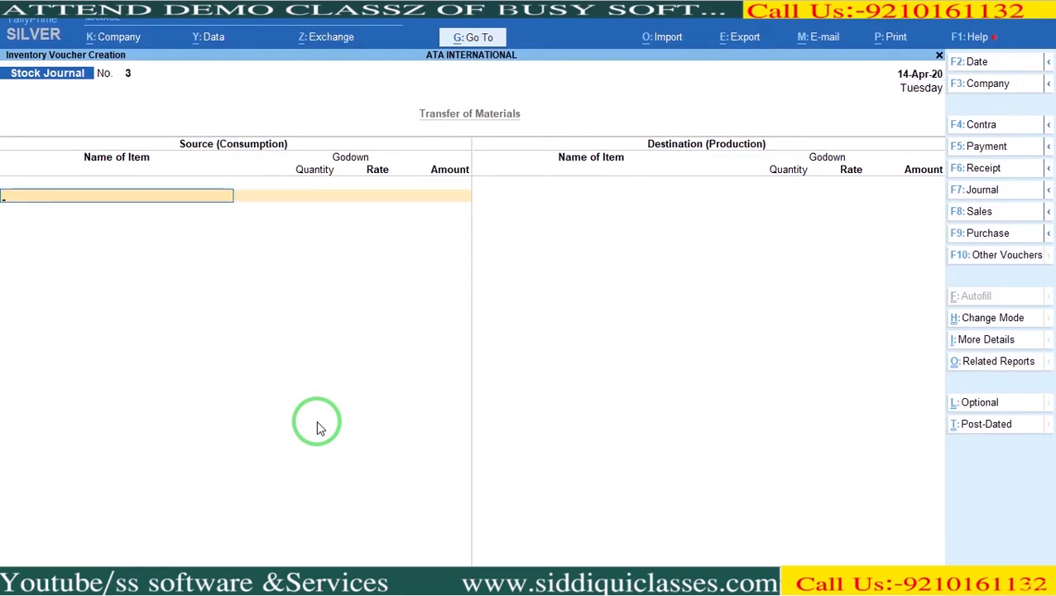
Enter LOT NO-1101 from the stitching worker's godown as the source with 570 Pcs., accepting the proposed rate and amount.
{"action": "type", "text": "LO"}
{"action": "key", "text": "Return"}
{"action": "key", "text": "Down"}
{"action": "key", "text": "Down"}
{"action": "key", "text": "Down"}
{"action": "key", "text": "Return"}
{"action": "type", "text": "570"}
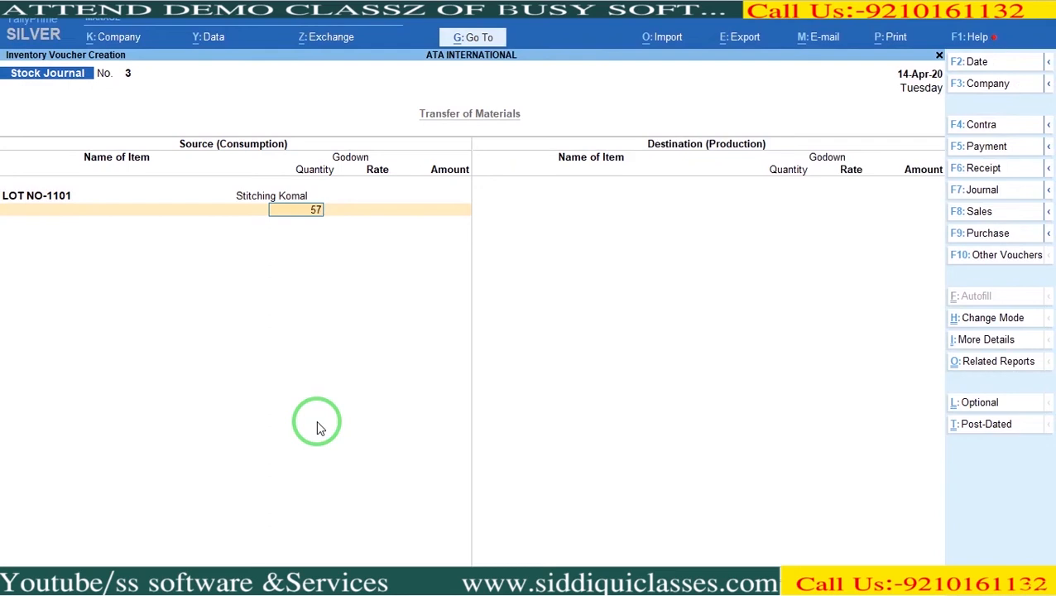
{"action": "key", "text": "Return"}
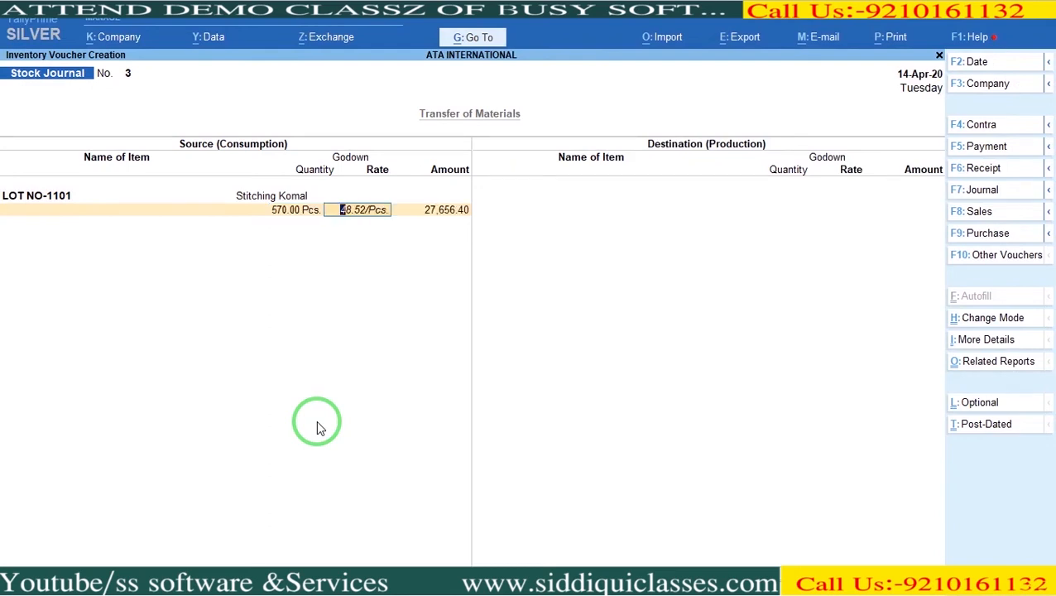
{"action": "key", "text": "Return"}
{"action": "key", "text": "Return"}
{"action": "key", "text": "Return"}
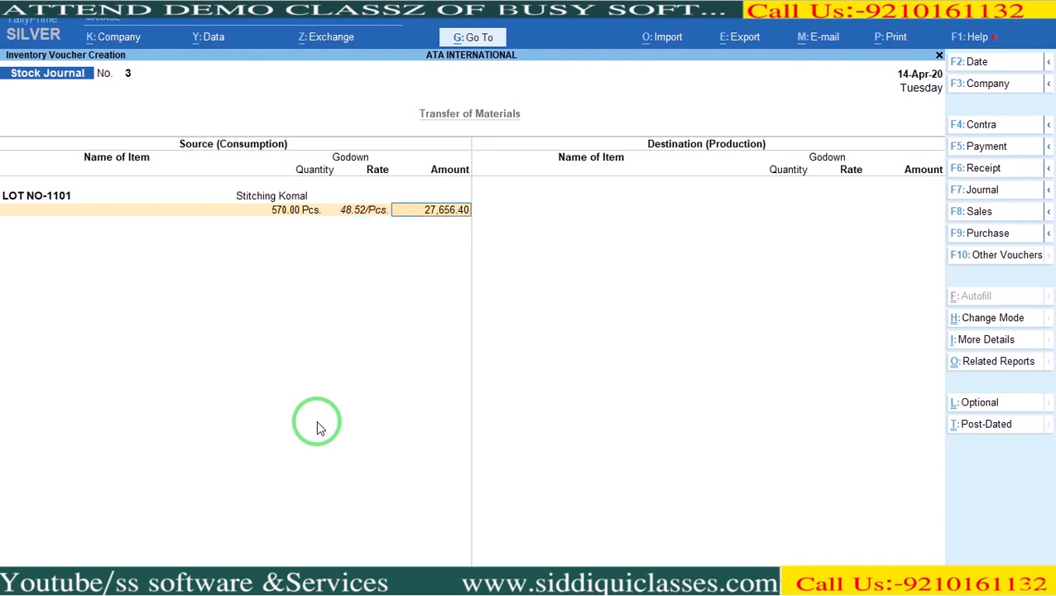
Choose LOT NO-1101 as the destination item and create a primary godown for the washing worker to receive it.
{"action": "type", "text": "LO"}
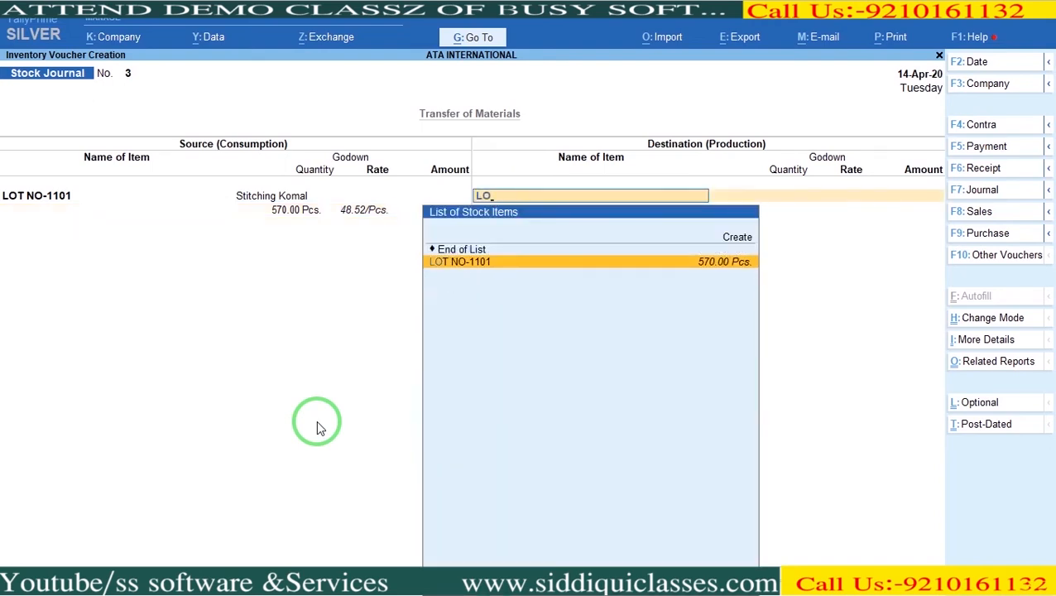
{"action": "key", "text": "Return"}
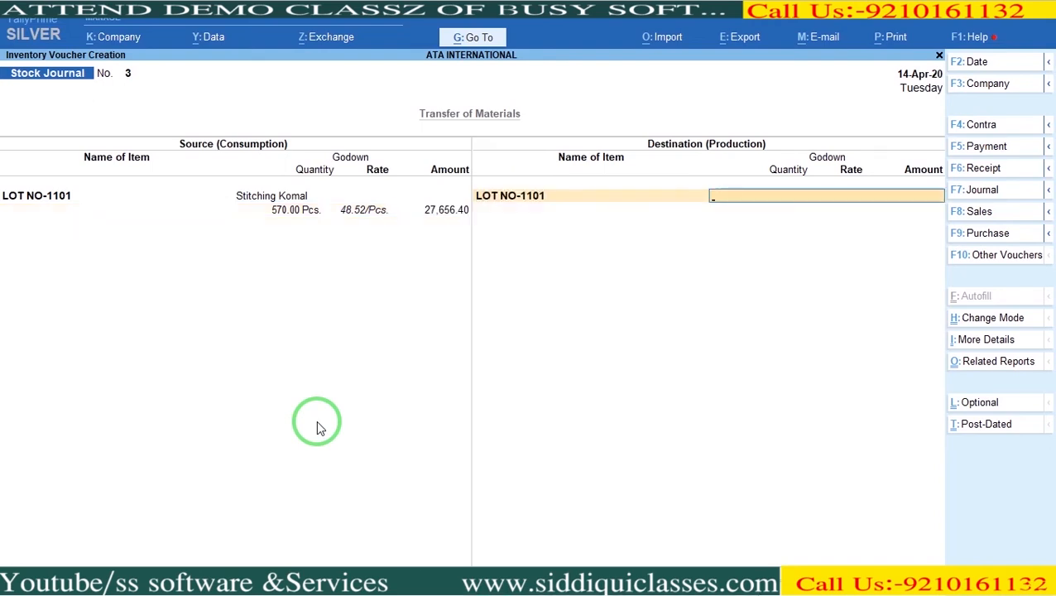
{"action": "key", "text": "alt+c"}
{"action": "type", "text": "WASHING"}
{"action": "type", "text": "SA"}
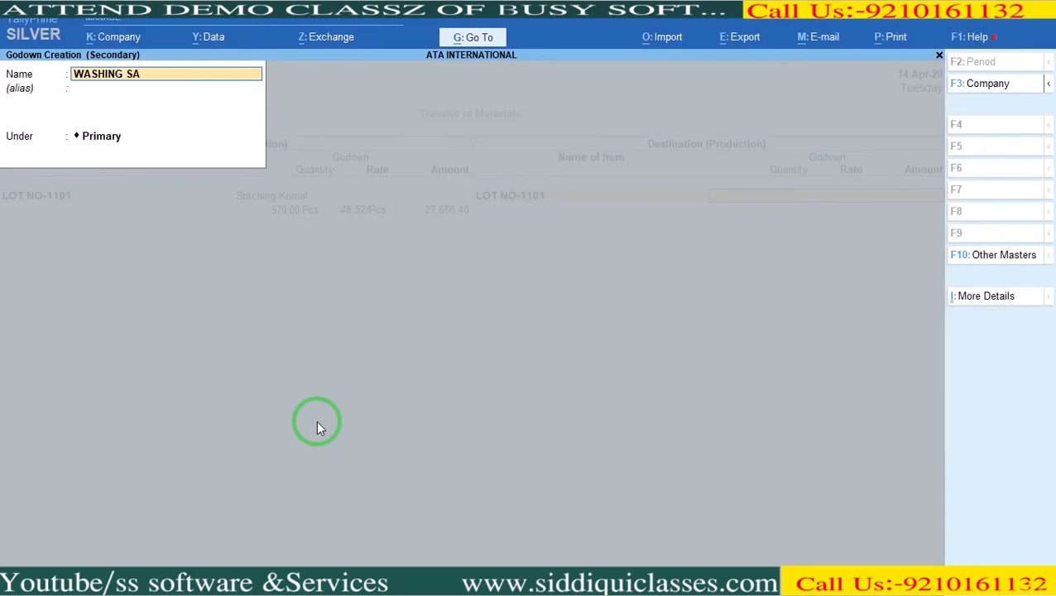
{"action": "type", "text": "NDEEP"}
{"action": "key", "text": "Return"}
{"action": "key", "text": "Return"}
{"action": "key", "text": "Return"}
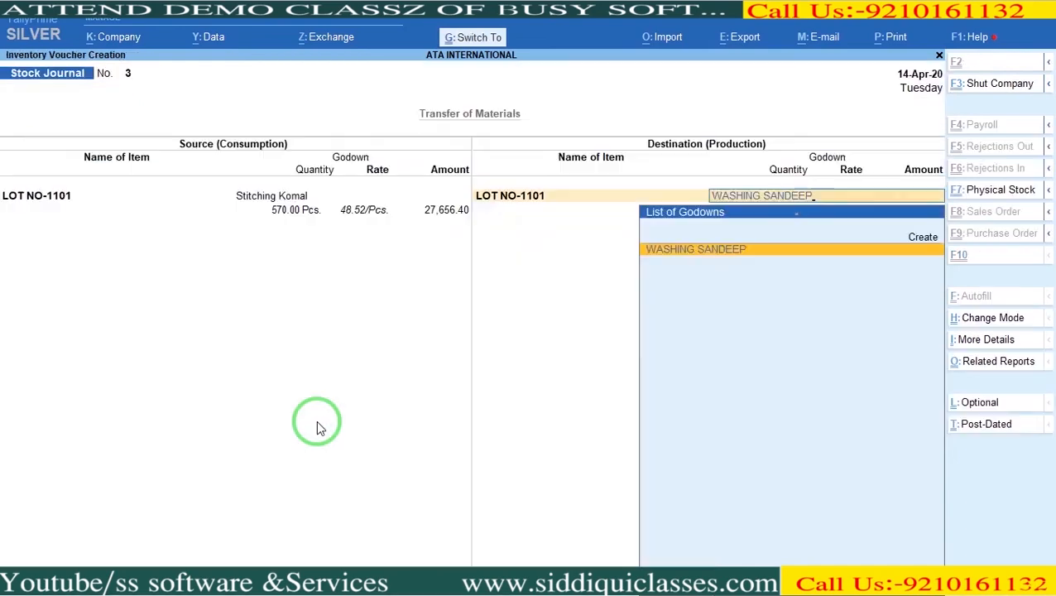
{"action": "key", "text": "Return"}
Set the destination lot to 570 Pcs. with an amount of 27,656.40 and save the stock journal.
{"action": "type", "text": "570"}
{"action": "key", "text": "Return"}
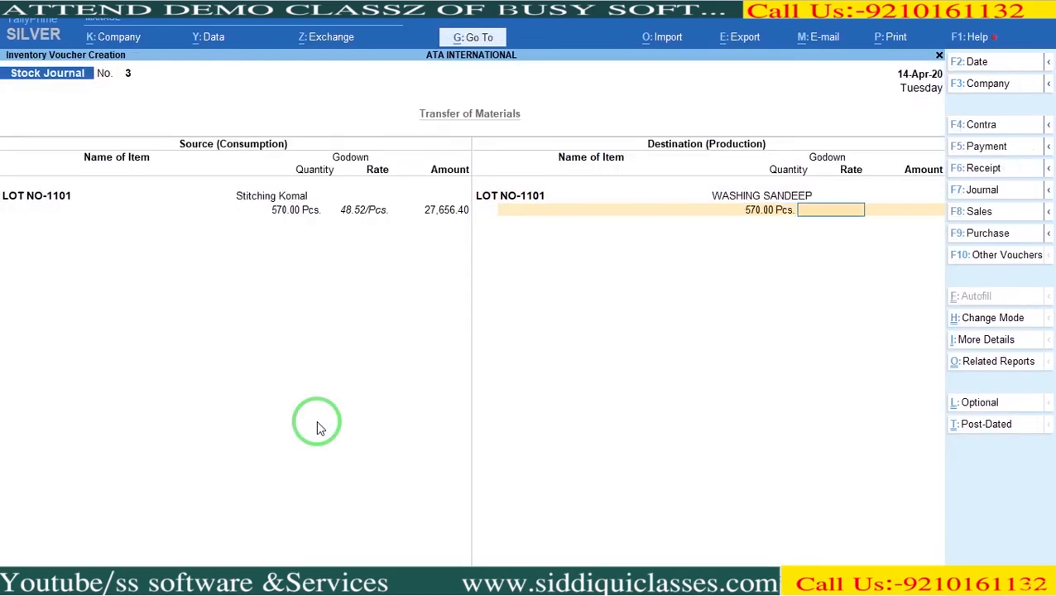
{"action": "key", "text": "Return"}
{"action": "type", "text": "27,656"}
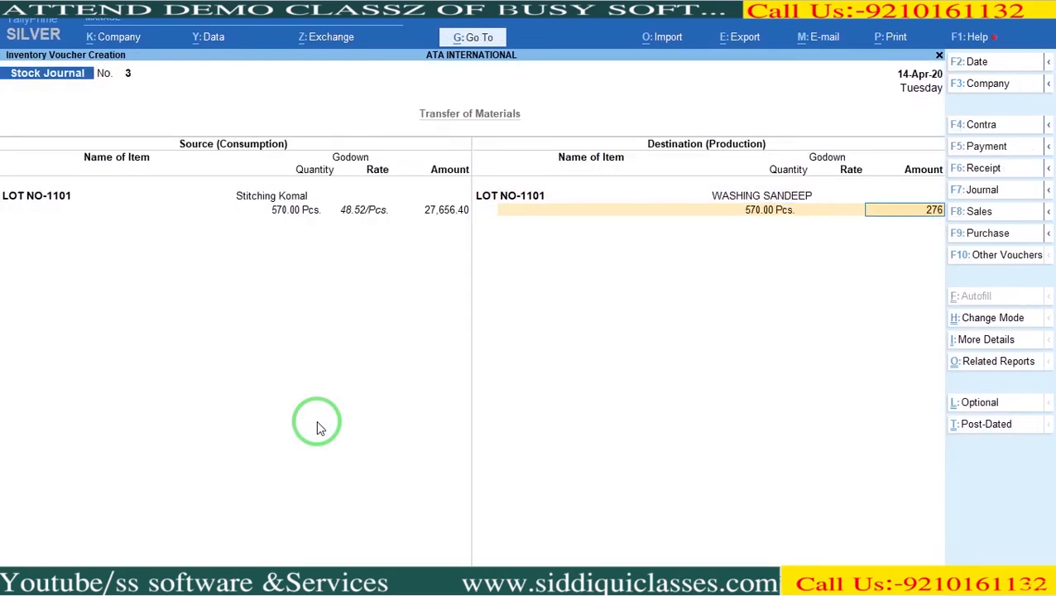
{"action": "type", "text": ".40"}
{"action": "key", "text": "Return"}
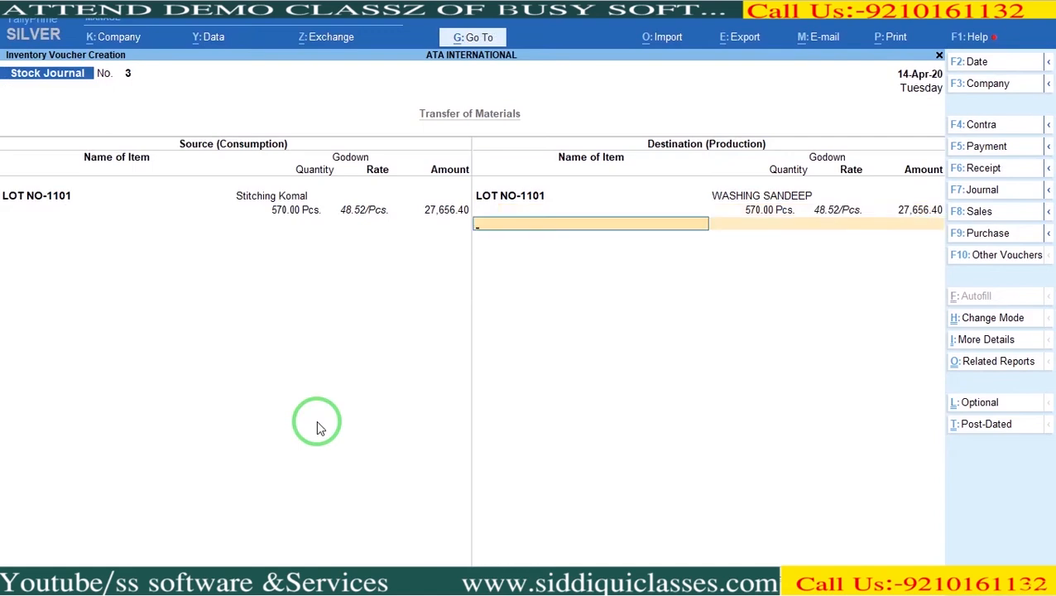
{"action": "key", "text": "ctrl+a"}
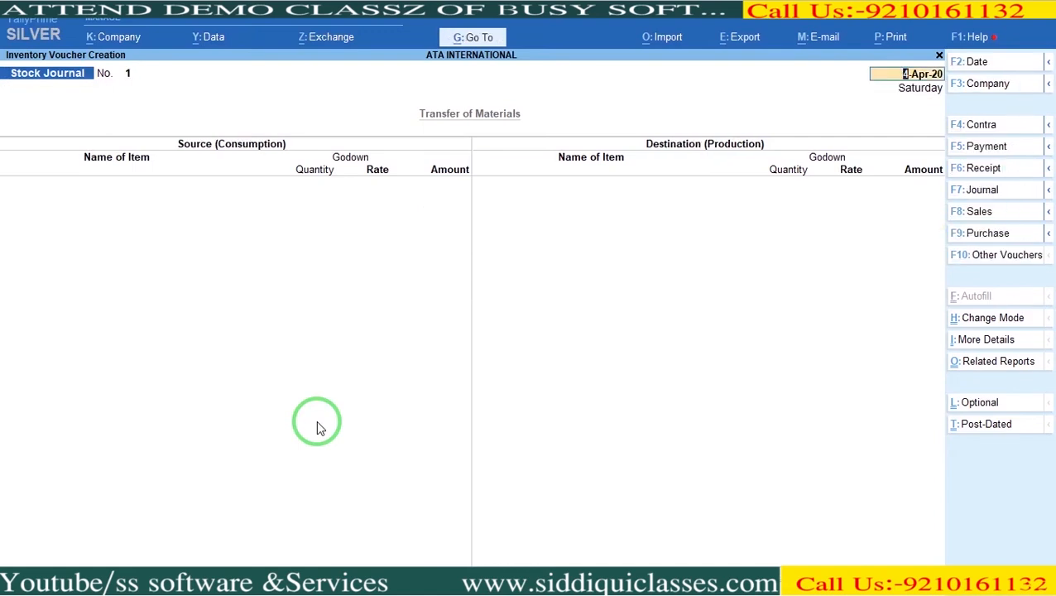
Check the washing date and rate in the PDF, and start a journal voucher dated 14-Apr-20 debiting JOB WORK.
{"action": "key", "text": "alt+Tab"}
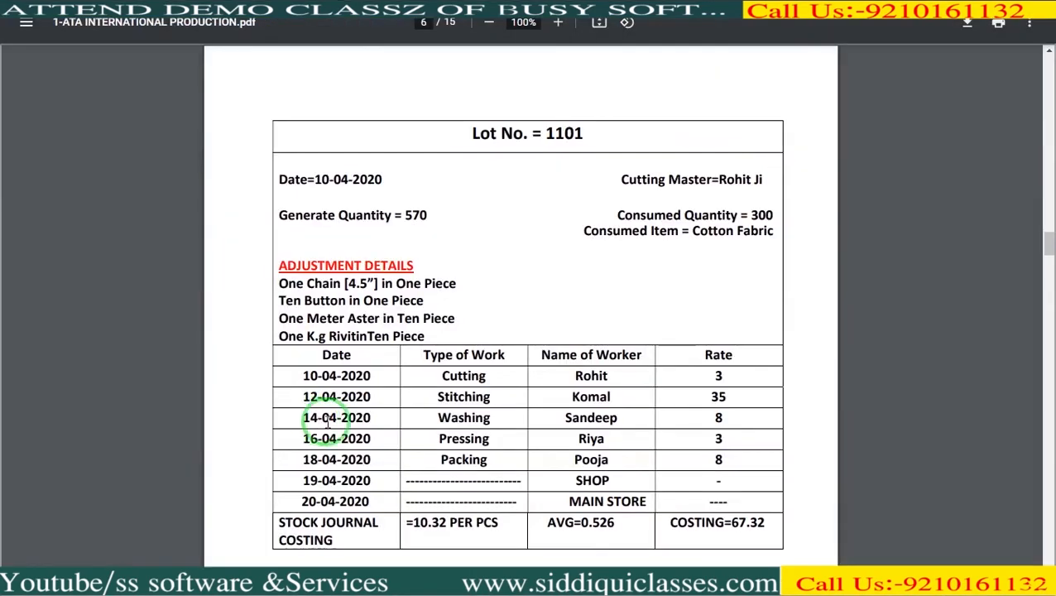
{"action": "key", "text": "alt+Tab"}
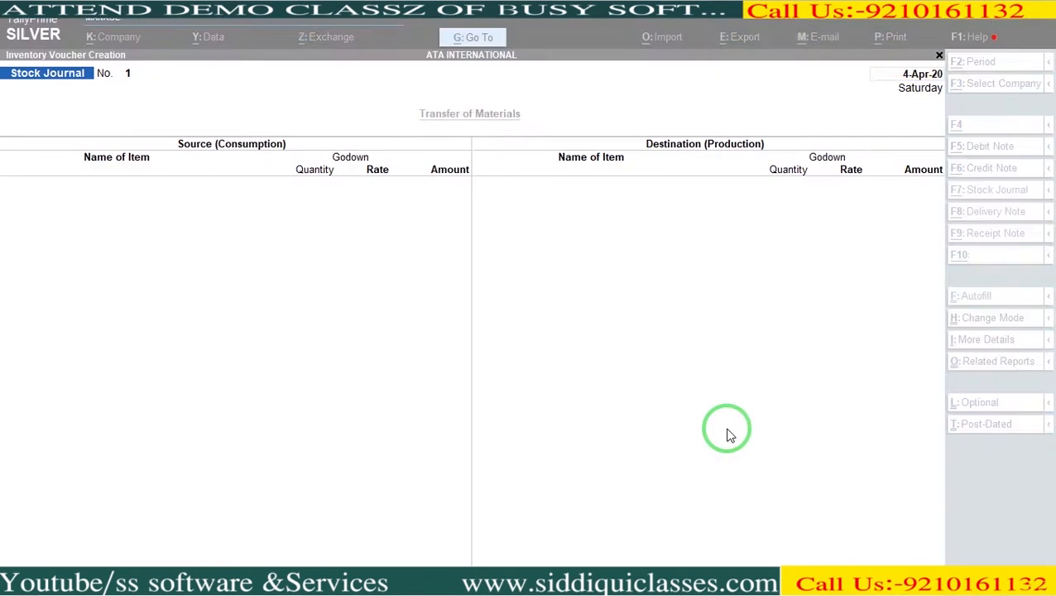
{"action": "left_click", "coordinate": [982, 190]}
{"action": "key", "text": "alt+Tab"}
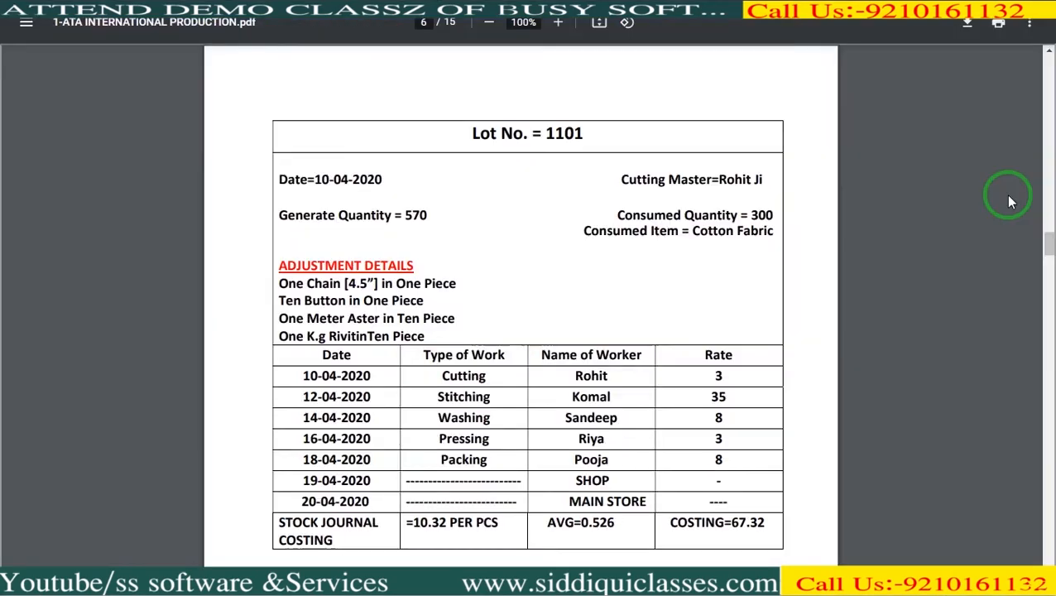
{"action": "key", "text": "alt+Tab"}
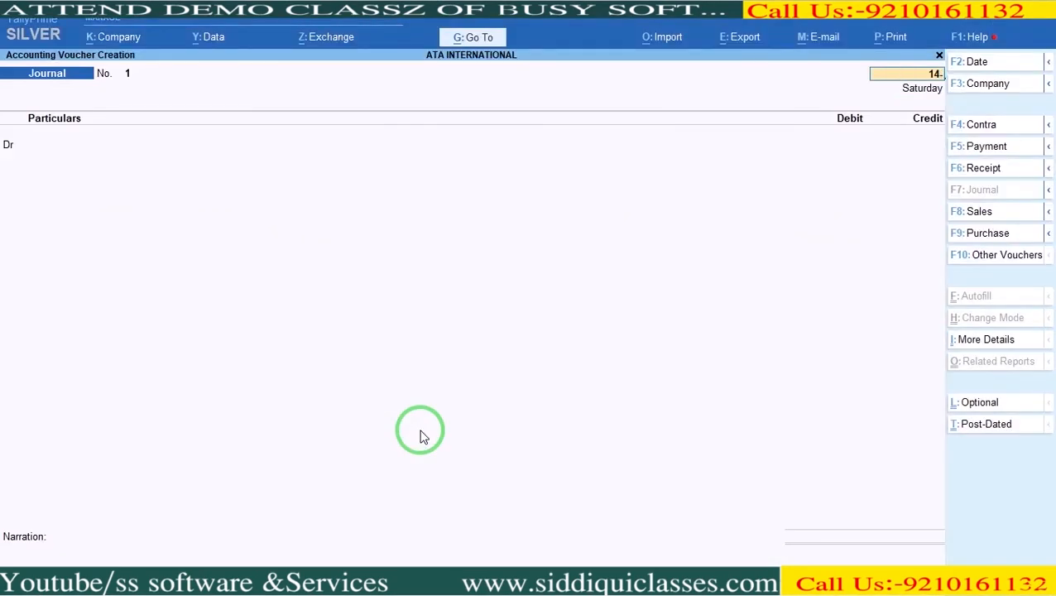
{"action": "key", "text": "Return"}
{"action": "type", "text": "j"}
{"action": "key", "text": "Return"}
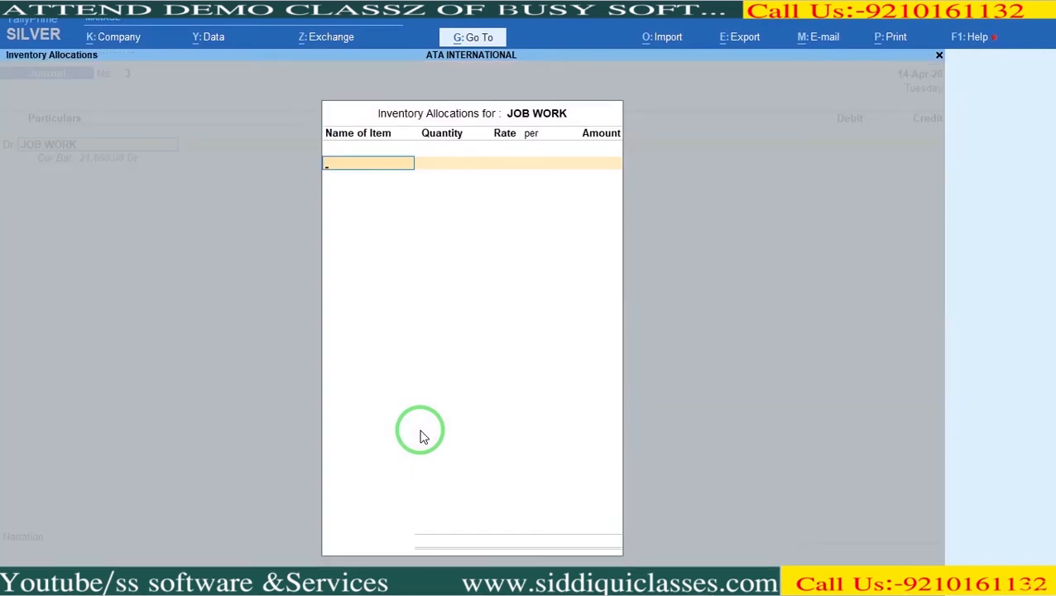
Allocate the job work to LOT NO-1101 in the washing worker's godown, leaving quantity and rate blank.
{"action": "type", "text": "lo"}
{"action": "key", "text": "Return"}
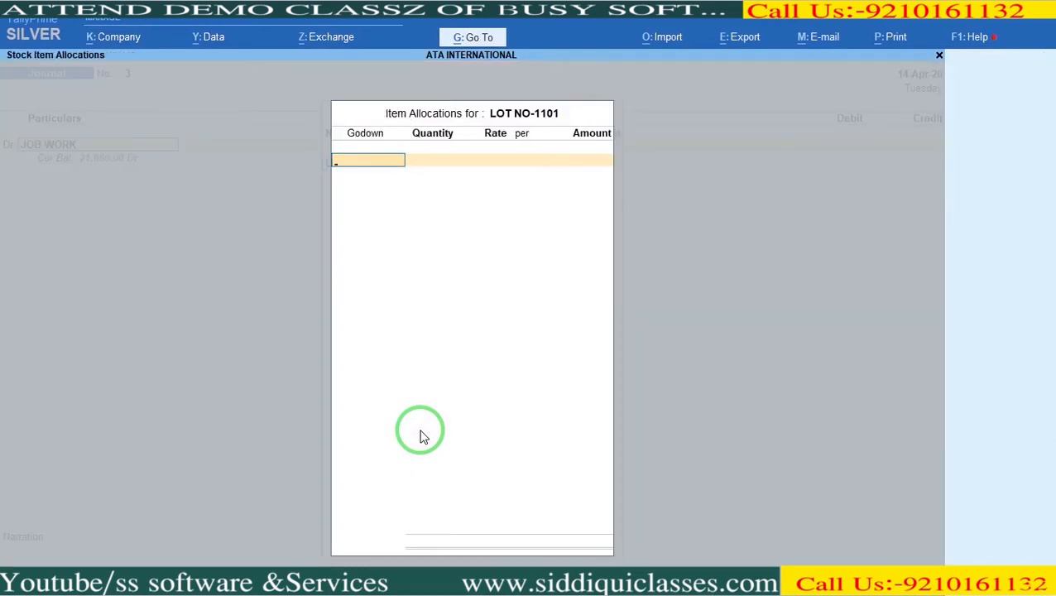
{"action": "key", "text": "Down"}
{"action": "key", "text": "Down"}
{"action": "key", "text": "Down"}
{"action": "key", "text": "Down"}
{"action": "key", "text": "Return"}
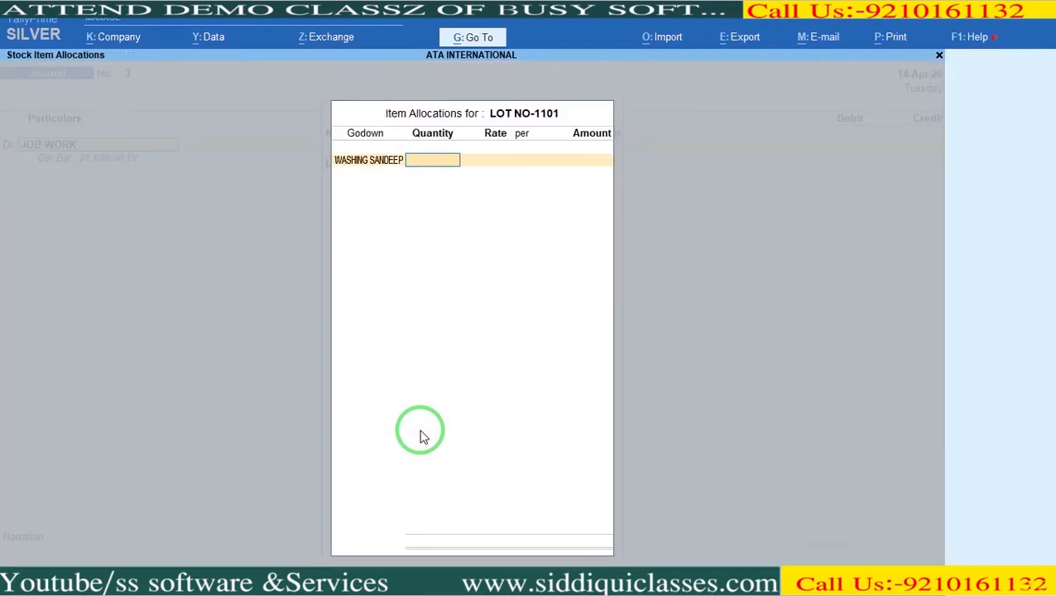
{"action": "key", "text": "Return"}
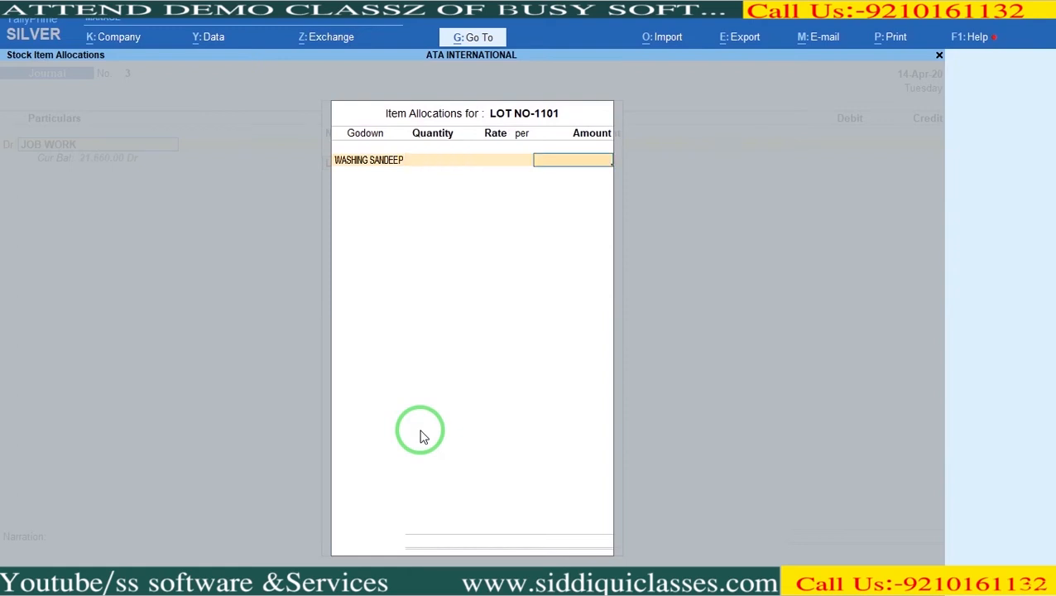
Calculate the washing cost as 8*570, enter 4,560 as the lot's amount and accept the allocations.
{"action": "key", "text": "ctrl+n"}
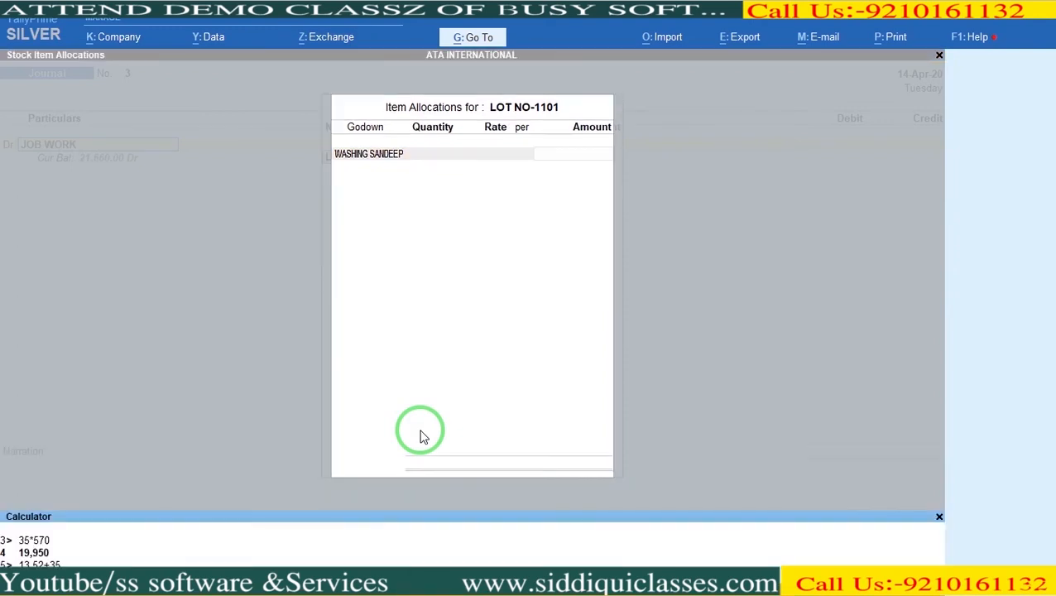
{"action": "key", "text": "Return"}
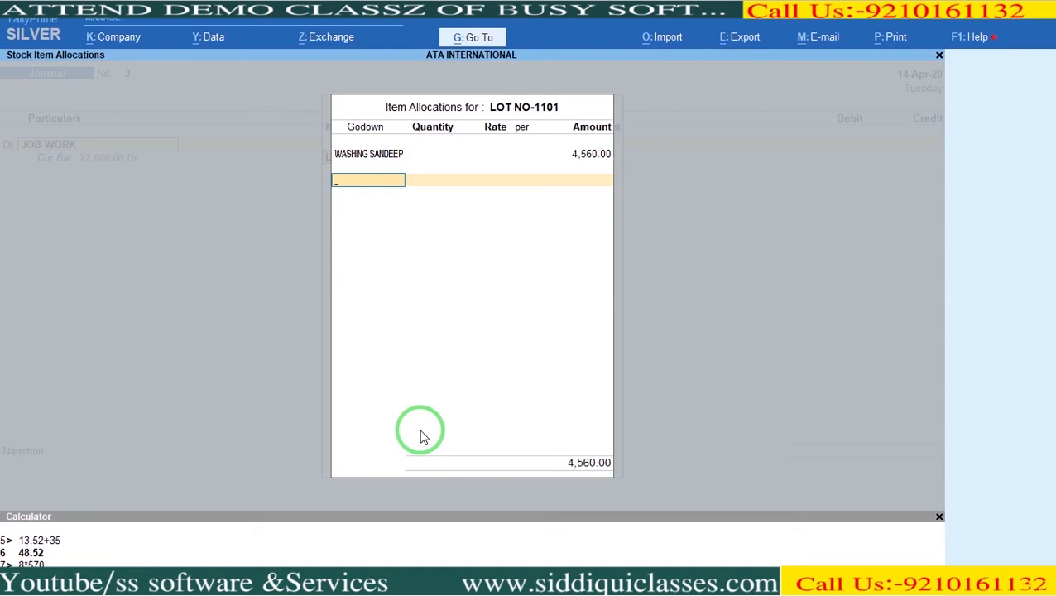
{"action": "key", "text": "Escape"}
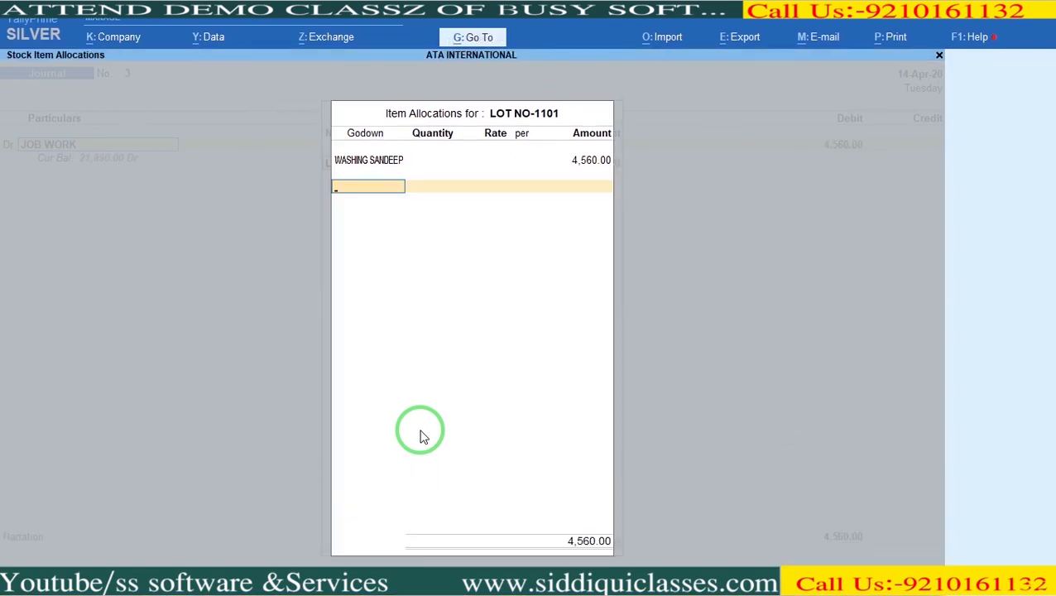
{"action": "key", "text": "Return"}
{"action": "key", "text": "Return"}
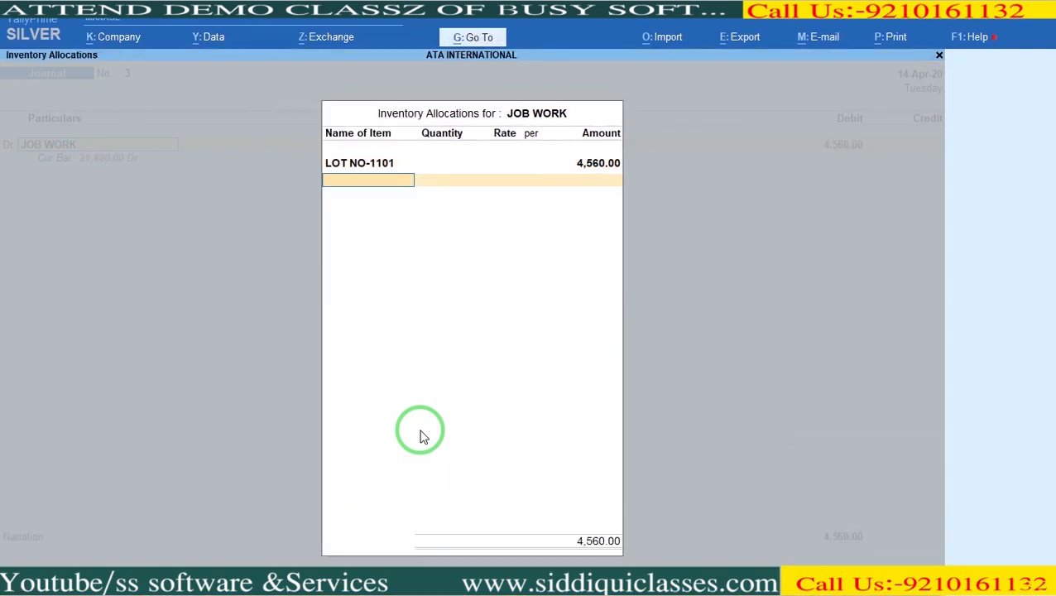
{"action": "key", "text": "Return"}
{"action": "key", "text": "Return"}
Create a Sundry Creditors ledger for the washing worker, credit it with 4,560 and save the journal voucher.
{"action": "key", "text": "alt+c"}
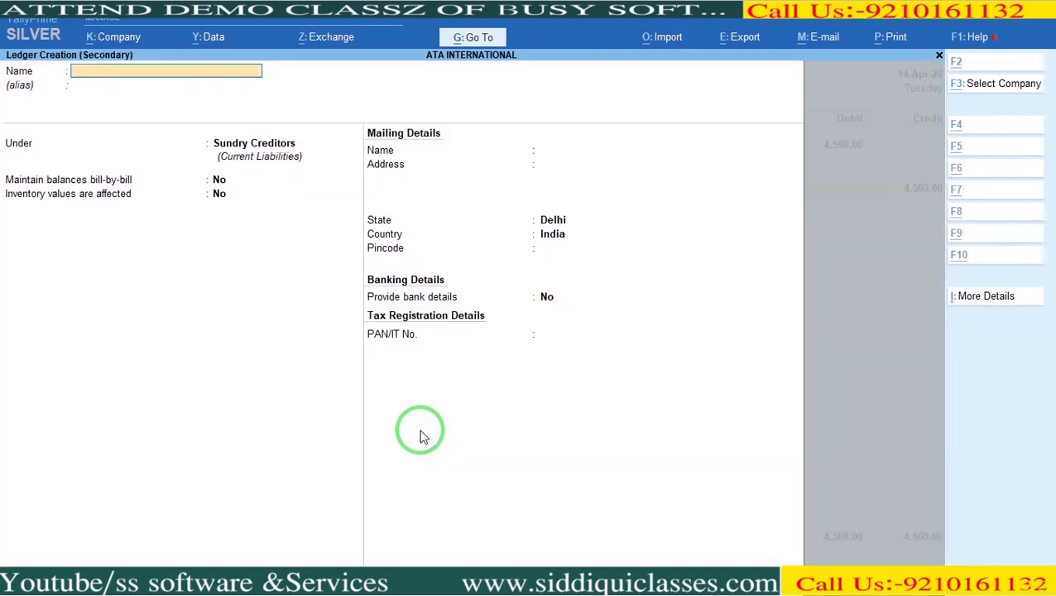
{"action": "type", "text": "WASHING SANDEEP"}
{"action": "key", "text": "Return"}
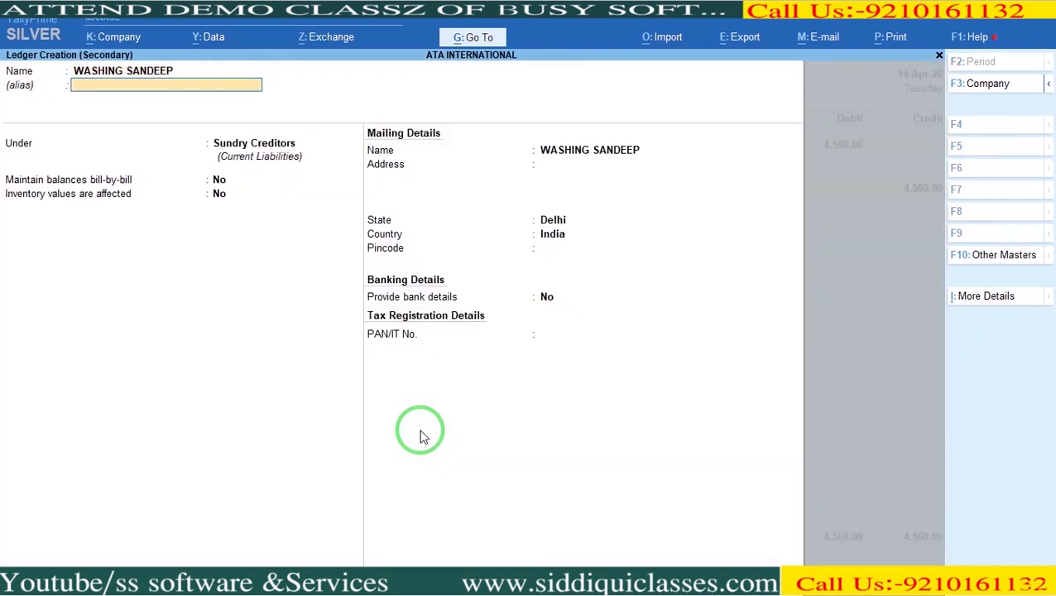
{"action": "key", "text": "Return"}
{"action": "key", "text": "ctrl+a"}
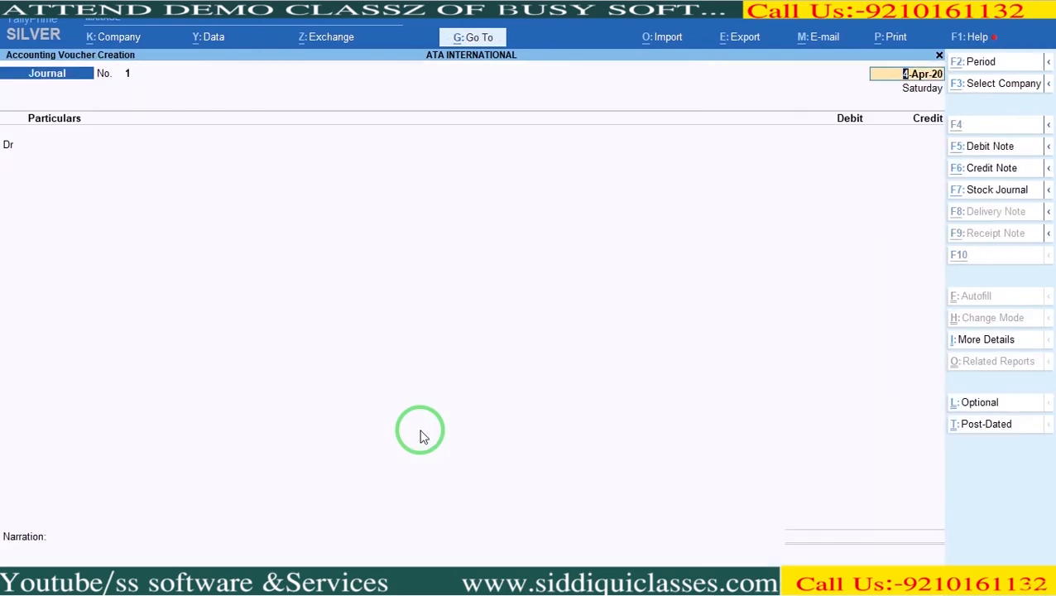
Check the pressing date in the PDF, and start a stock journal dated 16-Apr-20 with LOT NO-1101 as the source item.
{"action": "key", "text": "alt+Tab"}
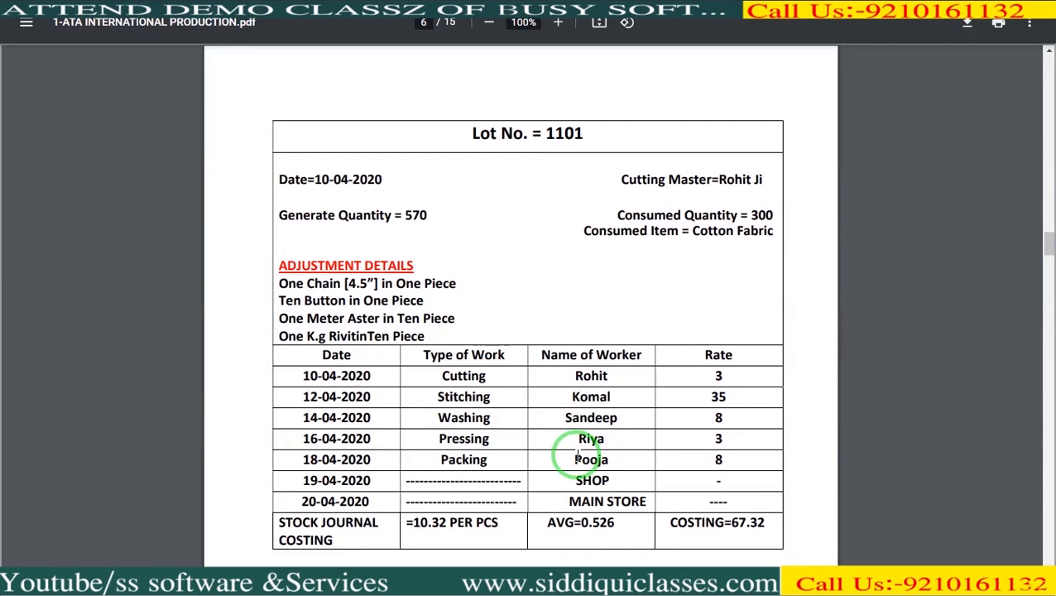
{"action": "key", "text": "alt+Tab"}
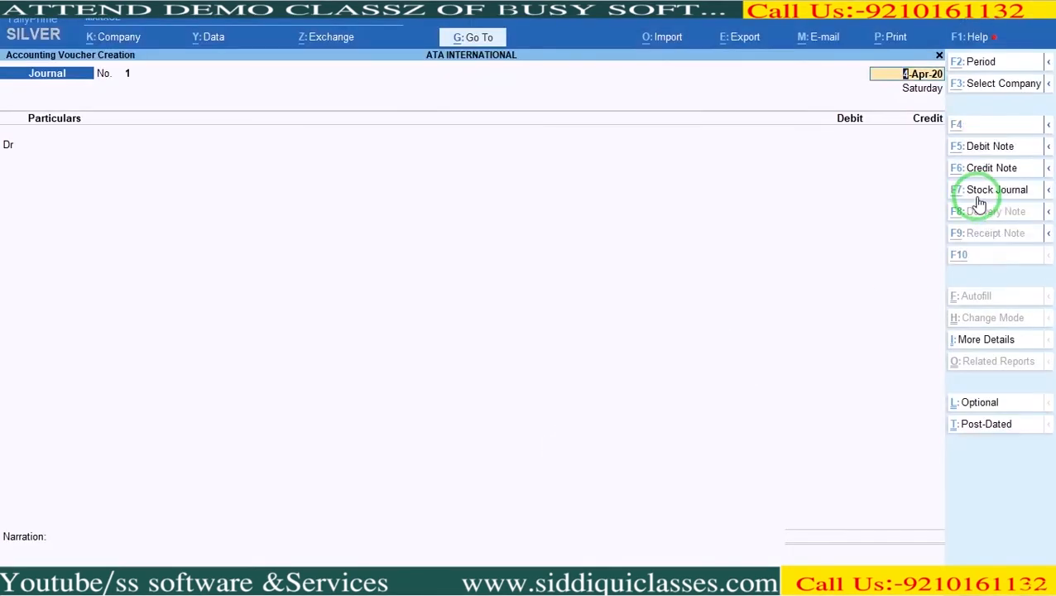
{"action": "left_click", "coordinate": [979, 198]}
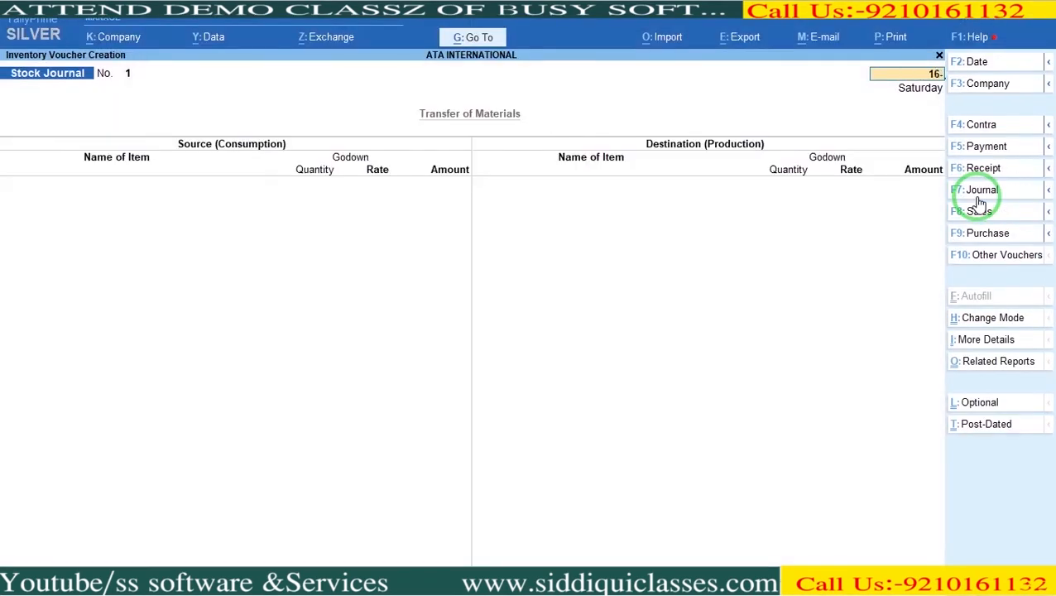
{"action": "type", "text": "LOT NO-1101"}
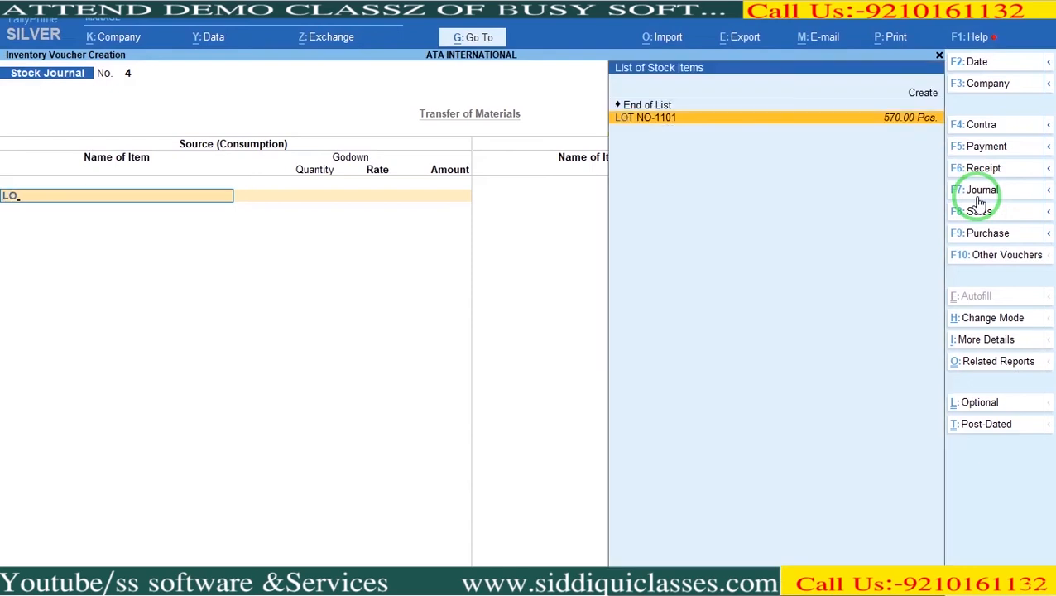
{"action": "key", "text": "Return"}
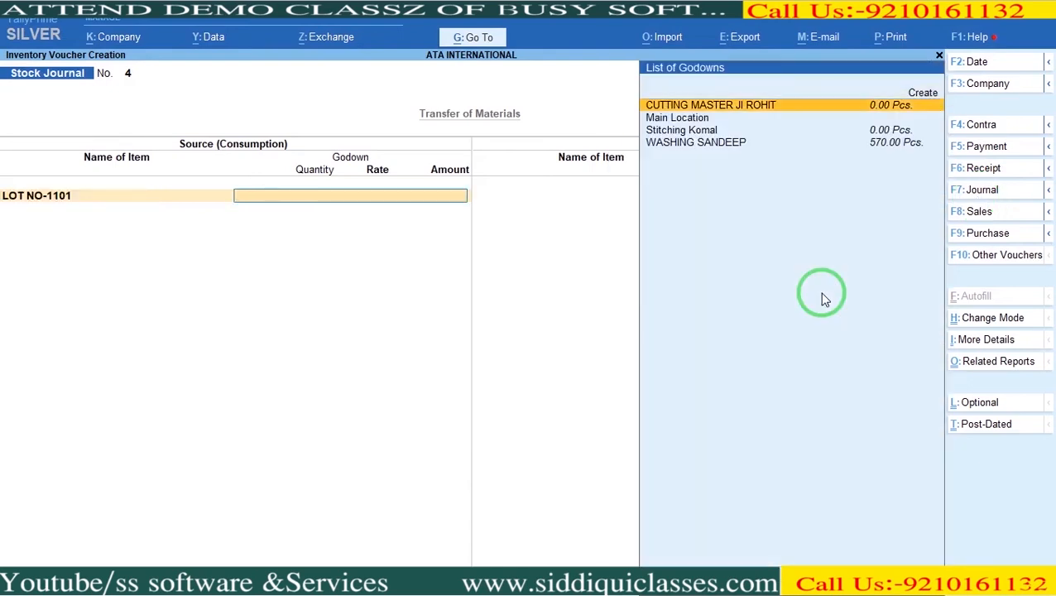
Take 570 pieces of the lot from the washing worker's godown at 56.52 per piece and finish the source list.
{"action": "key", "text": "Down"}
{"action": "key", "text": "Down"}
{"action": "key", "text": "Down"}
{"action": "key", "text": "Return"}
{"action": "type", "text": "570"}
{"action": "key", "text": "Return"}
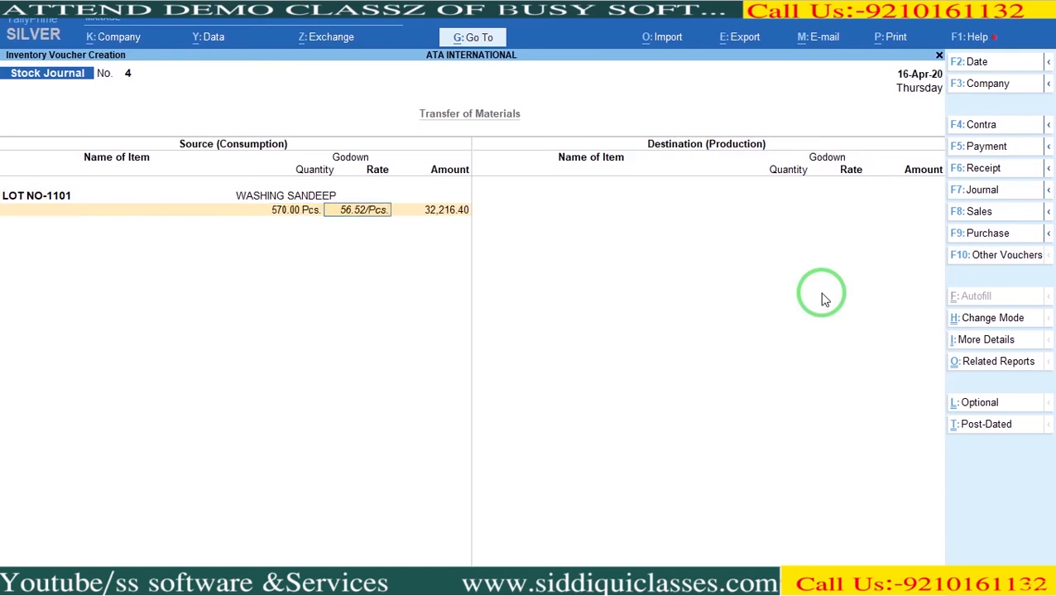
{"action": "key", "text": "BackSpace"}
{"action": "type", "text": "570"}
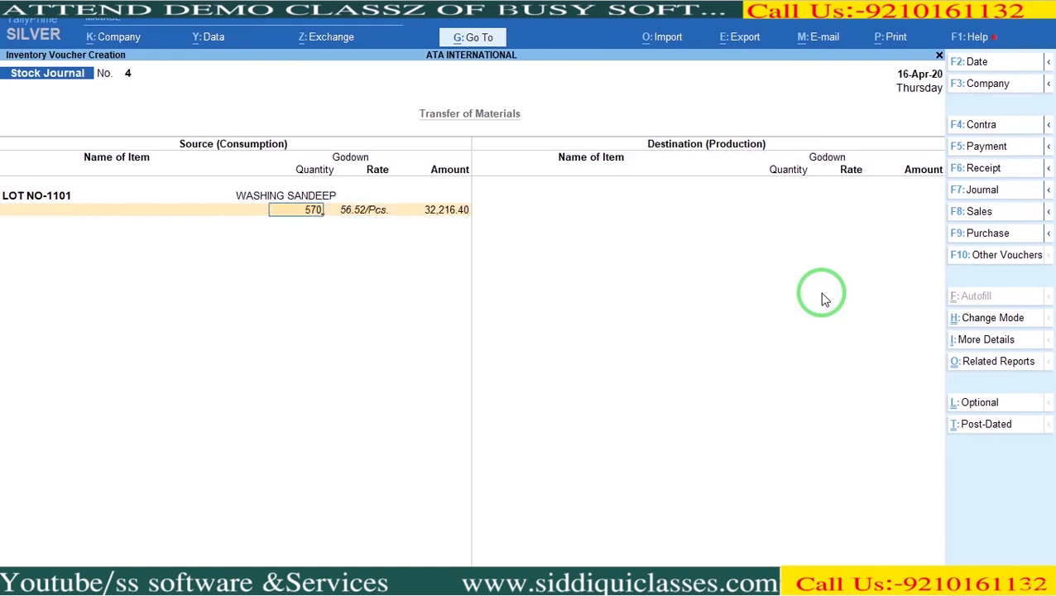
{"action": "key", "text": "Return"}
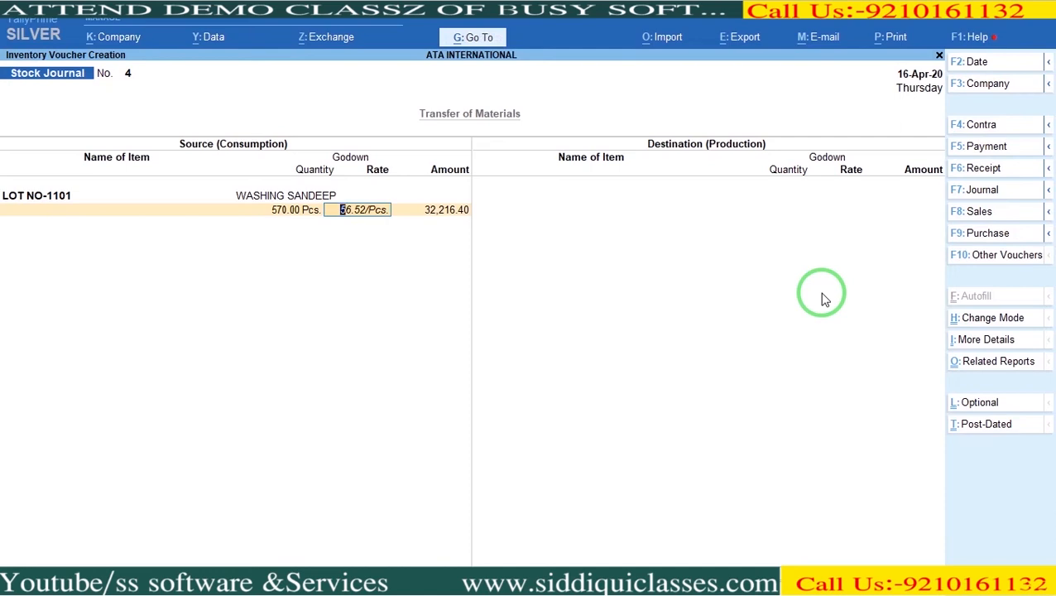
{"action": "key", "text": "Return"}
{"action": "key", "text": "Return"}
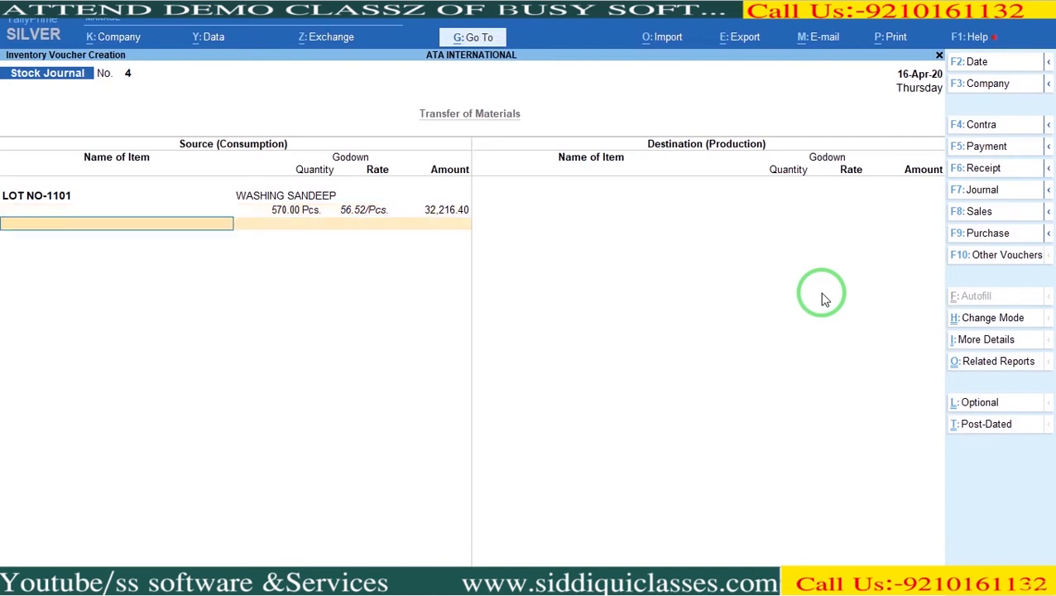
{"action": "key", "text": "Return"}
Choose LOT NO-1101 as the destination item and create a primary godown for the pressing worker.
{"action": "type", "text": "LO"}
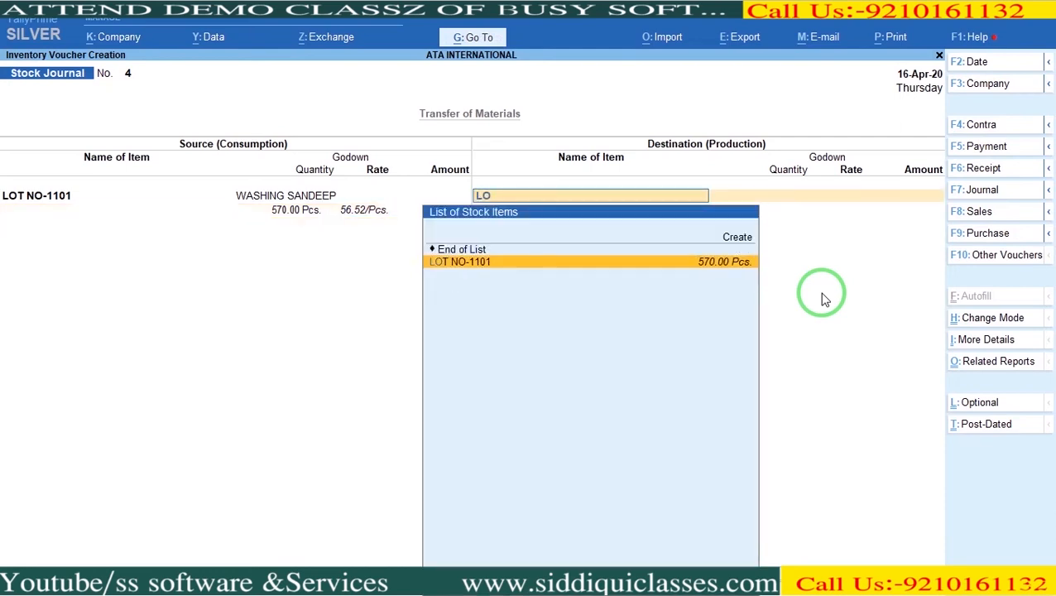
{"action": "key", "text": "Return"}
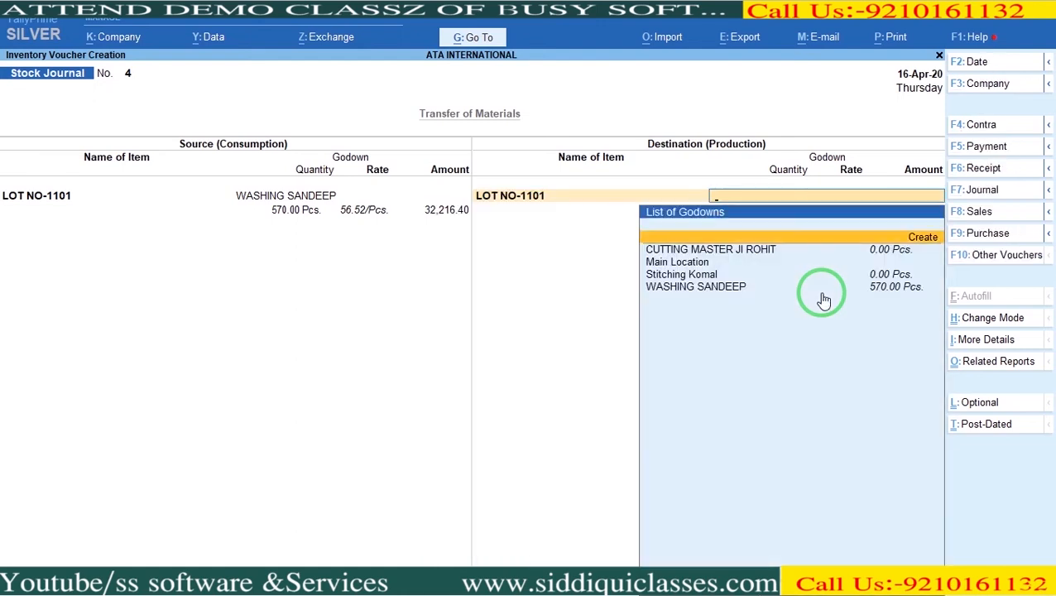
{"action": "key", "text": "alt+c"}
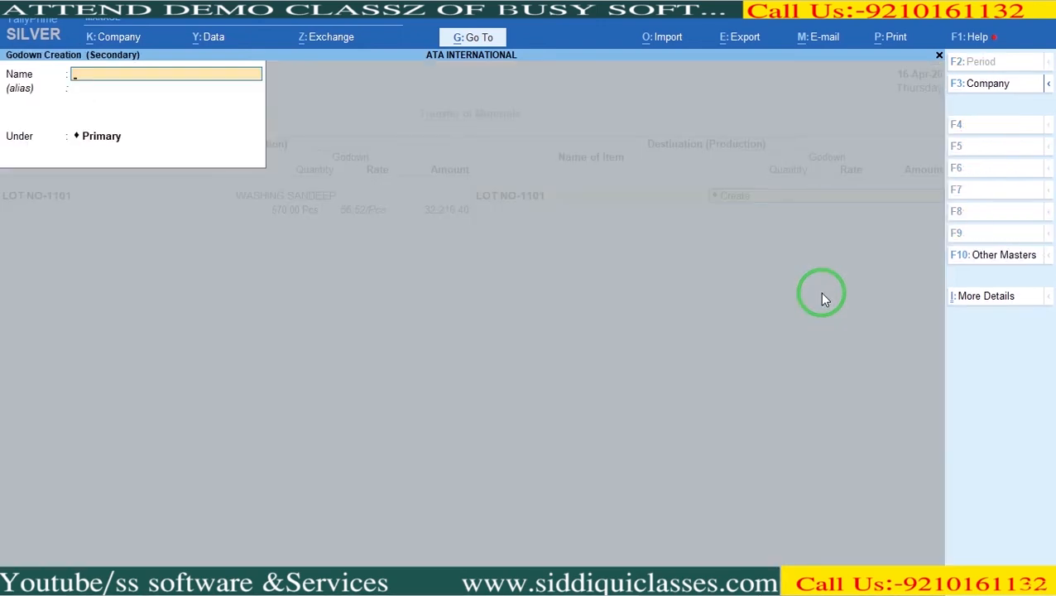
{"action": "type", "text": "Pressing Riya"}
{"action": "key", "text": "Return"}
{"action": "key", "text": "Return"}
{"action": "key", "text": "Return"}
Enter 570 pieces at 56.52 per piece for the destination and save the stock journal.
{"action": "type", "text": "570"}
{"action": "key", "text": "Return"}
{"action": "type", "text": "56.52"}
{"action": "key", "text": "Return"}
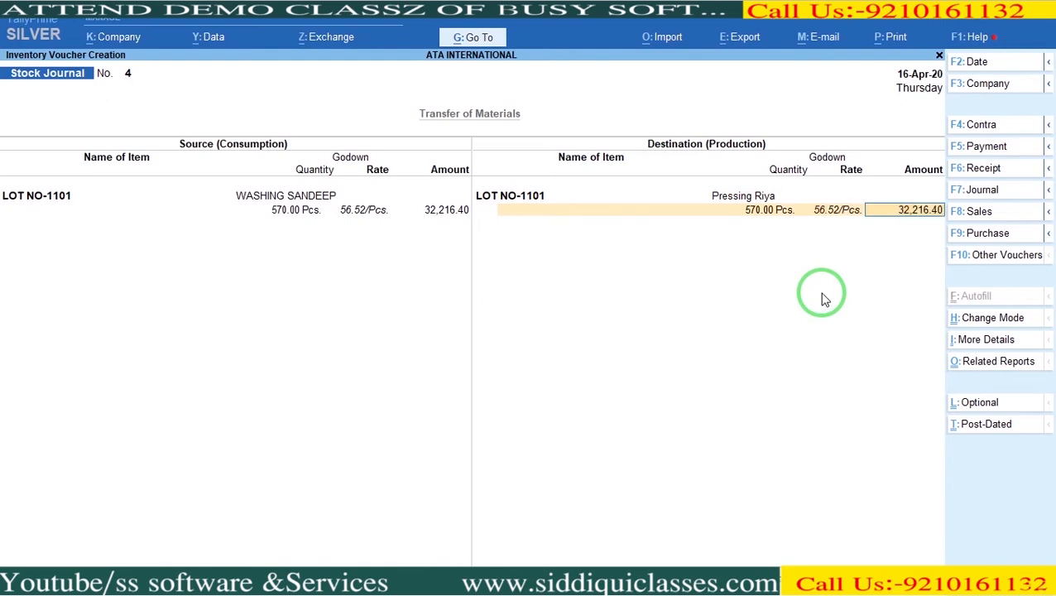
{"action": "key", "text": "ctrl"}
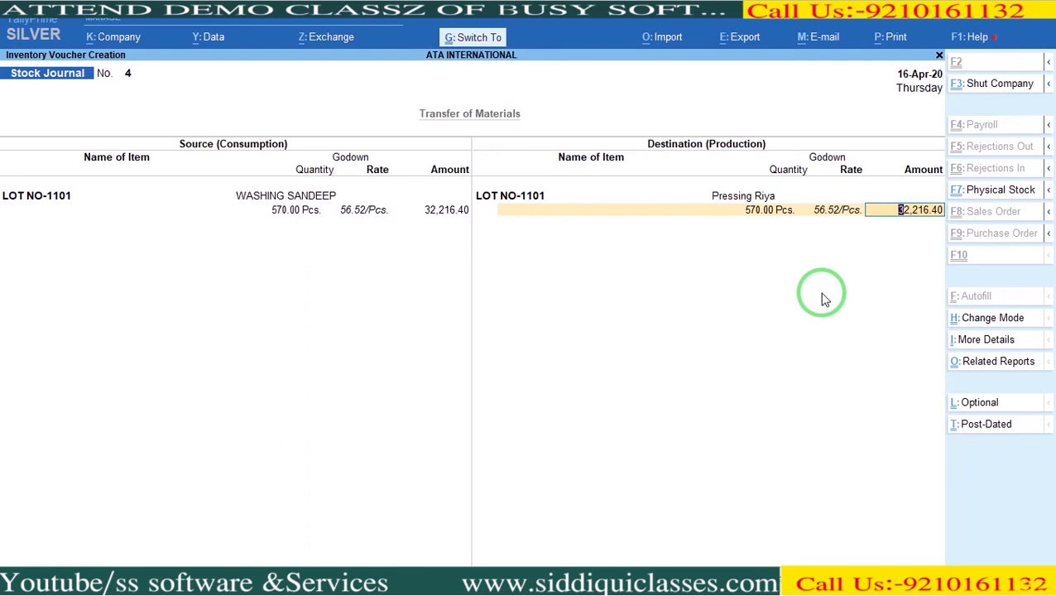
{"action": "key", "text": "ctrl+a"}
Start a journal voucher debiting JOB WORK and allocate it to LOT NO-1101 in the pressing worker's godown, leaving the quantity blank.
{"action": "left_click", "coordinate": [982, 190]}
{"action": "type", "text": "J"}
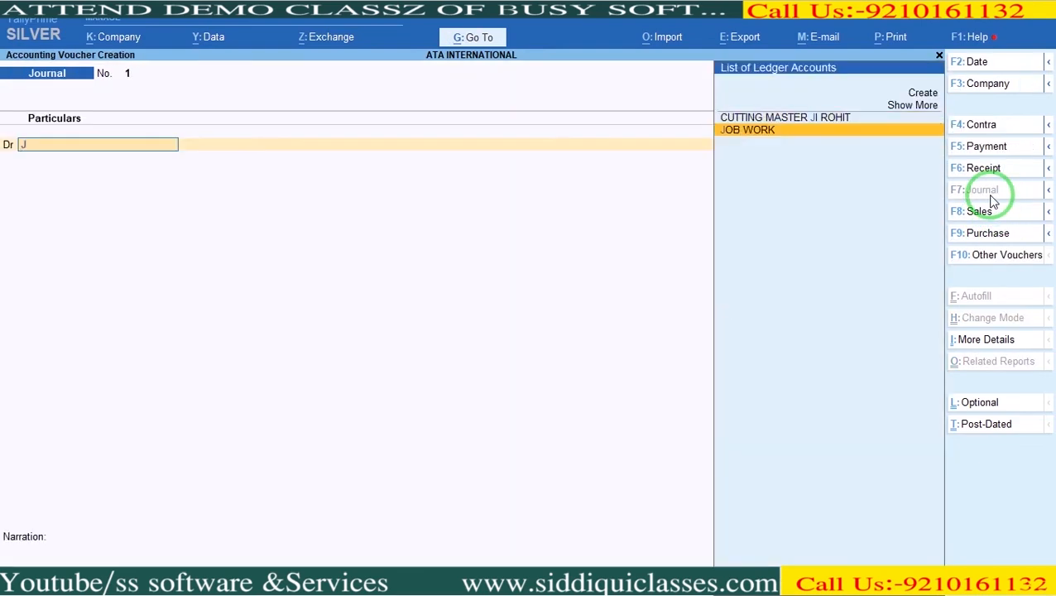
{"action": "key", "text": "Return"}
{"action": "type", "text": "Lo"}
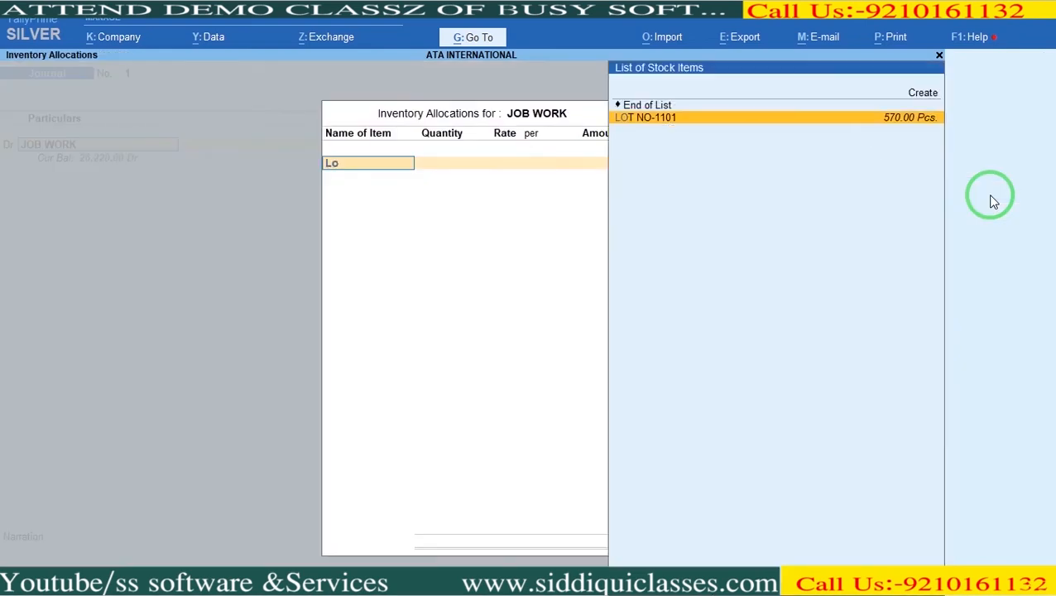
{"action": "key", "text": "Return"}
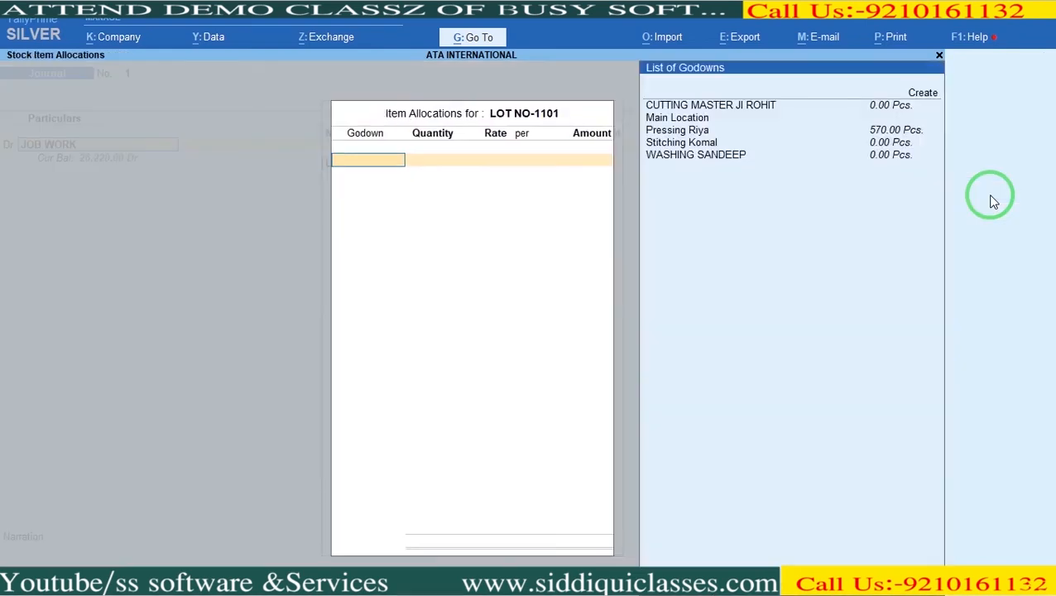
{"action": "key", "text": "Down"}
{"action": "key", "text": "Down"}
{"action": "key", "text": "Return"}
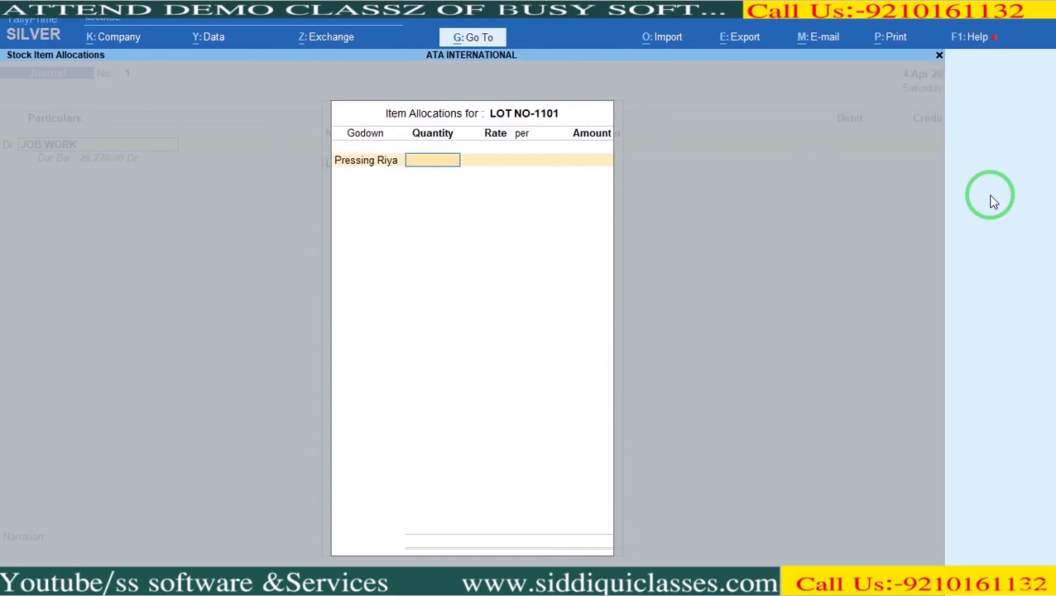
{"action": "key", "text": "Return"}
Check the pressing rate in the PDF, calculate 570*3, enter 1,710 as the lot's amount and accept the allocations.
{"action": "key", "text": "alt+Tab"}
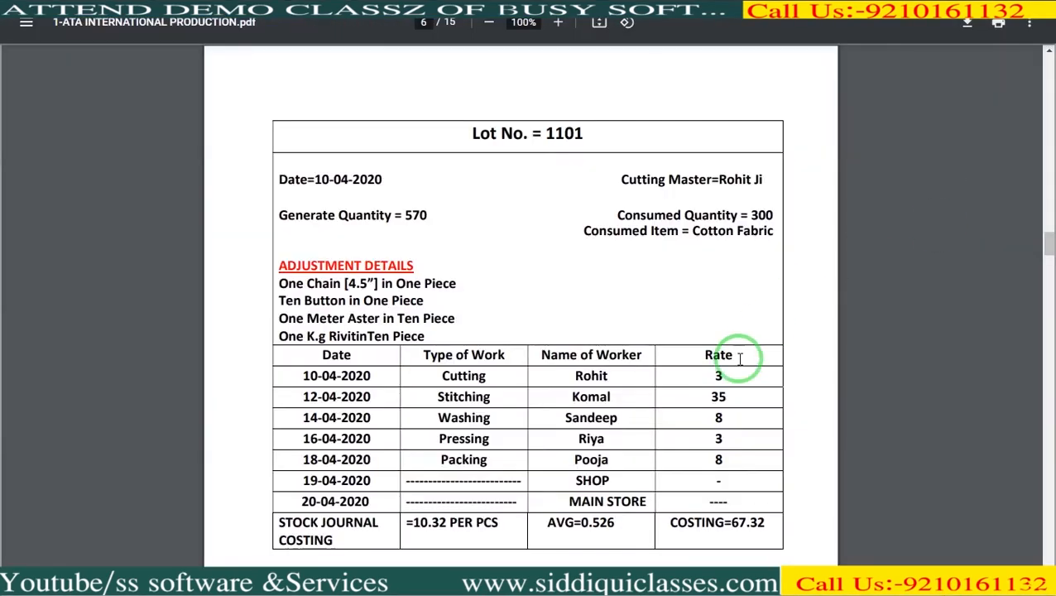
{"action": "key", "text": "alt+Tab"}
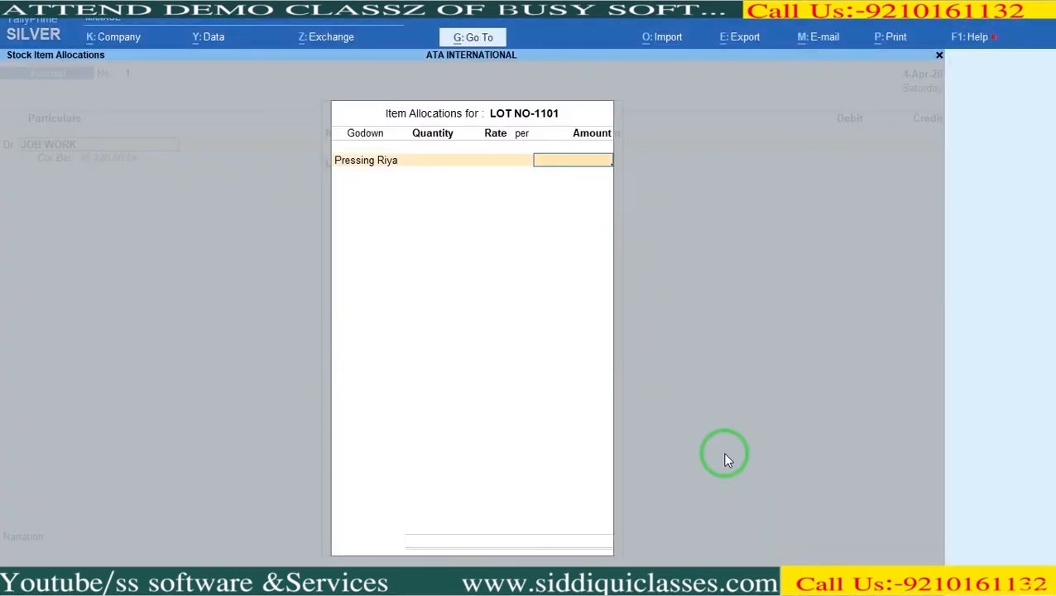
{"action": "key", "text": "ctrl+n"}
{"action": "type", "text": "570*3"}
{"action": "key", "text": "Return"}
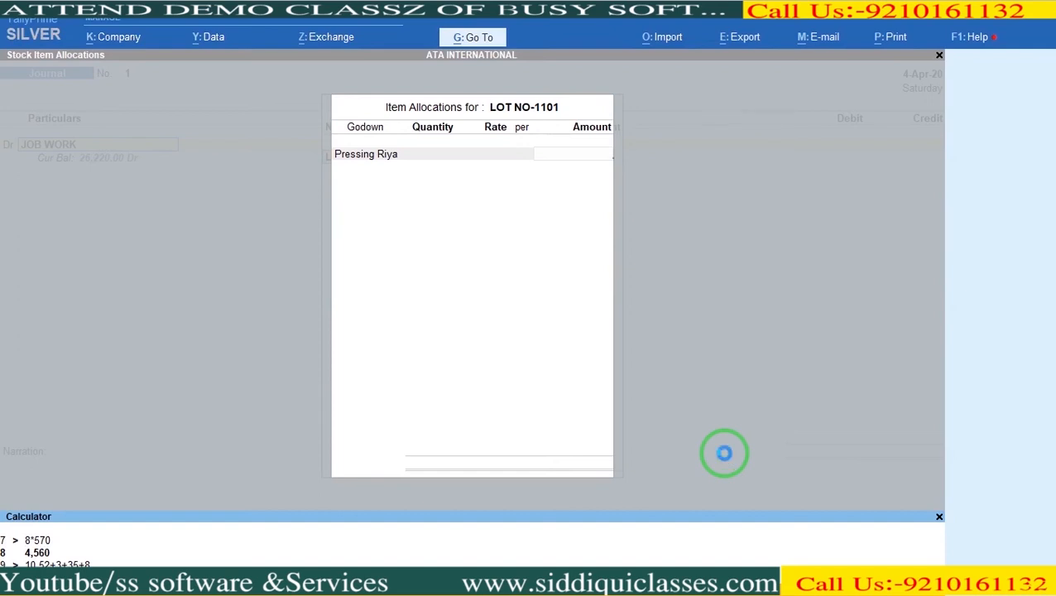
{"action": "key", "text": "ctrl+n"}
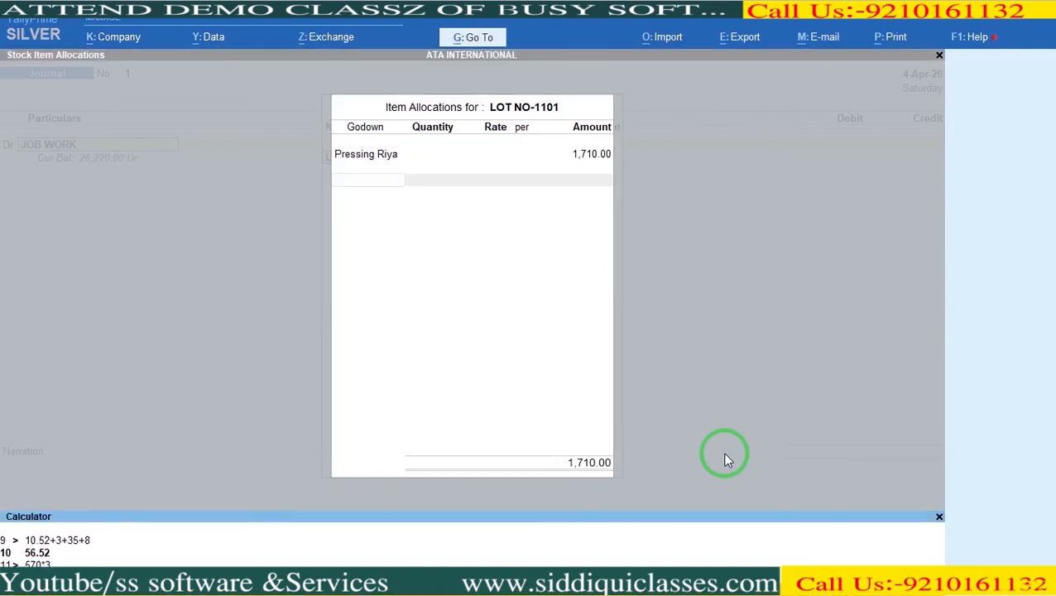
{"action": "key", "text": "Escape"}
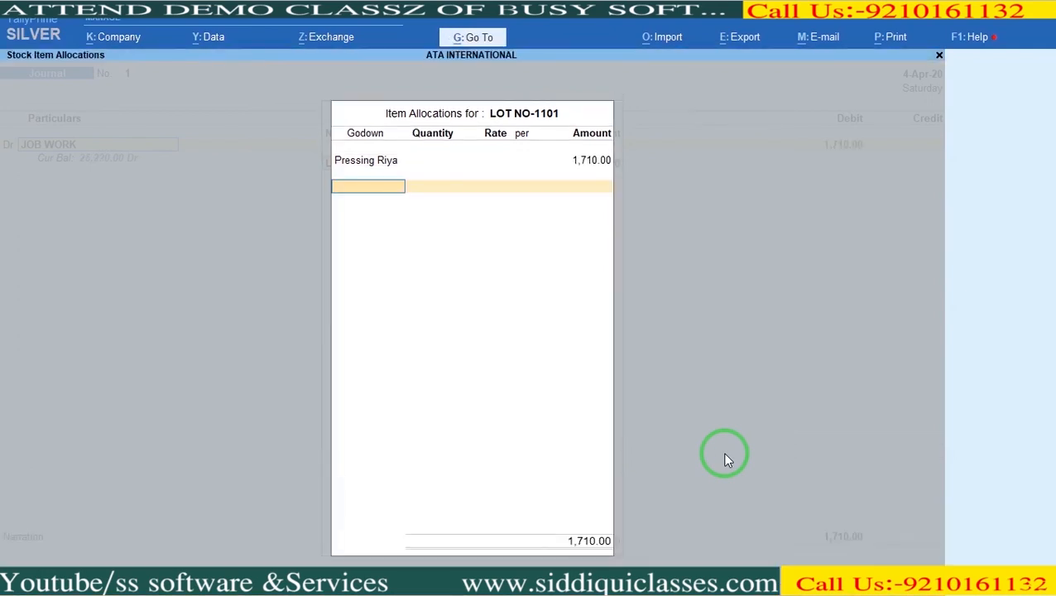
{"action": "key", "text": "Return"}
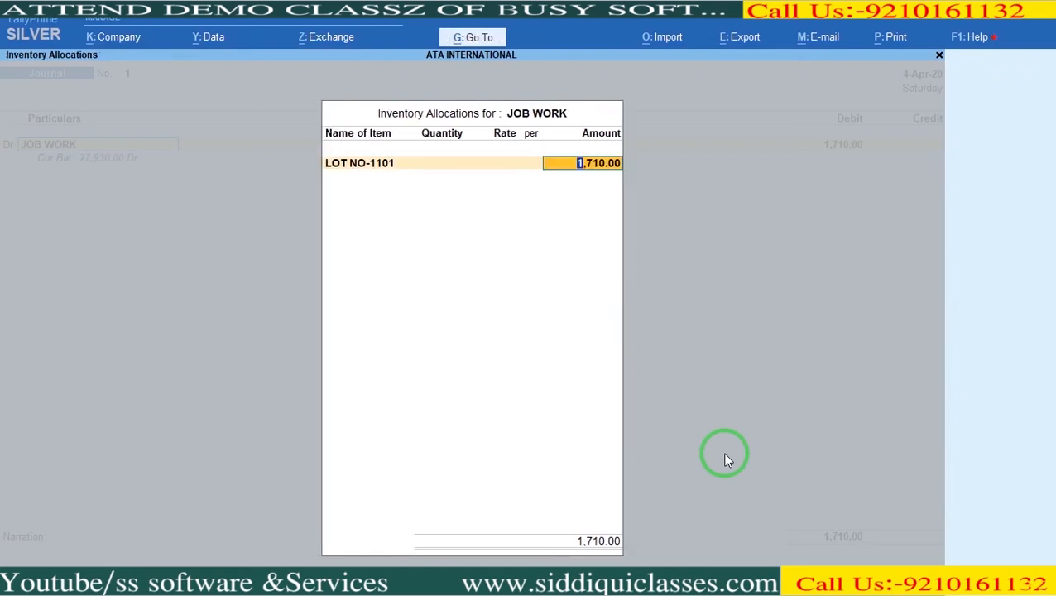
{"action": "key", "text": "Return"}
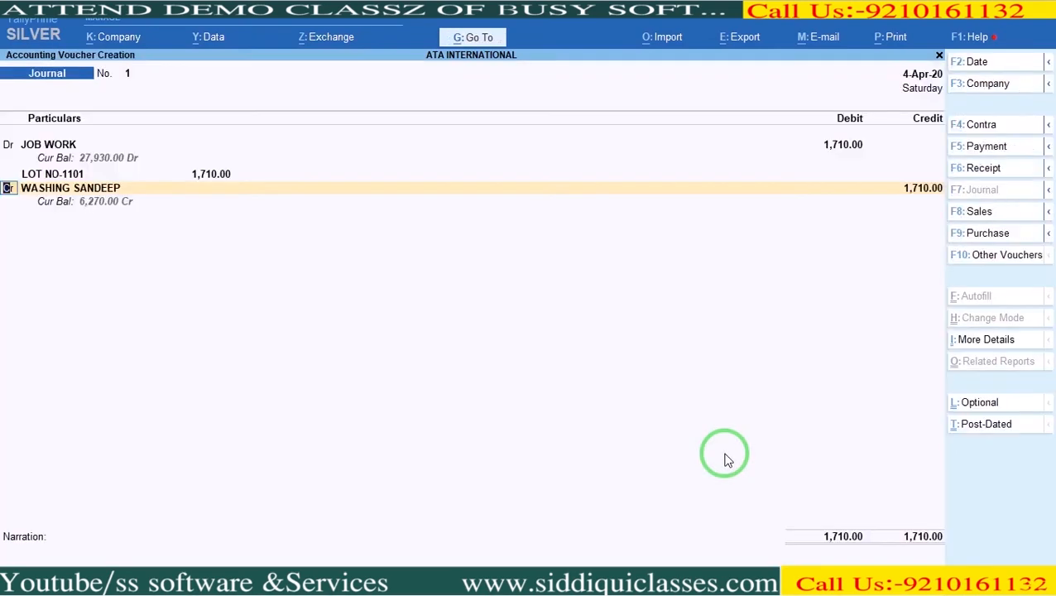
Create a Sundry Creditors ledger for the pressing worker, credit it with 1,710 and save the journal voucher.
{"action": "key", "text": "Return"}
{"action": "key", "text": "alt+c"}
{"action": "type", "text": "Pressing"}
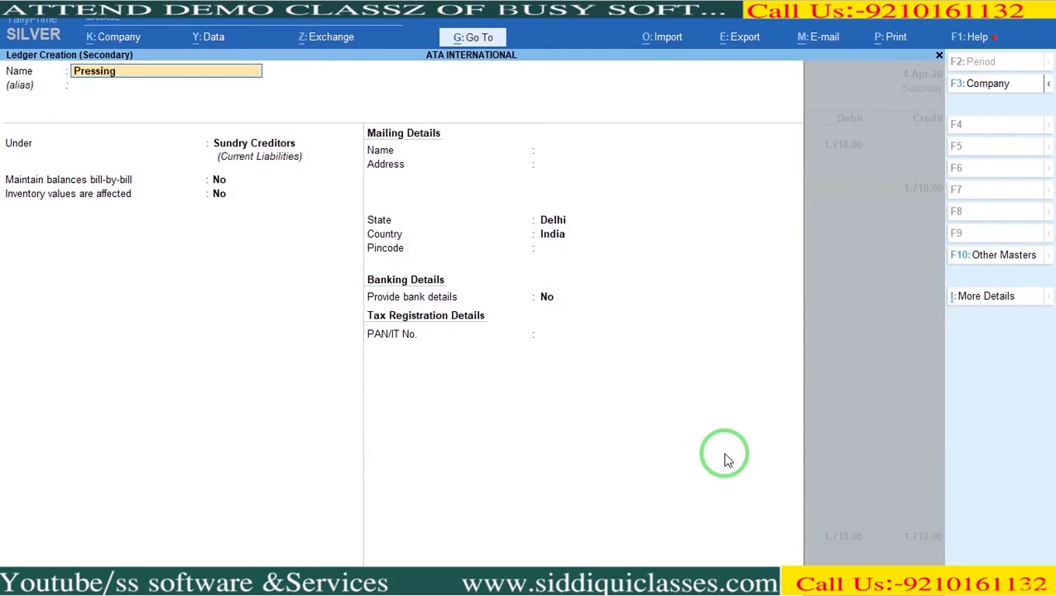
{"action": "type", "text": " Riya"}
{"action": "key", "text": "Return"}
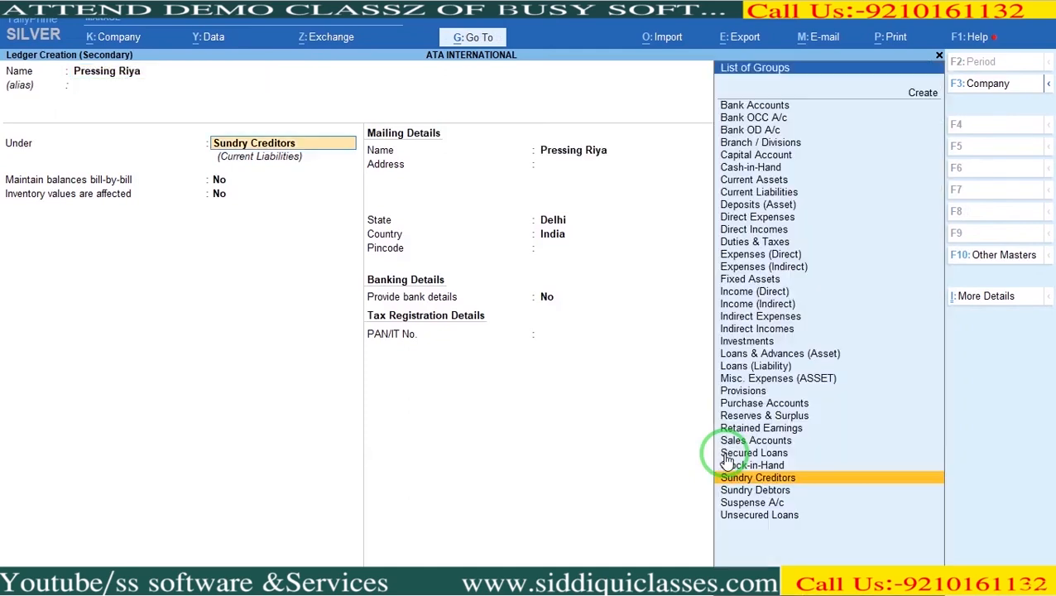
{"action": "key", "text": "ctrl+a"}
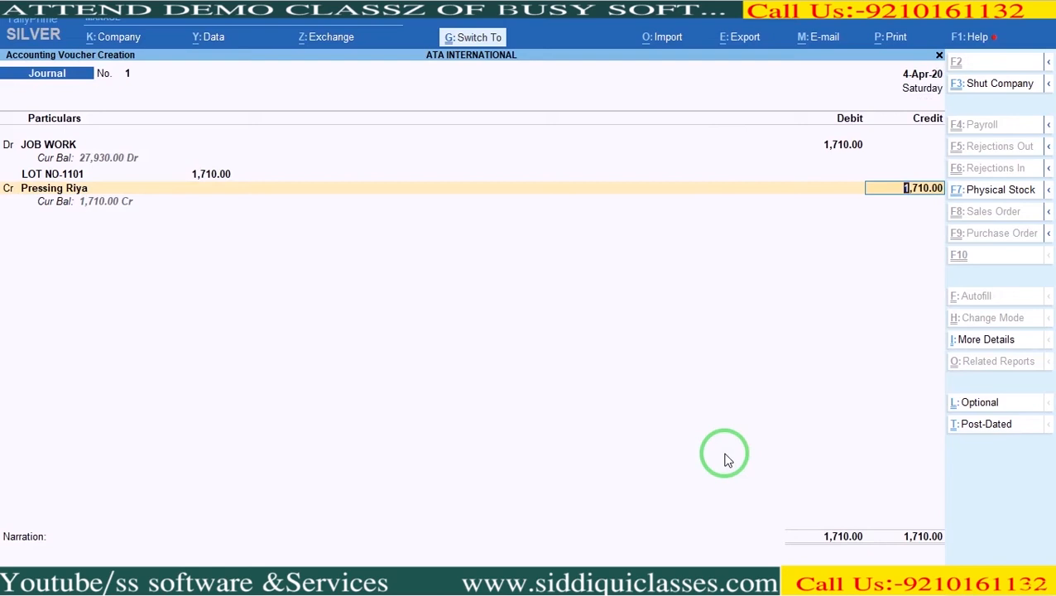
{"action": "key", "text": "ctrl+a"}
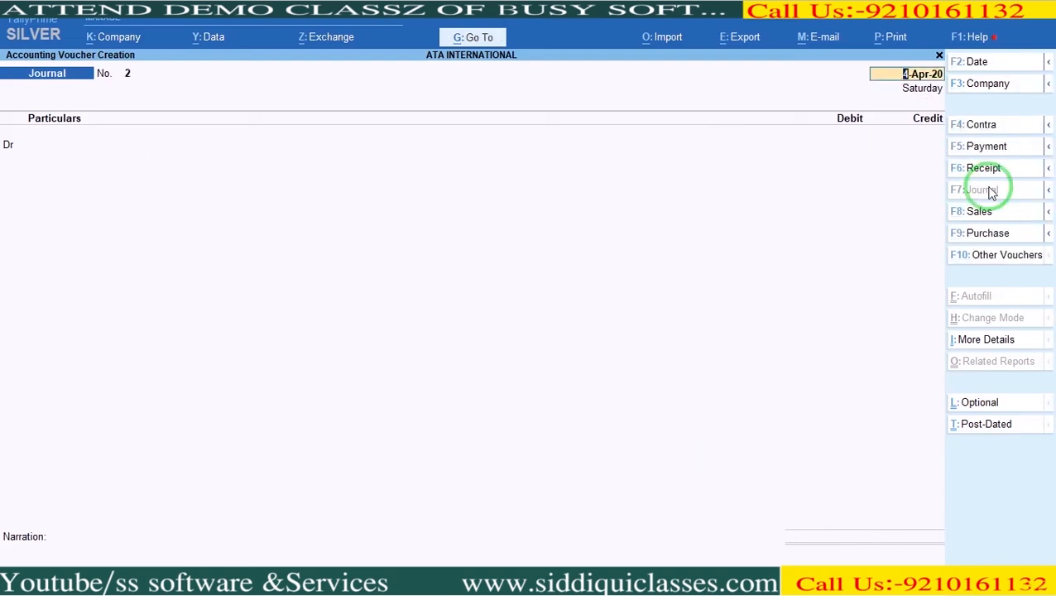
Start another stock journal, check the packing date in the PDF and date the voucher 18-Apr-20.
{"action": "key", "text": "alt"}
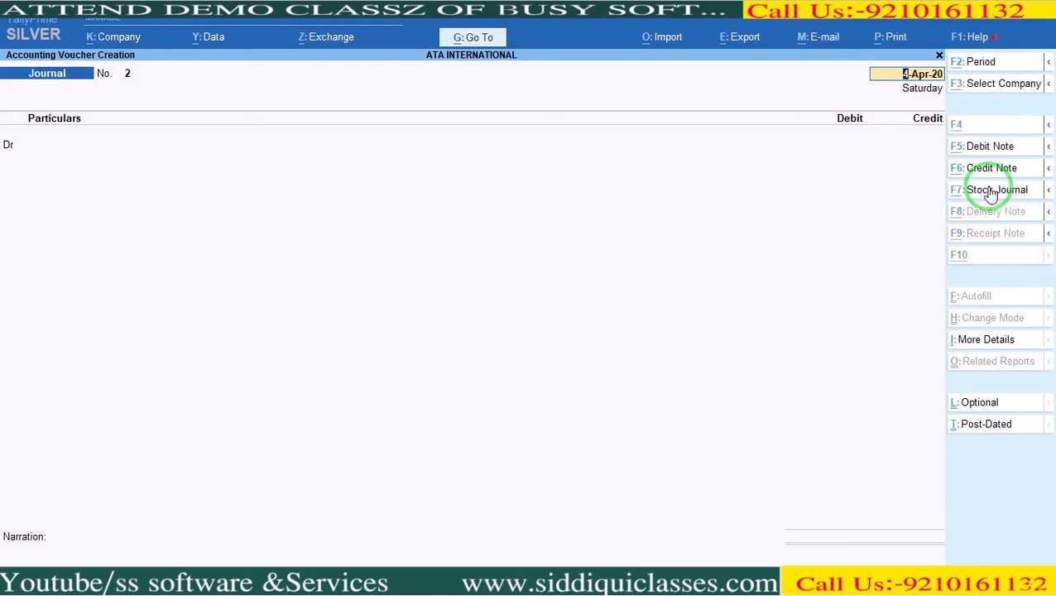
{"action": "left_click", "coordinate": [991, 190]}
{"action": "key", "text": "alt+Tab"}
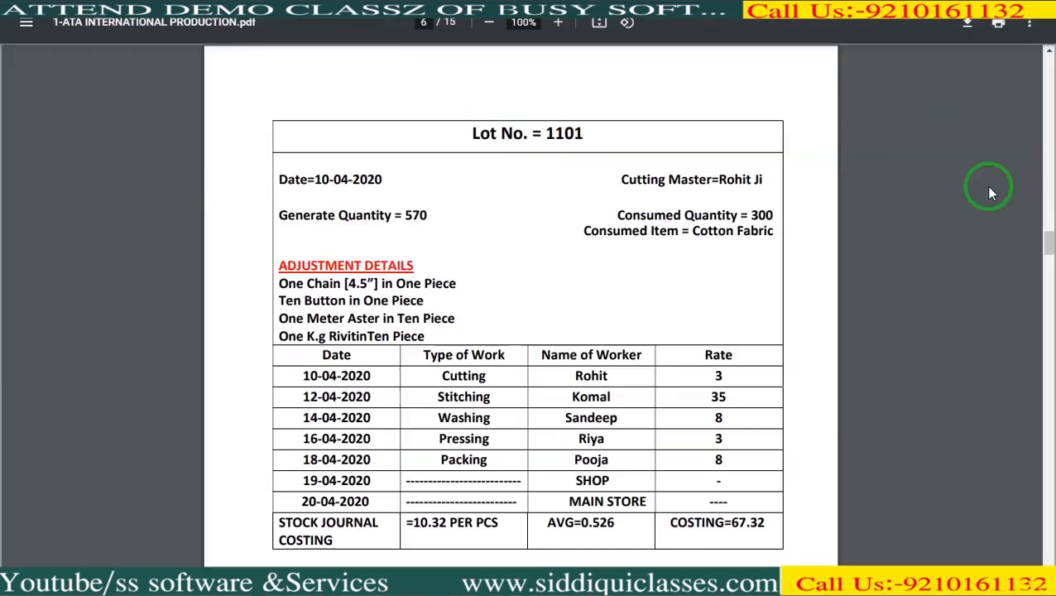
{"action": "key", "text": "alt+Tab"}
{"action": "type", "text": "18-4"}
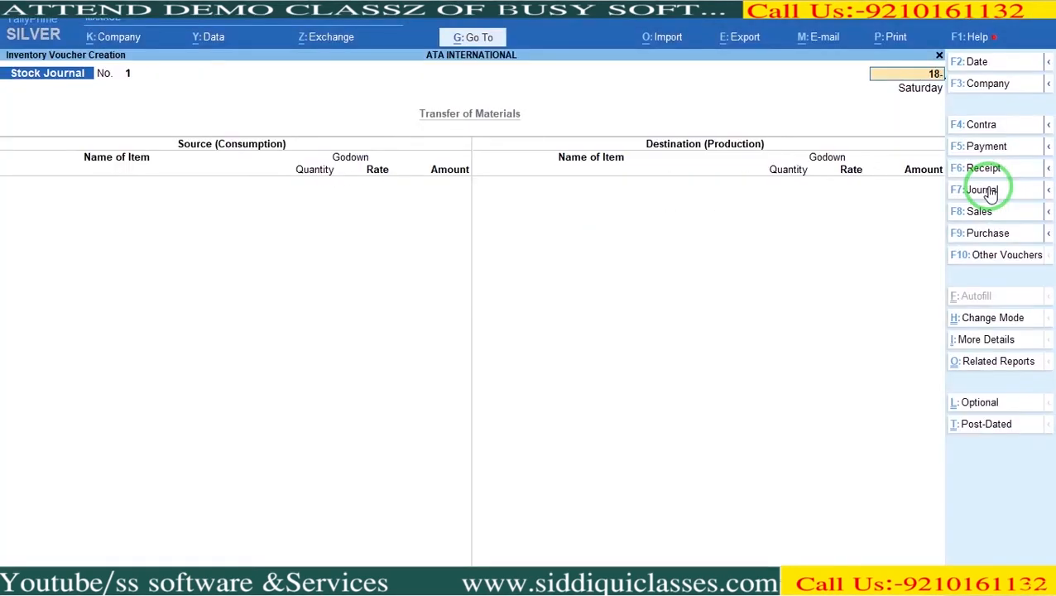
{"action": "key", "text": "Return"}
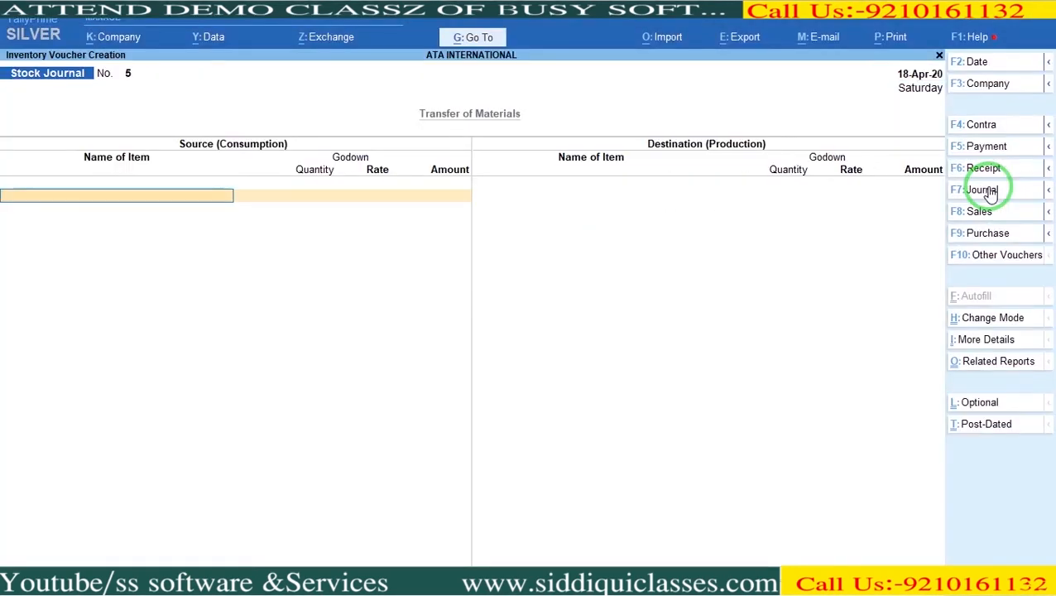
Enter 570 pcs of LOT NO-1101 from the pressing worker's godown as the stock journal's source, accepting the default rate.
{"action": "type", "text": "Lo"}
{"action": "key", "text": "Return"}
{"action": "key", "text": "Down"}
{"action": "key", "text": "Down"}
{"action": "key", "text": "Return"}
{"action": "type", "text": "570"}
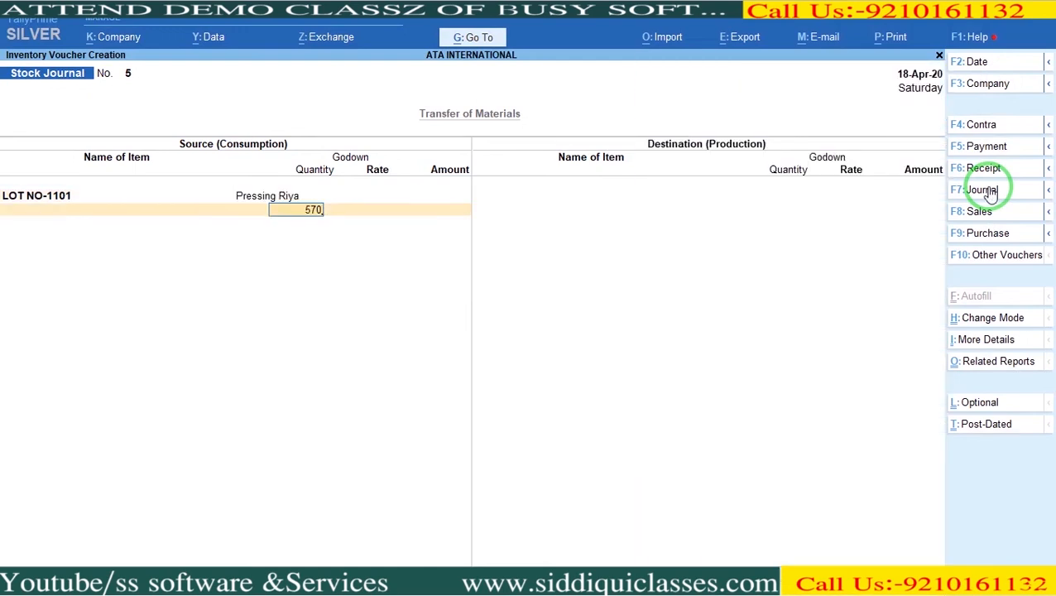
{"action": "key", "text": "Return"}
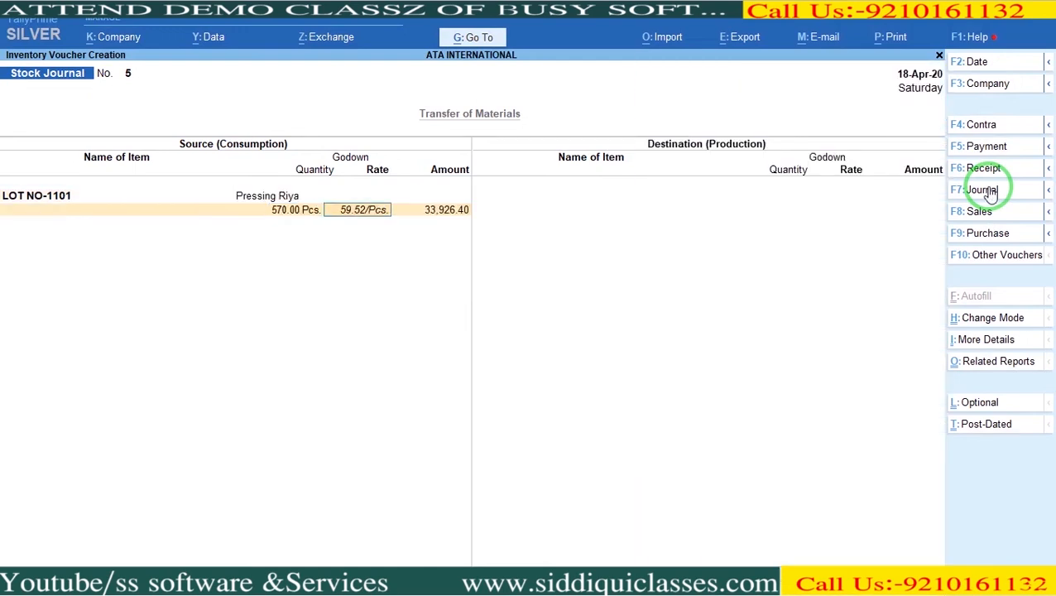
{"action": "key", "text": "Return"}
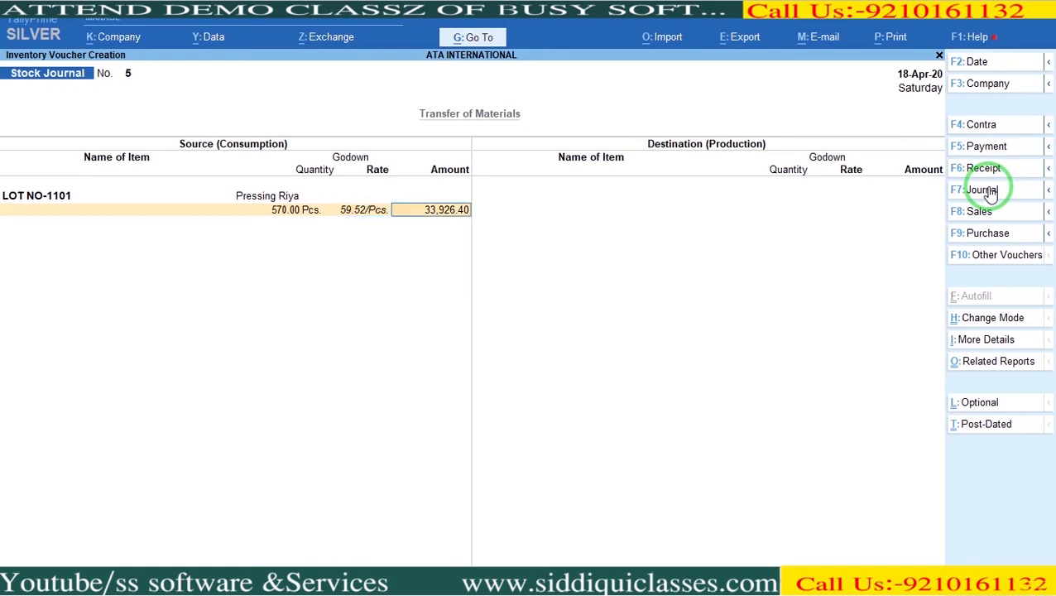
{"action": "key", "text": "Return"}
{"action": "key", "text": "Return"}
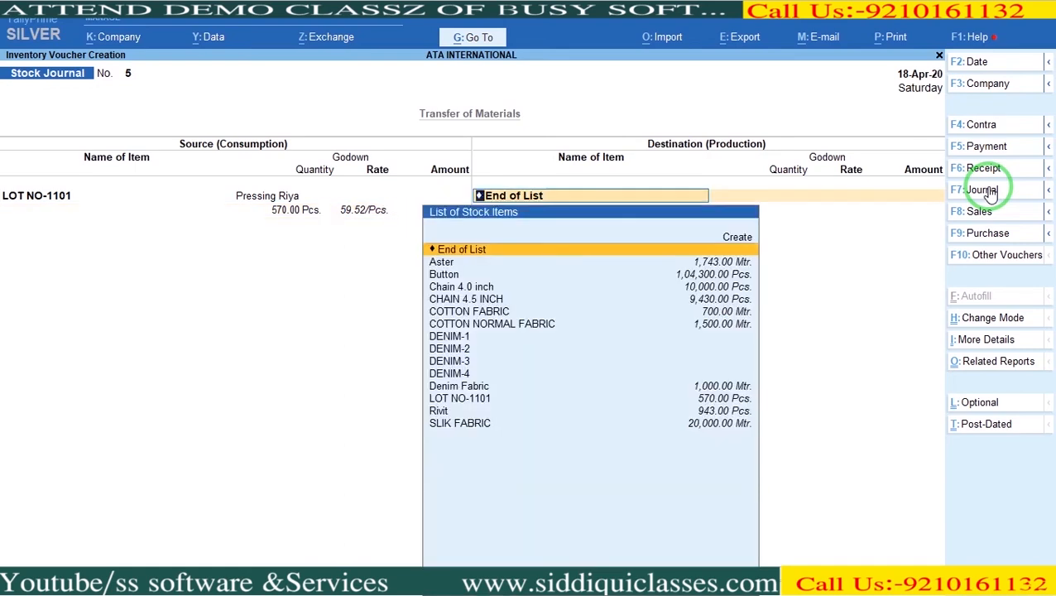
Choose LOT NO-1101 as the destination item and create a Primary godown for the packing worker as its location.
{"action": "type", "text": "lo"}
{"action": "key", "text": "Return"}
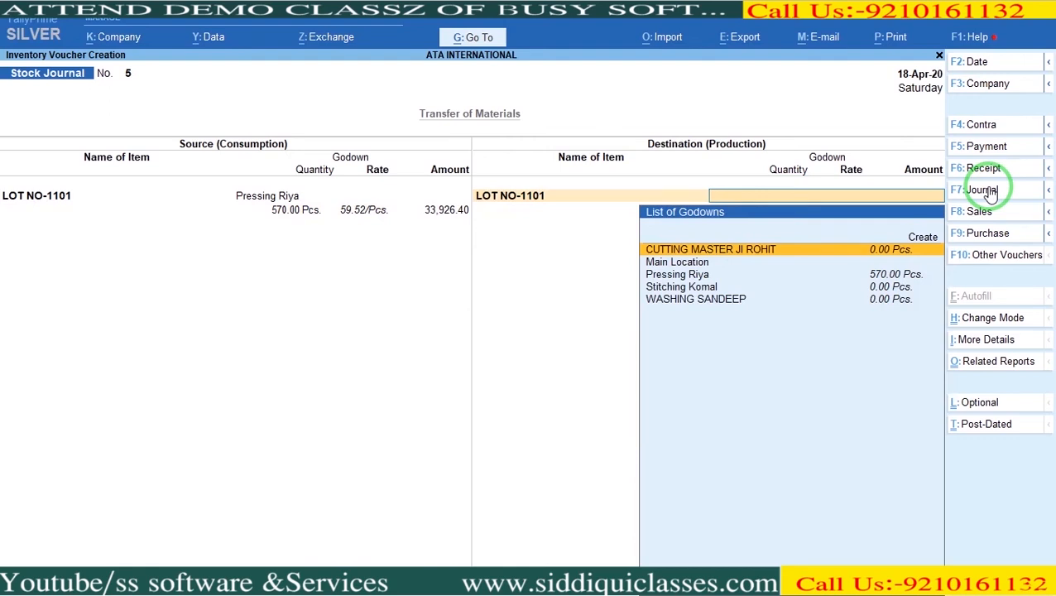
{"action": "key", "text": "Up"}
{"action": "key", "text": "Return"}
{"action": "type", "text": "Packing Pooja"}
{"action": "key", "text": "Return"}
{"action": "key", "text": "Return"}
{"action": "key", "text": "Return"}
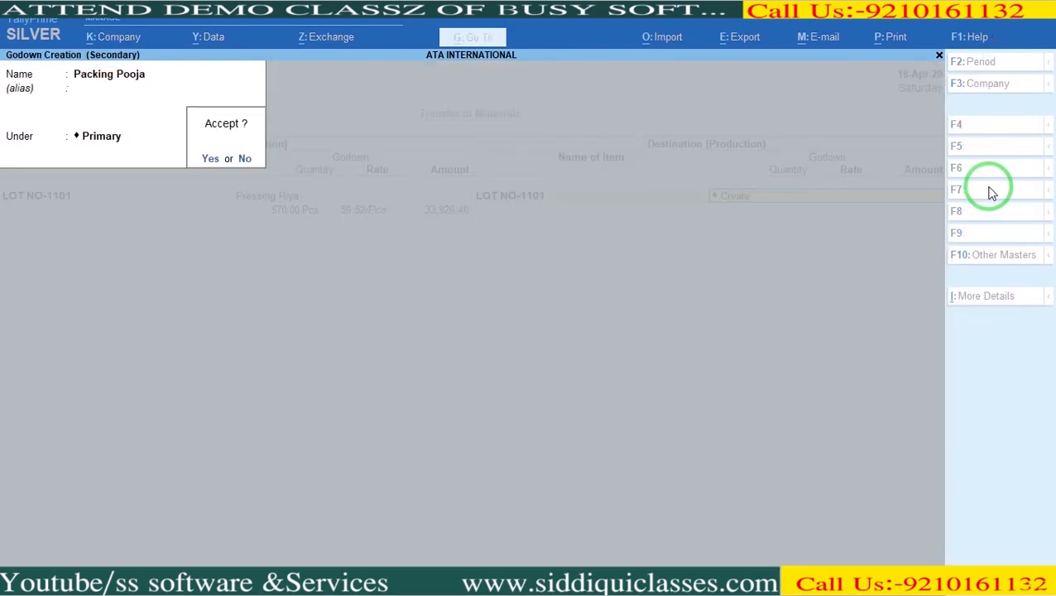
{"action": "key", "text": "Return"}
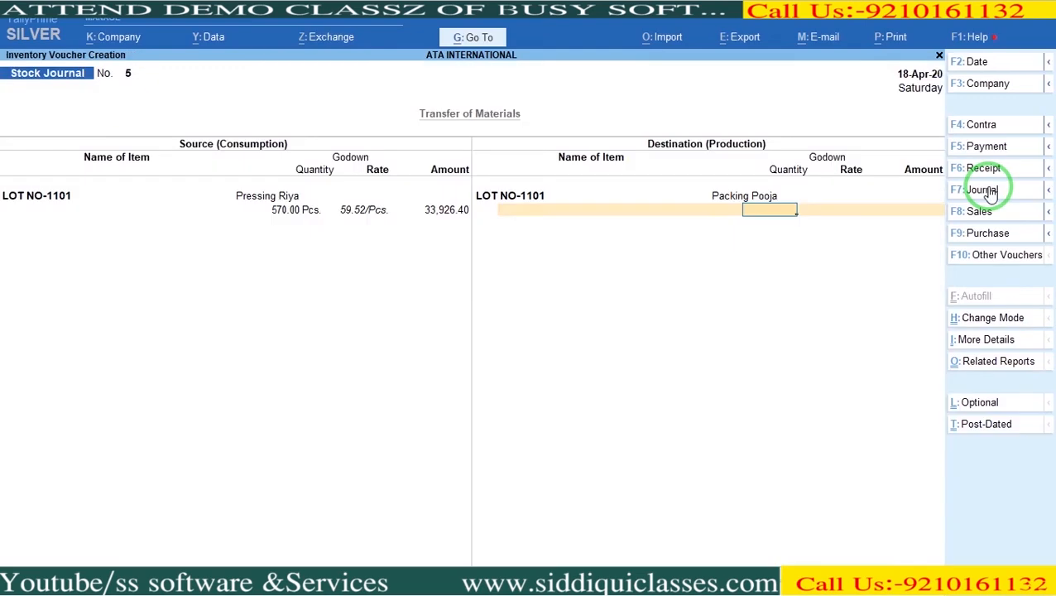
Set the destination quantity to 570 pcs at a rate of 59.52 and save the stock journal.
{"action": "type", "text": "570"}
{"action": "key", "text": "Return"}
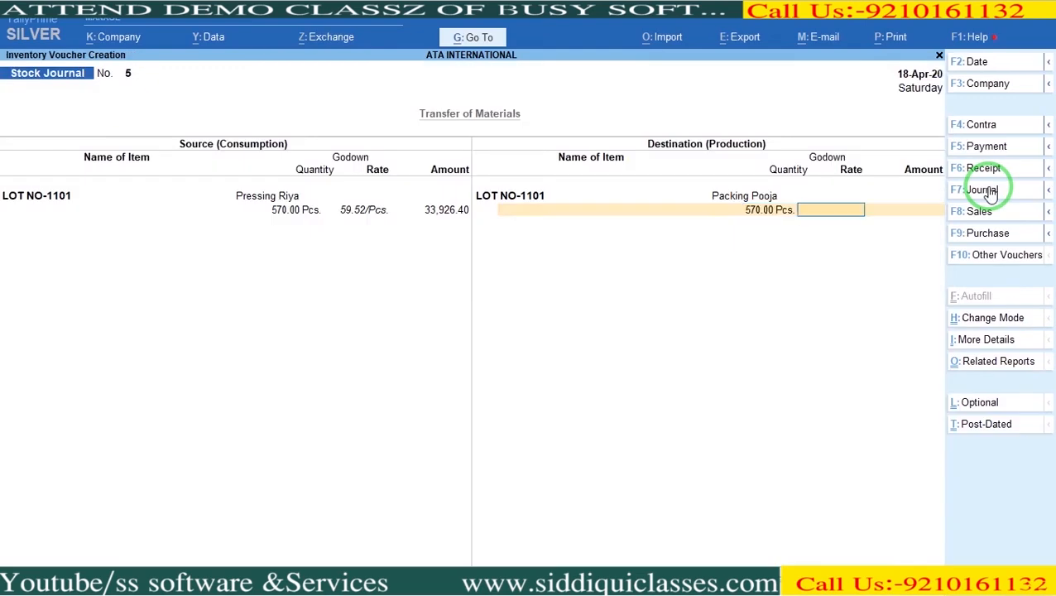
{"action": "type", "text": "59.52"}
{"action": "key", "text": "Return"}
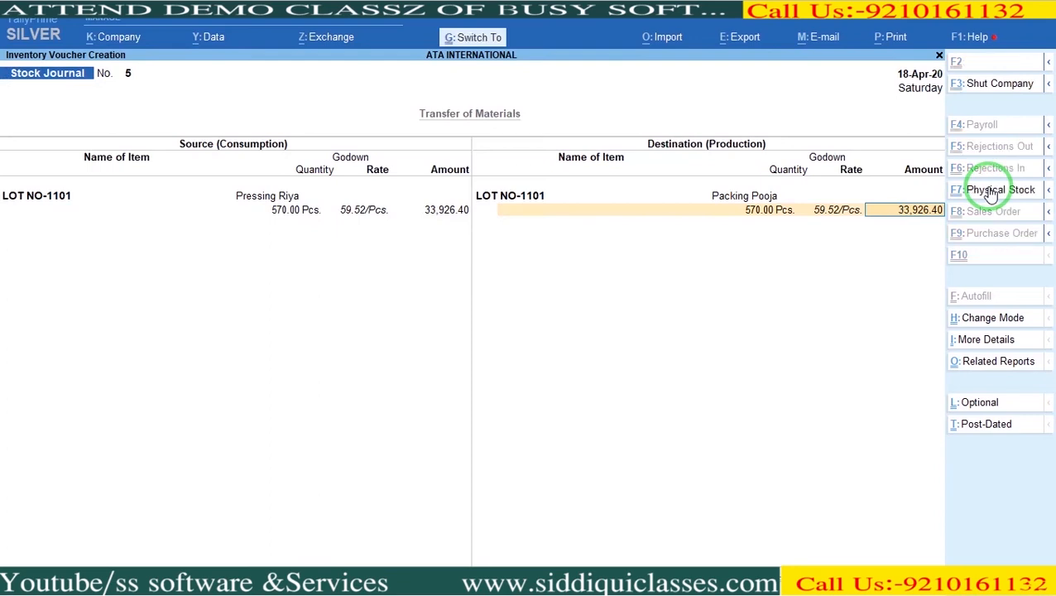
{"action": "key", "text": "ctrl+a"}
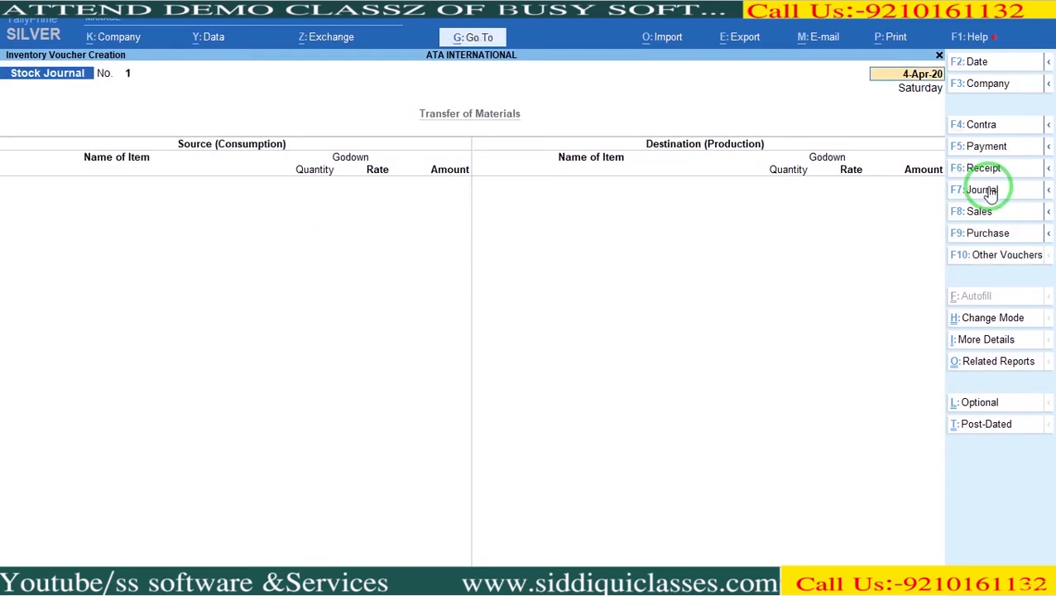
Start a journal voucher dated 18-Apr-20 and debit the JOB WORK ledger.
{"action": "left_click", "coordinate": [981, 190]}
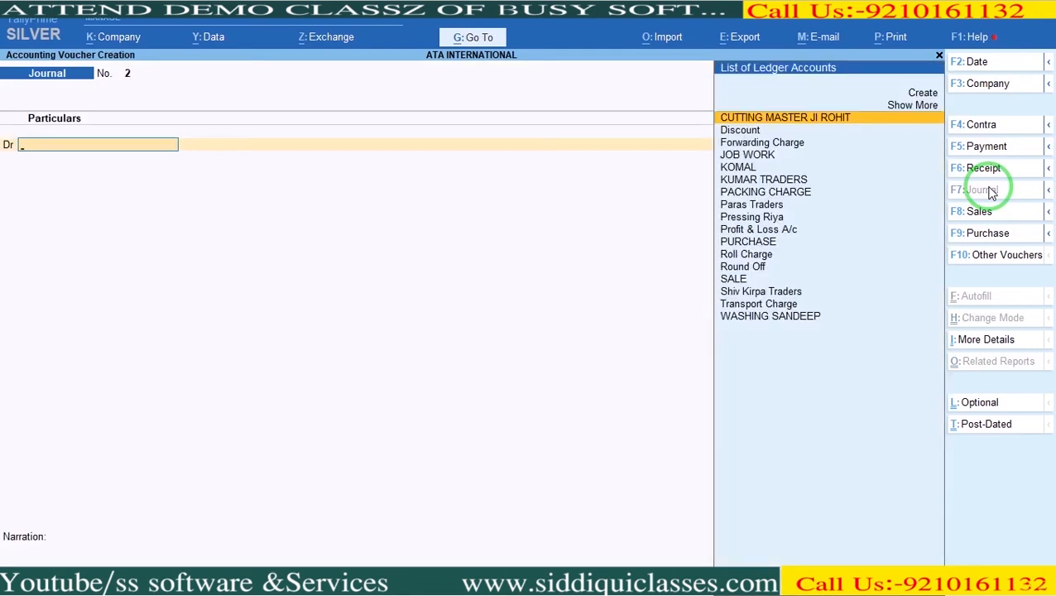
{"action": "key", "text": "F2"}
{"action": "type", "text": "10"}
{"action": "key", "text": "Return"}
{"action": "type", "text": "Jo"}
{"action": "key", "text": "Return"}
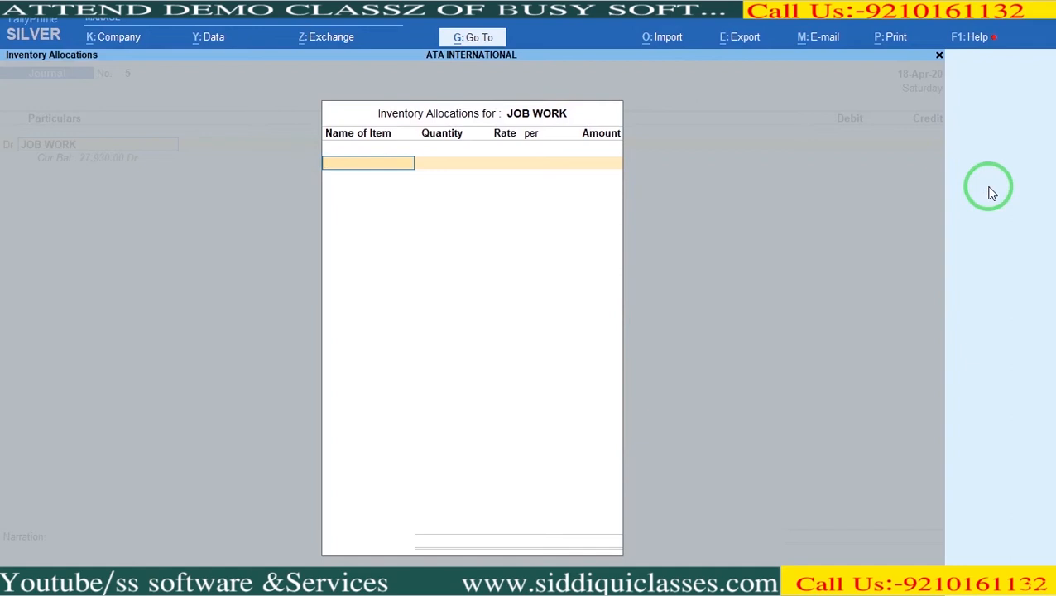
Allocate the job work to LOT NO-1101 in the packing worker's godown, leaving the quantity blank.
{"action": "type", "text": "LO"}
{"action": "key", "text": "Return"}
{"action": "key", "text": "Down"}
{"action": "key", "text": "Up"}
{"action": "key", "text": "Down"}
{"action": "key", "text": "Down"}
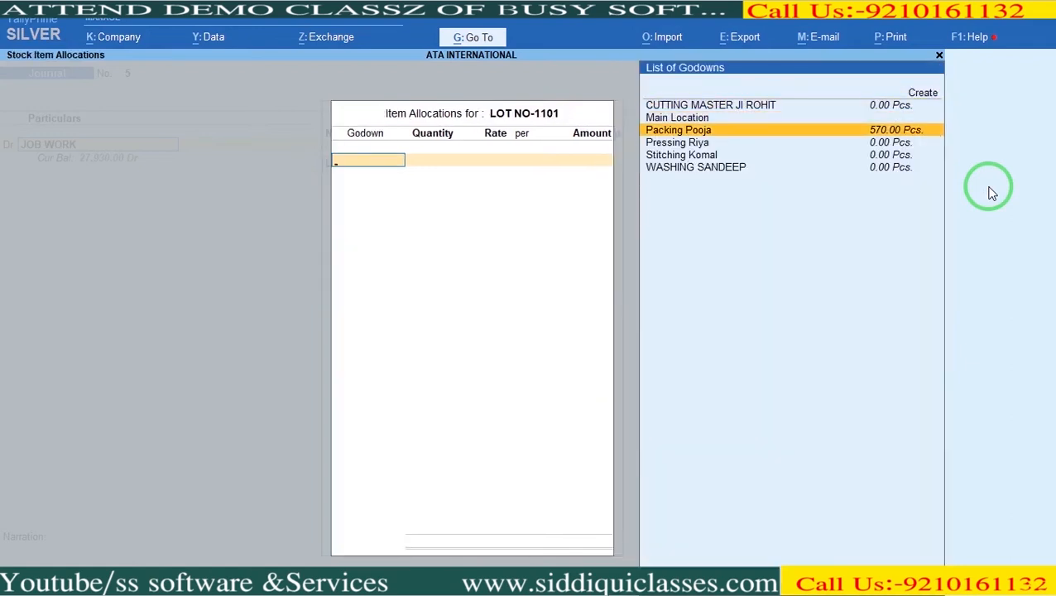
{"action": "key", "text": "Return"}
{"action": "key", "text": "Return"}
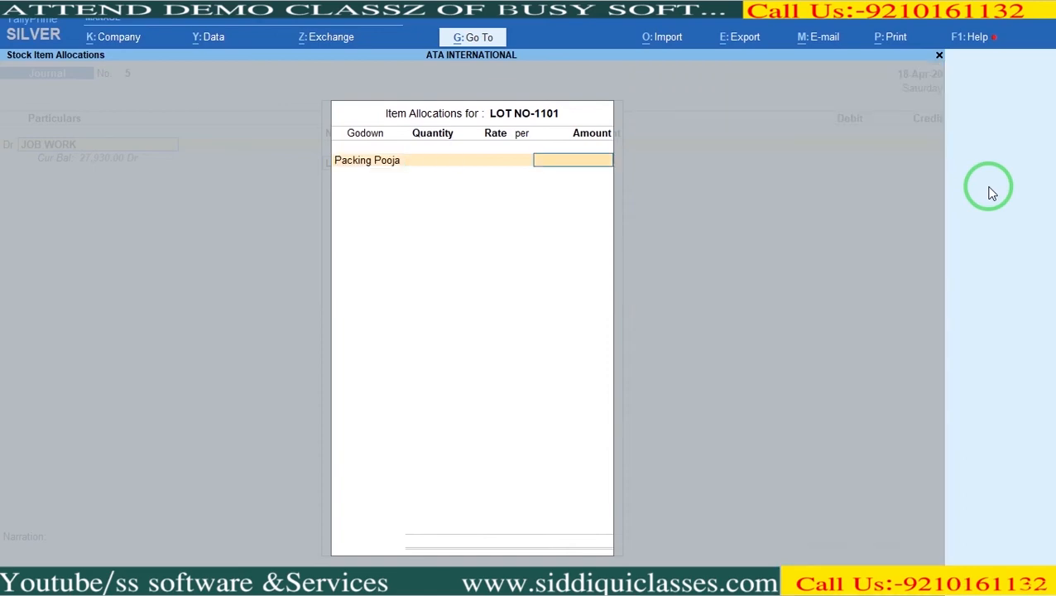
Check the packing rate in the PDF, calculate 570*8, enter 4,560 as the lot's amount and accept the allocations.
{"action": "key", "text": "alt+Tab"}
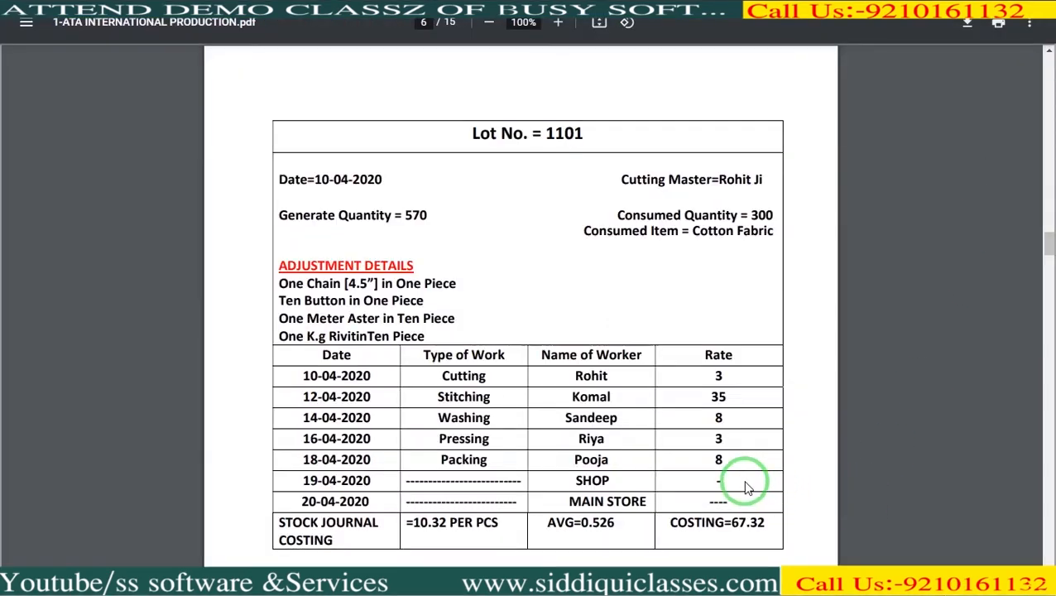
{"action": "key", "text": "alt+Tab"}
{"action": "key", "text": "ctrl+n"}
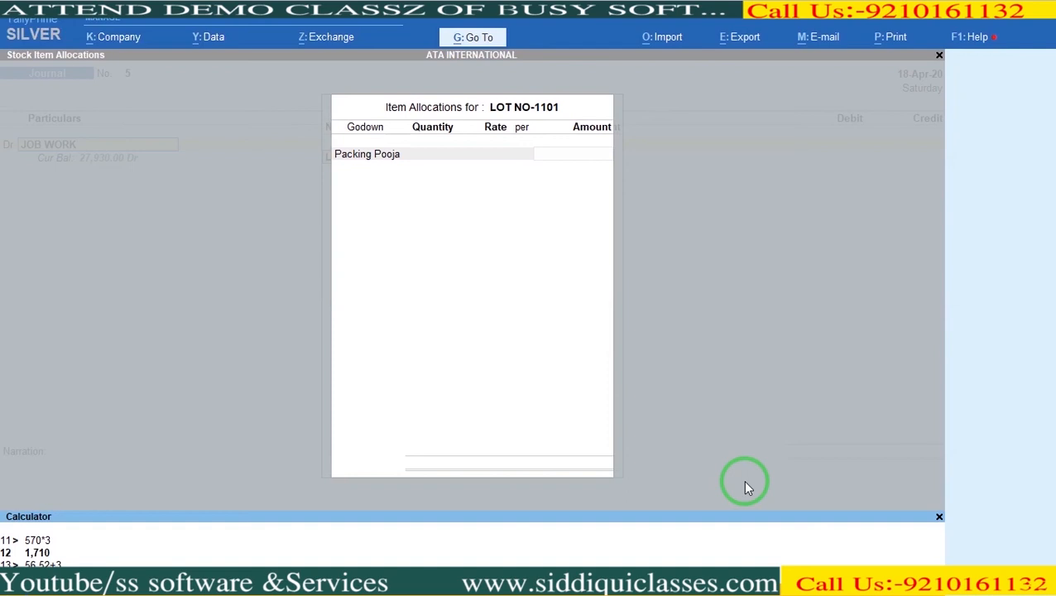
{"action": "type", "text": "570*8"}
{"action": "key", "text": "Return"}
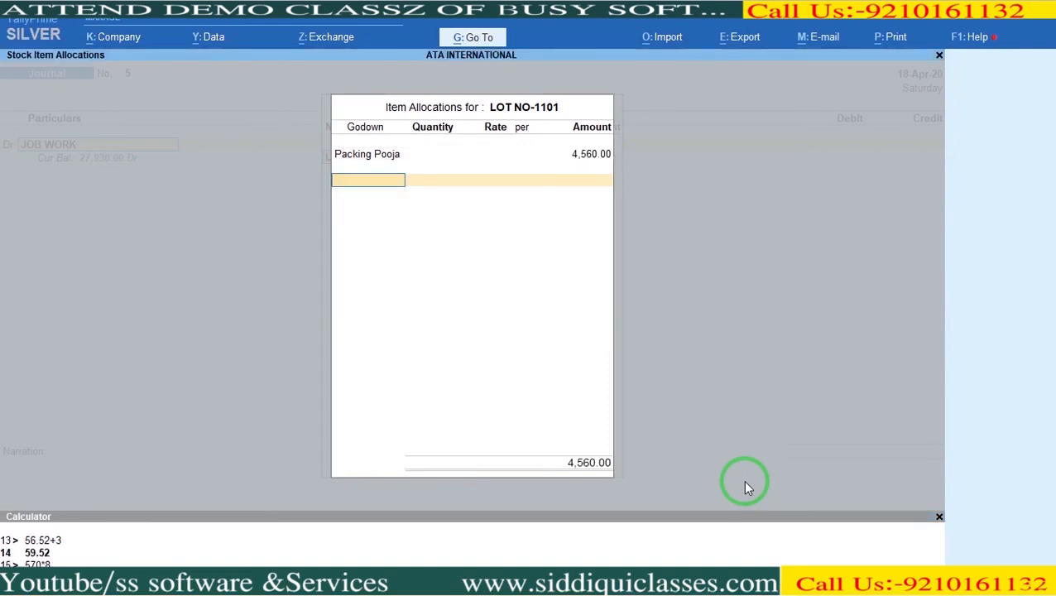
{"action": "key", "text": "Return"}
{"action": "key", "text": "Return"}
{"action": "key", "text": "Return"}
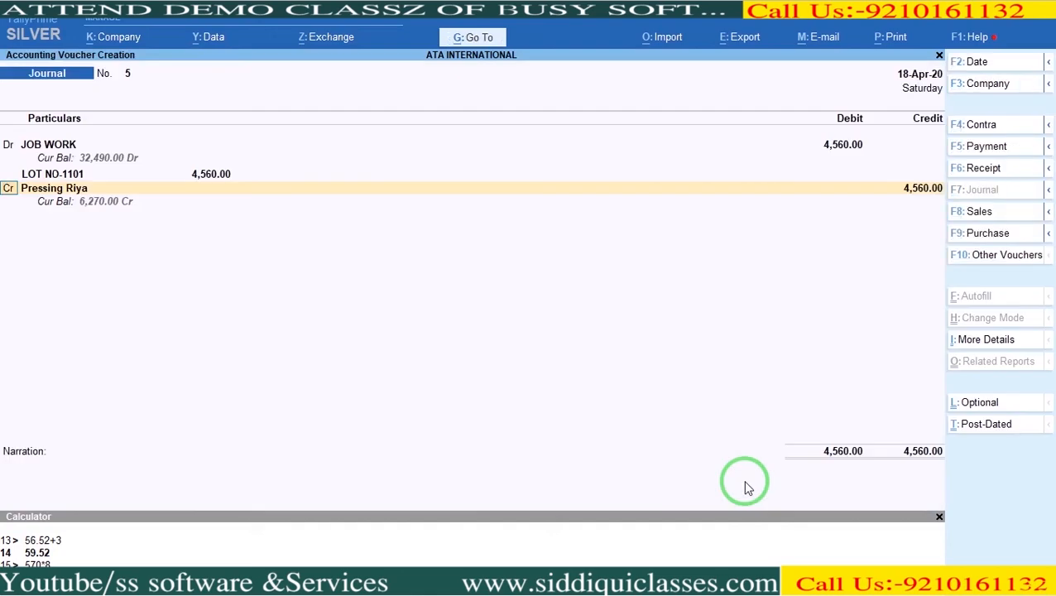
Create a Sundry Creditors ledger for the packing worker, credit it with 4,560 and save the journal voucher.
{"action": "key", "text": "Return"}
{"action": "key", "text": "alt+c"}
{"action": "type", "text": "Pooja"}
{"action": "key", "text": "Return"}
{"action": "key", "text": "Return"}
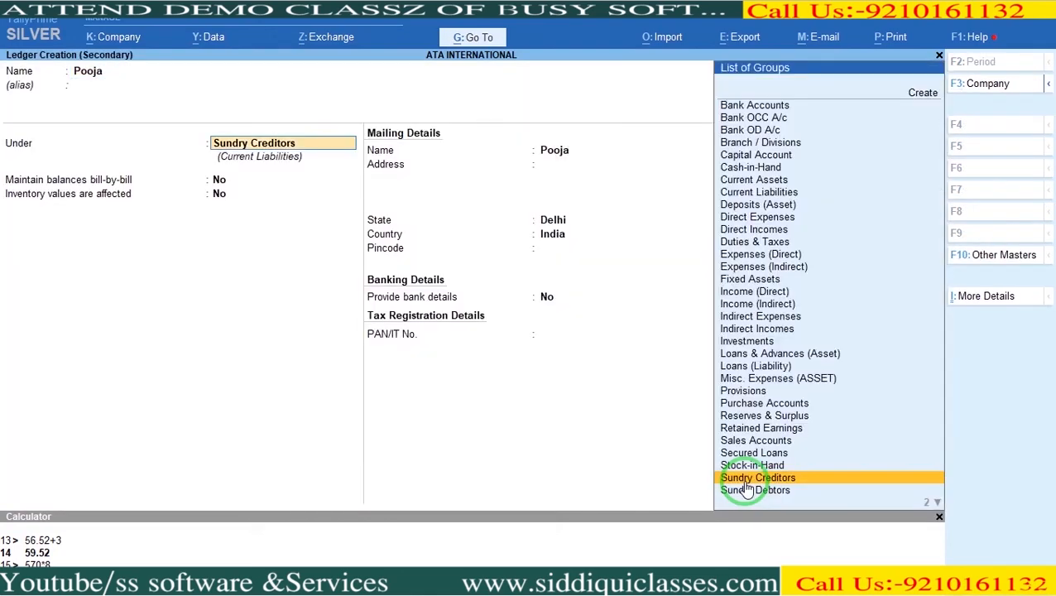
{"action": "key", "text": "ctrl+a"}
{"action": "key", "text": "Return"}
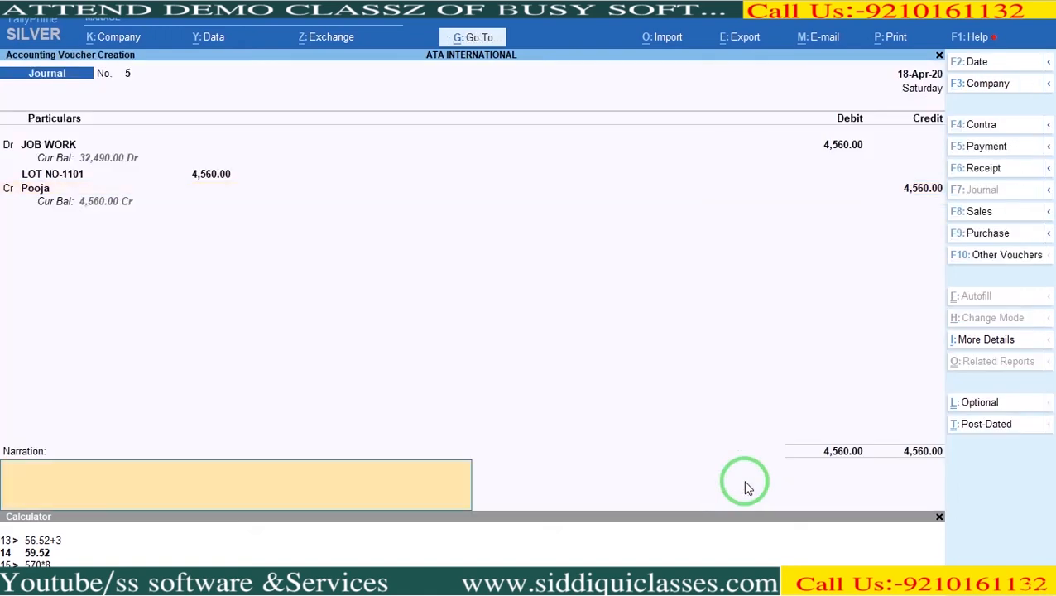
{"action": "key", "text": "Return"}
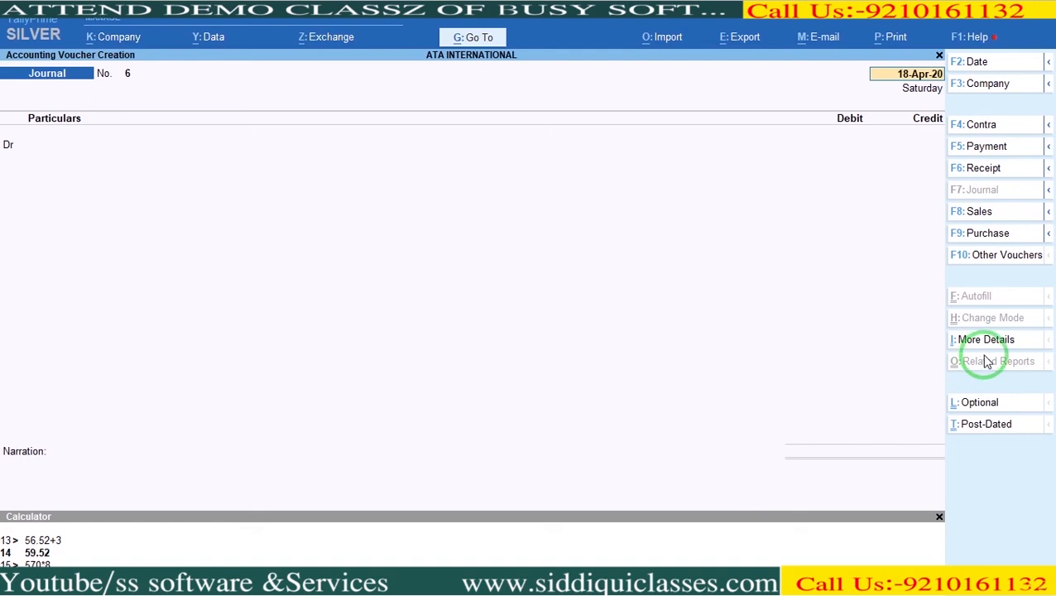
Start a stock journal dated 18-Apr-20 with 570 pcs of LOT NO-1101 from the packing worker's godown as source, accepting the default rate.
{"action": "key", "text": "Return"}
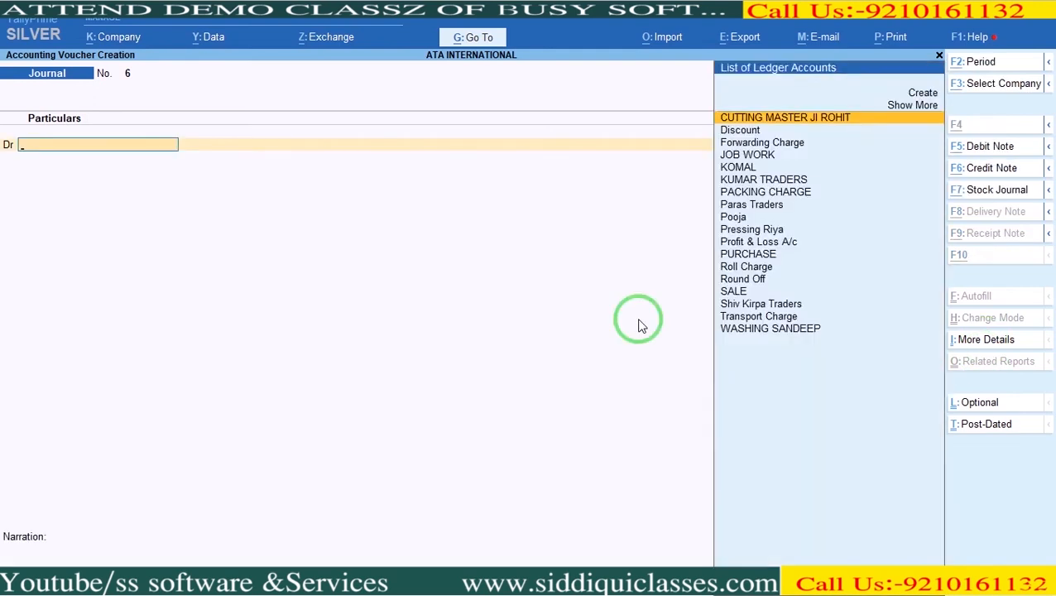
{"action": "key", "text": "F7"}
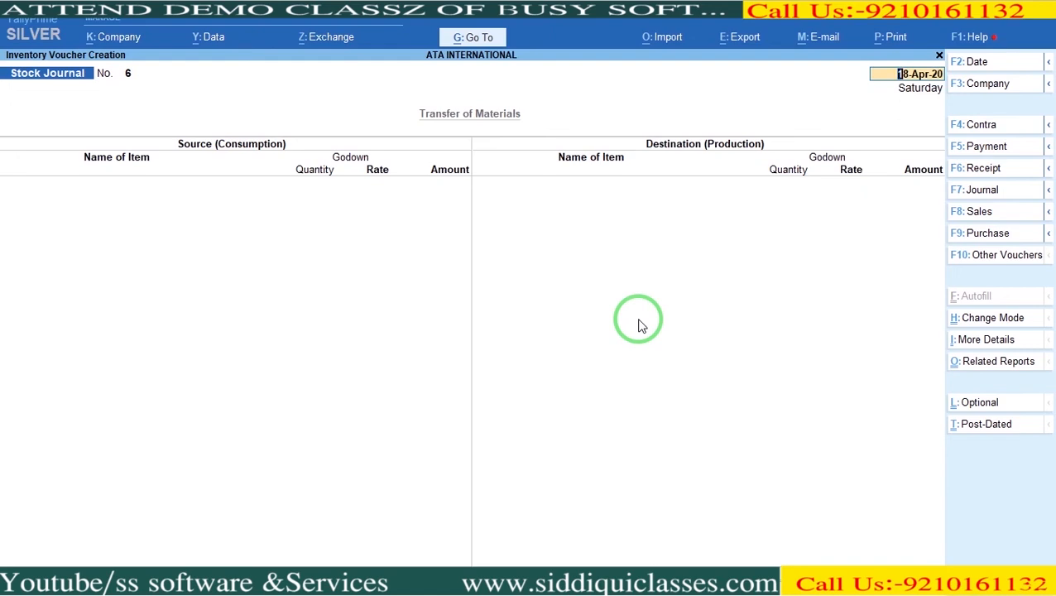
{"action": "key", "text": "Return"}
{"action": "type", "text": "Lo"}
{"action": "key", "text": "Return"}
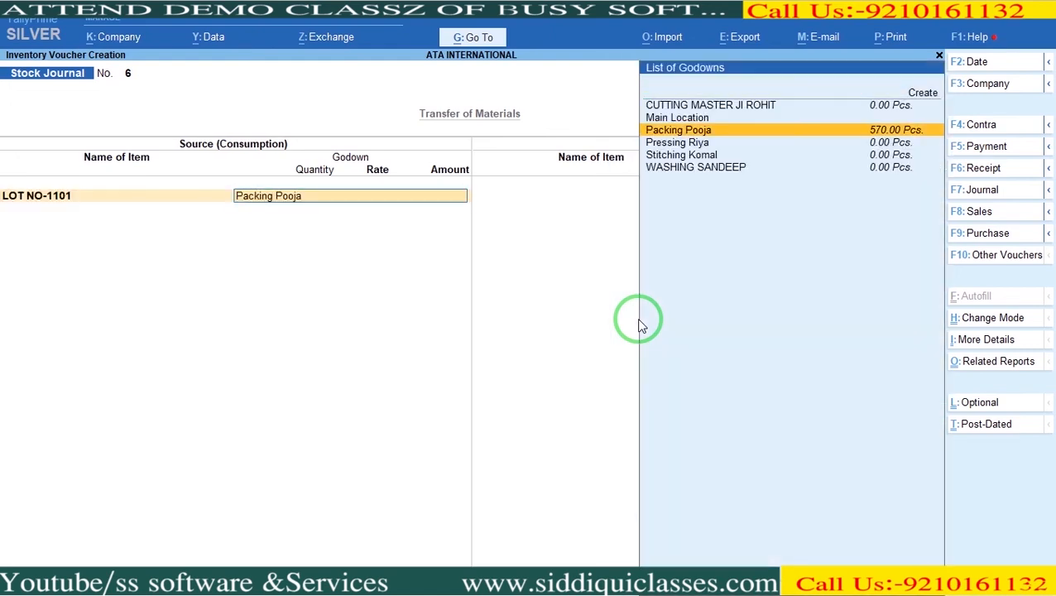
{"action": "key", "text": "Return"}
{"action": "type", "text": "570"}
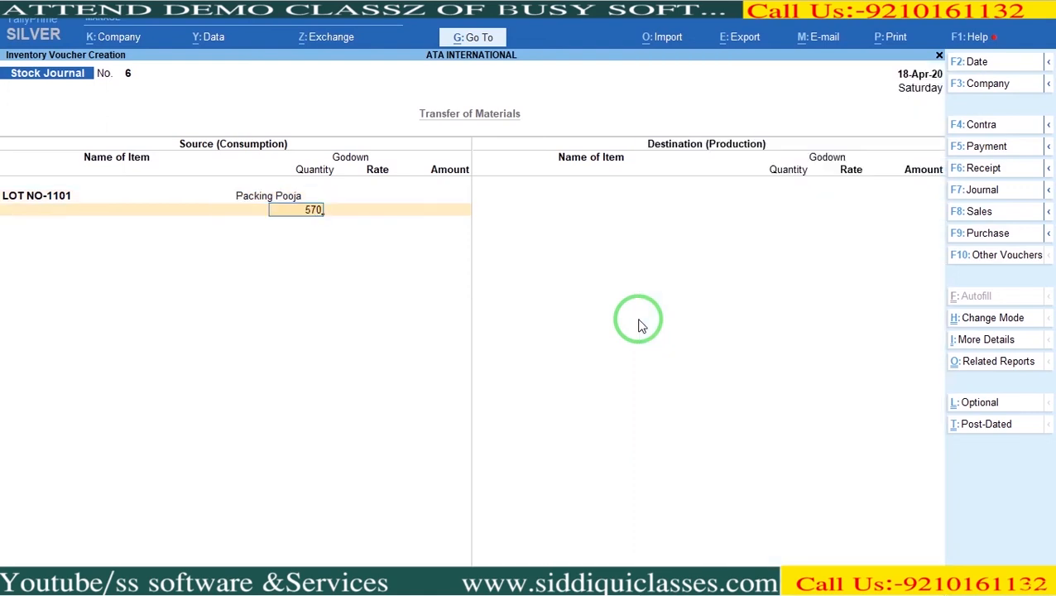
{"action": "key", "text": "Return"}
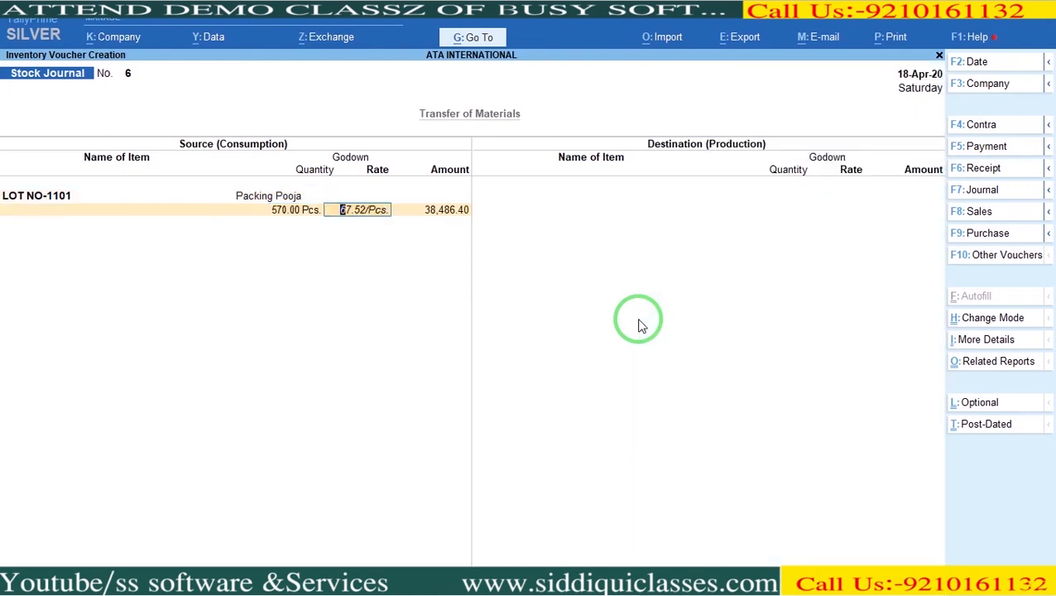
{"action": "key", "text": "Return"}
{"action": "key", "text": "Return"}
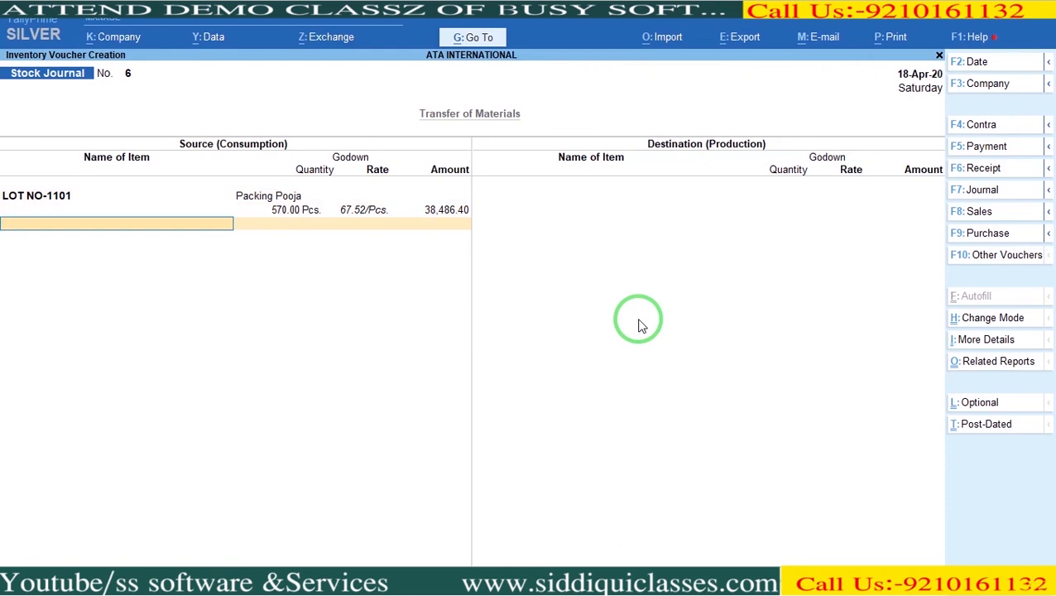
Enter 570 pcs of LOT NO-1101 at Main Location, rate 67.52, as the destination and save the stock journal.
{"action": "key", "text": "Return"}
{"action": "type", "text": "Lo"}
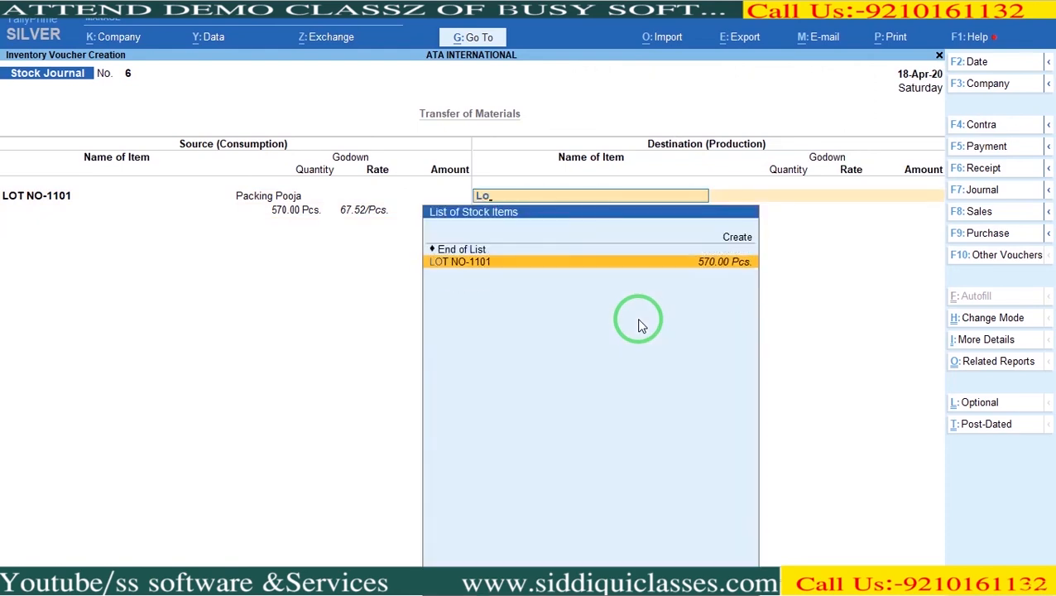
{"action": "key", "text": "Return"}
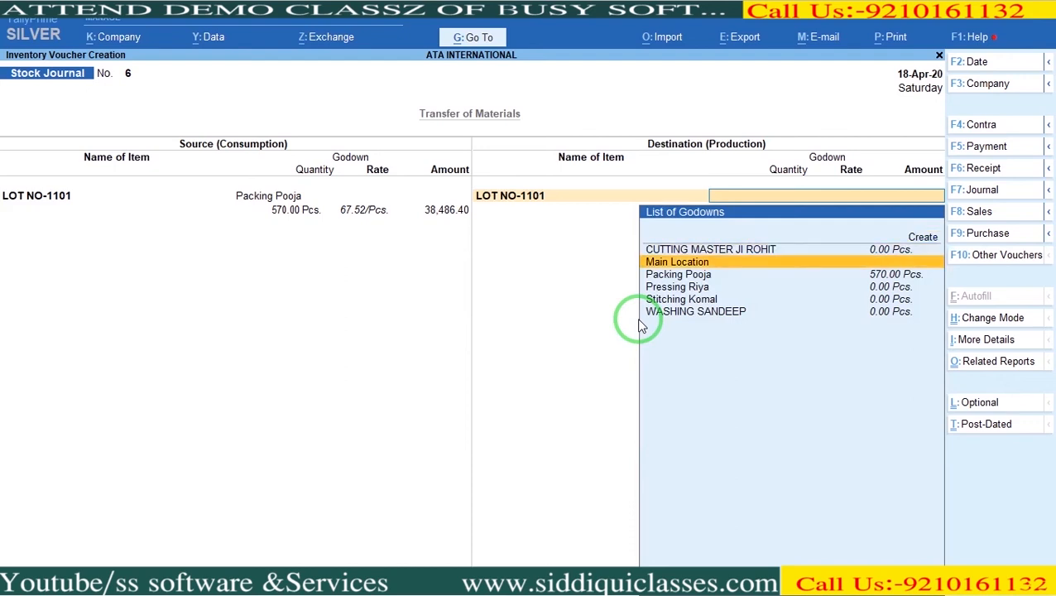
{"action": "key", "text": "Return"}
{"action": "type", "text": "570"}
{"action": "key", "text": "Return"}
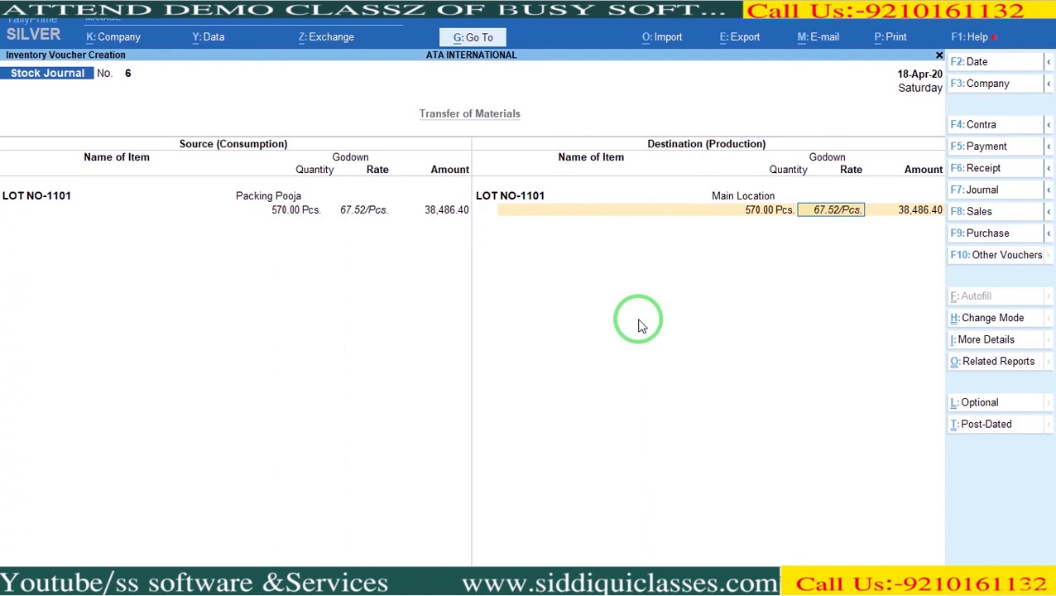
{"action": "key", "text": "ctrl"}
{"action": "key", "text": "ctrl+a"}
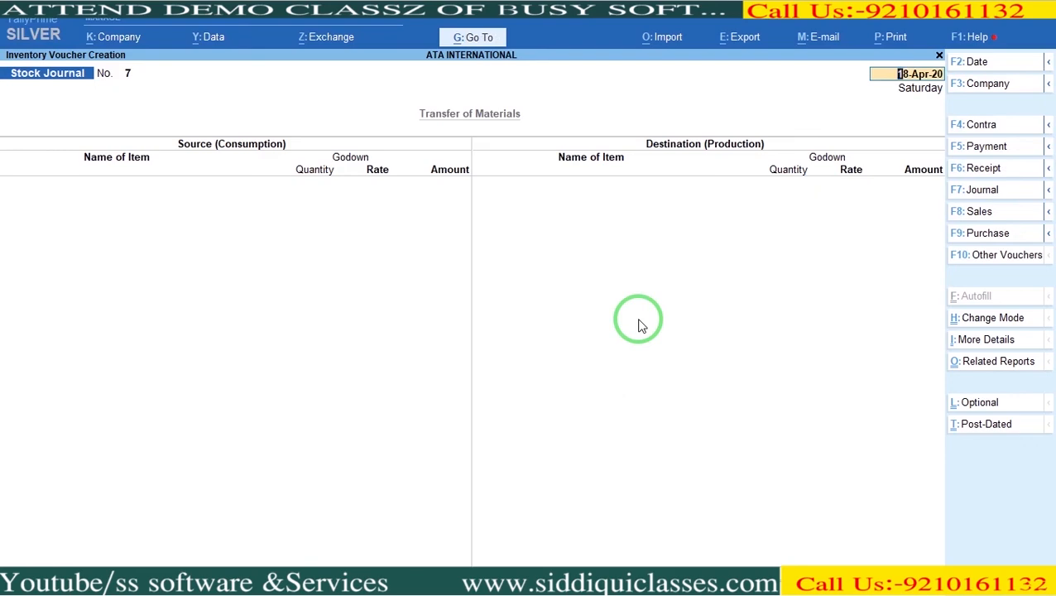
Switch to the PDF and look through the remaining lot sheets up to the sales invoice for Khurana Wool Store.
{"action": "key", "text": "Return"}
{"action": "key", "text": "alt+Tab"}
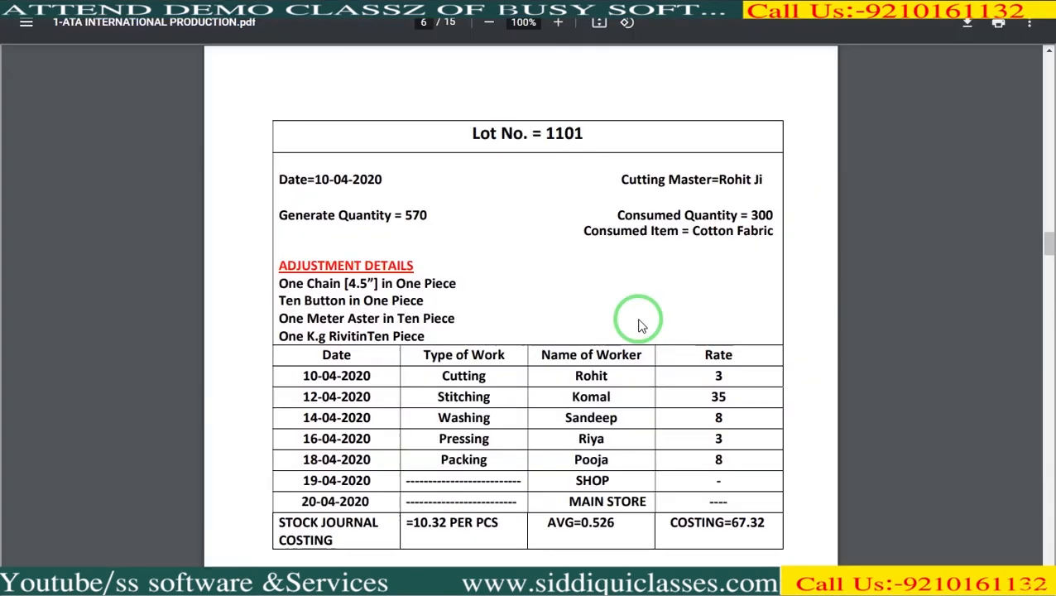
{"action": "scroll", "coordinate": [638, 324], "scroll_direction": "down", "scroll_amount": 5}
{"action": "scroll", "coordinate": [639, 324], "scroll_direction": "down", "scroll_amount": 5}
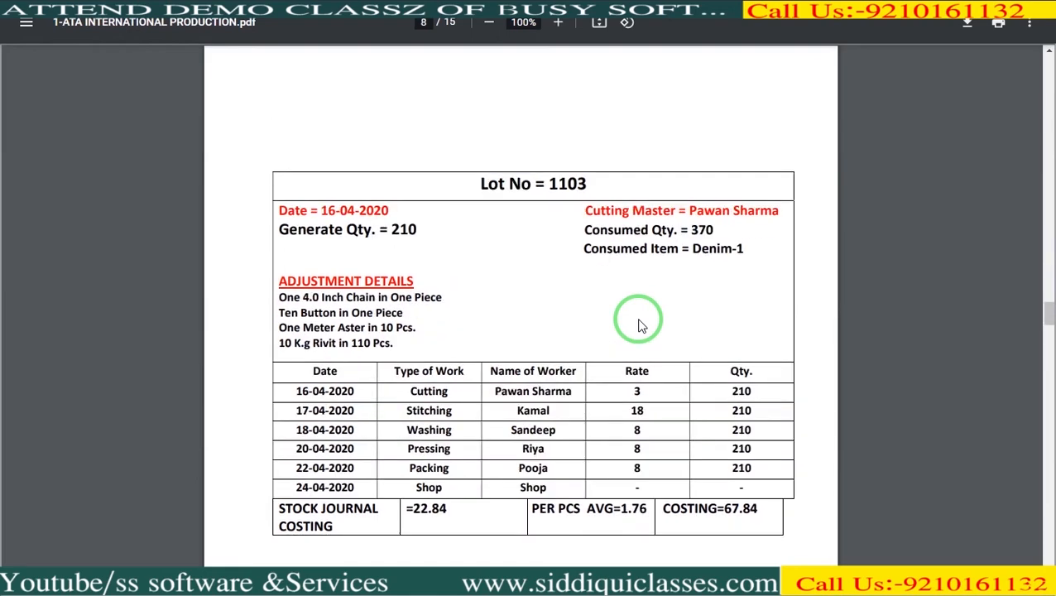
{"action": "scroll", "coordinate": [640, 325], "scroll_direction": "down", "scroll_amount": 5}
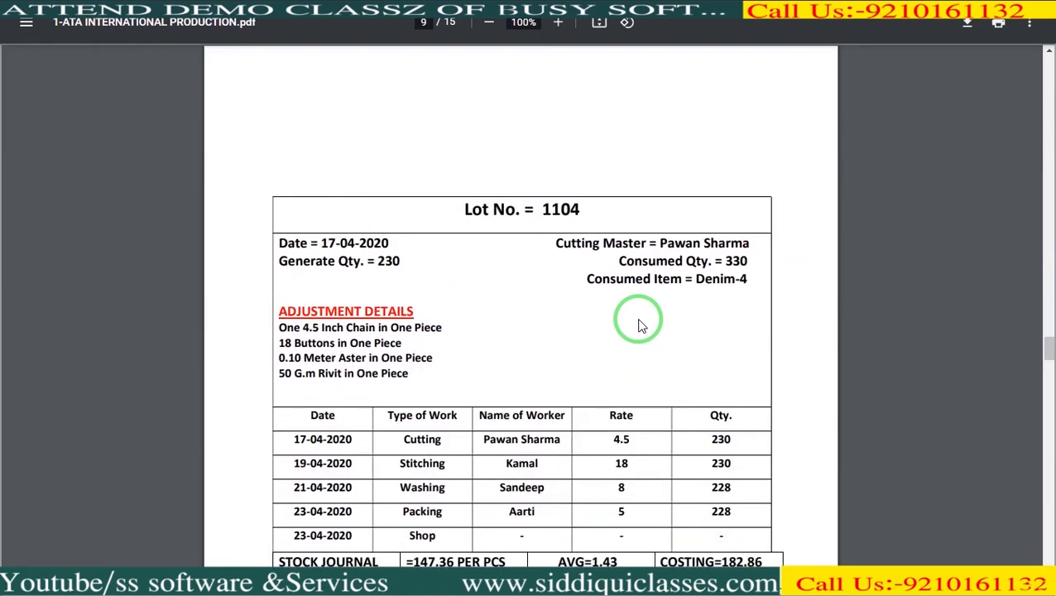
{"action": "scroll", "coordinate": [639, 325], "scroll_direction": "down", "scroll_amount": 5}
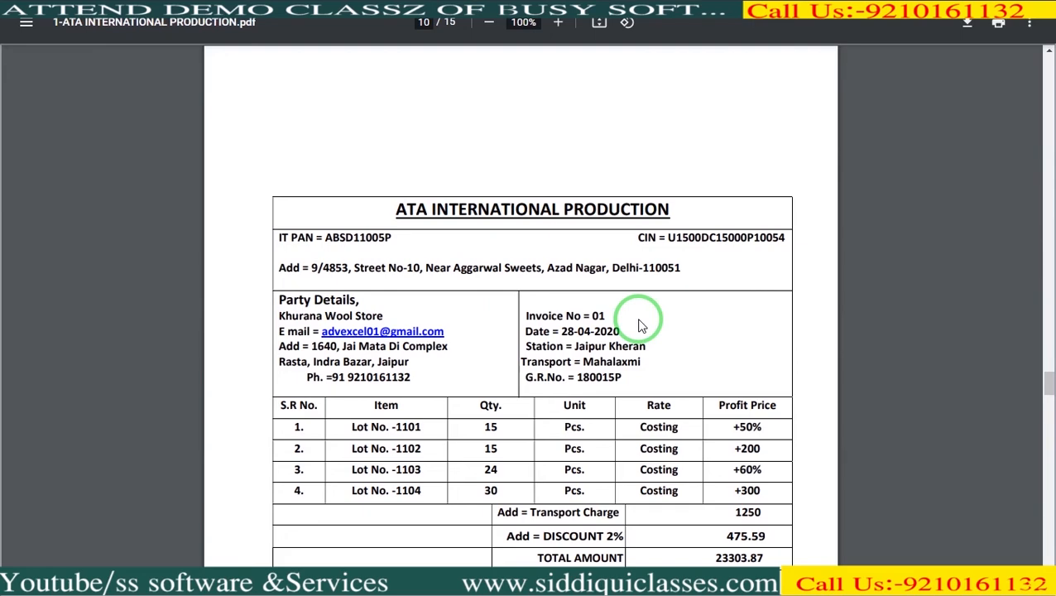
Switch to TallyPrime and review the Day Book for the period 1-Apr-20 to 31-Mar-21.
{"action": "key", "text": "alt+Tab"}
{"action": "key", "text": "Escape"}
{"action": "key", "text": "Return"}
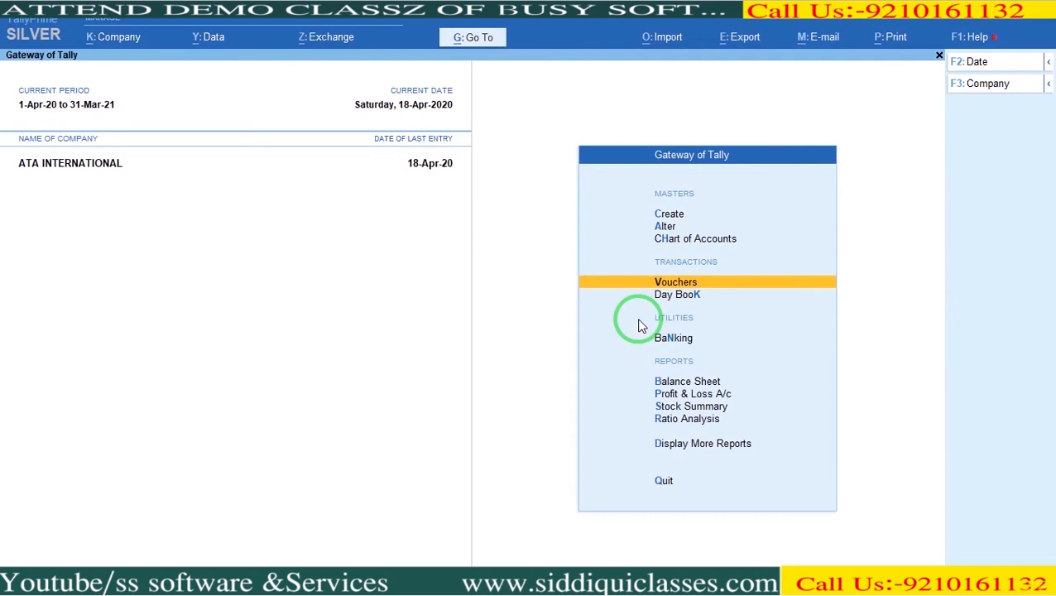
{"action": "key", "text": "Down"}
{"action": "key", "text": "Return"}
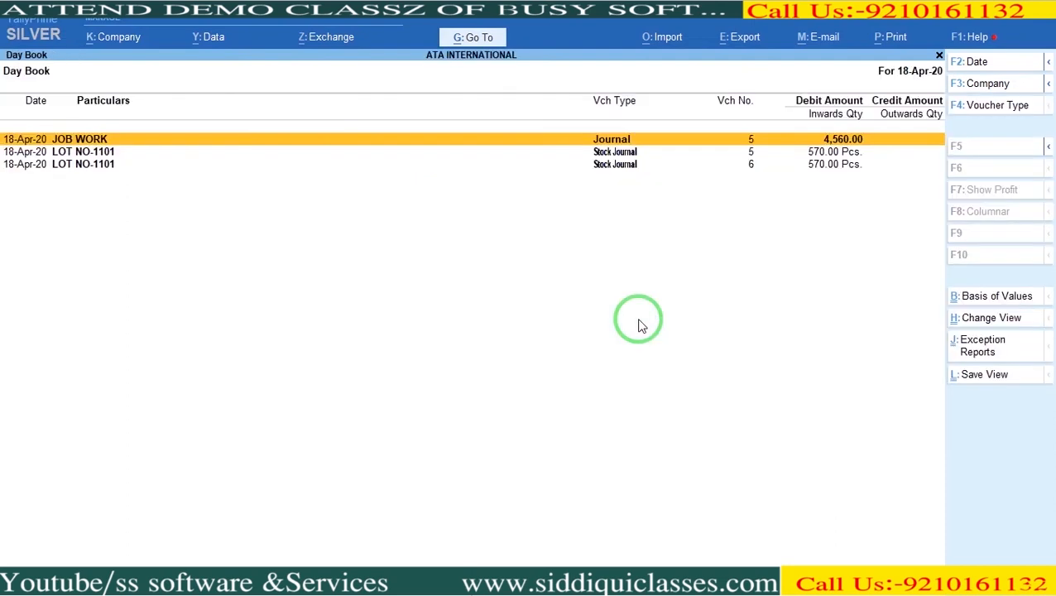
{"action": "key", "text": "alt+F2"}
{"action": "type", "text": "1"}
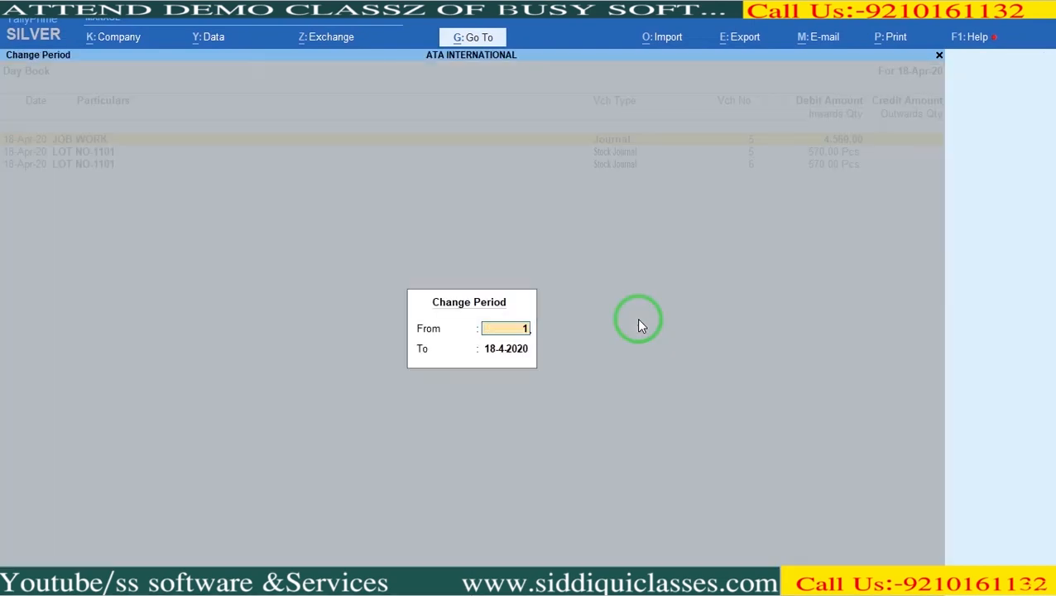
{"action": "type", "text": "-4"}
{"action": "key", "text": "Return"}
{"action": "type", "text": "31-3"}
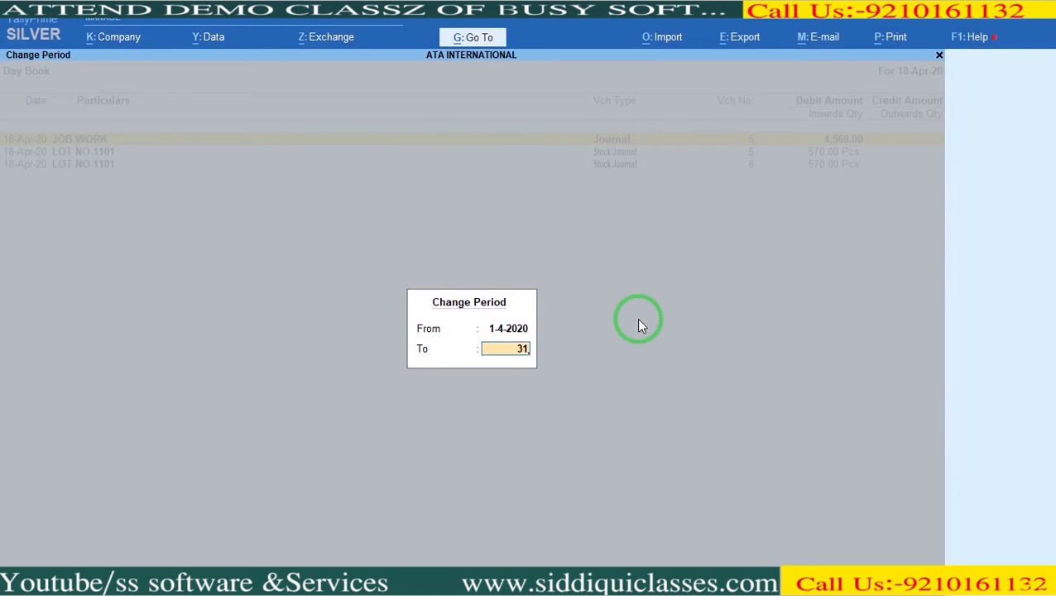
{"action": "key", "text": "Return"}
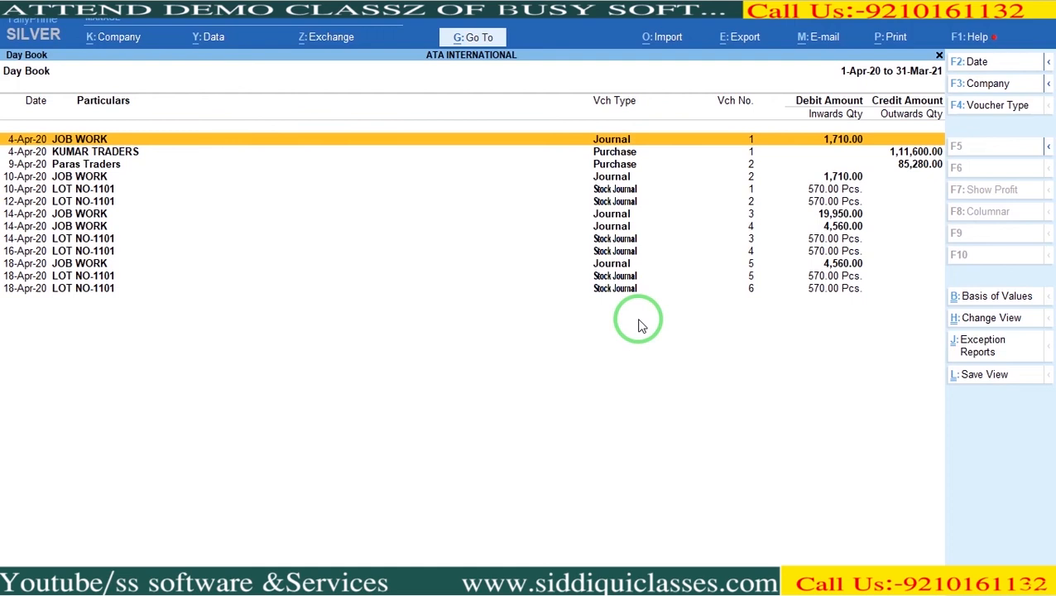
Review the April vouchers in the Stock Transfer Journal Register under the inventory books, then close the register.
{"action": "key", "text": "Escape"}
{"action": "key", "text": "Down"}
{"action": "key", "text": "Down"}
{"action": "key", "text": "Down"}
{"action": "key", "text": "Down"}
{"action": "key", "text": "Down"}
{"action": "key", "text": "Down"}
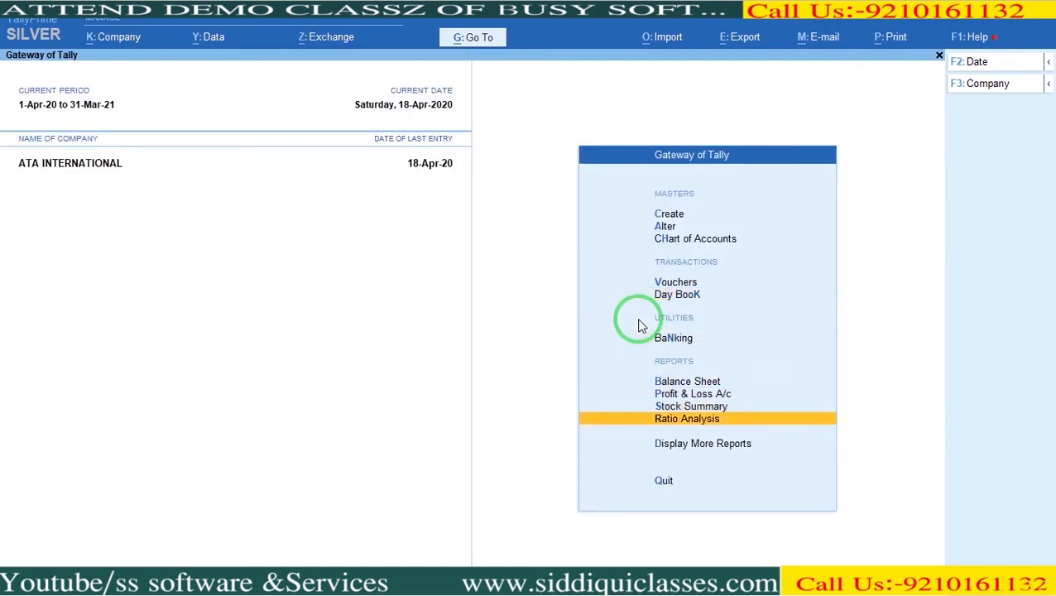
{"action": "key", "text": "Return"}
{"action": "key", "text": "Down"}
{"action": "key", "text": "Down"}
{"action": "key", "text": "Down"}
{"action": "key", "text": "Down"}
{"action": "key", "text": "Down"}
{"action": "key", "text": "Down"}
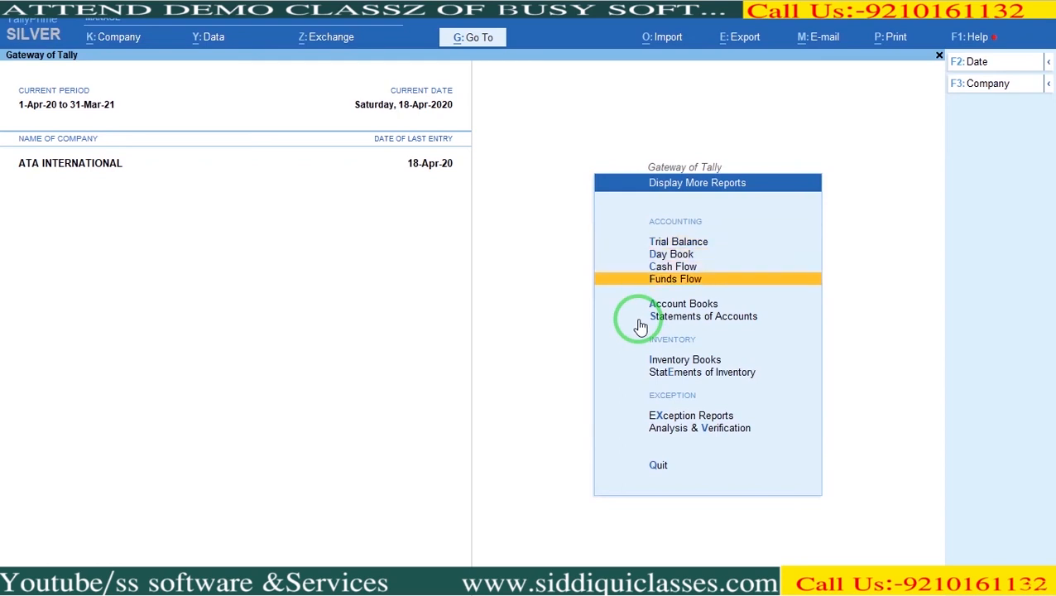
{"action": "key", "text": "Return"}
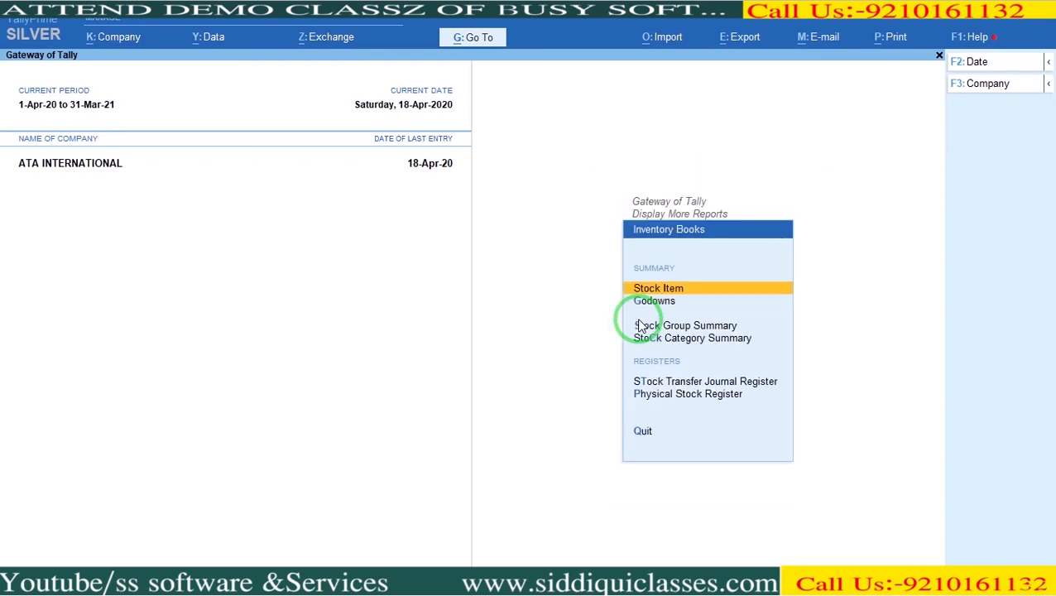
{"action": "key", "text": "Down"}
{"action": "key", "text": "Down"}
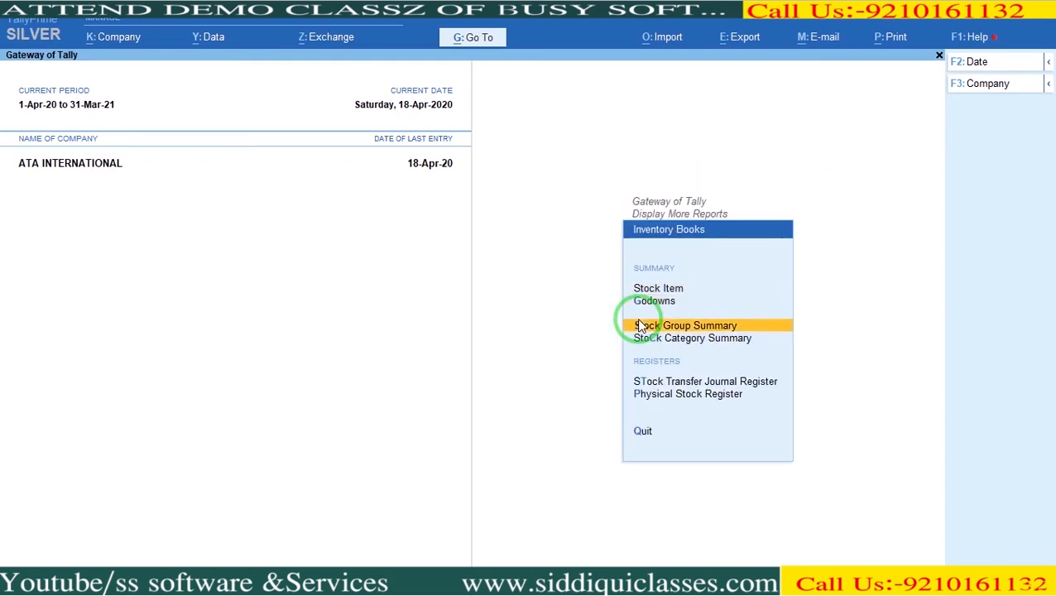
{"action": "key", "text": "Down"}
{"action": "key", "text": "Down"}
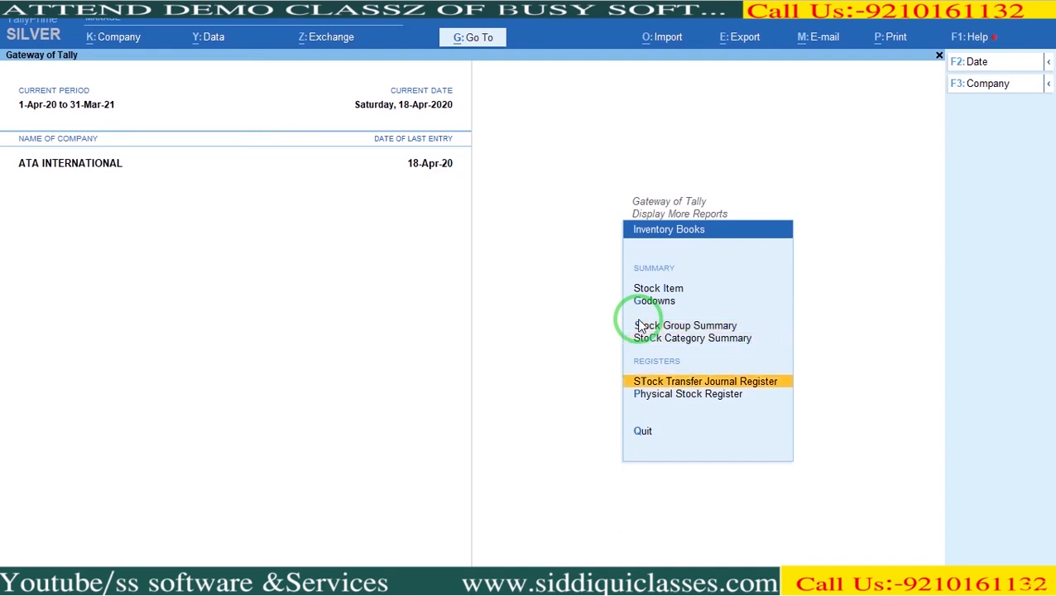
{"action": "key", "text": "Return"}
{"action": "key", "text": "Return"}
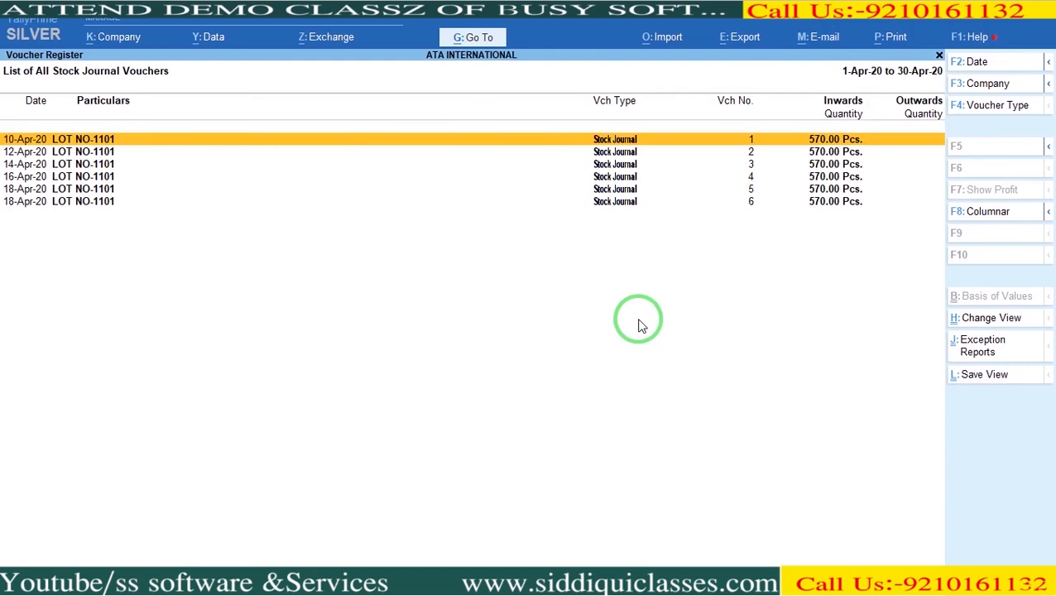
{"action": "key", "text": "Escape"}
{"action": "key", "text": "Escape"}
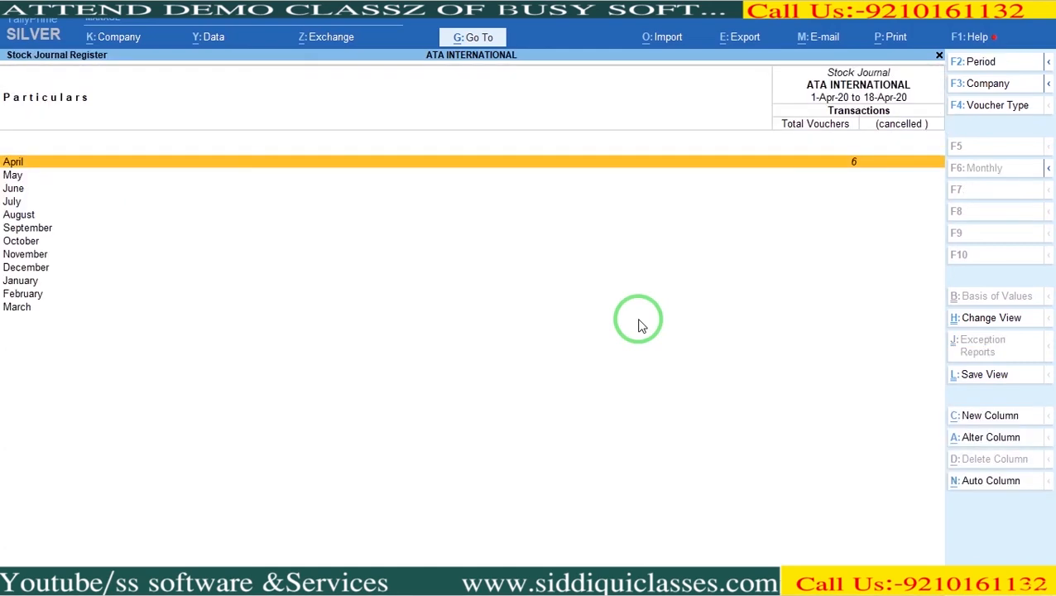
{"action": "key", "text": "Escape"}
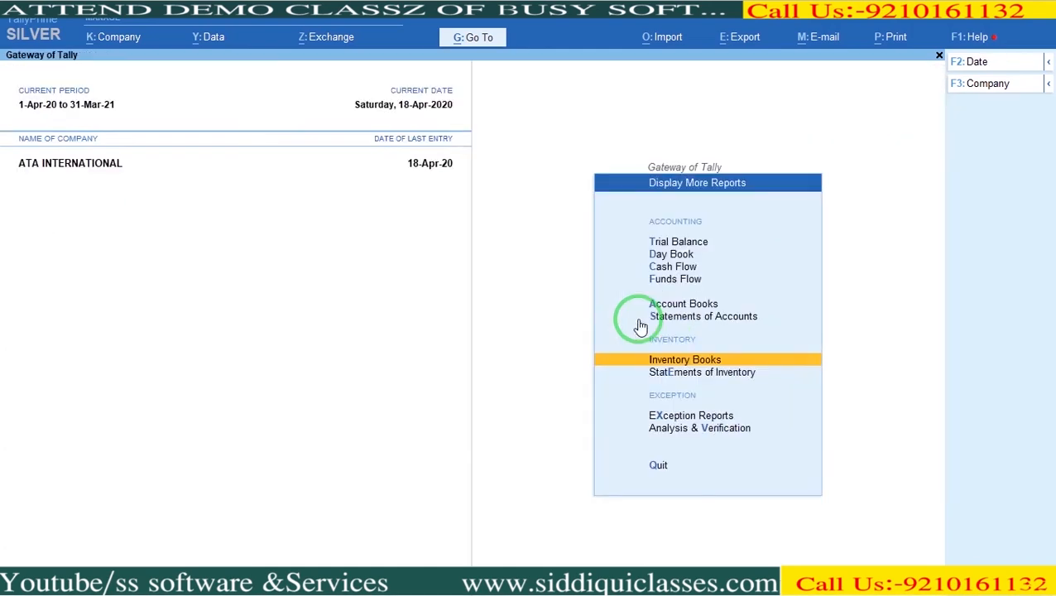
Open the stock item movement analysis for LOT NO-1101 and drill down into its inward stock journal transfers.
{"action": "key", "text": "Down"}
{"action": "key", "text": "Return"}
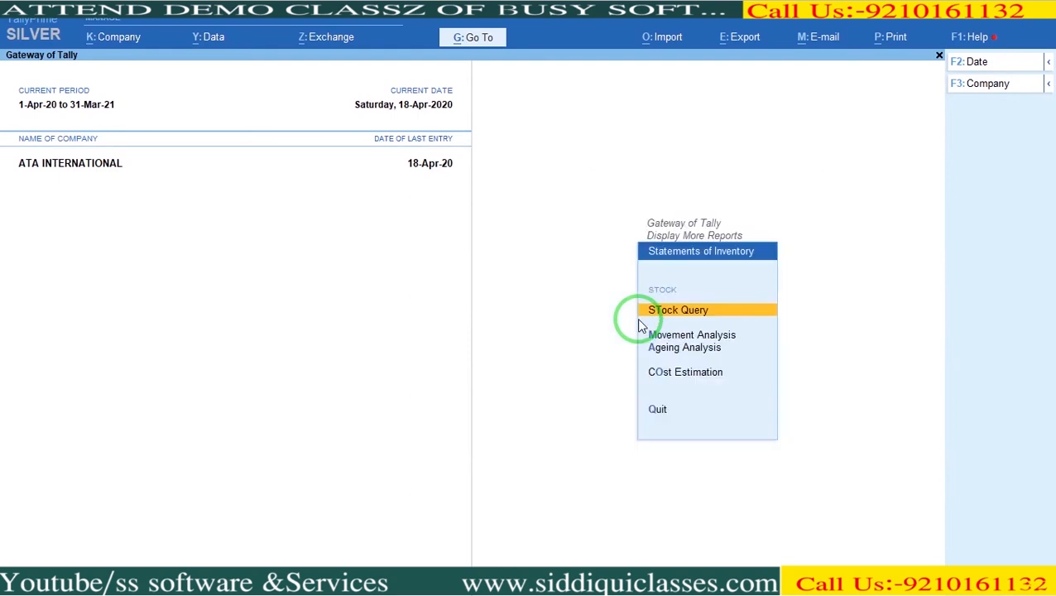
{"action": "key", "text": "Down"}
{"action": "key", "text": "Return"}
{"action": "key", "text": "Down"}
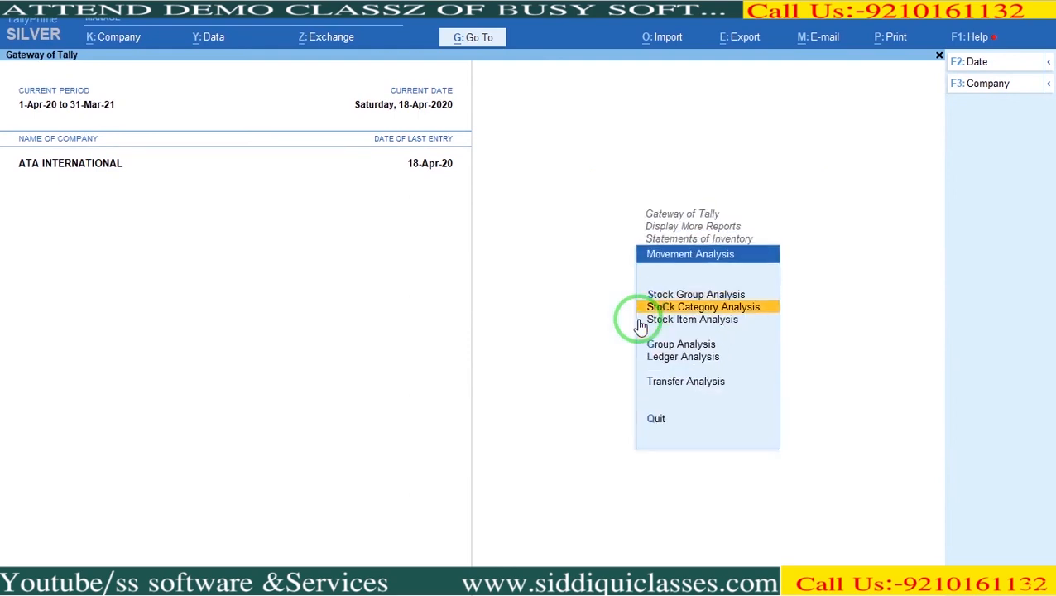
{"action": "key", "text": "Down"}
{"action": "key", "text": "Return"}
{"action": "type", "text": "lo"}
{"action": "key", "text": "Return"}
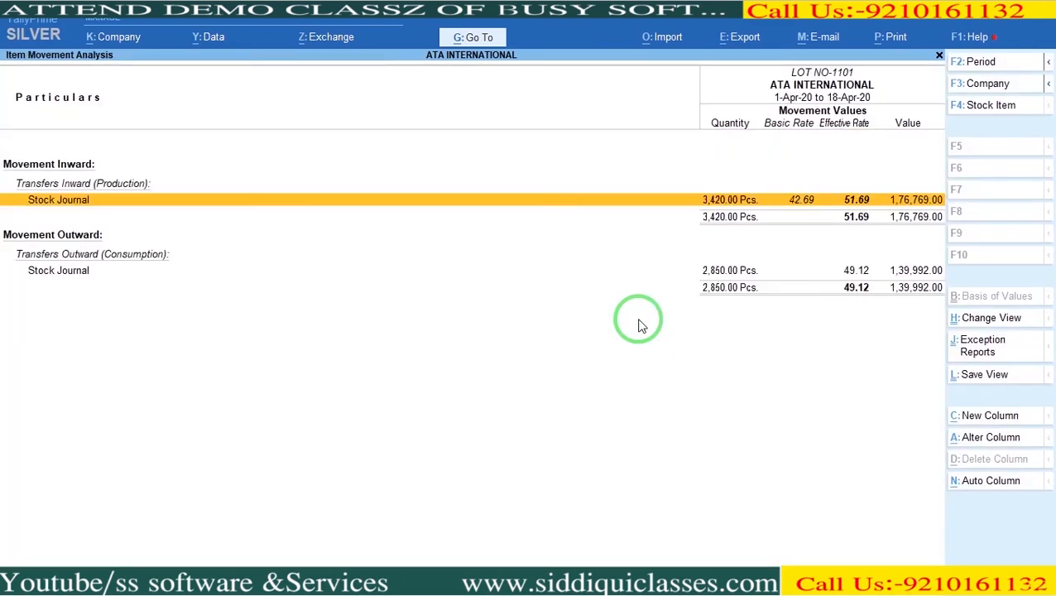
{"action": "key", "text": "Return"}
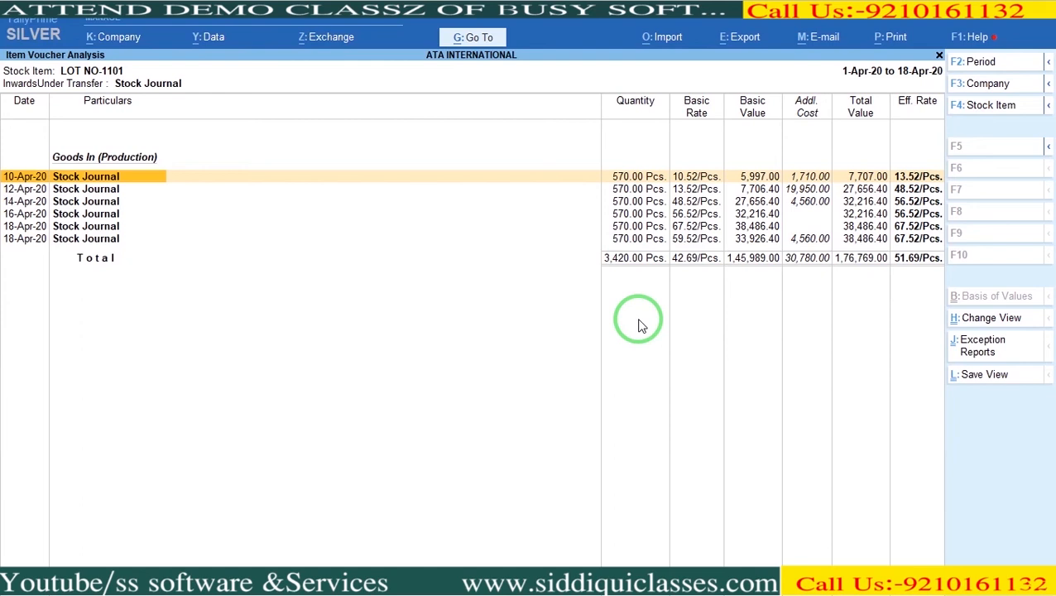
Examine the inward transfers' basic rates, additional costs and effective rates, show their linked vouchers in detail, and close the analysis.
{"action": "key", "text": "Down"}
{"action": "key", "text": "Down"}
{"action": "key", "text": "Down"}
{"action": "key", "text": "Down"}
{"action": "key", "text": "Down"}
{"action": "key", "text": "Up"}
{"action": "key", "text": "Up"}
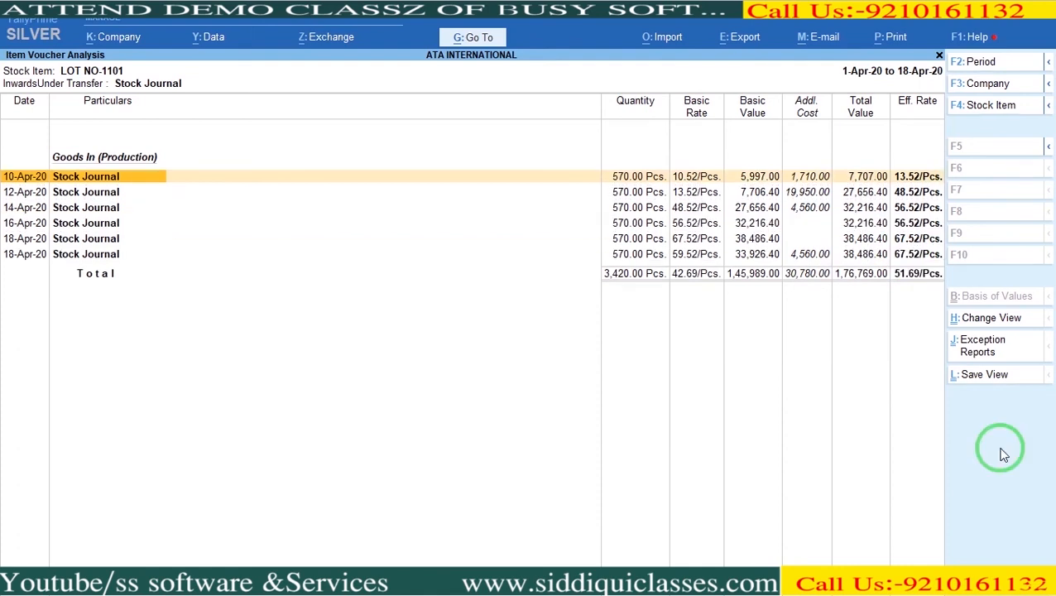
{"action": "key", "text": "alt"}
{"action": "key", "text": "alt+F5"}
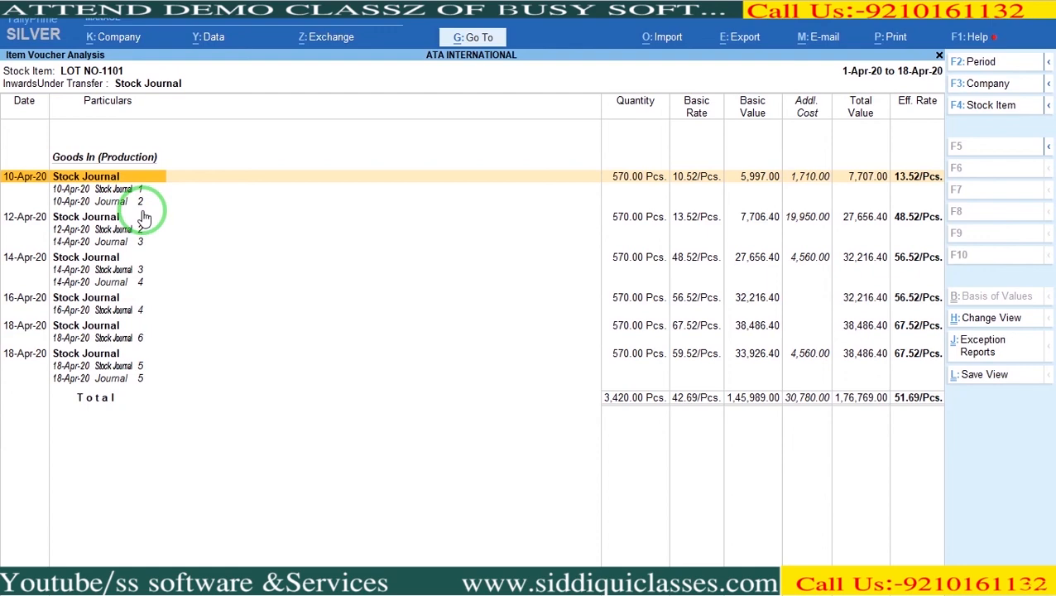
{"action": "key", "text": "Escape"}
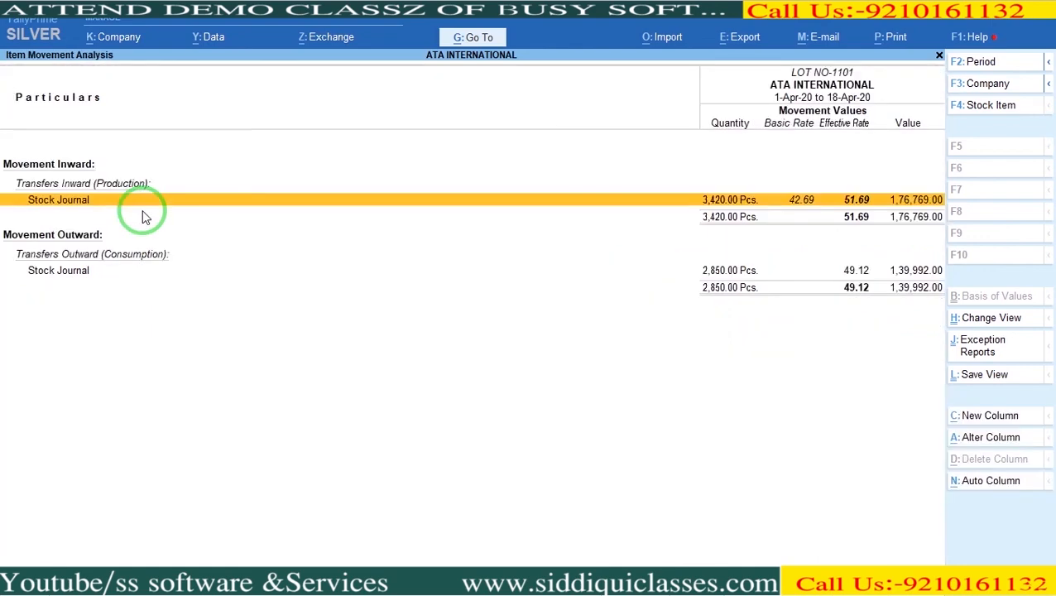
{"action": "key", "text": "Escape"}
{"action": "key", "text": "Escape"}
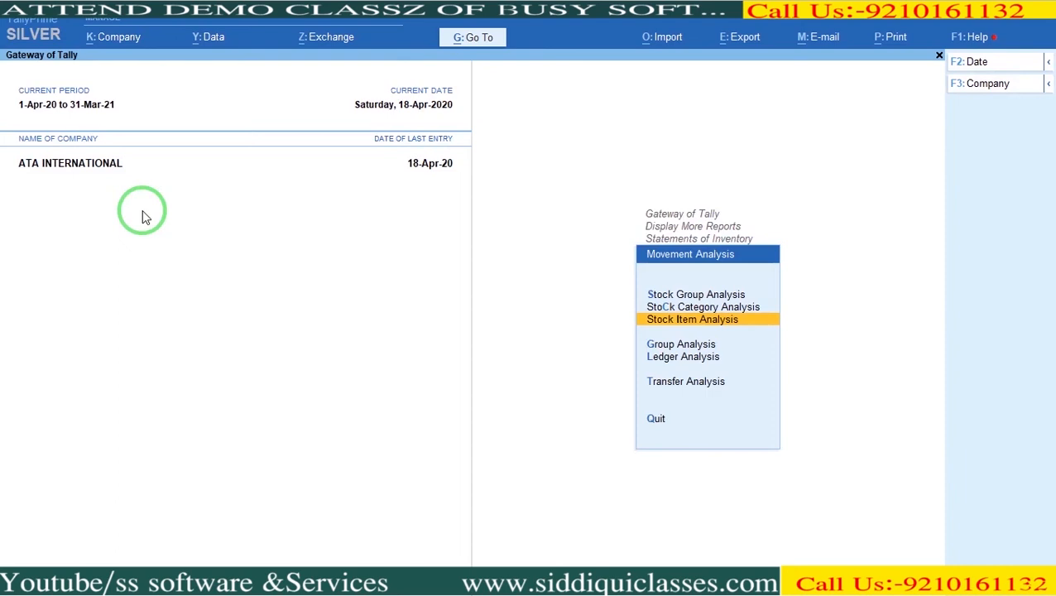
{"action": "key", "text": "Escape"}
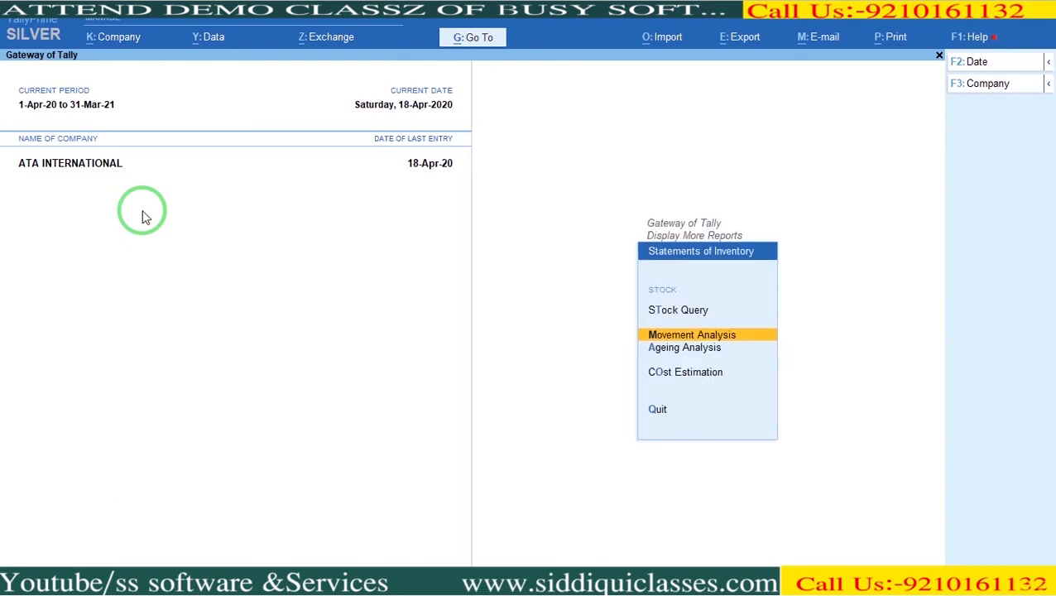
Open the group summary for Sundry Creditors from the account books.
{"action": "key", "text": "Escape"}
{"action": "key", "text": "Up"}
{"action": "key", "text": "Up"}
{"action": "key", "text": "Up"}
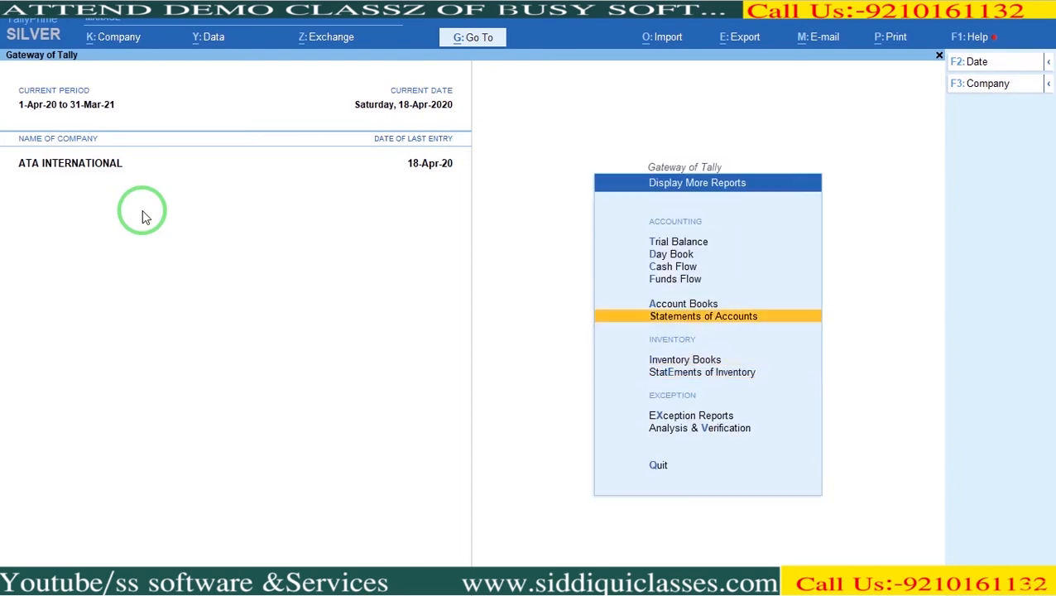
{"action": "key", "text": "Return"}
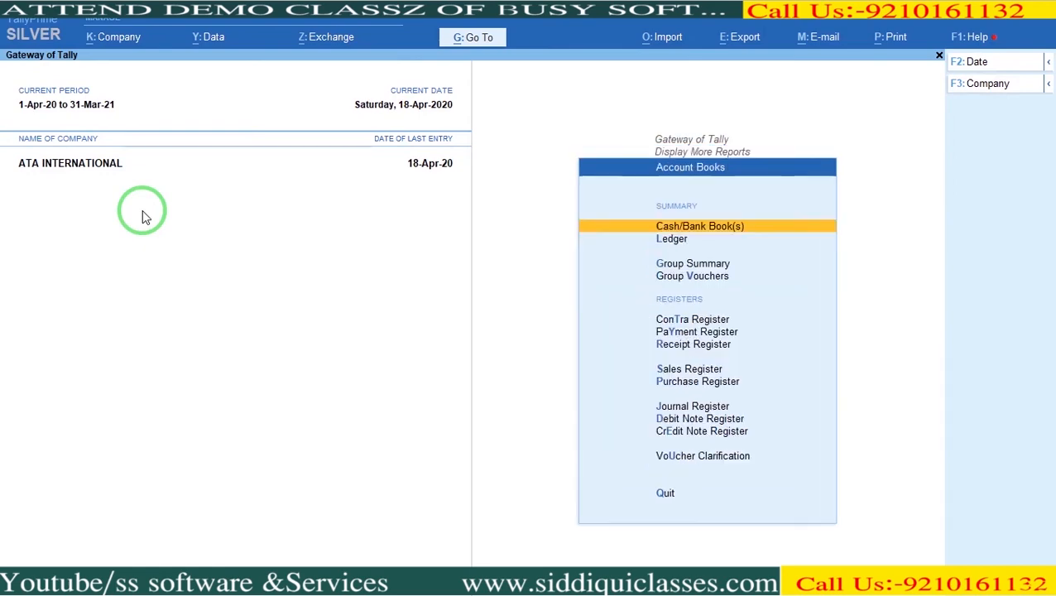
{"action": "key", "text": "Down"}
{"action": "key", "text": "Down"}
{"action": "key", "text": "Return"}
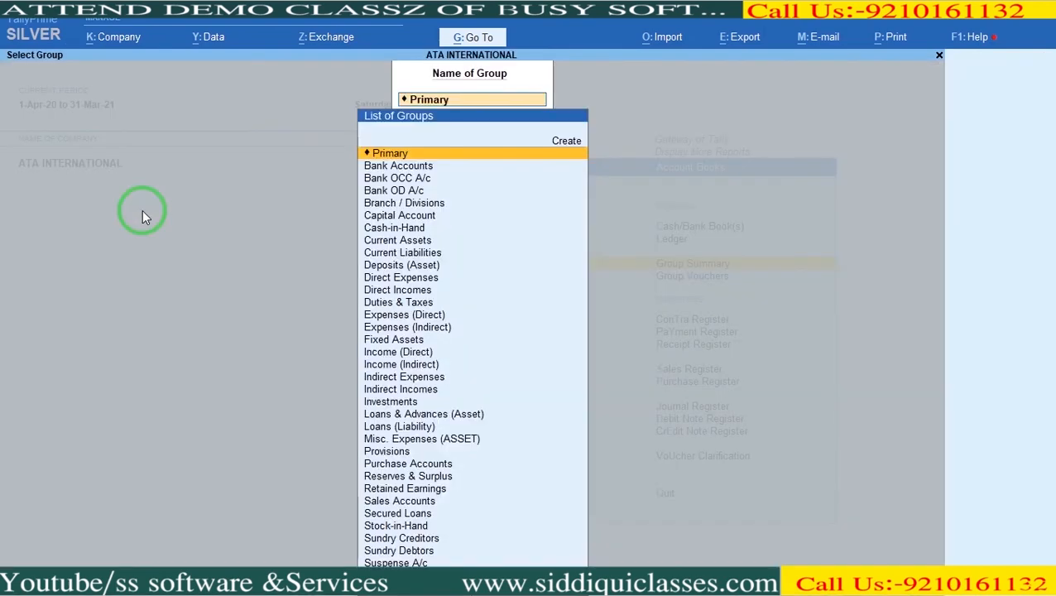
{"action": "type", "text": "Sun"}
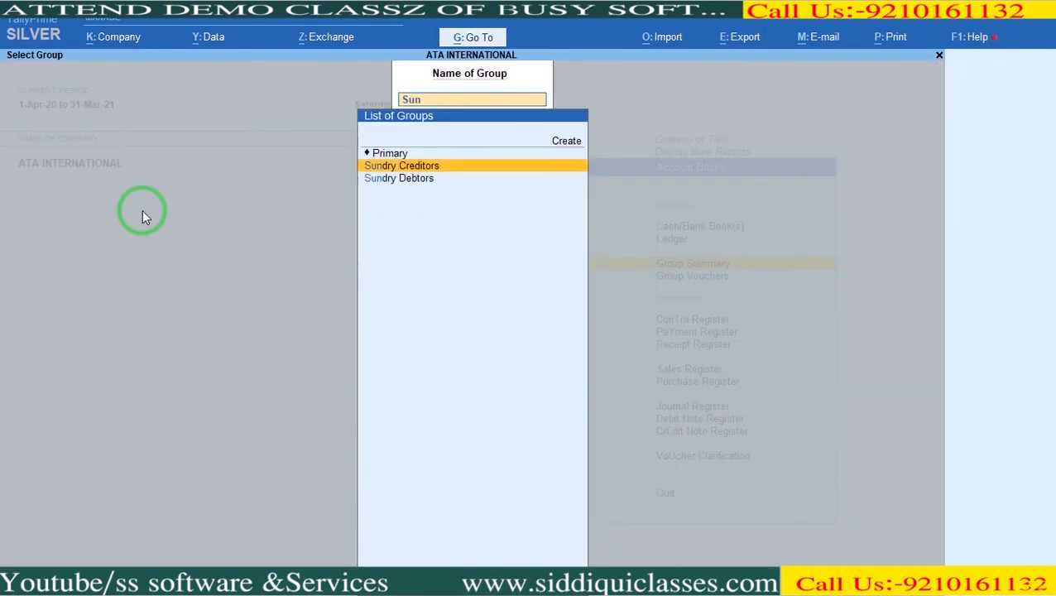
{"action": "key", "text": "Return"}
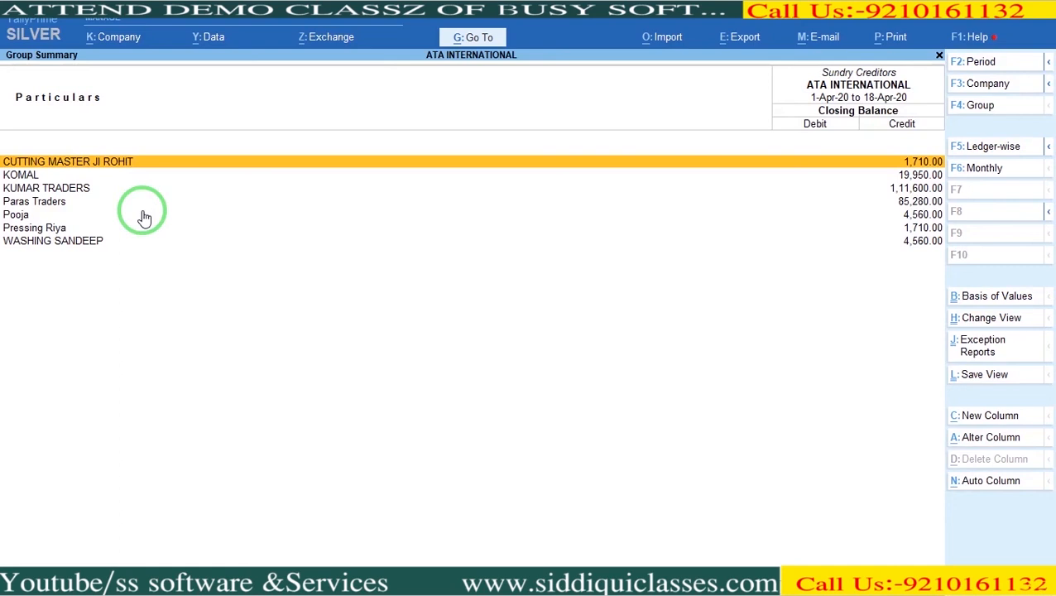
Look through the closing balances of the suppliers and job workers, then return to the Gateway of Tally.
{"action": "left_click", "coordinate": [870, 176]}
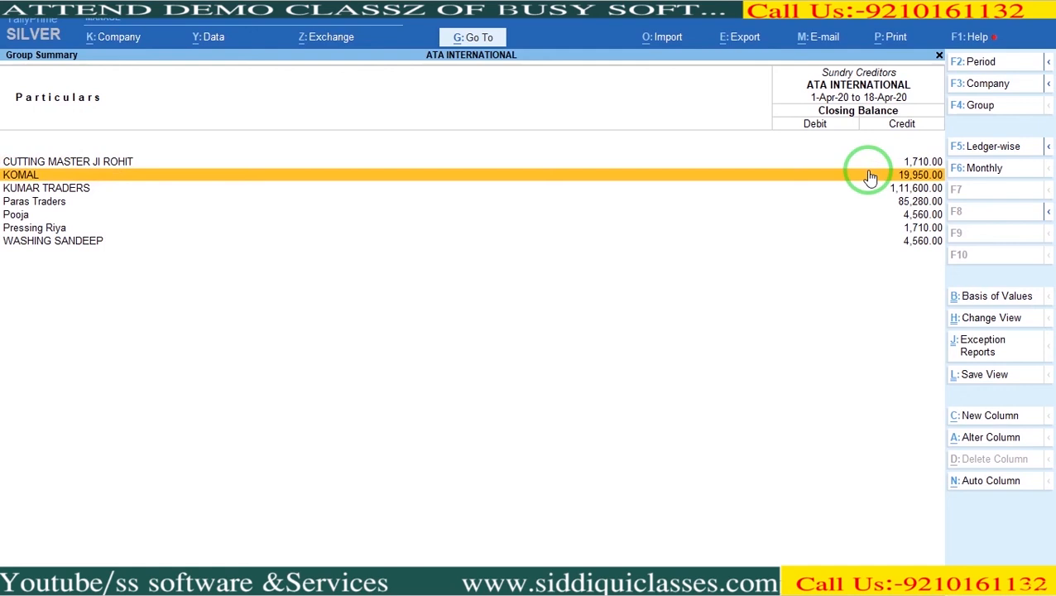
{"action": "key", "text": "Down"}
{"action": "key", "text": "Down"}
{"action": "key", "text": "Down"}
{"action": "key", "text": "Down"}
{"action": "key", "text": "Down"}
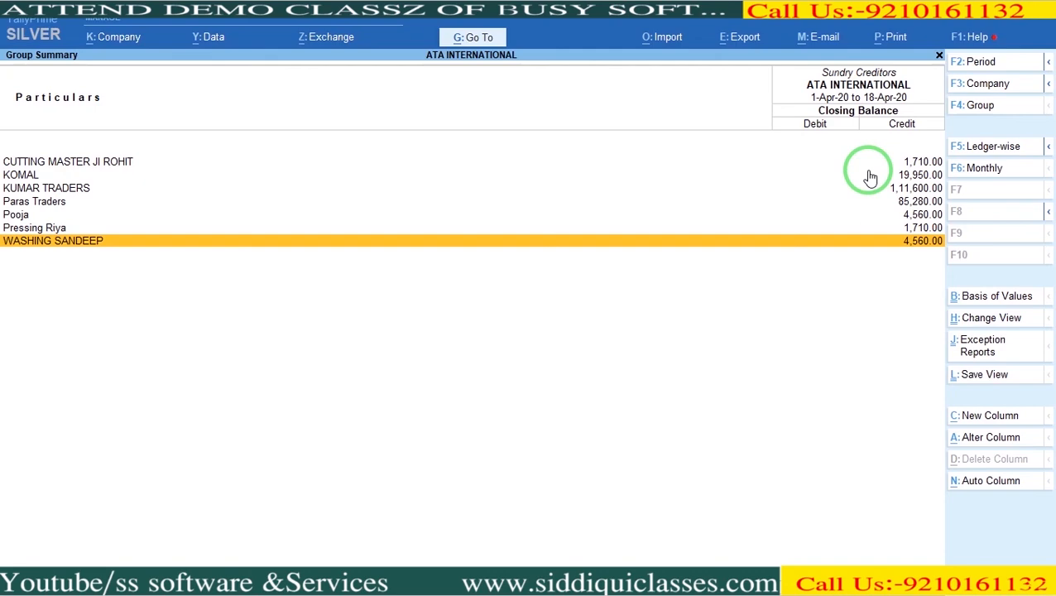
{"action": "key", "text": "Escape"}
{"action": "key", "text": "Escape"}
{"action": "key", "text": "Escape"}
{"action": "key", "text": "Escape"}
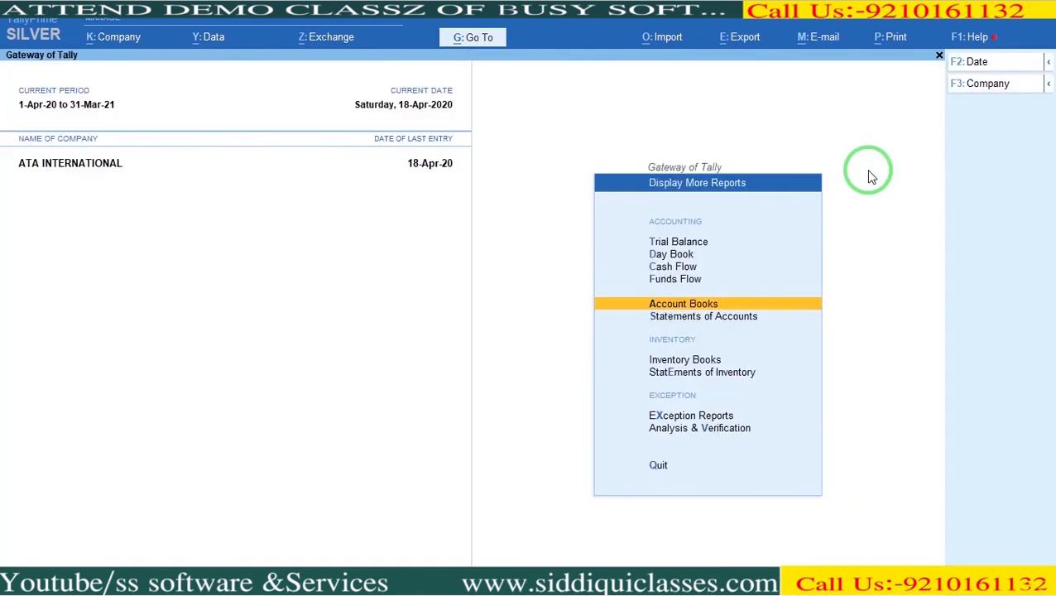
{"action": "key", "text": "Escape"}
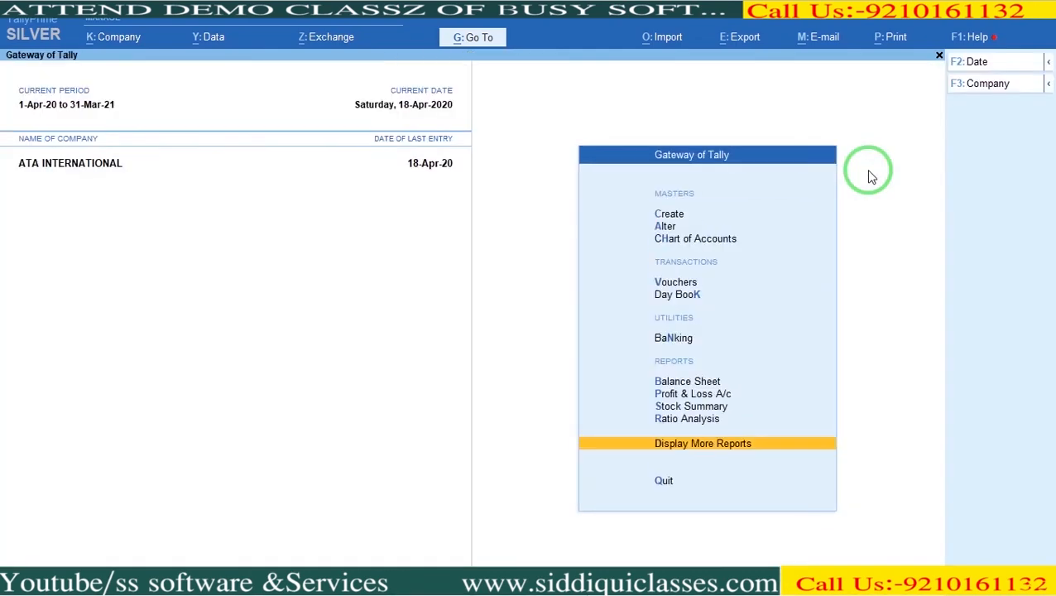
Start a sales voucher and date it 28-Apr-20, as given on the invoice in the PDF.
{"action": "key", "text": "v"}
{"action": "key", "text": "F8"}
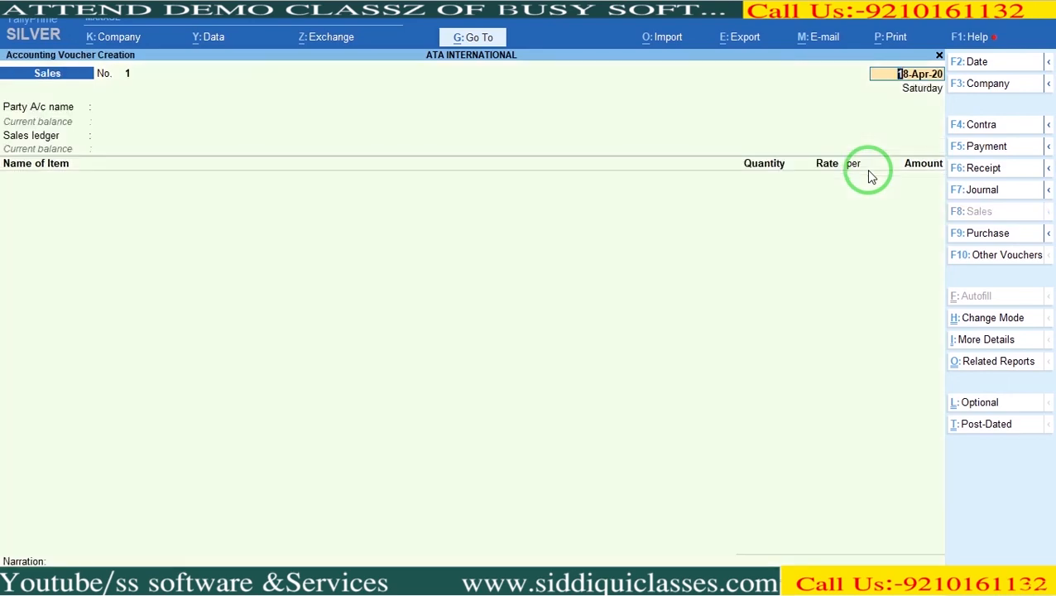
{"action": "key", "text": "alt+Tab"}
{"action": "key", "text": "alt+Tab"}
{"action": "key", "text": "alt+Tab"}
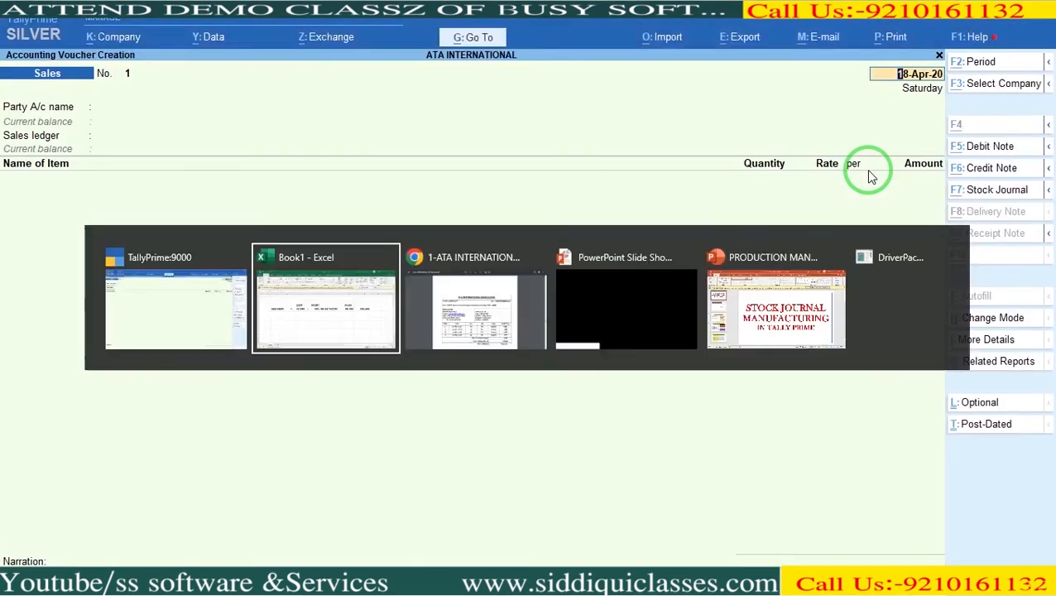
{"action": "key", "text": "alt+Tab"}
{"action": "key", "text": "alt+Tab"}
{"action": "type", "text": "20"}
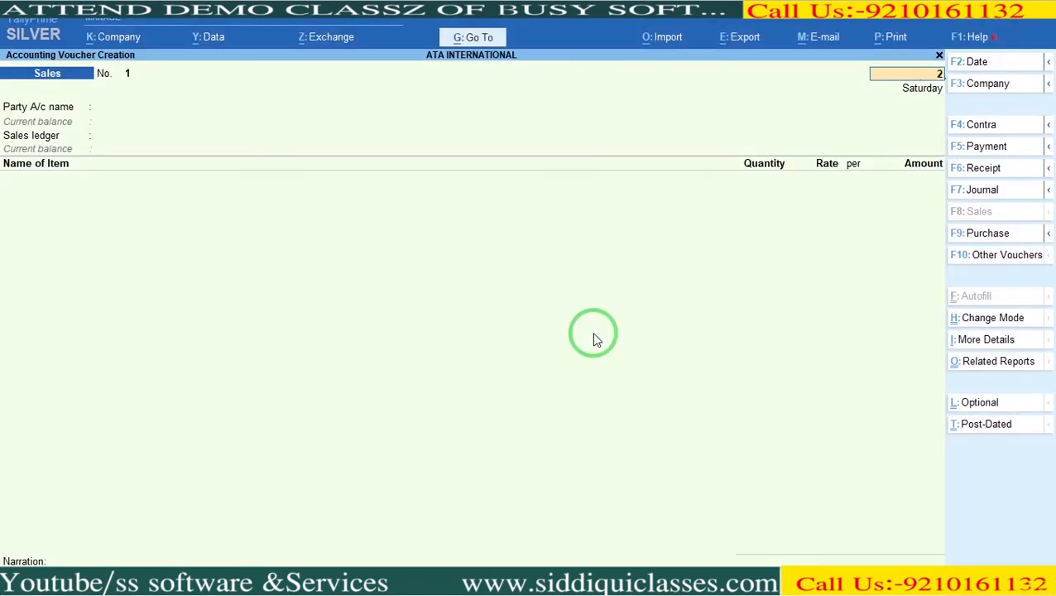
{"action": "key", "text": "Return"}
Check the party details on the PDF invoice and start a new party ledger named Khurana Wool Store.
{"action": "key", "text": "alt+Tab"}
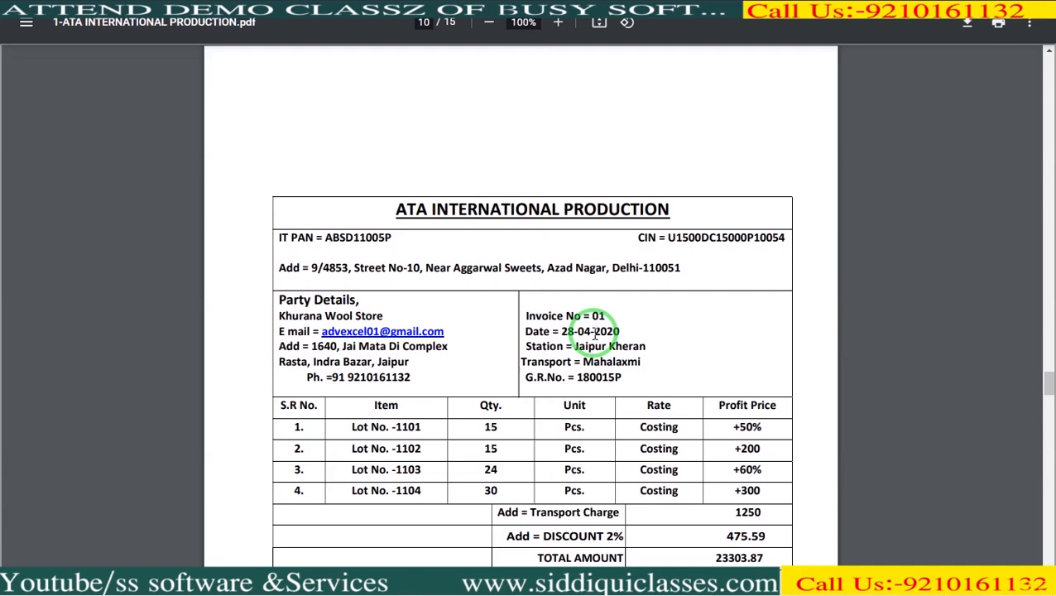
{"action": "key", "text": "alt+Tab"}
{"action": "key", "text": "alt+c"}
{"action": "type", "text": "Lj"}
{"action": "key", "text": "BackSpace"}
{"action": "key", "text": "BackSpace"}
{"action": "type", "text": "Khurana"}
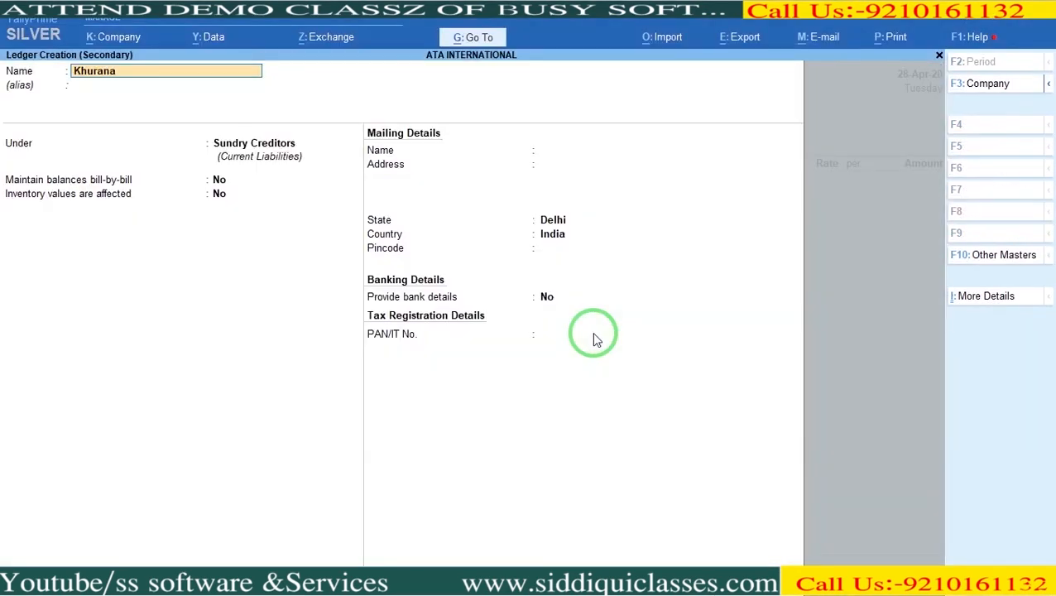
{"action": "type", "text": " Wool Store"}
{"action": "key", "text": "Return"}
Put the new ledger under Sundry Debtors, with bill-by-bill balances and inventory values set to No, and save it.
{"action": "key", "text": "Return"}
{"action": "type", "text": "Sund"}
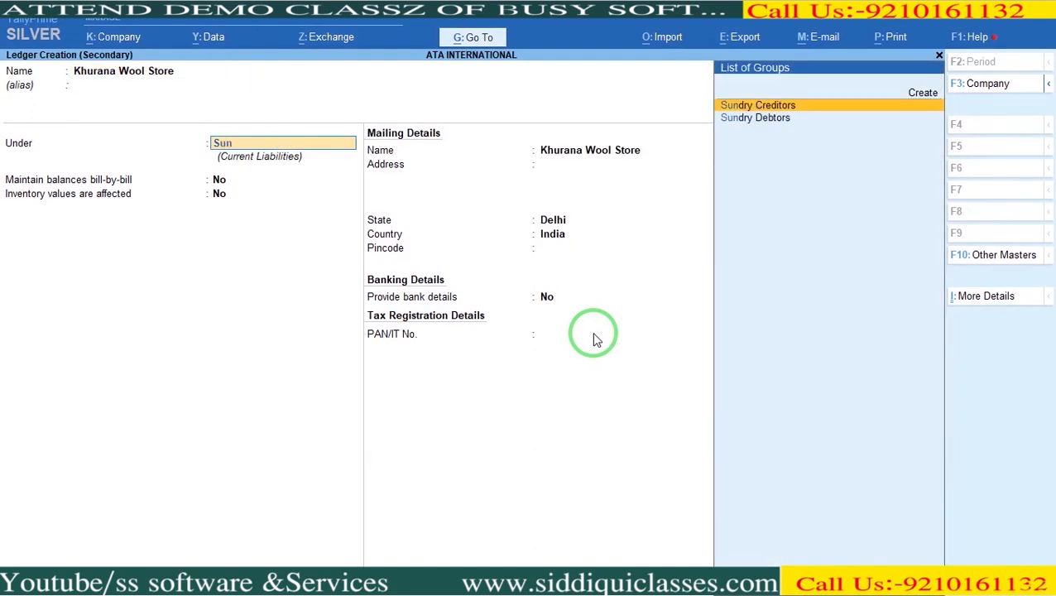
{"action": "key", "text": "Down"}
{"action": "key", "text": "Return"}
{"action": "key", "text": "n"}
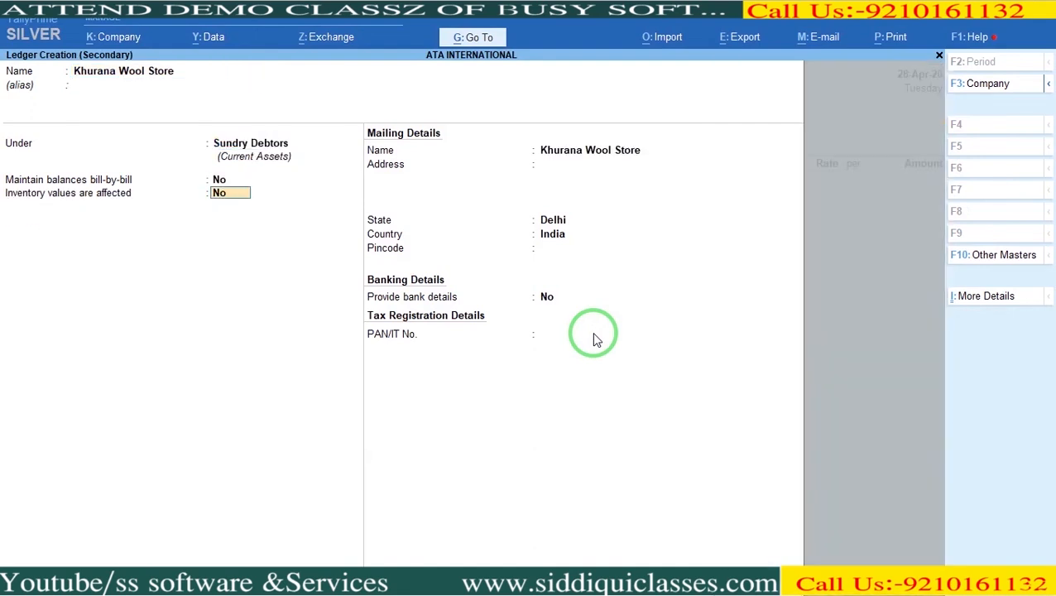
{"action": "key", "text": "Return"}
{"action": "key", "text": "Return"}
{"action": "key", "text": "ctrl+a"}
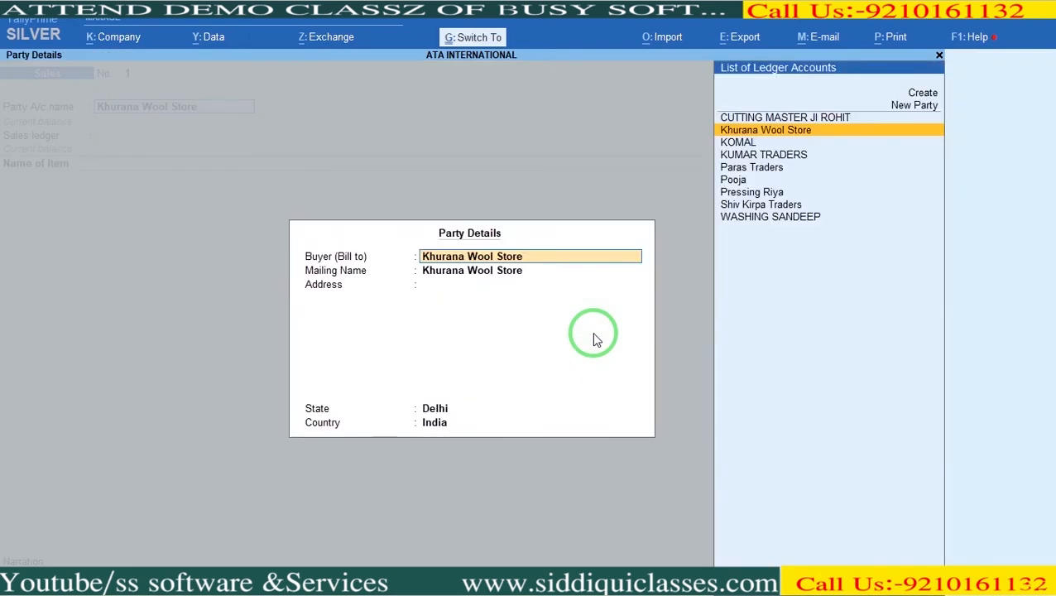
Accept the party details, choose SALE as the sales ledger and add LOT NO-1101 as the item.
{"action": "key", "text": "ctrl+a"}
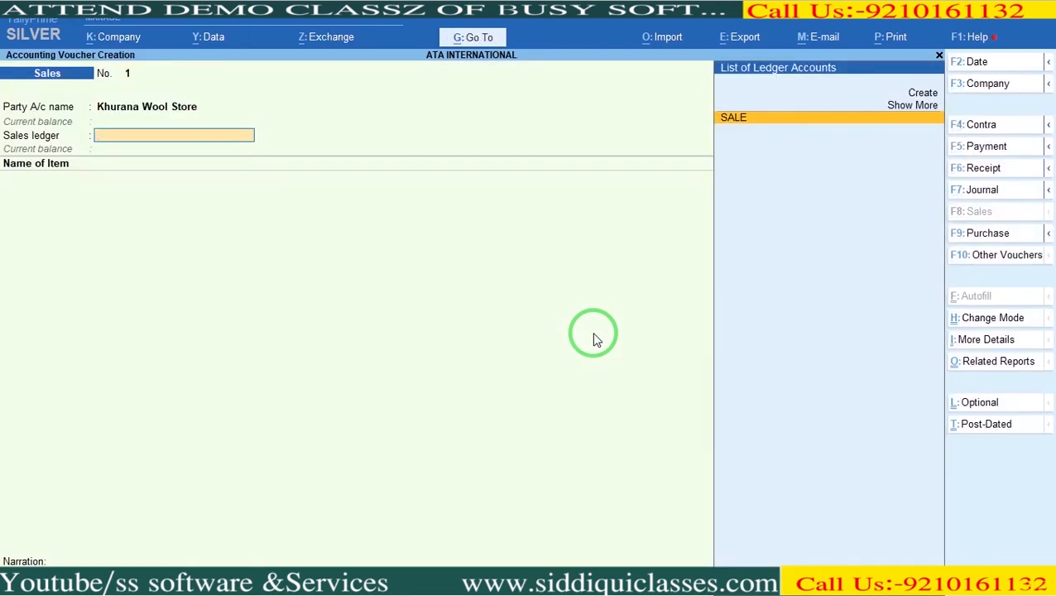
{"action": "key", "text": "Return"}
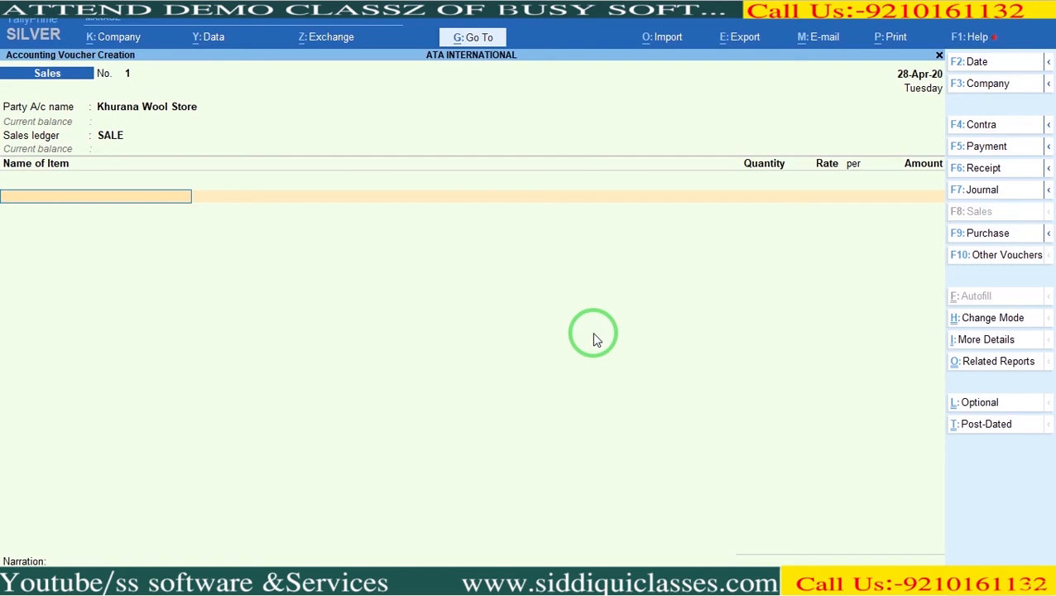
{"action": "type", "text": "Lo"}
{"action": "key", "text": "Return"}
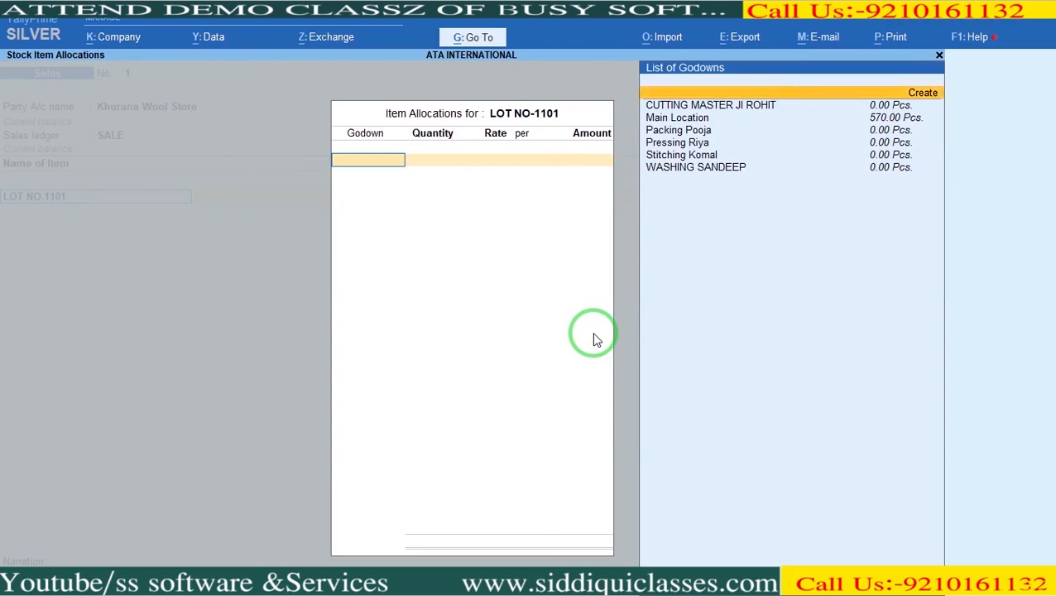
Allocate 15 Pcs. of LOT NO-1101 from Main Location, as listed on the PDF invoice.
{"action": "key", "text": "Down"}
{"action": "key", "text": "Down"}
{"action": "key", "text": "Return"}
{"action": "key", "text": "alt+Tab"}
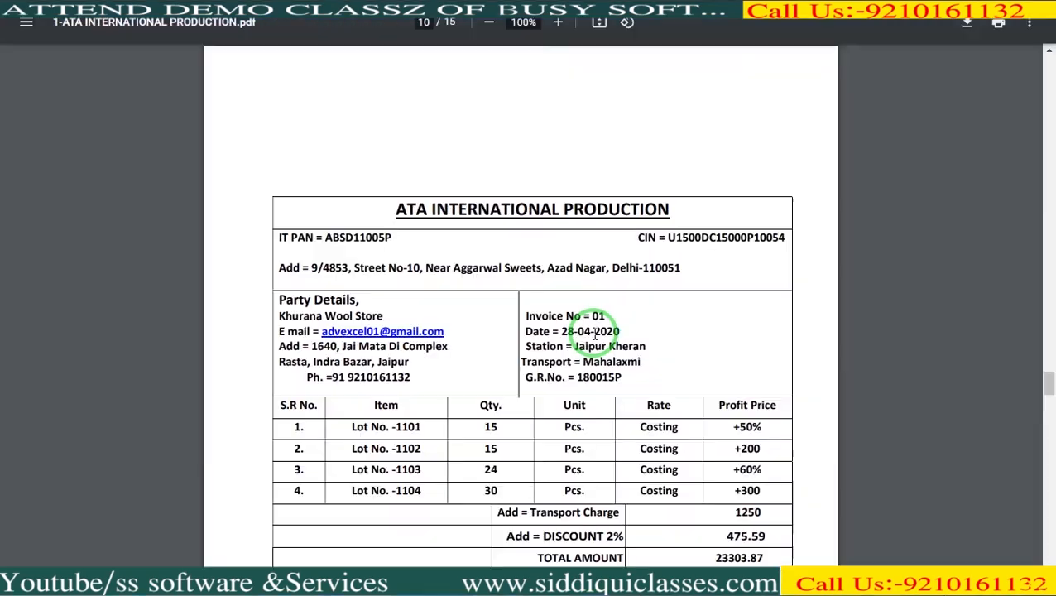
{"action": "key", "text": "alt+Tab"}
{"action": "type", "text": "15"}
{"action": "key", "text": "Return"}
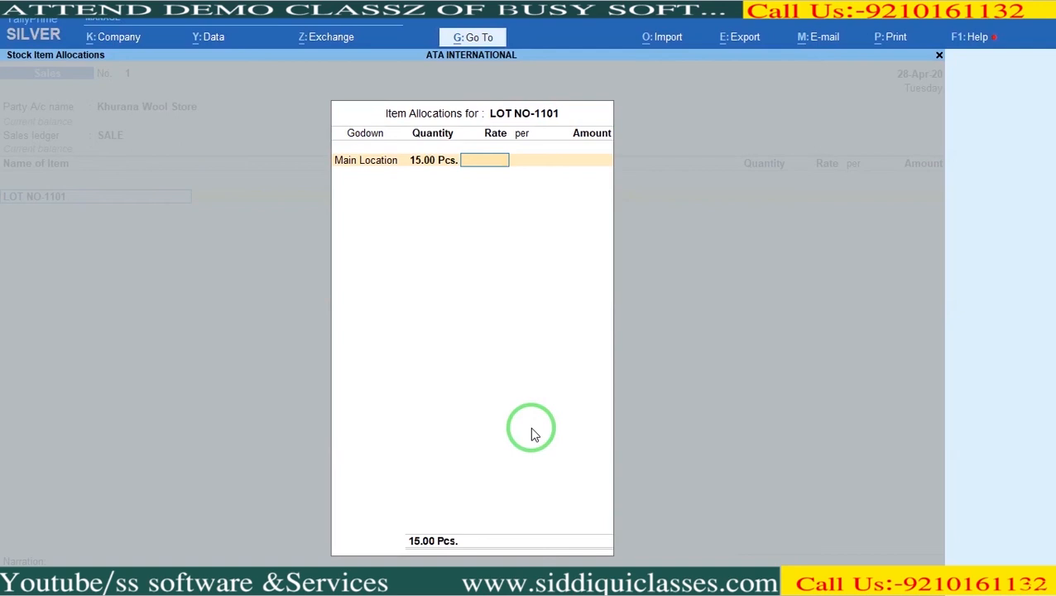
Check Lot 1101's profit percentage on the PDF invoice and examine its cost, profit and sale price calculation in the Excel workbook.
{"action": "key", "text": "alt+Tab"}
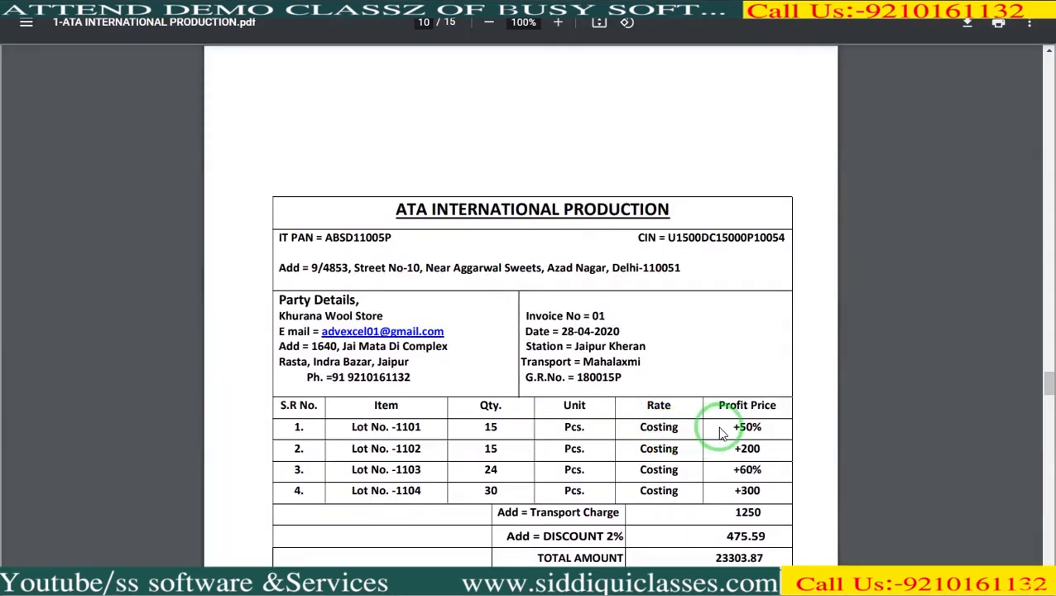
{"action": "key", "text": "alt+Tab"}
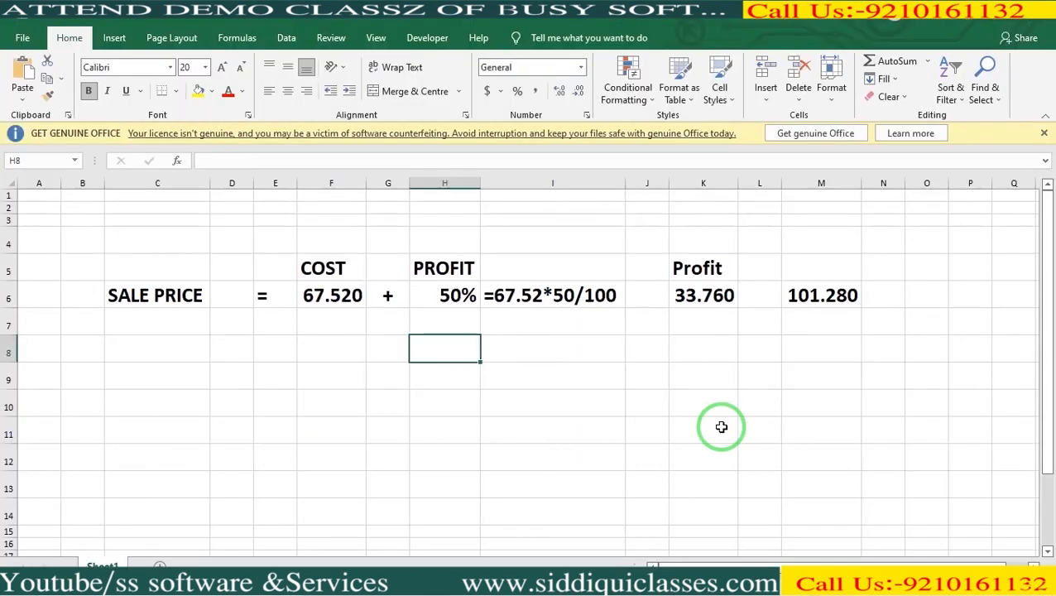
{"action": "left_click", "coordinate": [360, 284]}
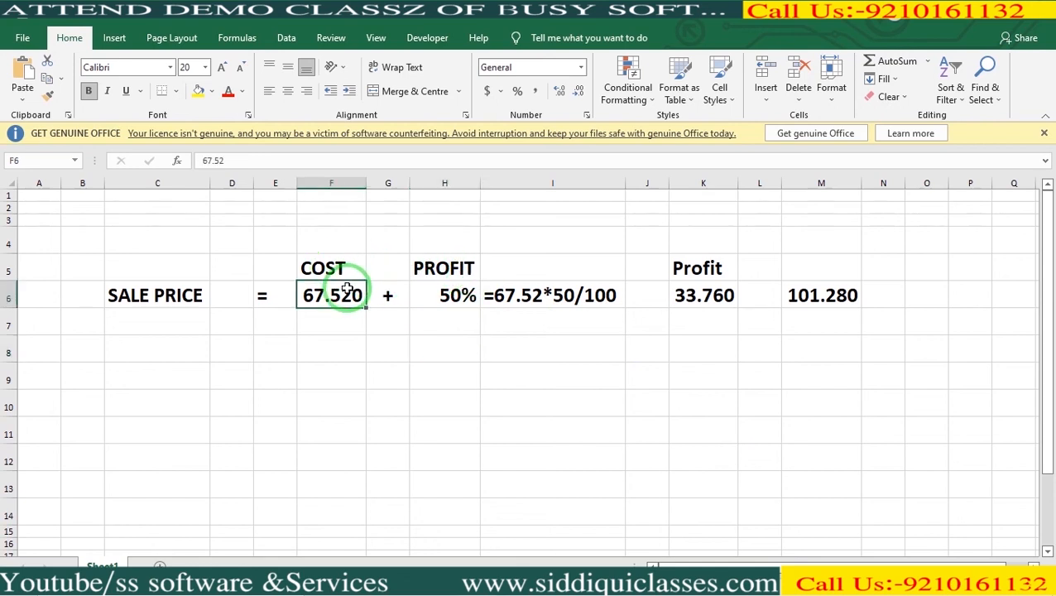
{"action": "left_click", "coordinate": [434, 287]}
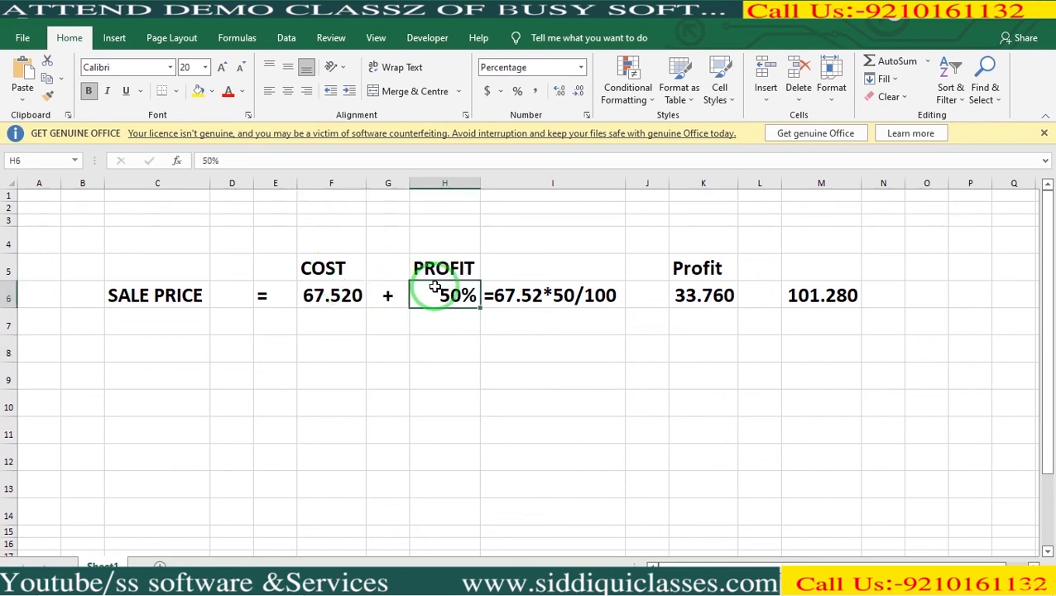
{"action": "left_click", "coordinate": [857, 289]}
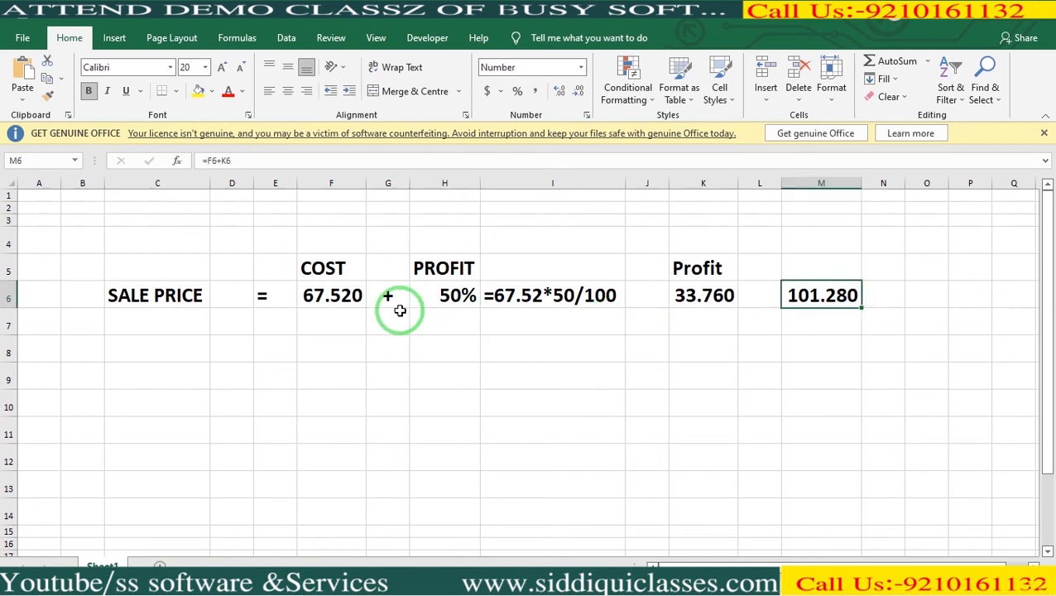
{"action": "left_click", "coordinate": [428, 302]}
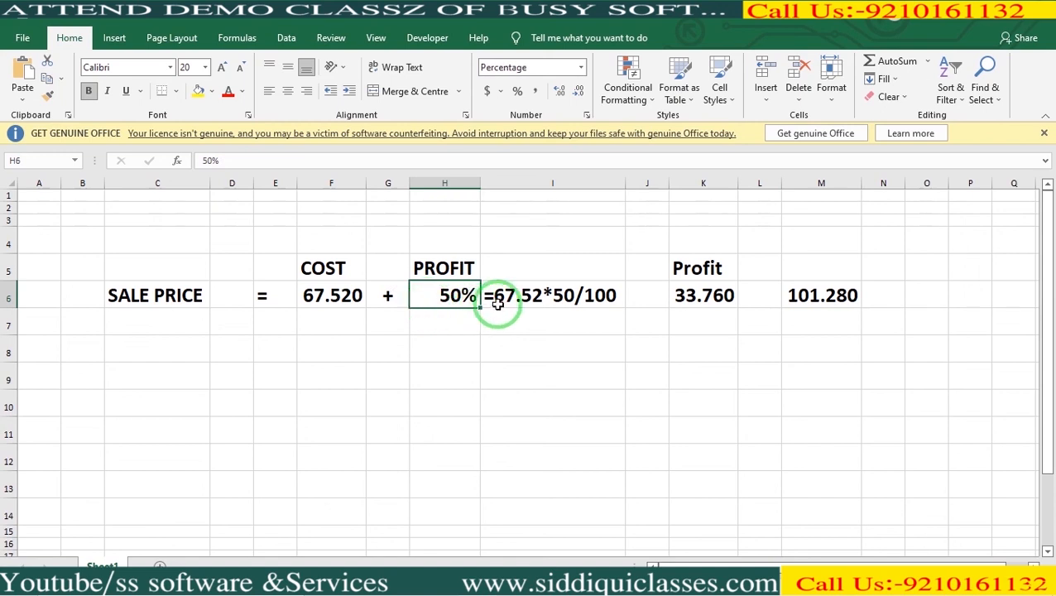
{"action": "left_click", "coordinate": [671, 295]}
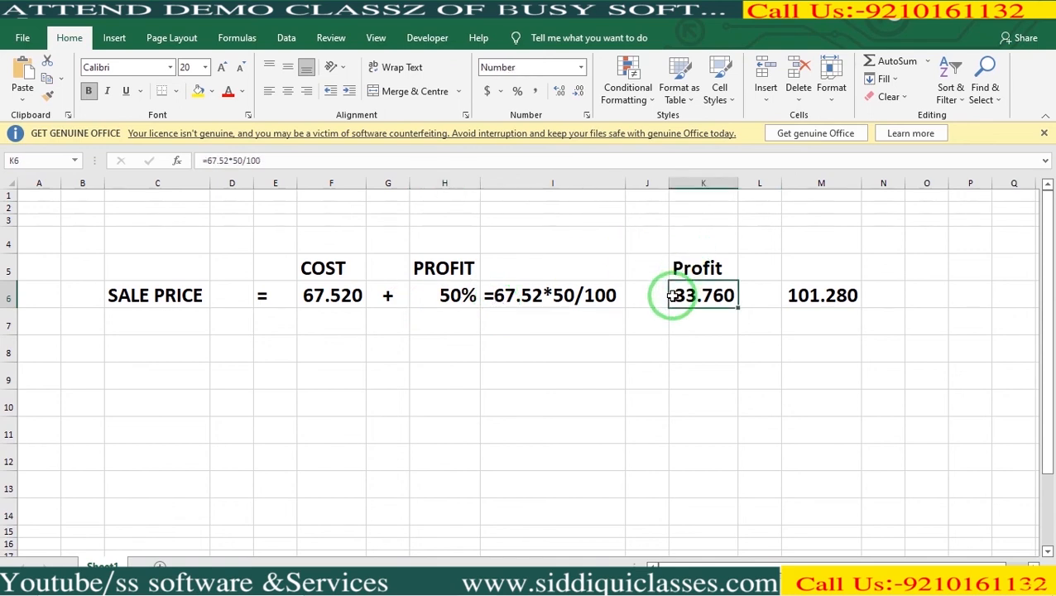
{"action": "left_click", "coordinate": [842, 303]}
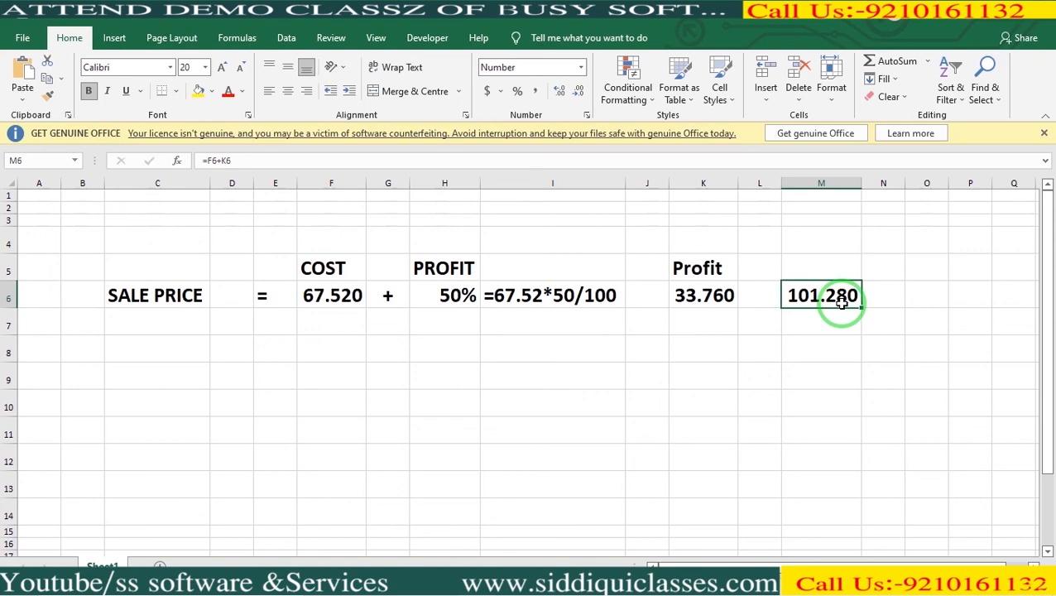
Switch back to TallyPrime, set the LOT NO-1101 rate to 101.28 per Pcs. and accept the allocation.
{"action": "key", "text": "alt+Tab"}
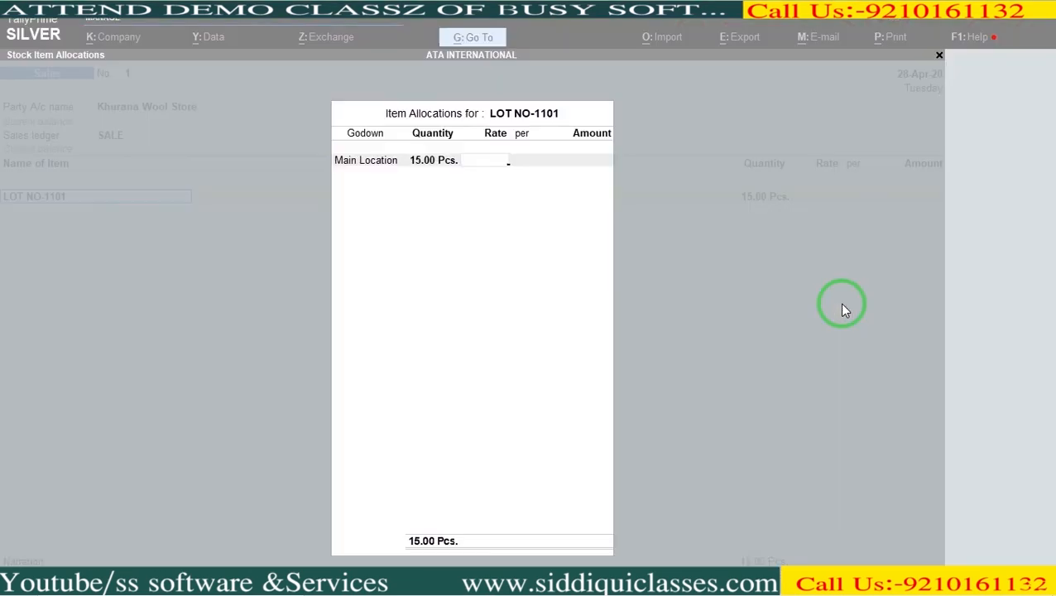
{"action": "type", "text": "101.28"}
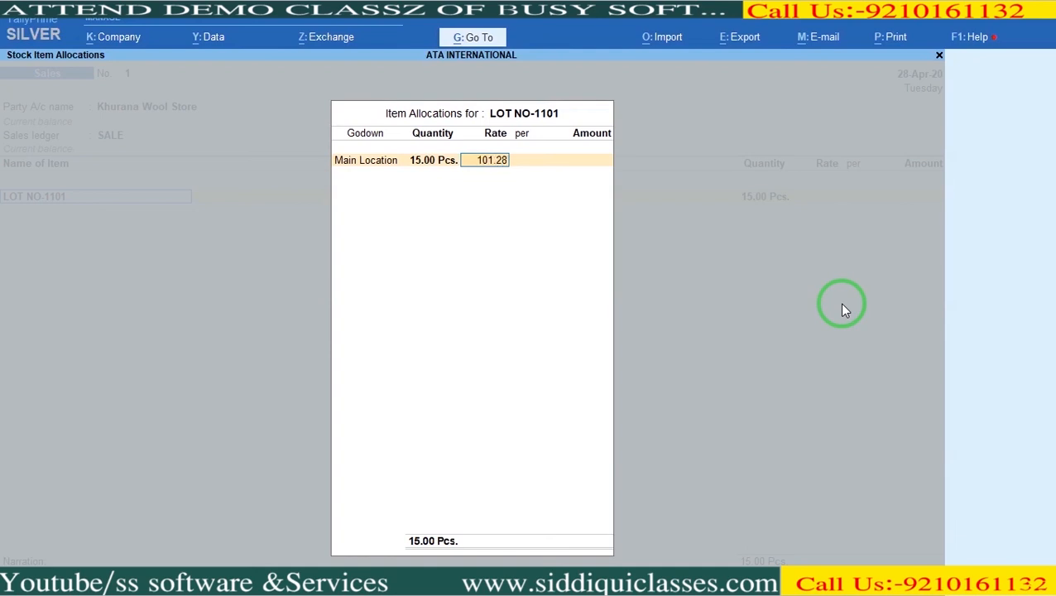
{"action": "key", "text": "Return"}
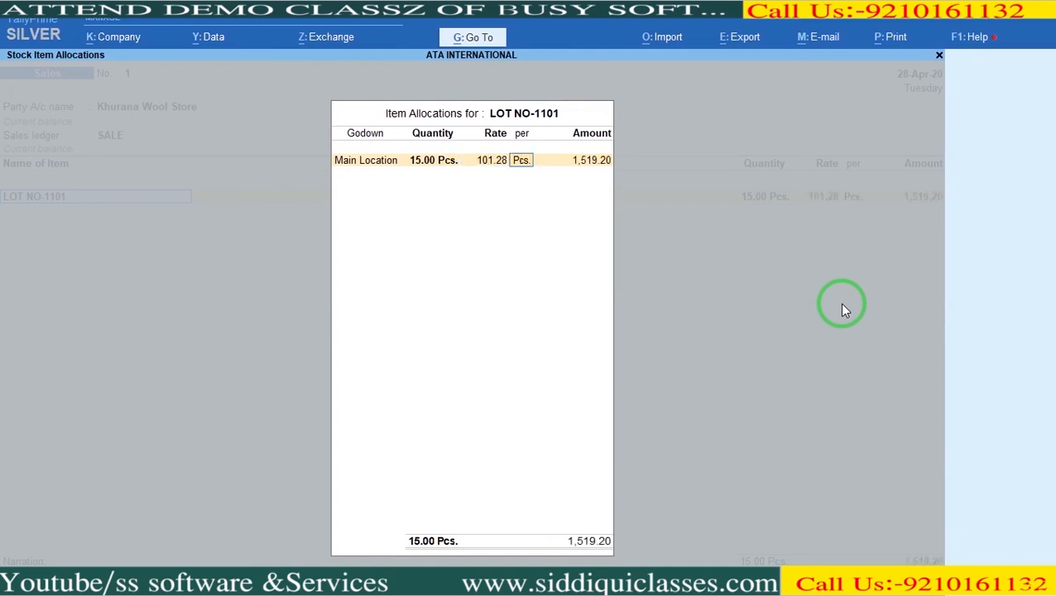
{"action": "key", "text": "Return"}
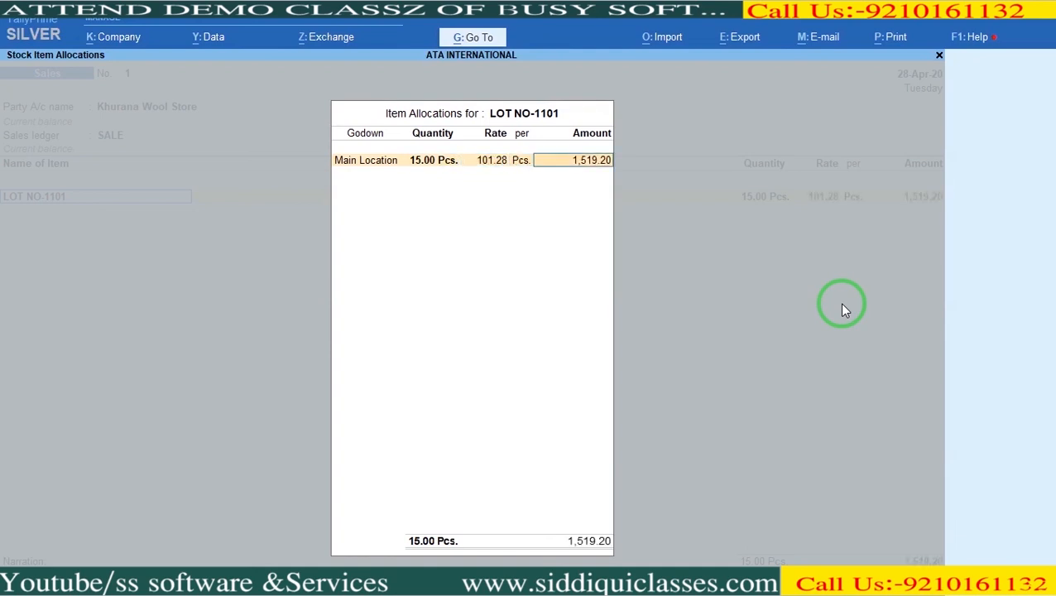
{"action": "key", "text": "Return"}
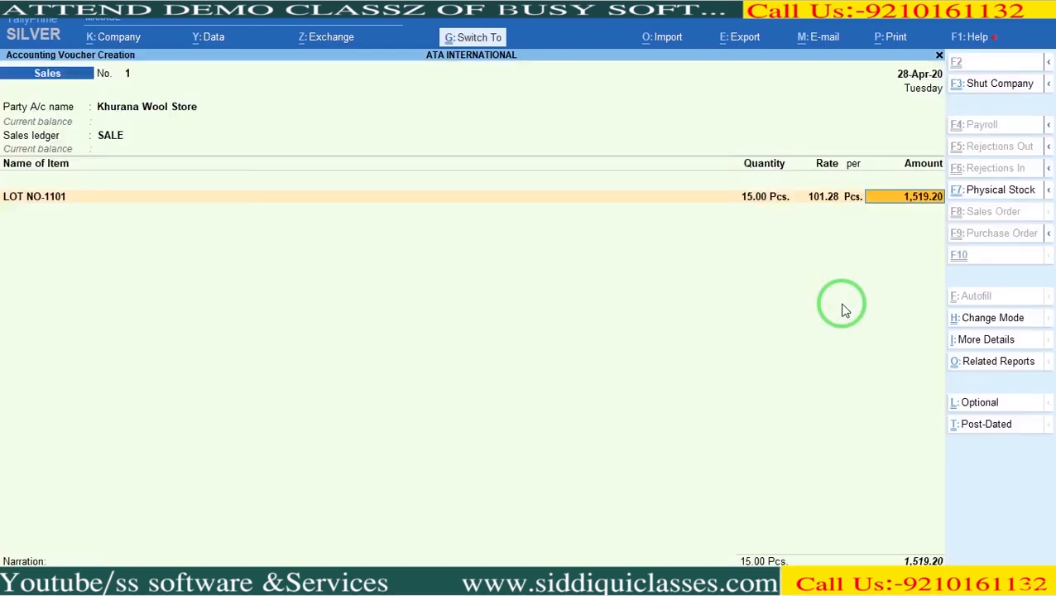
Open the LOT NO-1101 stock item for alteration from the voucher and set altering standard rates to Yes.
{"action": "key", "text": "BackSpace"}
{"action": "key", "text": "BackSpace"}
{"action": "key", "text": "Return"}
{"action": "key", "text": "ctrl+Return"}
{"action": "key", "text": "Escape"}
{"action": "key", "text": "ctrl+Return"}
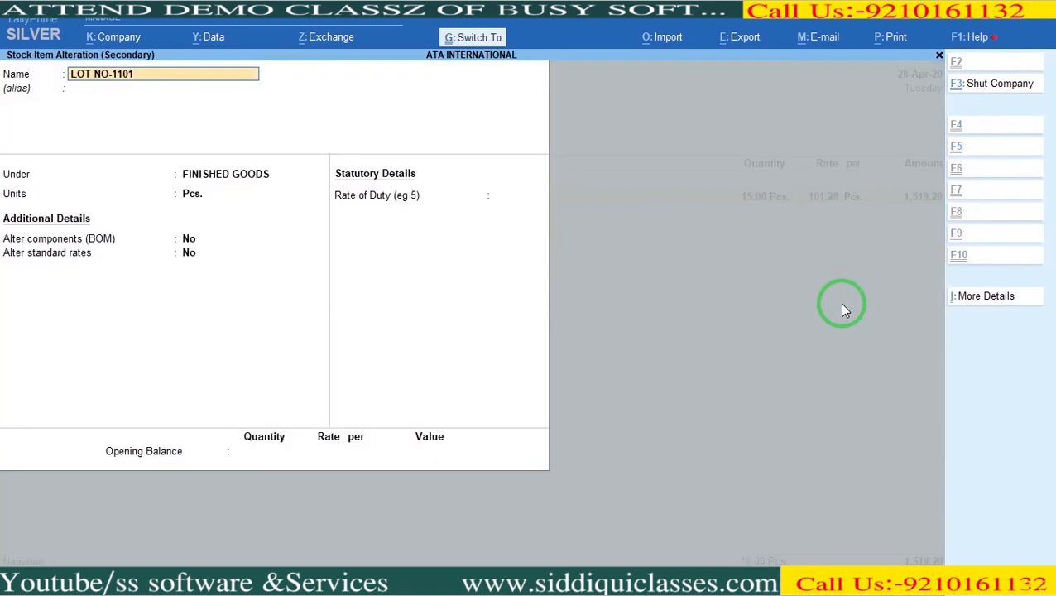
{"action": "key", "text": "Return"}
{"action": "key", "text": "Return"}
{"action": "key", "text": "Return"}
{"action": "key", "text": "Return"}
{"action": "key", "text": "y"}
{"action": "key", "text": "Return"}
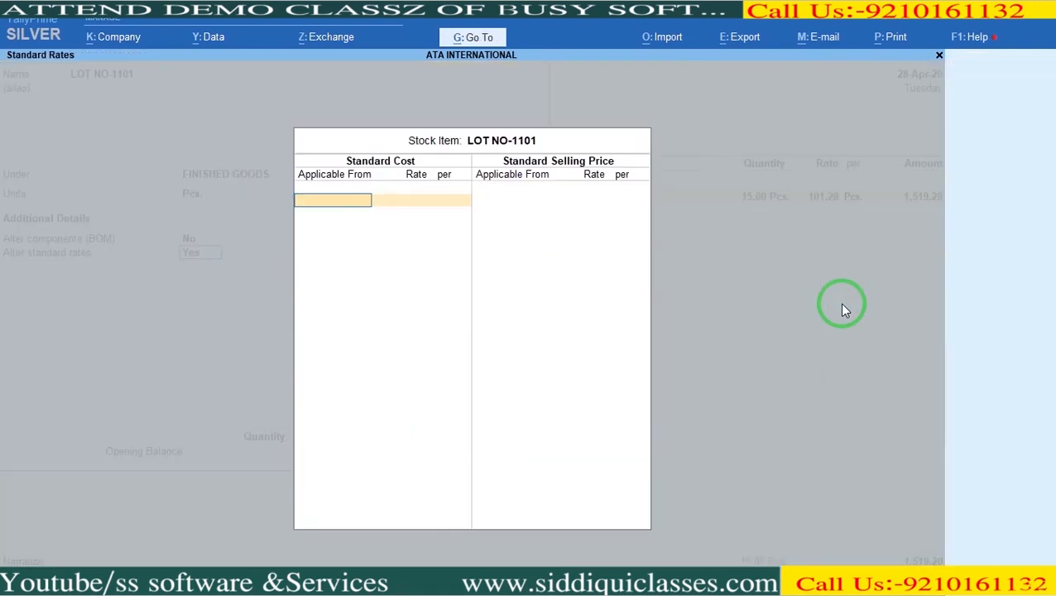
Set the standard selling price of LOT NO-1101 to 101.28, applicable from 1 April, and save the stock item.
{"action": "key", "text": "Return"}
{"action": "type", "text": "01-4"}
{"action": "key", "text": "Return"}
{"action": "type", "text": "101.28"}
{"action": "key", "text": "Return"}
{"action": "key", "text": "Return"}
{"action": "key", "text": "Return"}
{"action": "key", "text": "Return"}
{"action": "key", "text": "Return"}
{"action": "key", "text": "Return"}
{"action": "key", "text": "Return"}
{"action": "key", "text": "Return"}
{"action": "key", "text": "Return"}
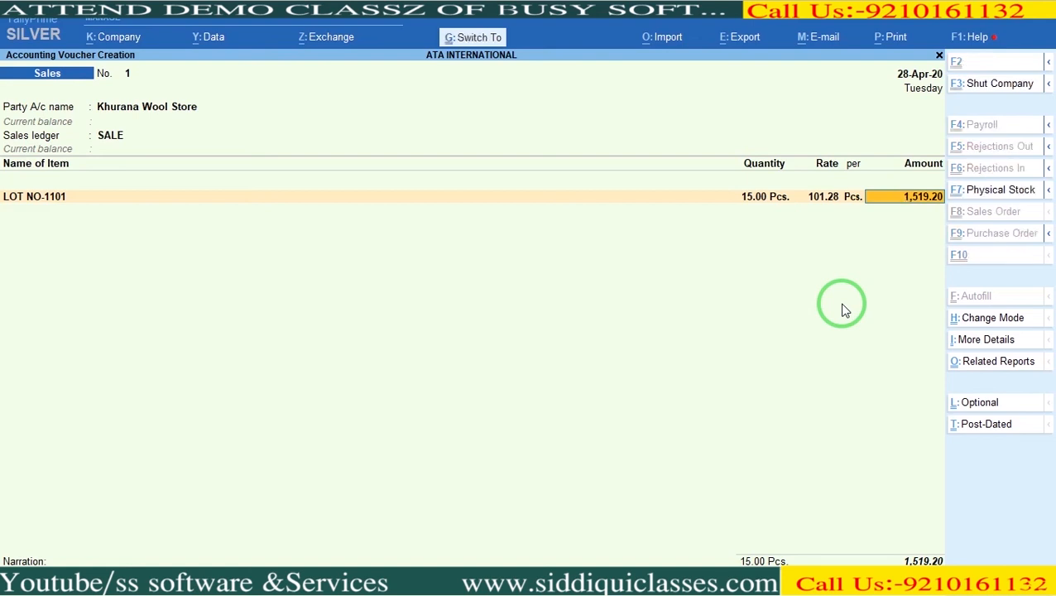
Save the sales voucher for Khurana Wool Store and return to the Gateway of Tally.
{"action": "key", "text": "ctrl+a"}
{"action": "key", "text": "Escape"}
{"action": "key", "text": "Escape"}
{"action": "key", "text": "Return"}
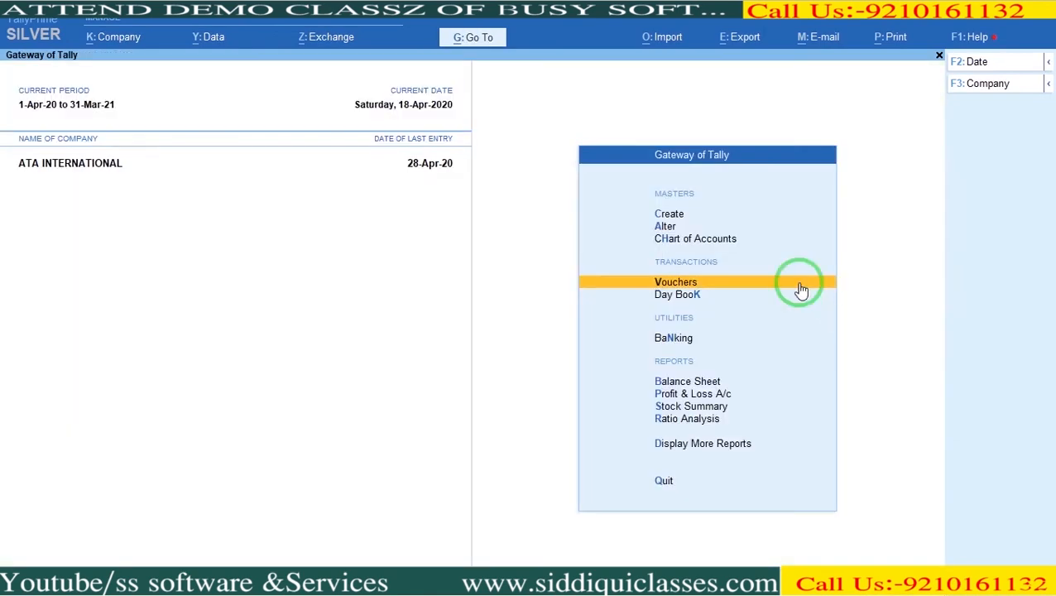
Open the stock summary and list it by stock item.
{"action": "key", "text": "Down"}
{"action": "key", "text": "Down"}
{"action": "key", "text": "Down"}
{"action": "key", "text": "Down"}
{"action": "key", "text": "Down"}
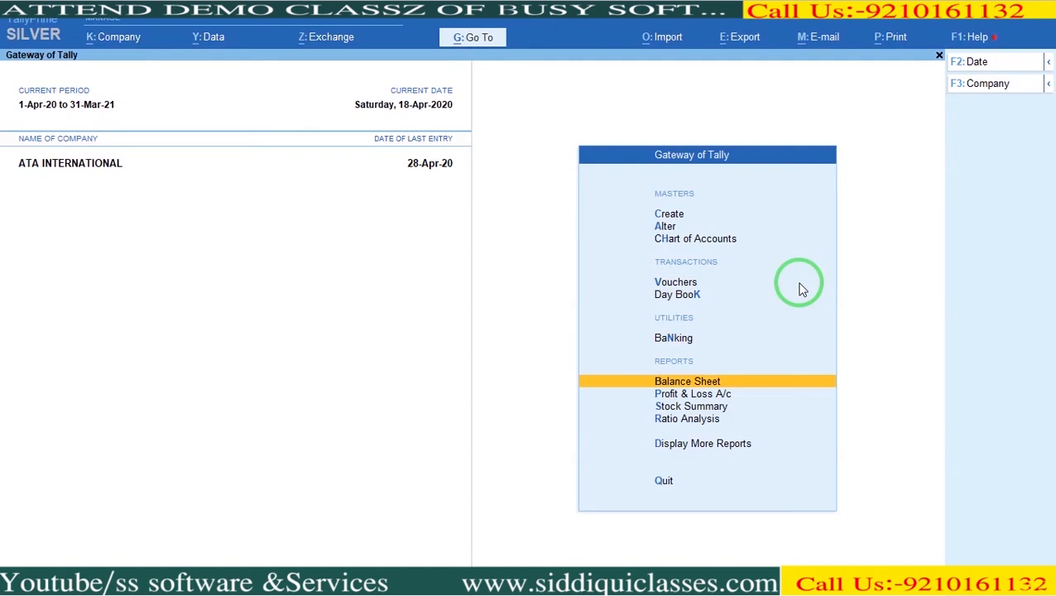
{"action": "key", "text": "Return"}
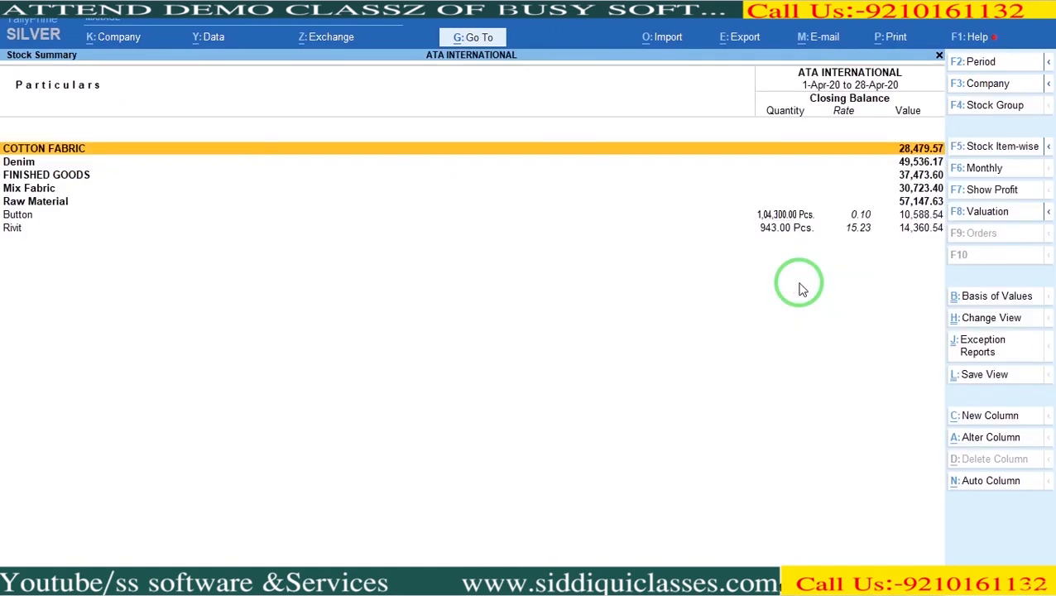
{"action": "key", "text": "F5"}
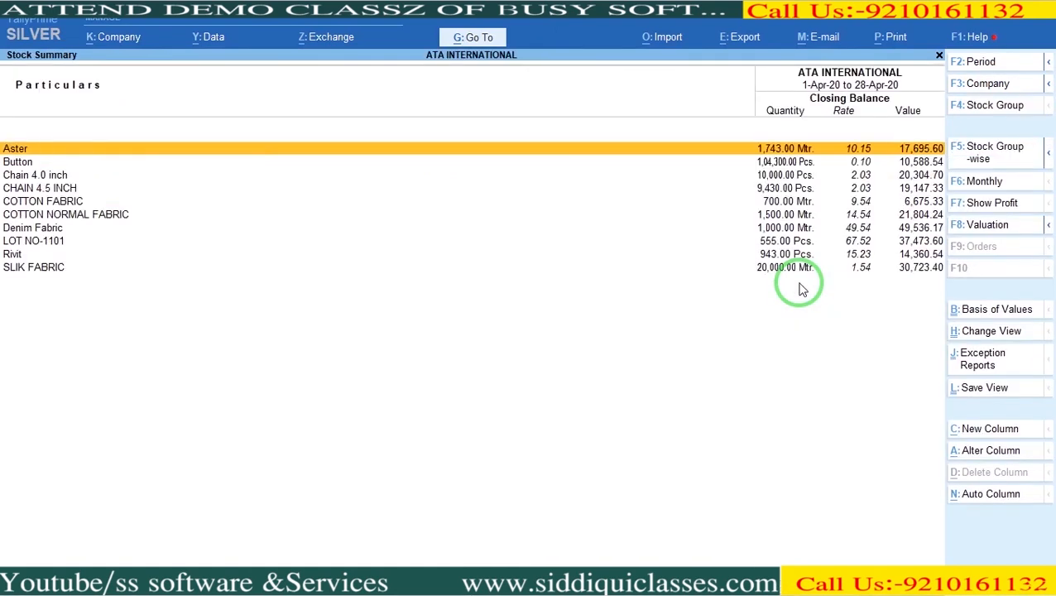
Check the closing quantity, rate and value of LOT NO-1101 in the stock summary, and show the desktop.
{"action": "key", "text": "Down"}
{"action": "key", "text": "Down"}
{"action": "key", "text": "Down"}
{"action": "key", "text": "Down"}
{"action": "key", "text": "Down"}
{"action": "key", "text": "Down"}
{"action": "key", "text": "Down"}
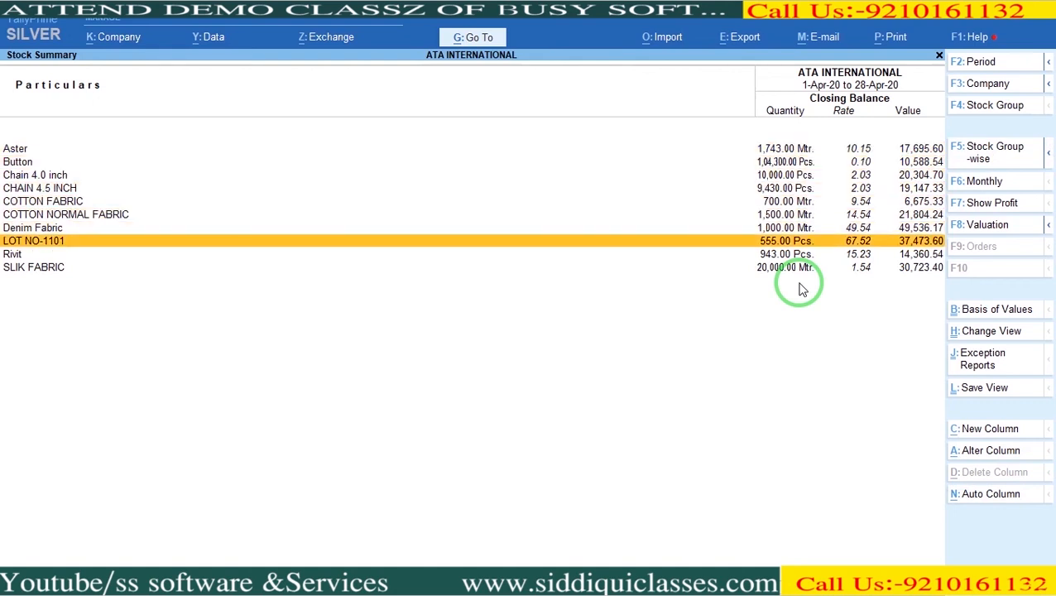
{"action": "key", "text": "super+d"}
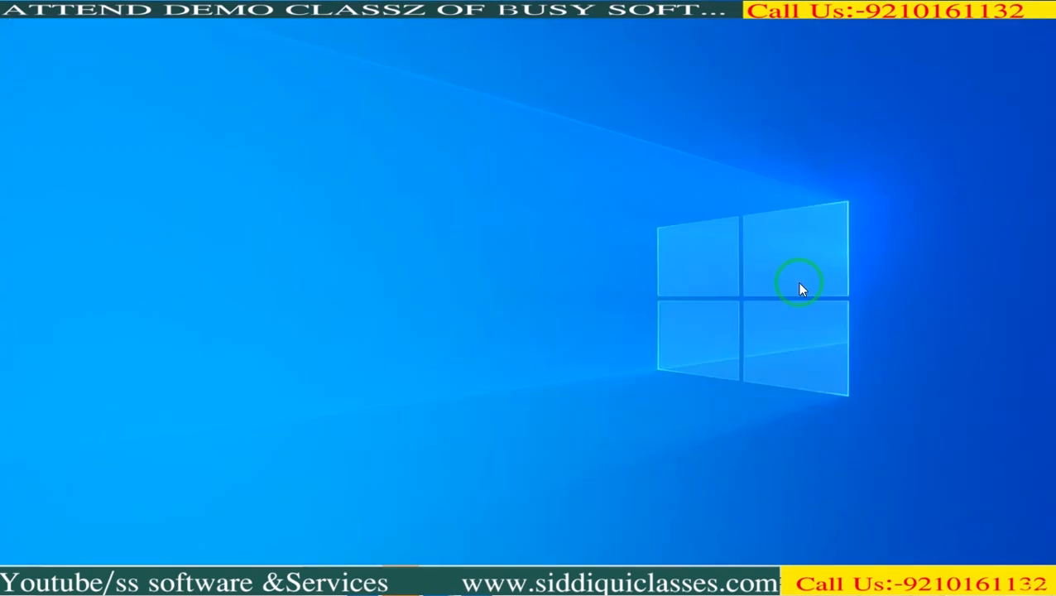